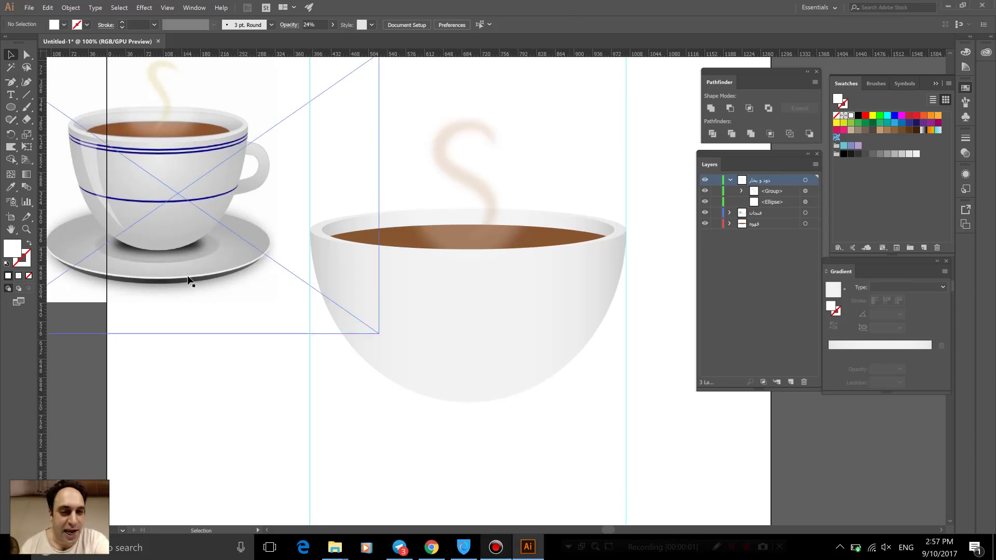
- Collapse the دود و بخار steam layer and toggle layer visibility to check the three layers
click(518, 434)
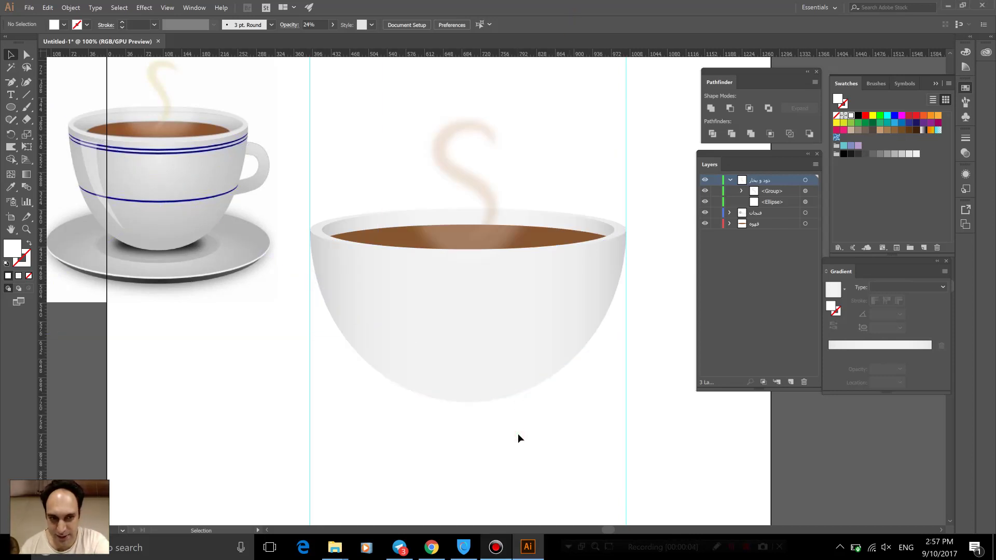
click(731, 180)
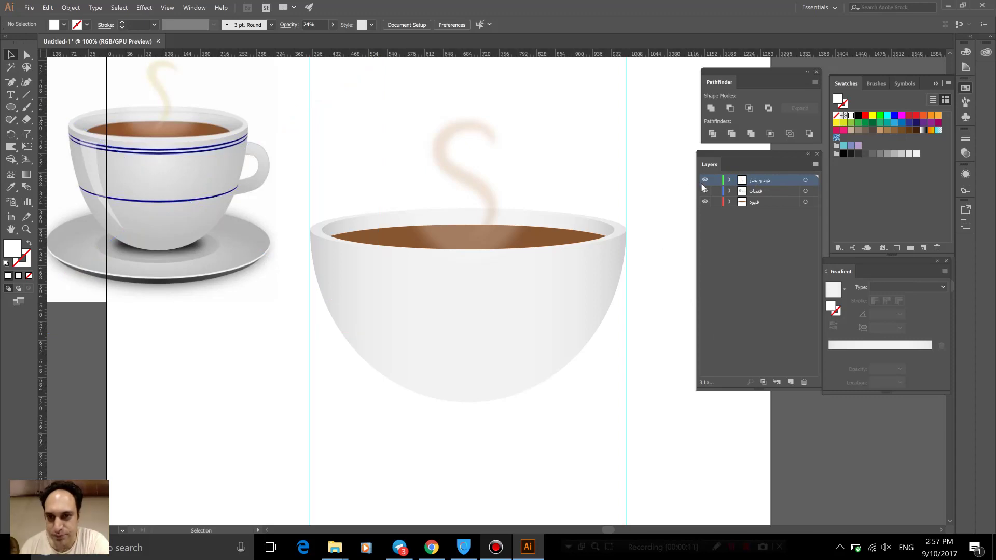
mouse_move(705, 180)
mouse_down()
mouse_move(704, 193)
mouse_move(705, 181)
mouse_up()
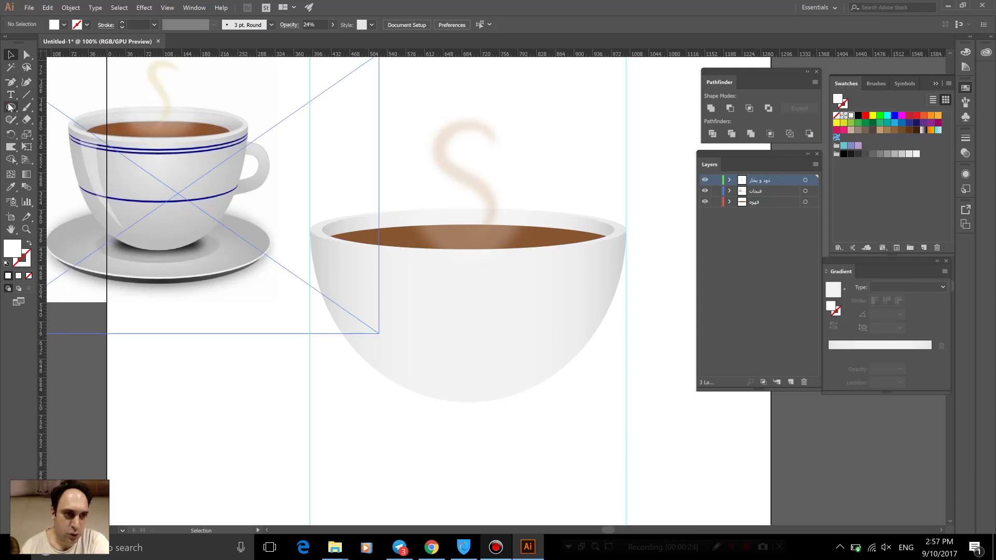
key(l)
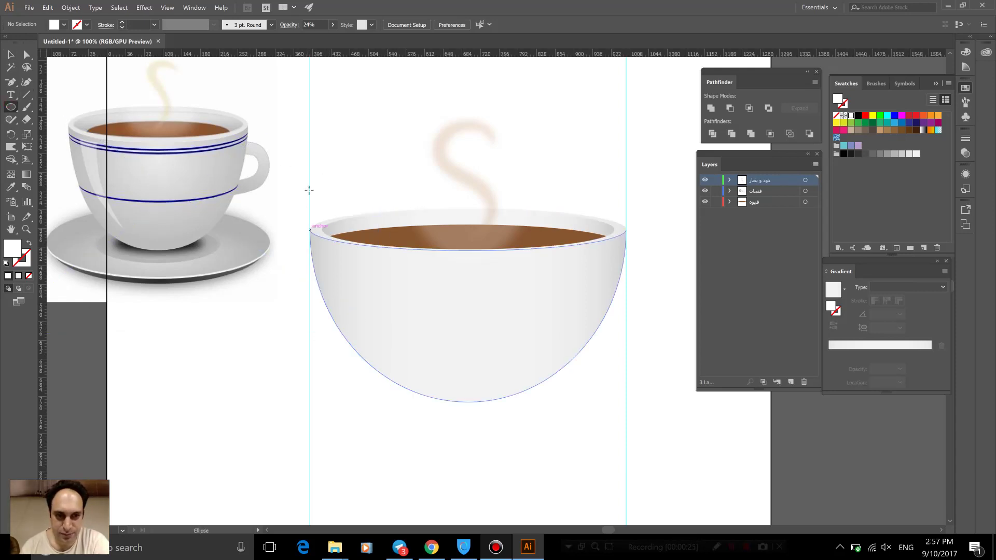
mouse_move(310, 190)
mouse_down()
mouse_move(592, 242)
mouse_move(626, 266)
mouse_up()
key(v)
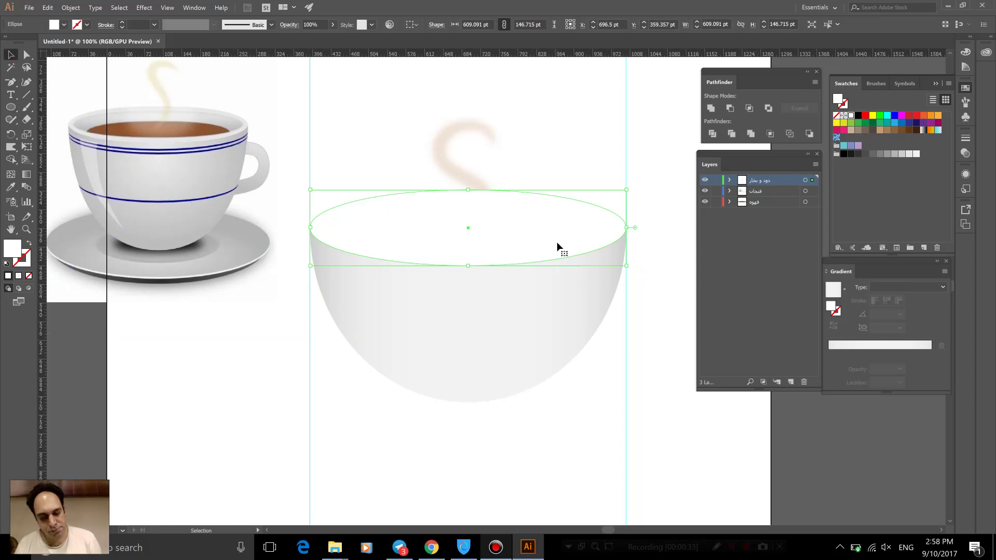
key(Delete)
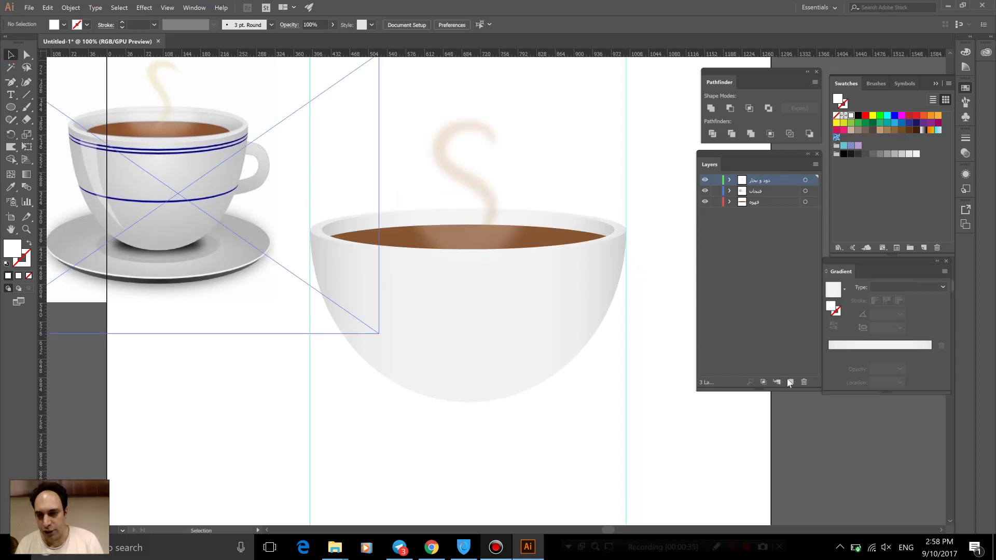
- Create a new layer at the top of the stack named نعلبکی
click(790, 383)
double_click(760, 179)
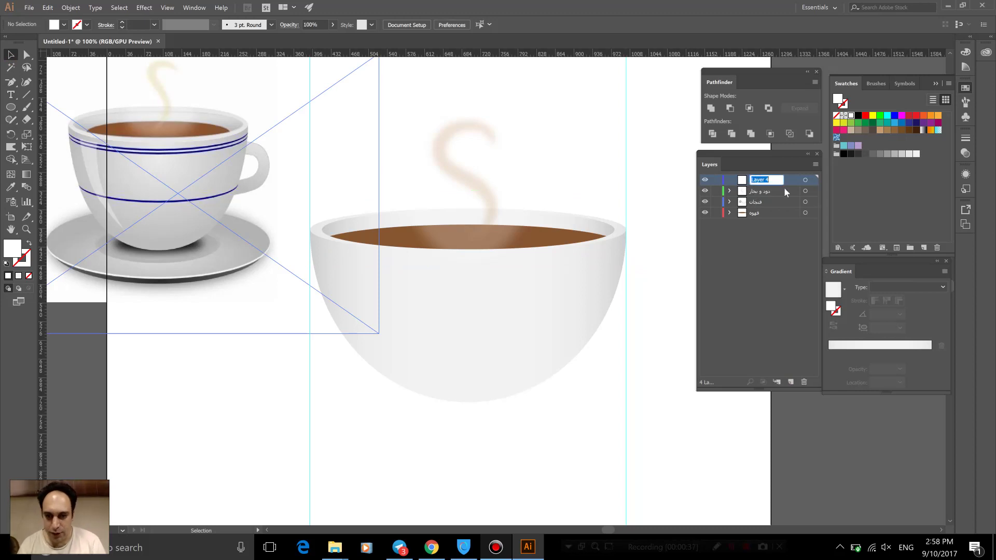
key(alt+shift)
text(ل)
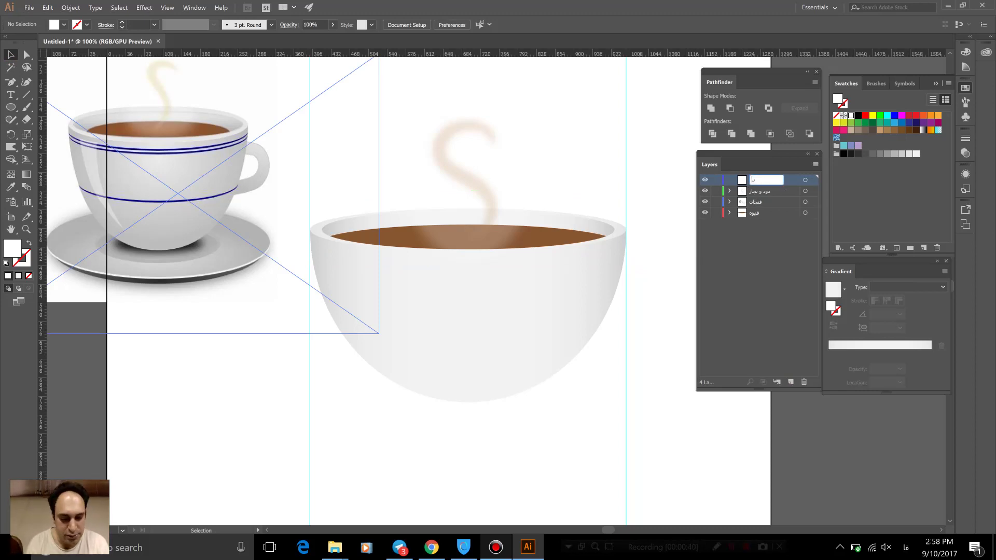
text(علبکی)
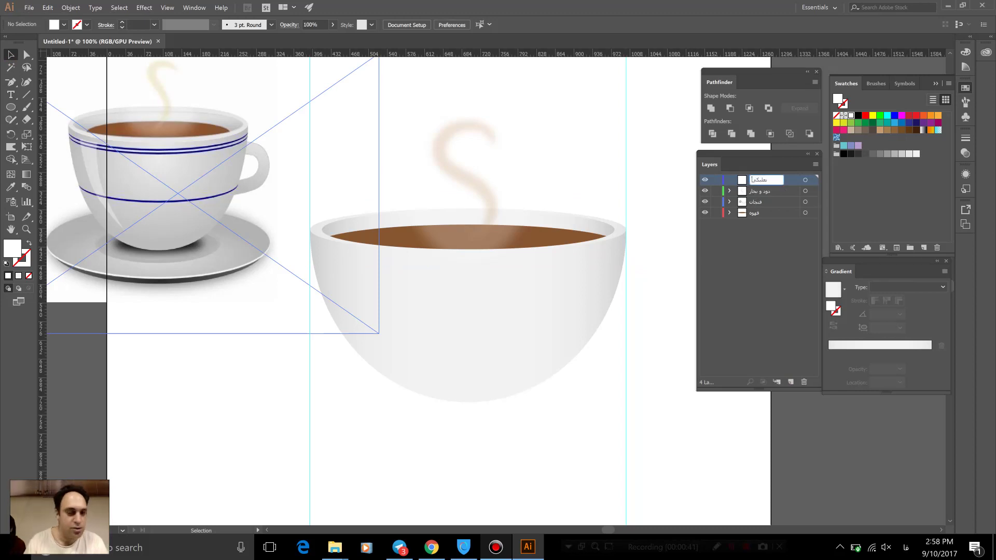
click(797, 182)
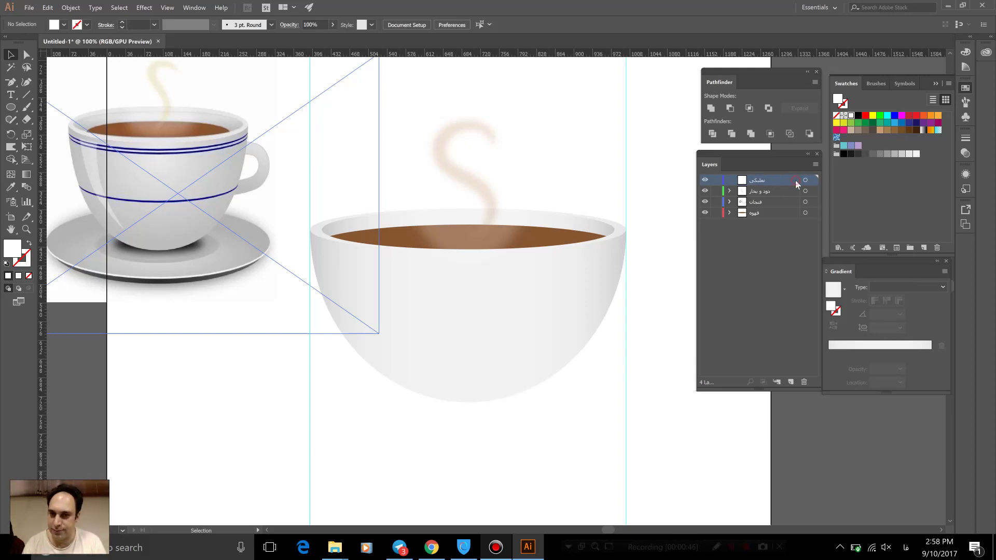
- Paste the ellipse in place on the نعلبکی layer and move that layer to the bottom
click(29, 7)
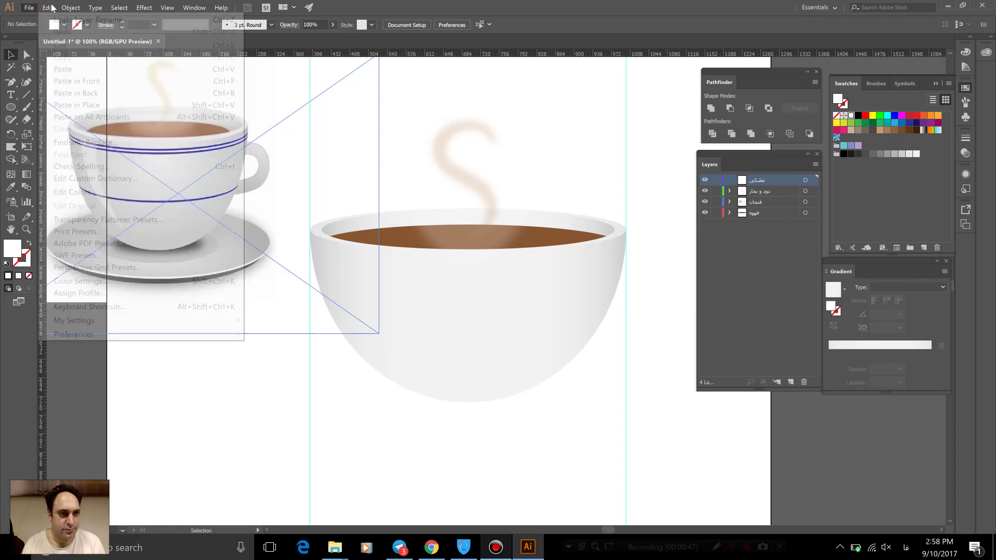
click(77, 105)
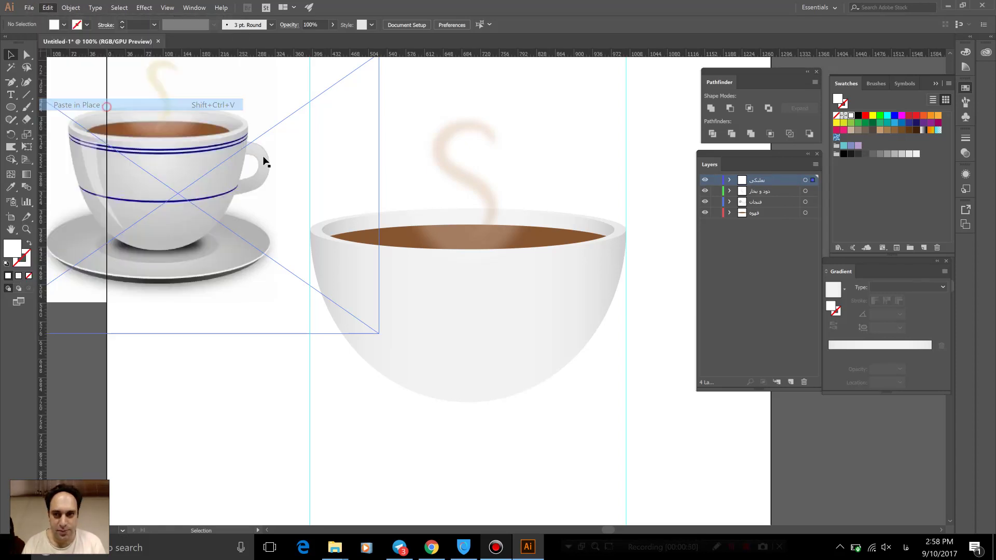
drag(762, 182, 754, 223)
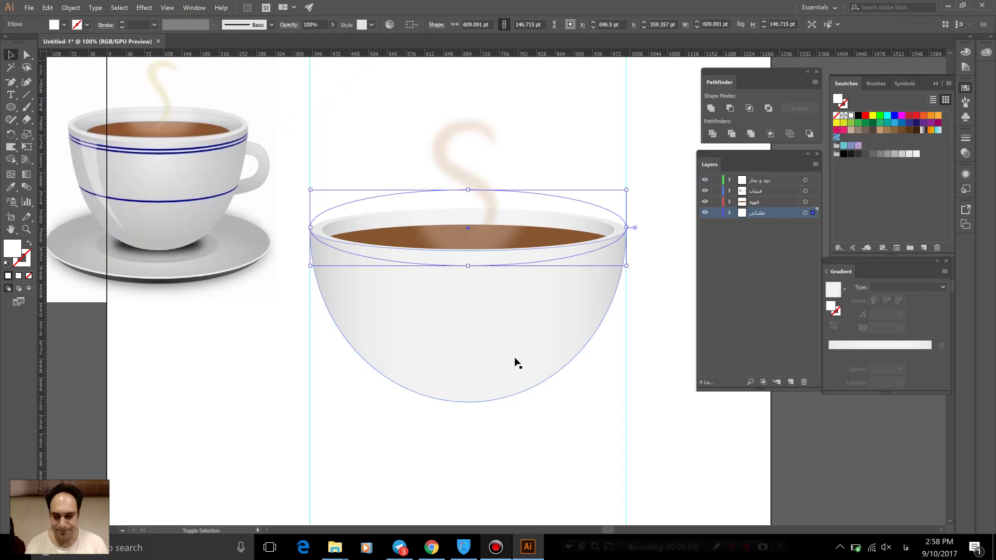
- Nudge the saucer ellipse down so it sits beneath the cup's base
key(shift+Down)
key(shift+Down)
key(shift+Down)
key(shift+Down)
key(shift+Down)
key(shift+Down)
key(shift+Down)
key(shift+Down)
key(shift+Down)
key(shift+Down)
key(shift+Down)
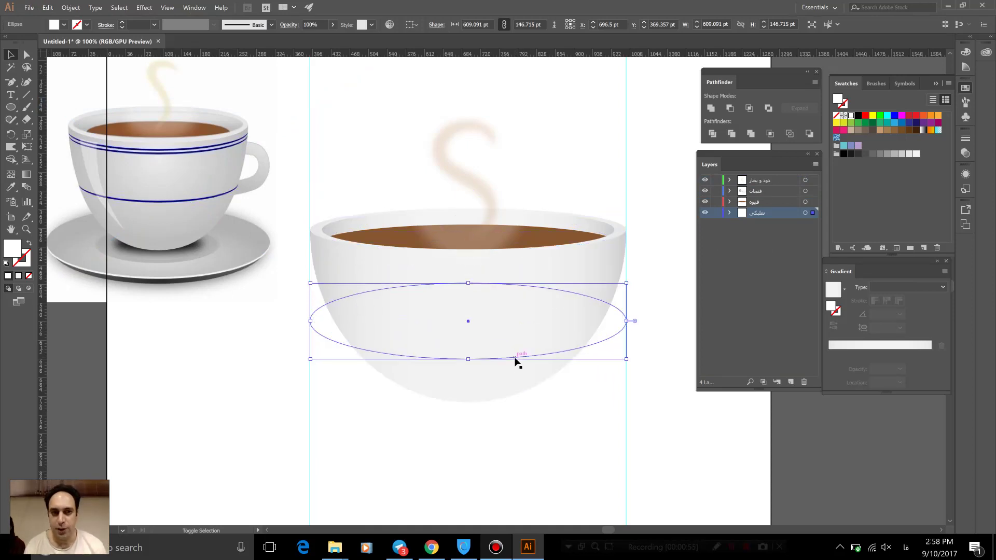
key(shift+Down)
key(shift+Down)
key(shift+Down)
key(shift+Down)
key(shift+Down)
key(shift+Down)
key(shift+Down)
key(shift+Down)
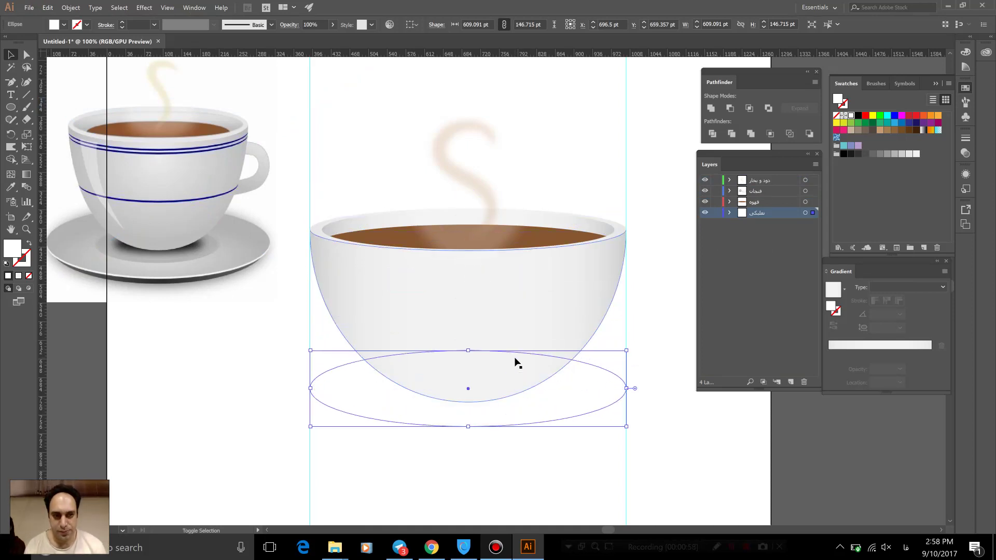
key(shift+Down)
key(shift+Down)
key(shift+Down)
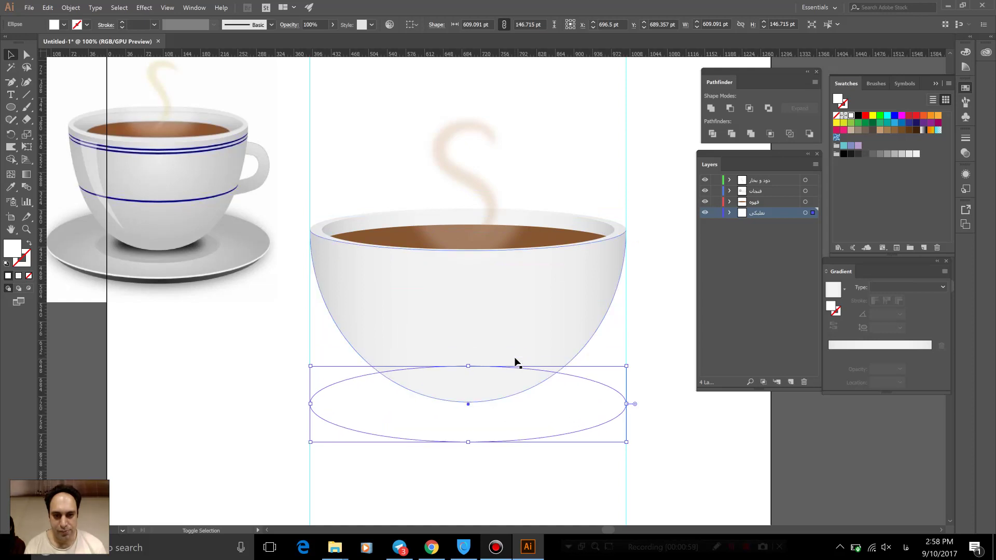
key(Up)
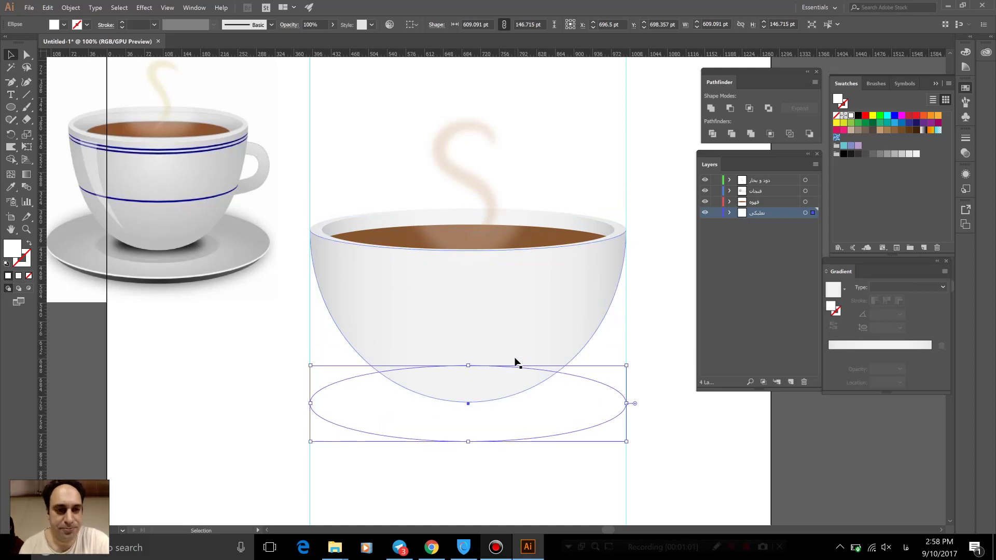
- Give the saucer ellipse a linear gradient fill with a light grey right stop
click(833, 289)
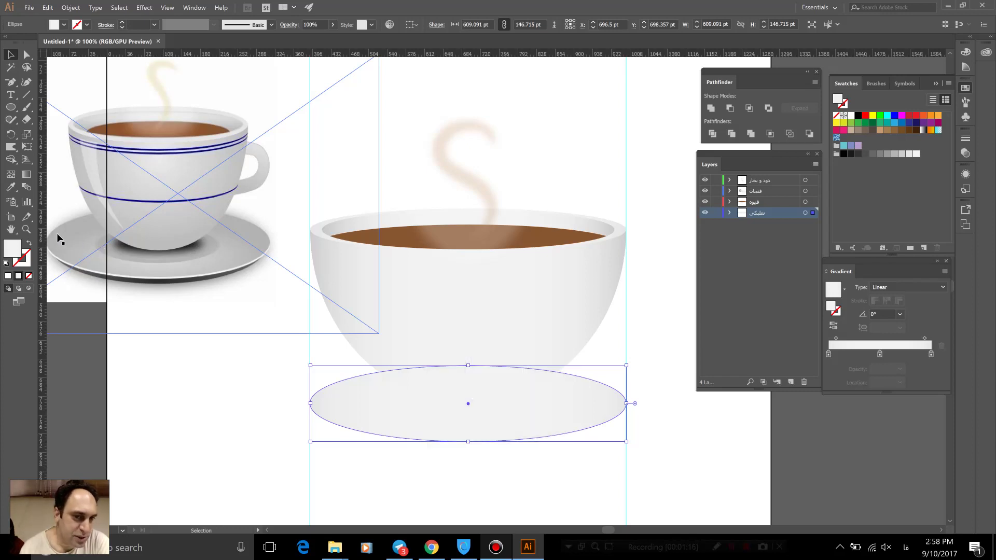
double_click(931, 354)
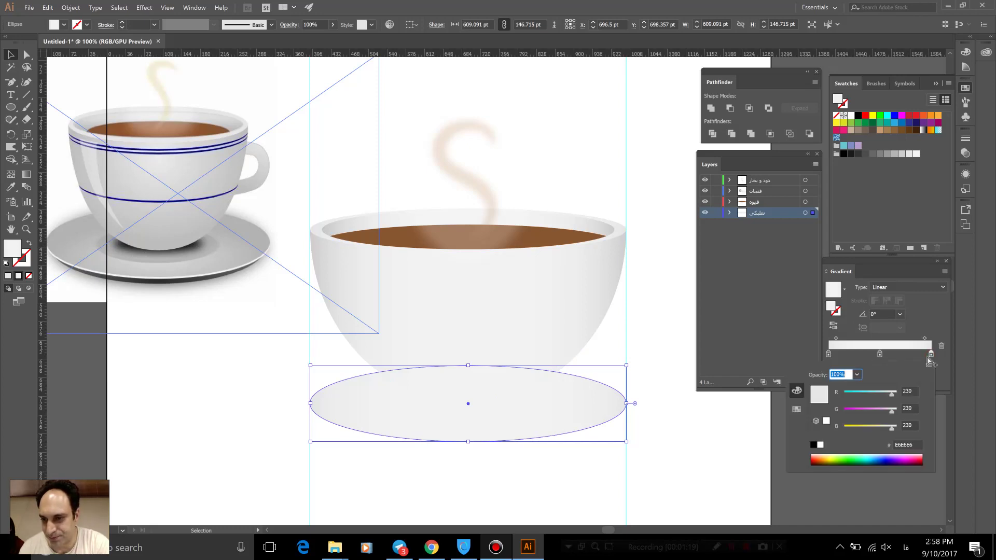
click(797, 409)
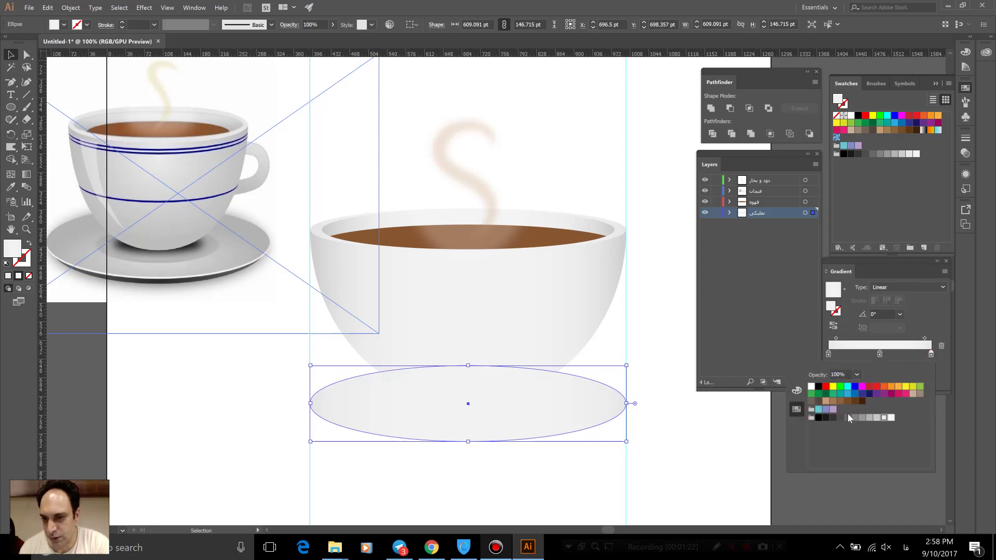
click(862, 418)
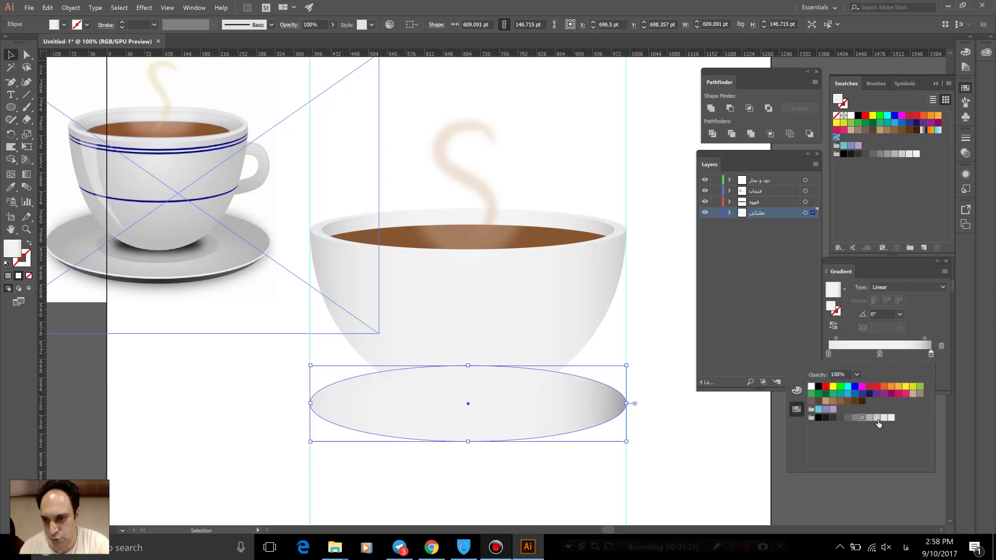
click(870, 419)
- Set the gradient's left stop to a darker grey and the middle stop to a lighter grey
click(833, 369)
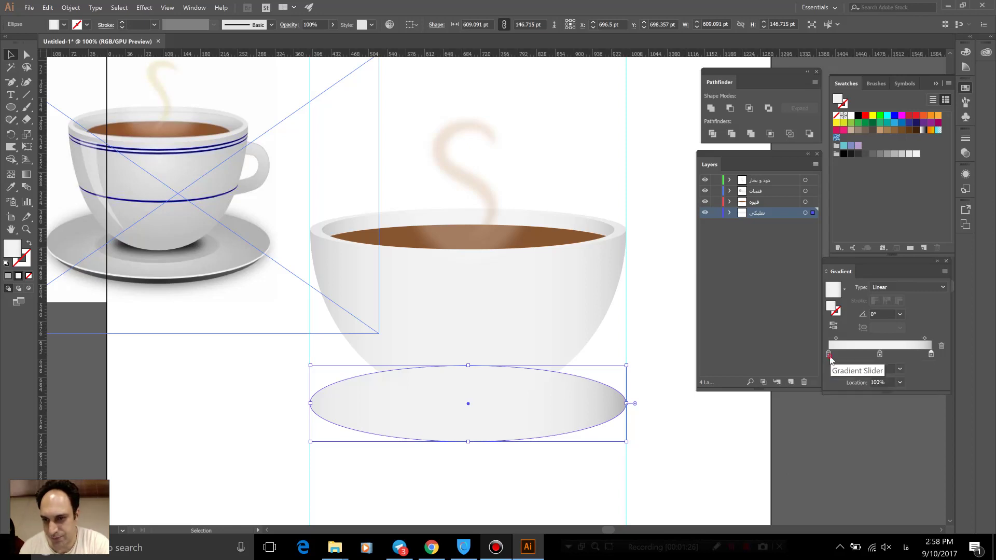
click(870, 418)
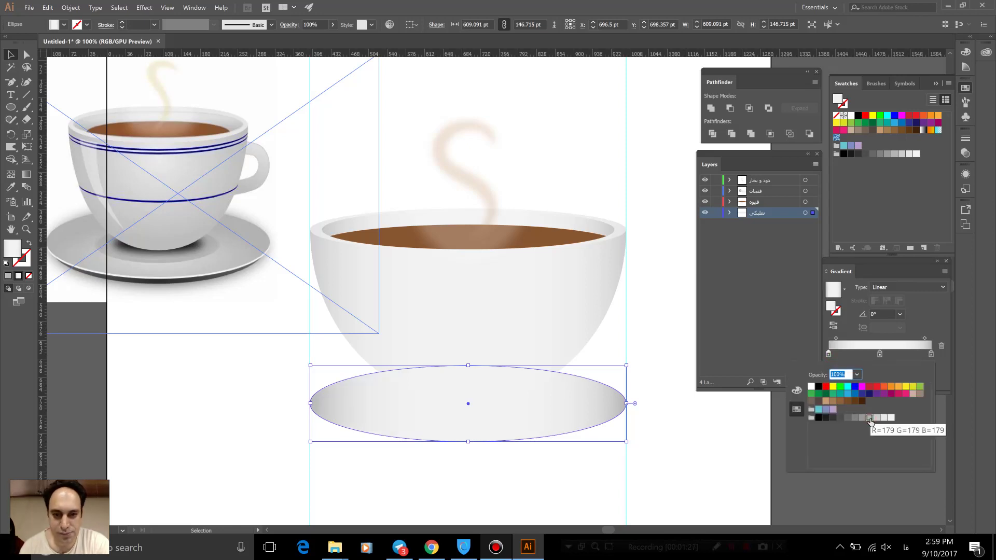
click(880, 355)
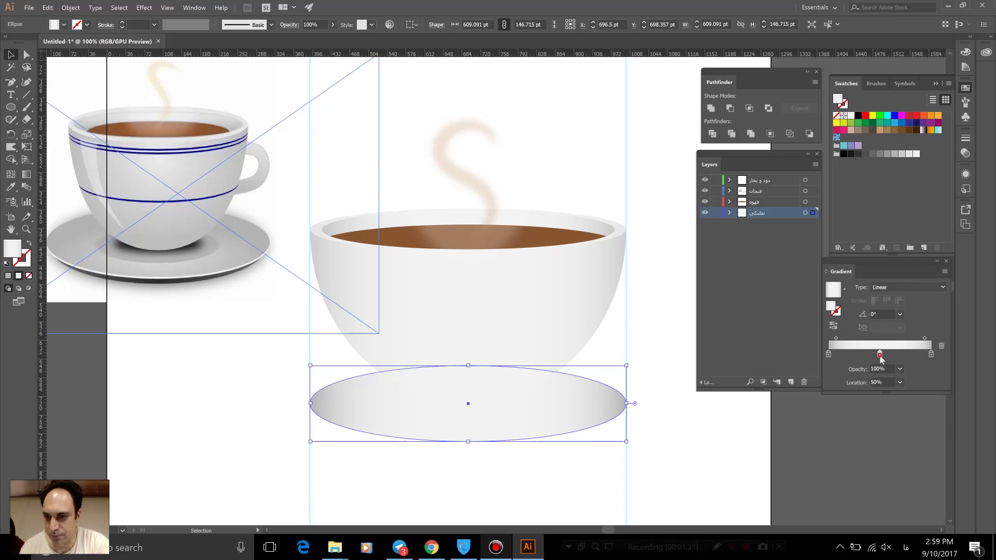
double_click(880, 355)
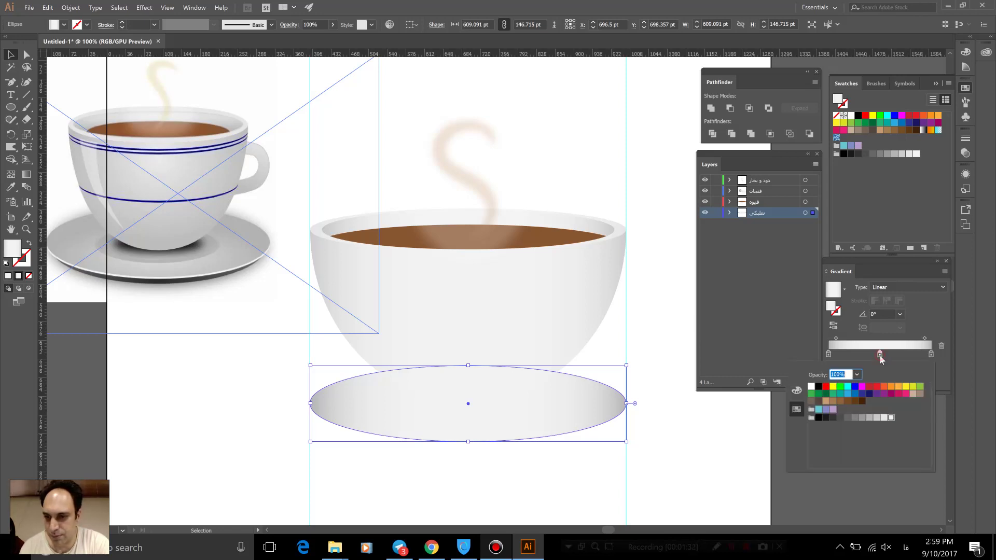
click(885, 419)
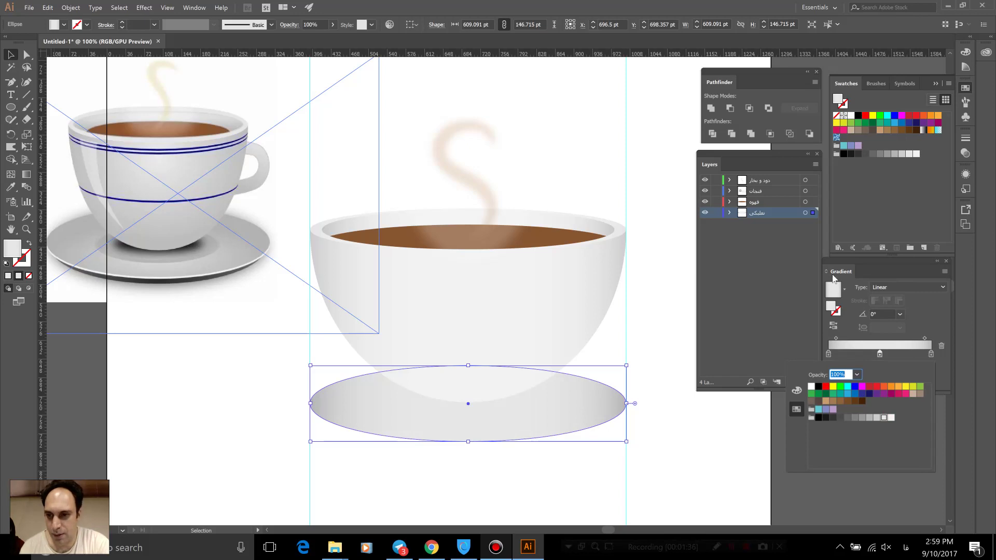
click(839, 271)
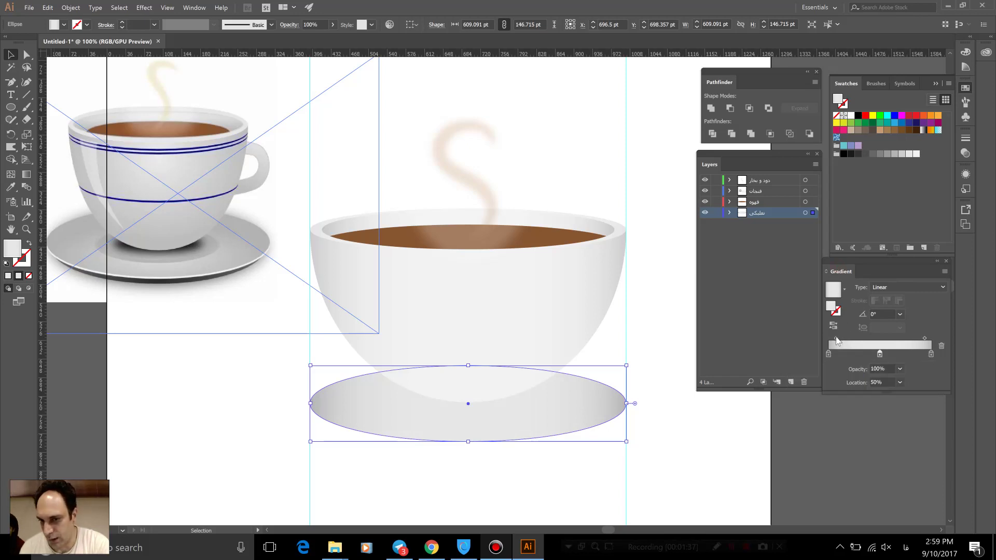
- Move the left gradient midpoint from 28.22% to 27.72% and the right midpoint to about 76.6%
drag(835, 338, 842, 339)
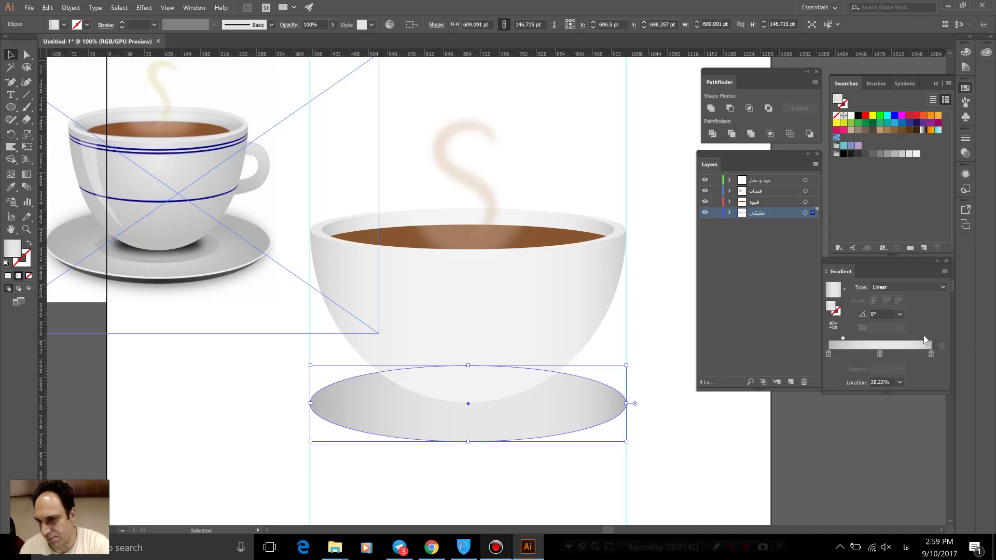
drag(925, 339, 919, 339)
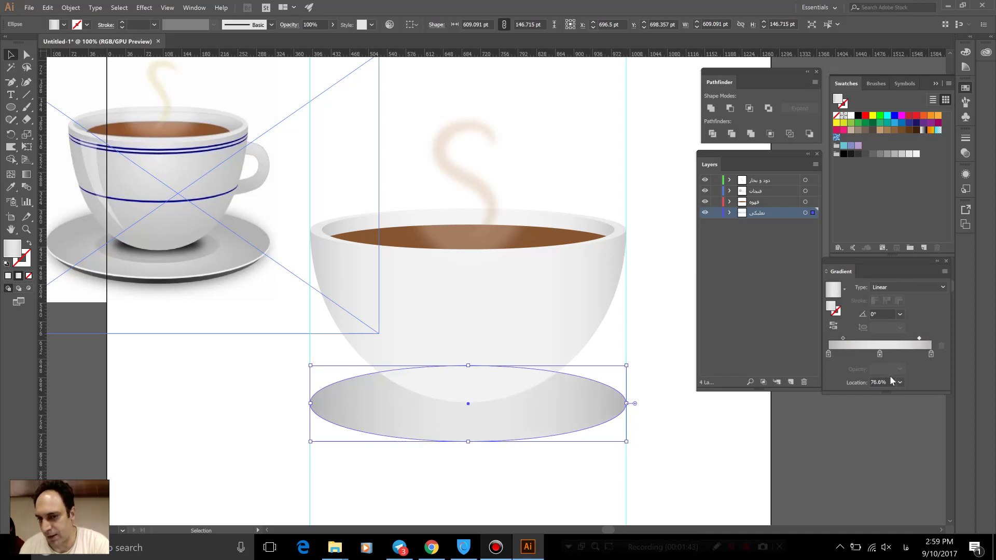
drag(888, 381, 864, 381)
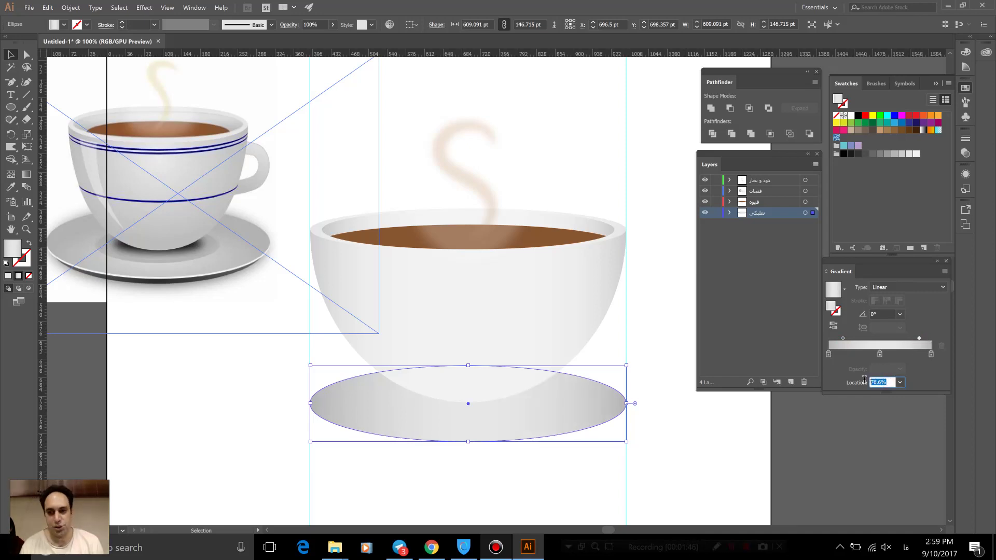
click(844, 338)
click(888, 381)
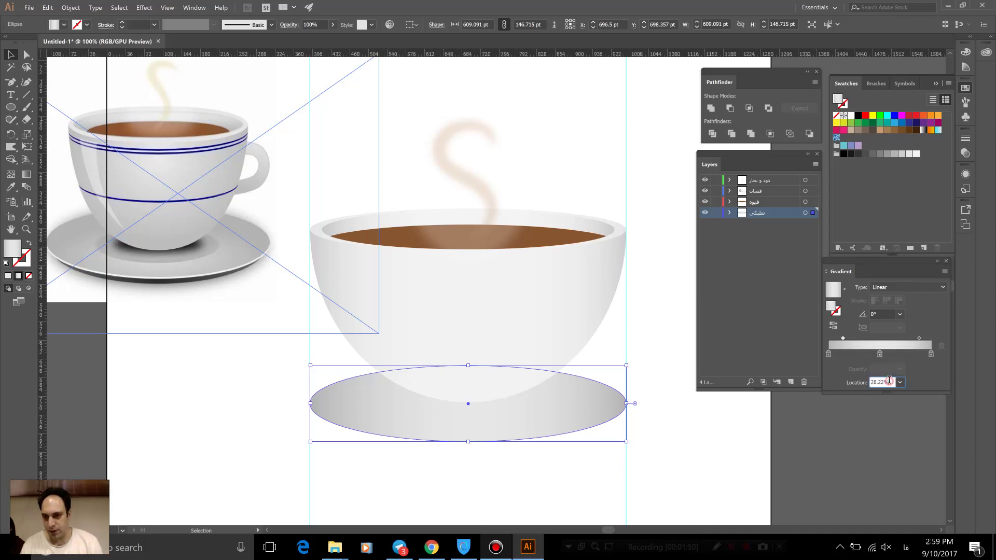
double_click(881, 382)
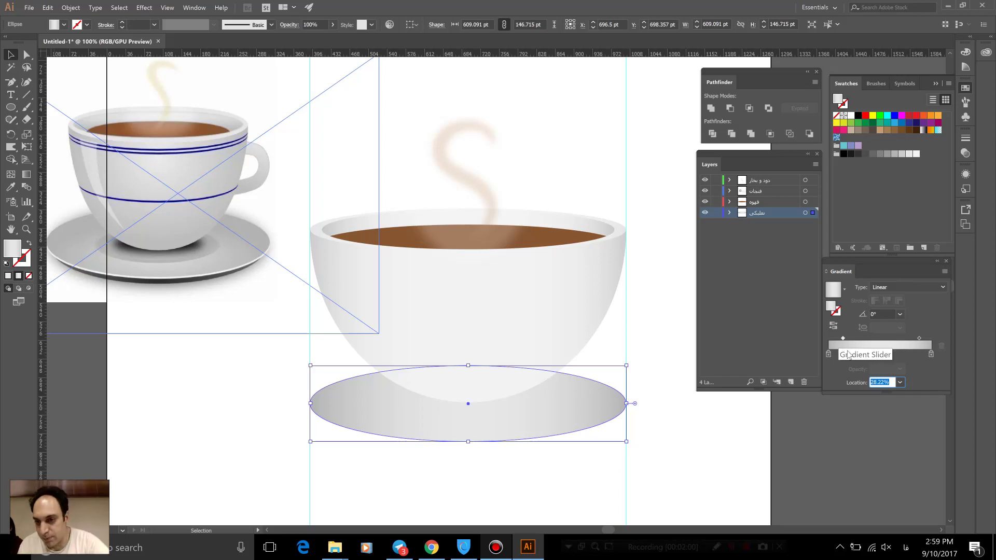
click(843, 376)
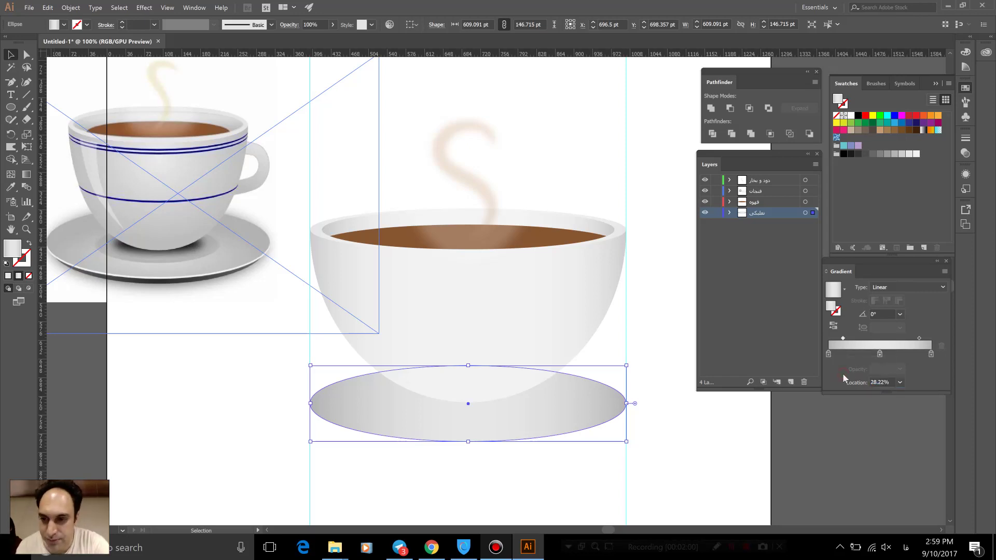
click(843, 338)
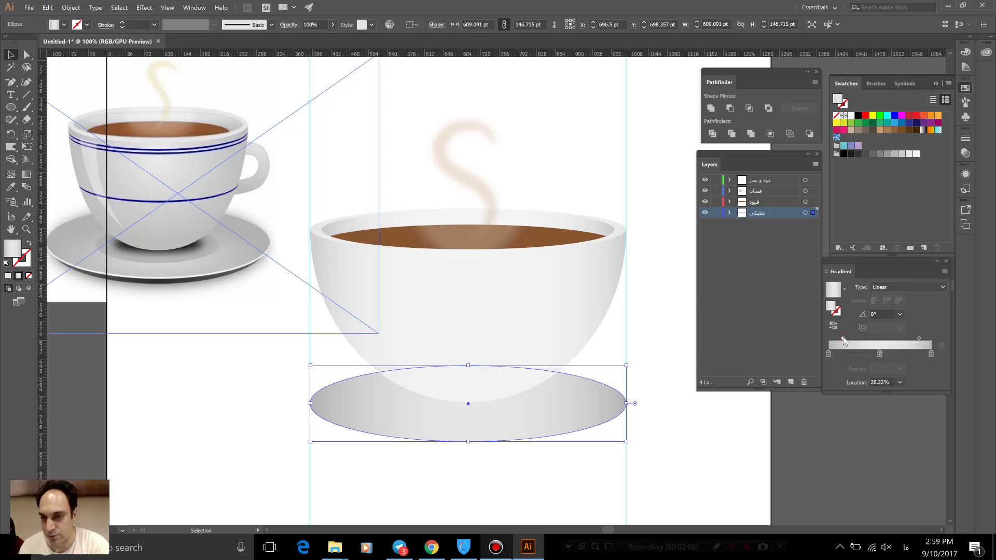
drag(843, 337, 842, 337)
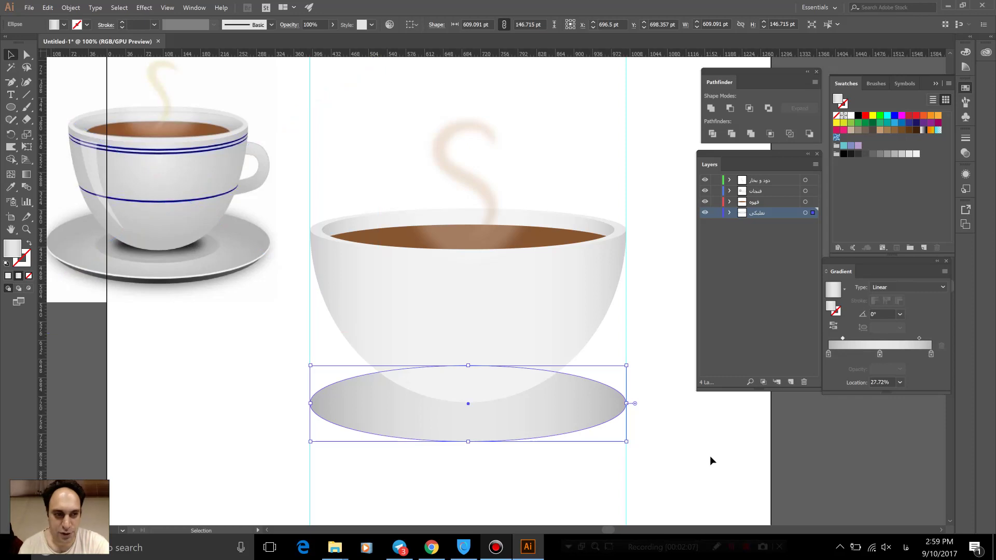
click(710, 458)
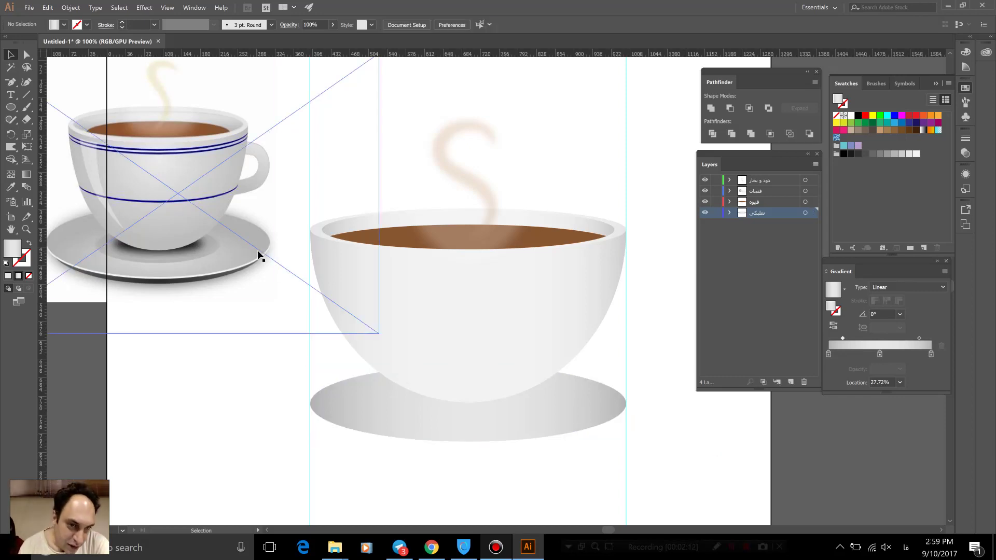
- Nudge the saucer ellipse into place and reapply its grey gradient fill
key(a)
click(411, 414)
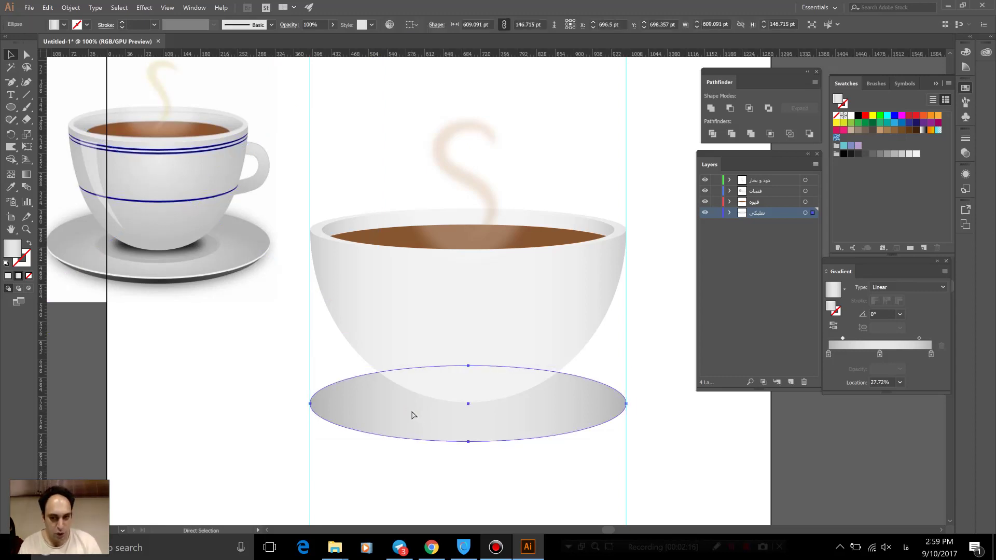
key(v)
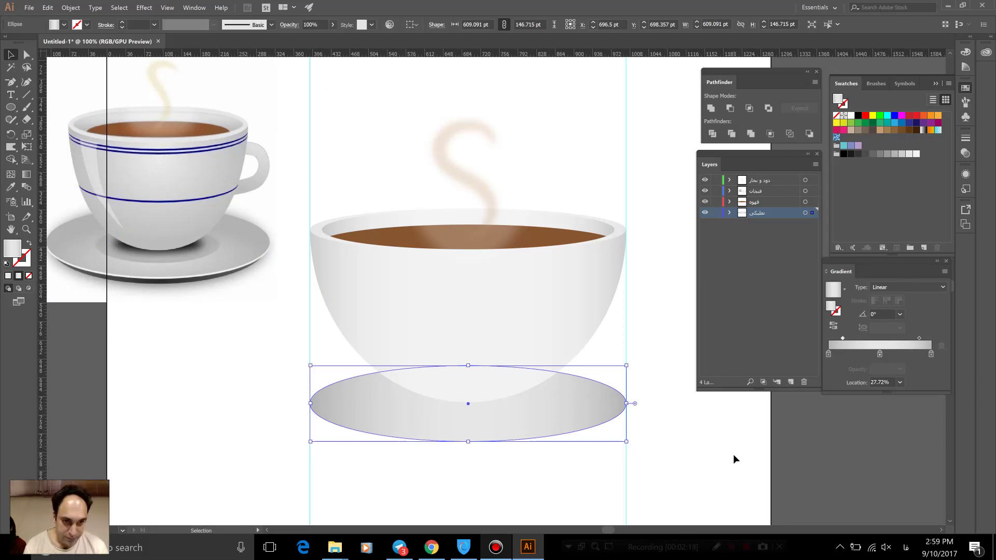
key(shift+Down)
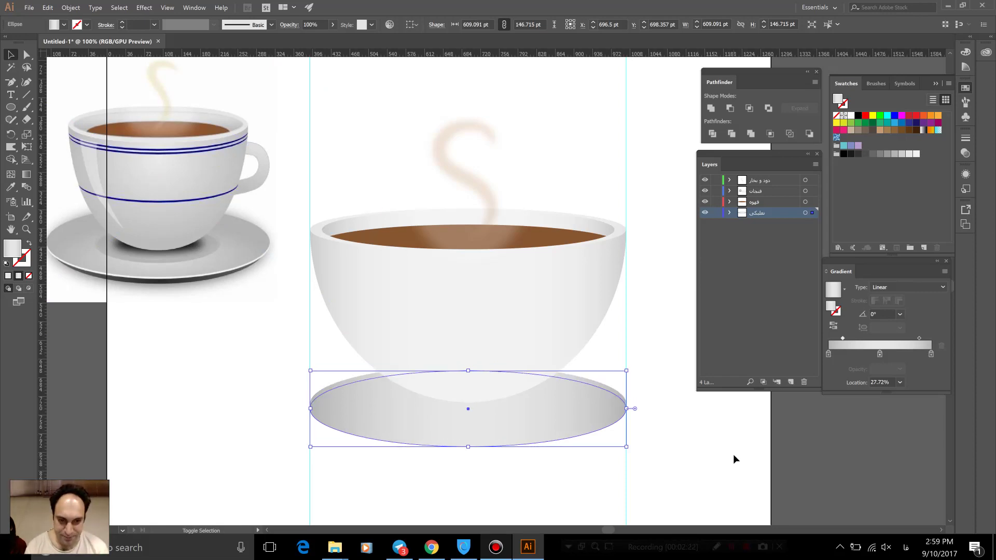
key(Up)
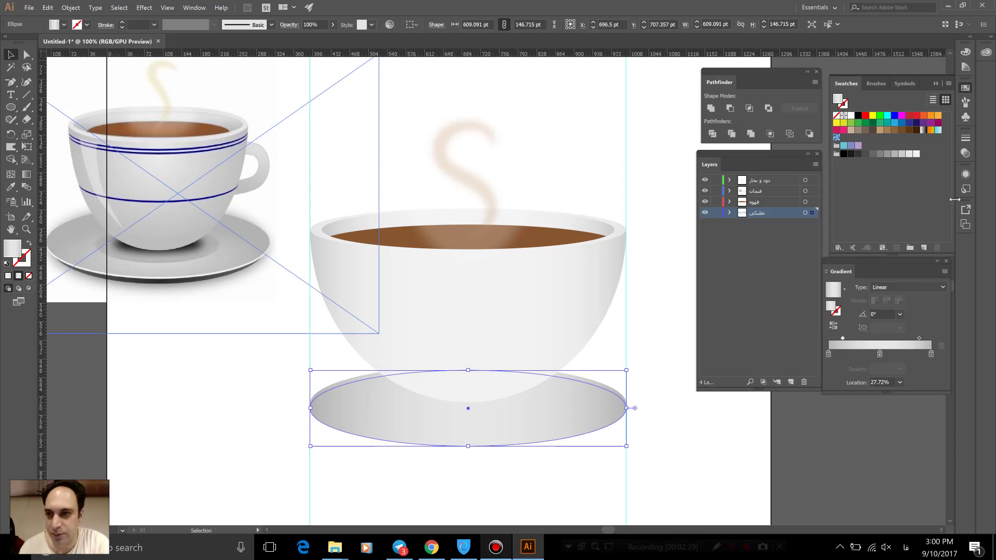
click(916, 154)
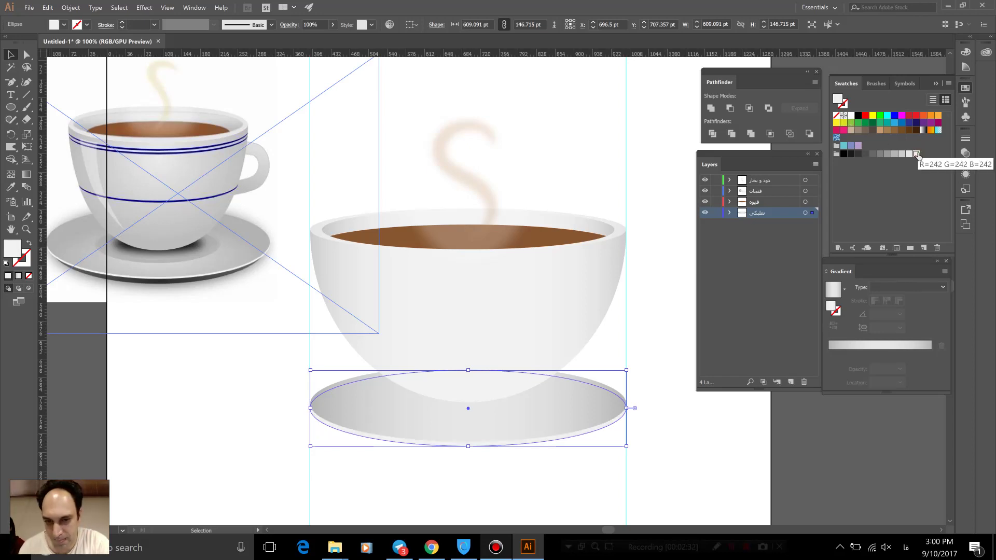
click(746, 448)
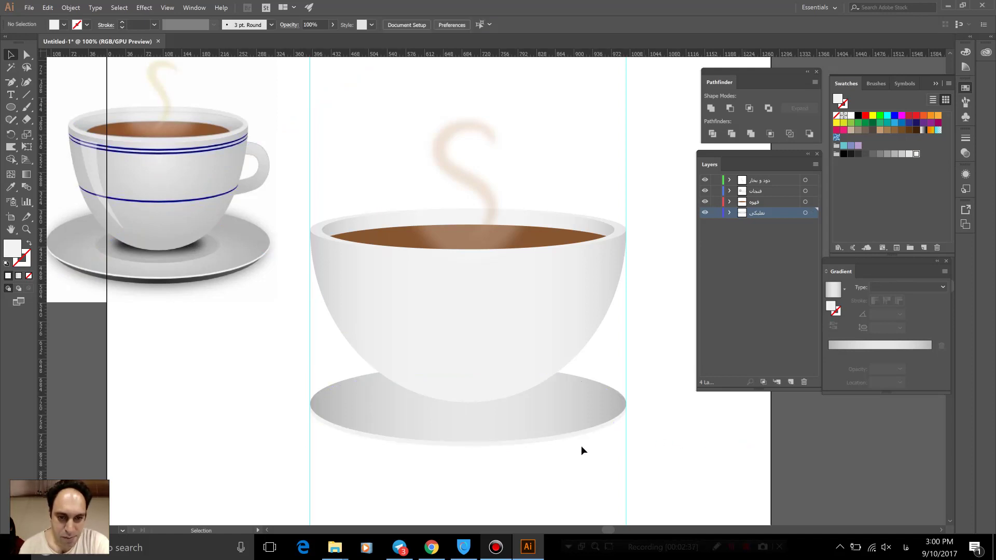
- Add a copy behind the saucer, 20 pt lower, filled dark grey and scaled narrower
click(514, 445)
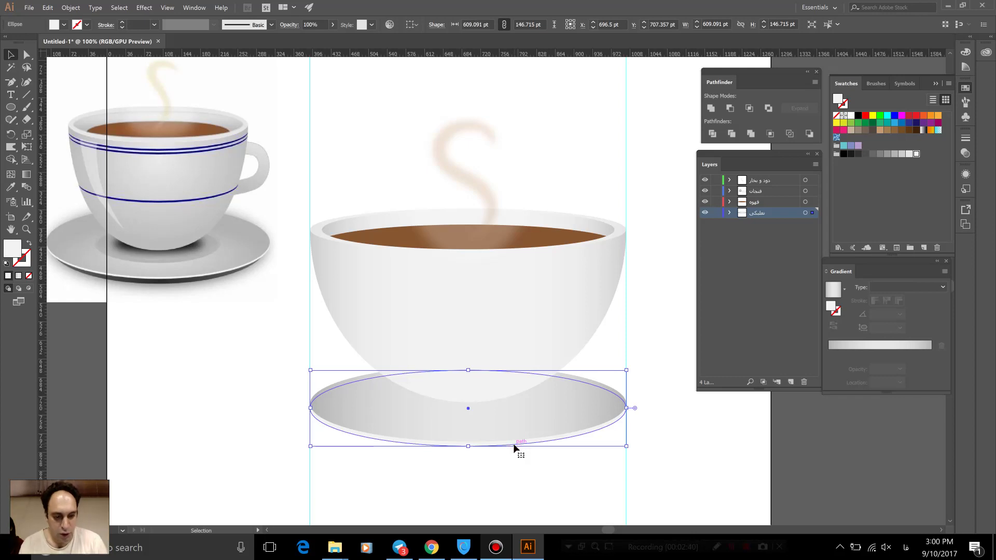
key(a)
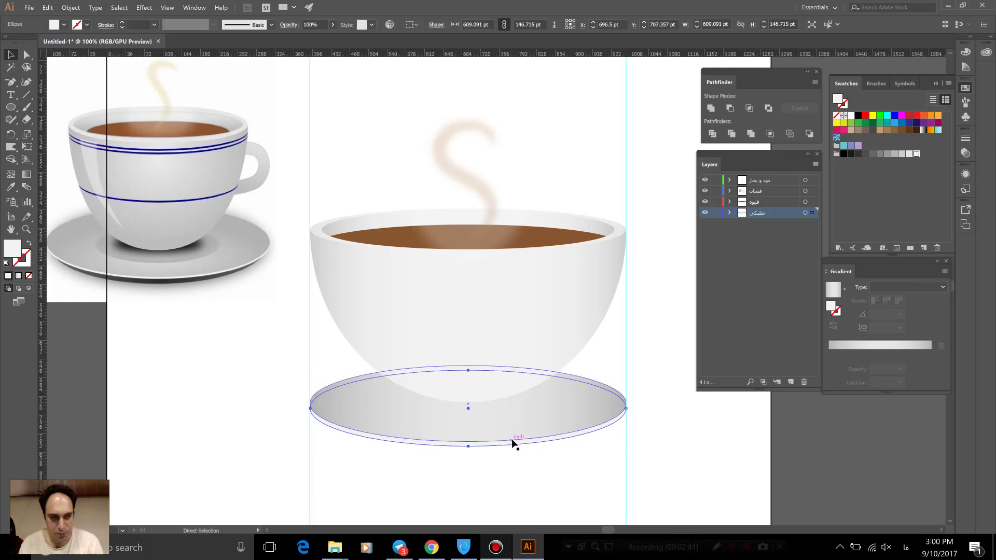
key(v)
key(shift+Down)
key(shift+Down)
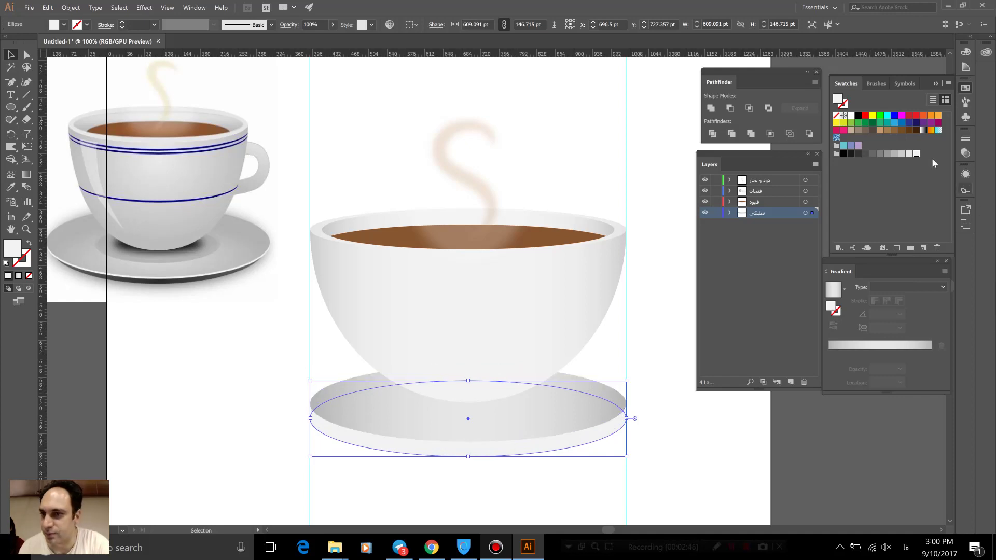
click(866, 154)
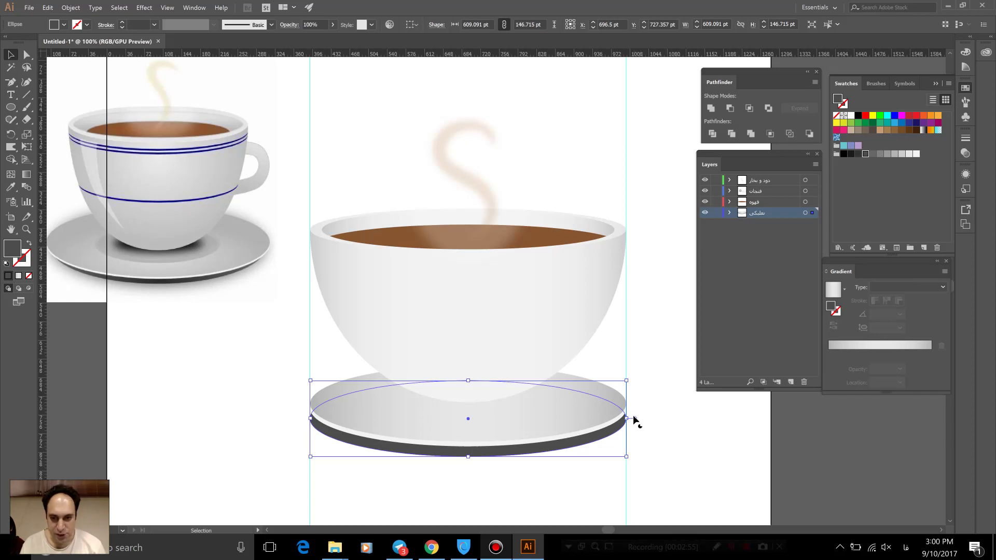
drag(629, 381, 615, 385)
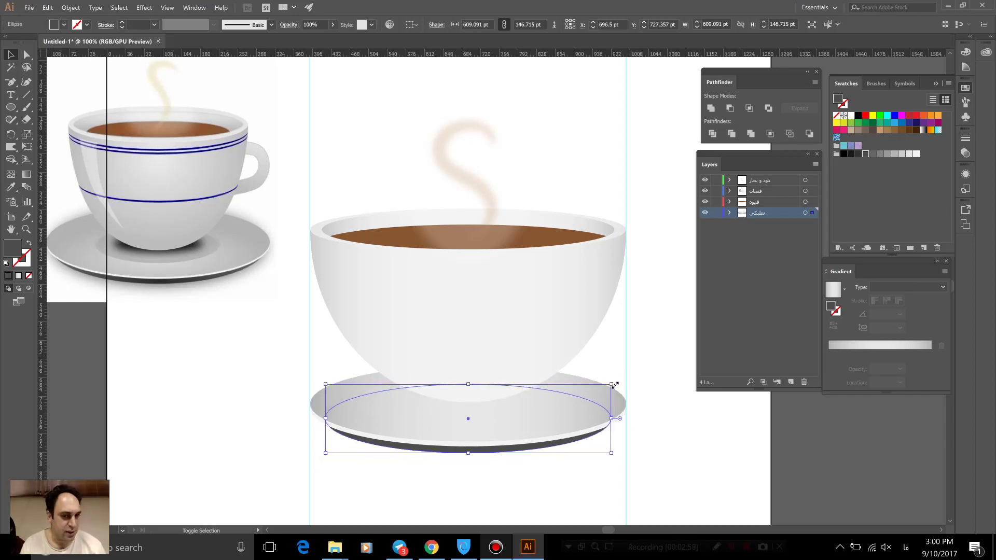
click(706, 415)
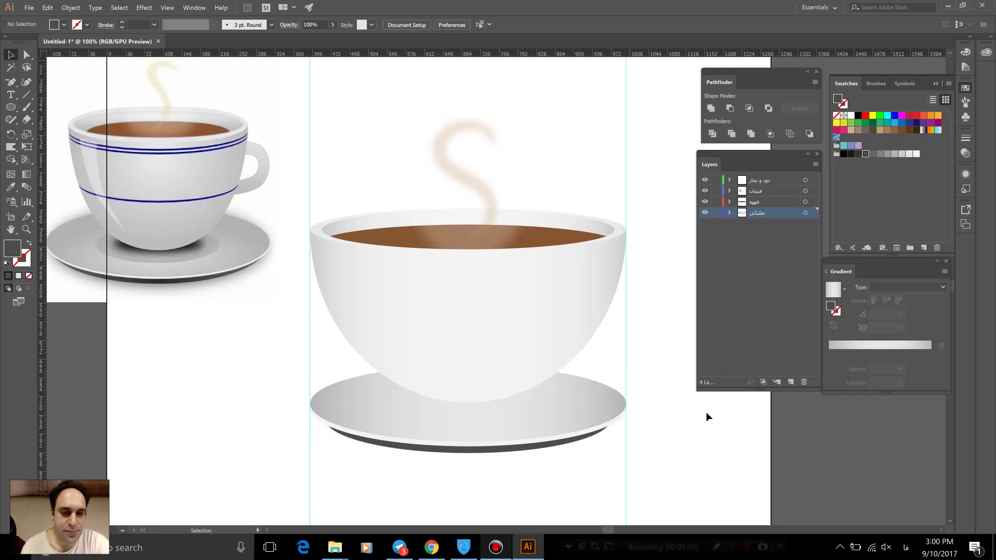
- Raise the saucer top by 4 pt and the dark grey base by about 3 pt
click(517, 448)
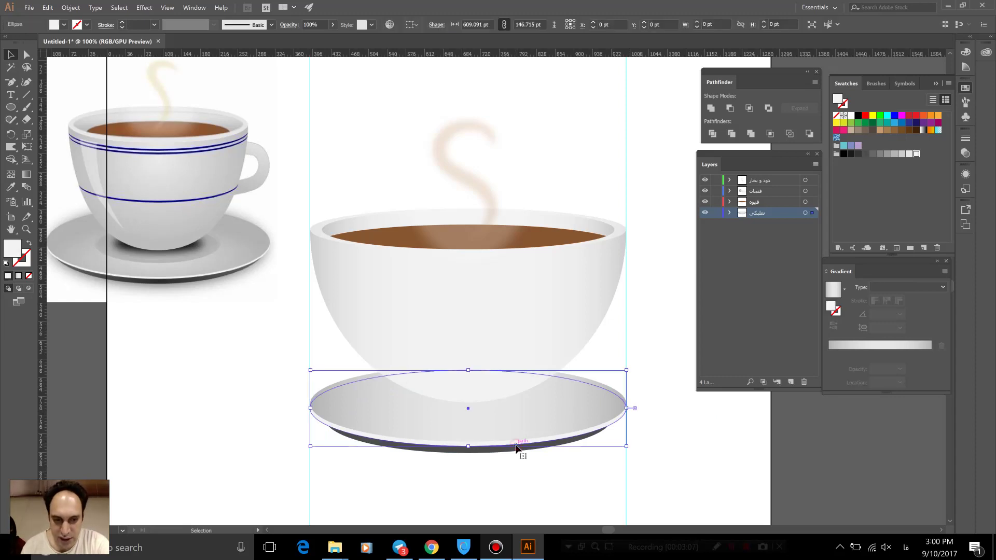
key(Up)
key(Up)
key(Up)
key(Up)
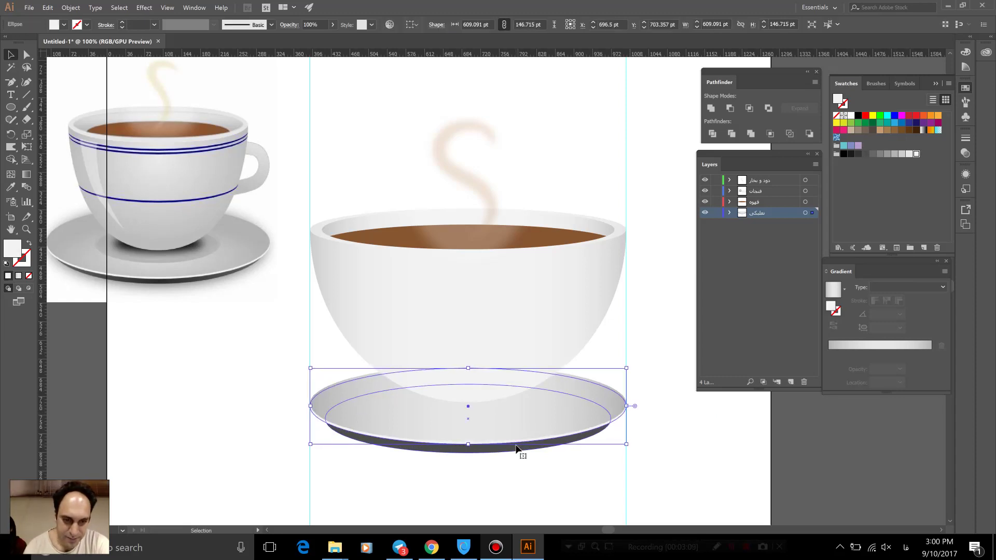
click(513, 476)
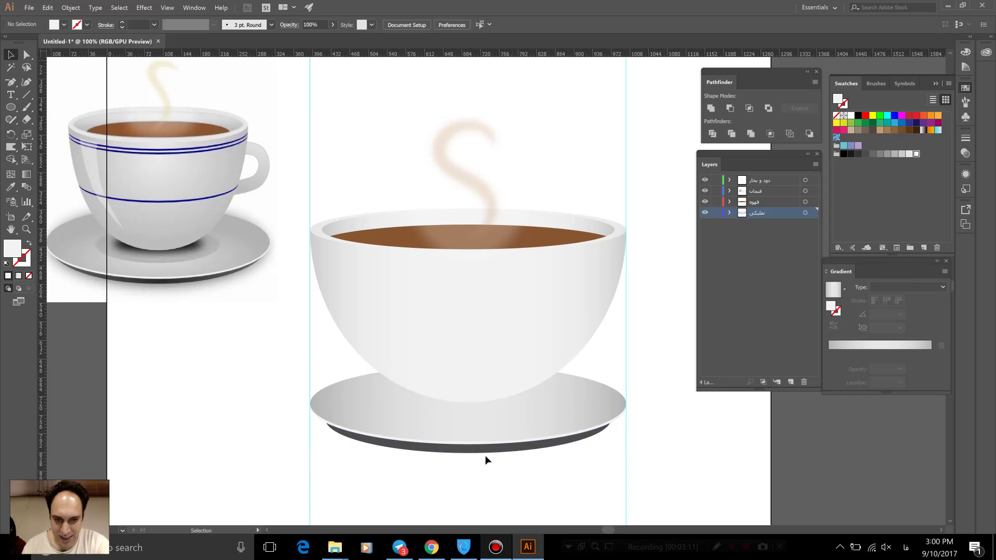
click(483, 453)
key(Up)
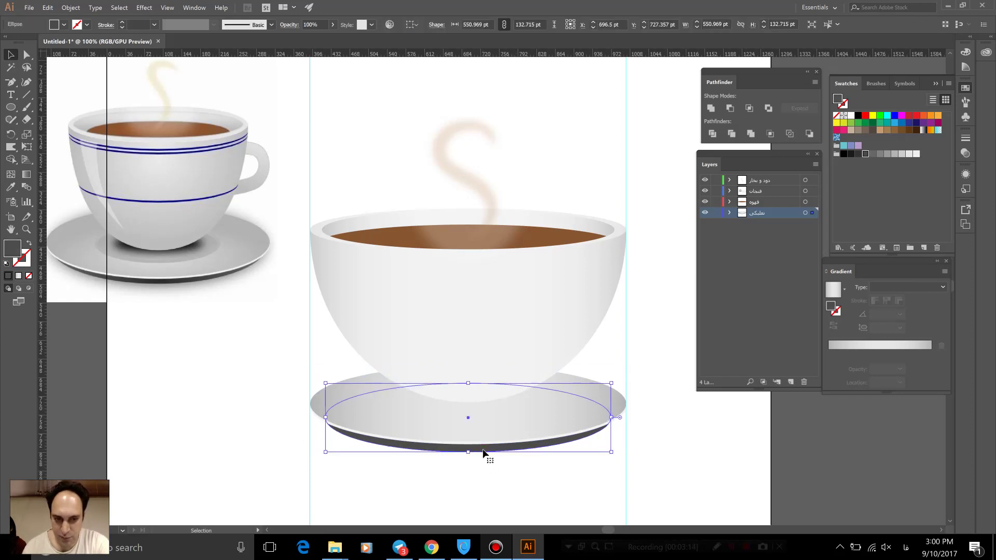
key(Up)
key(Up)
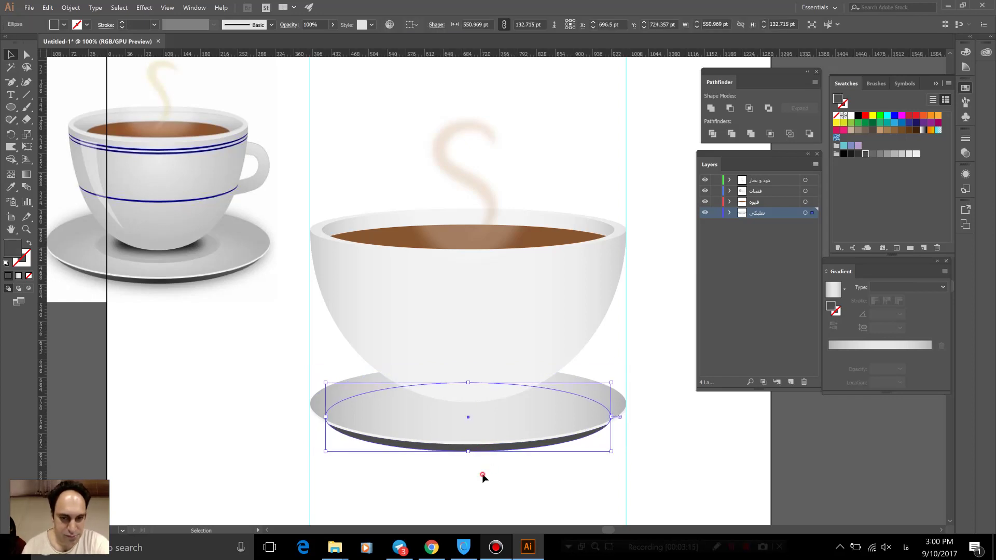
click(482, 476)
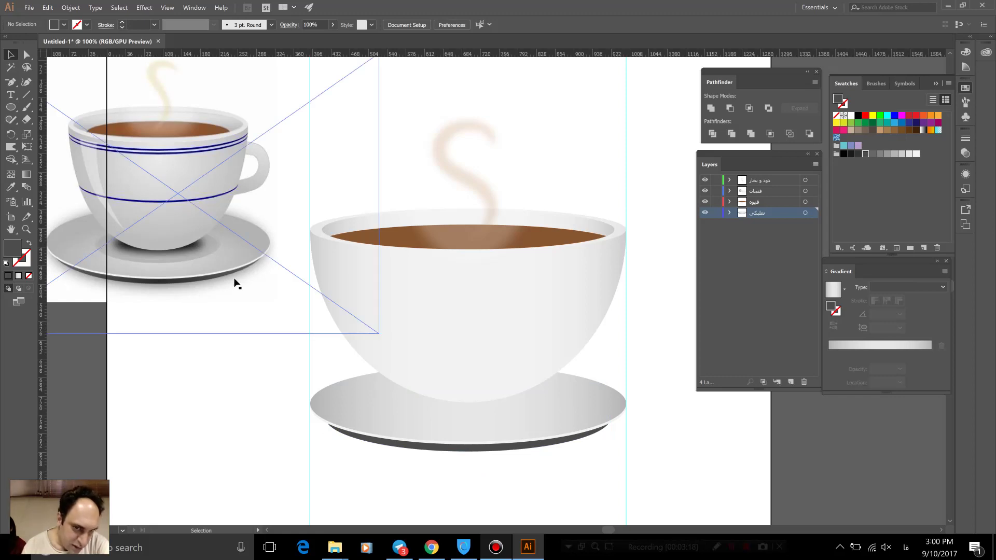
click(256, 409)
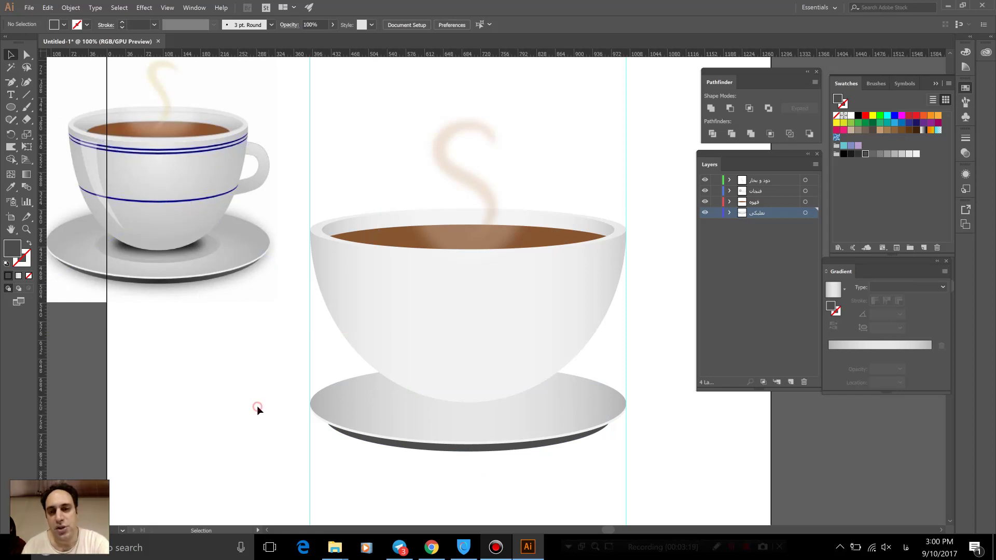
click(199, 258)
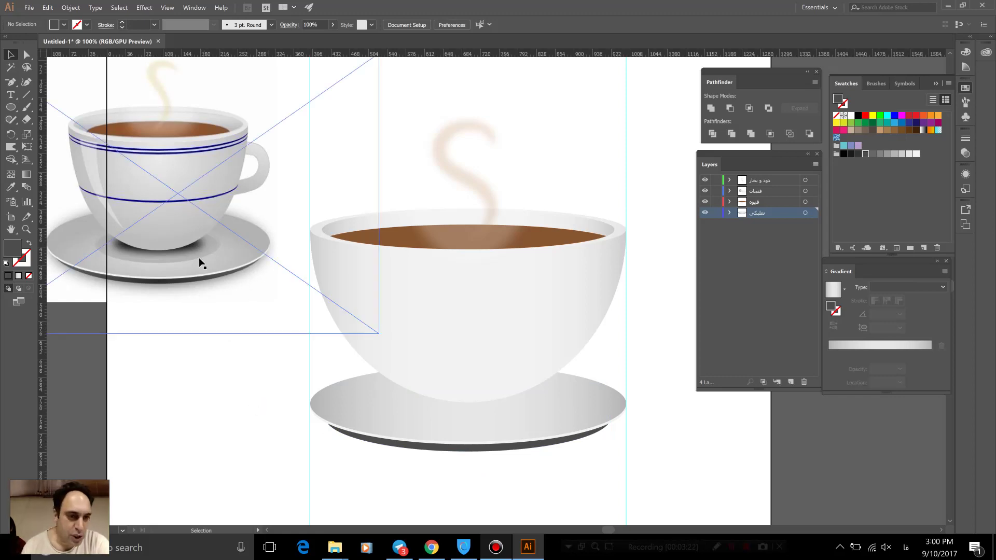
click(395, 410)
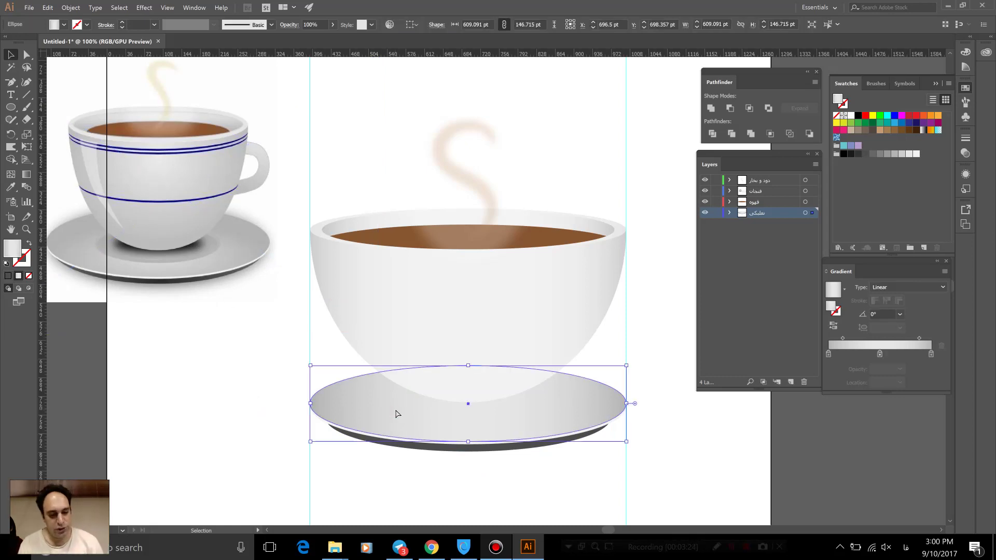
- Scale an ellipse down to form the saucer's smaller inner well
key(a)
key(v)
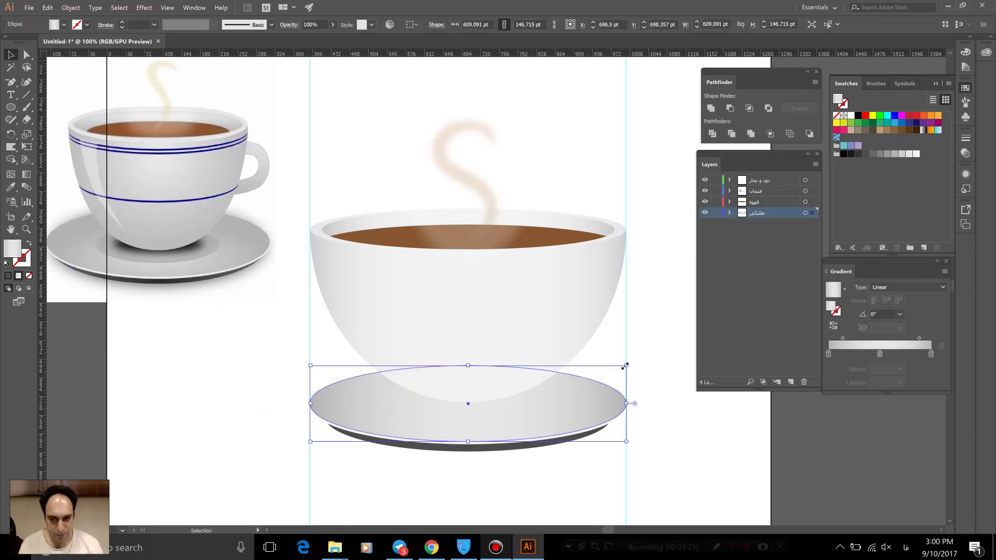
drag(626, 366, 555, 383)
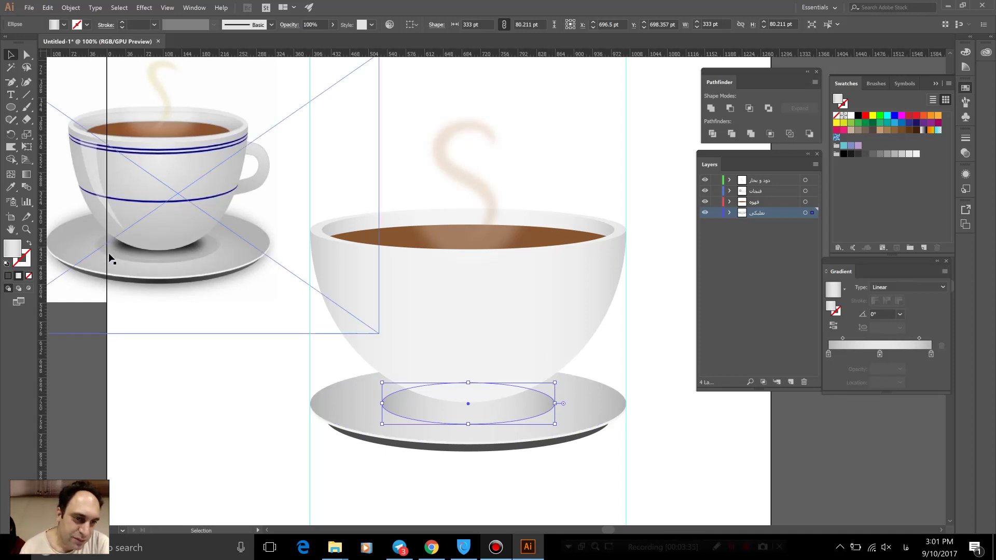
click(713, 459)
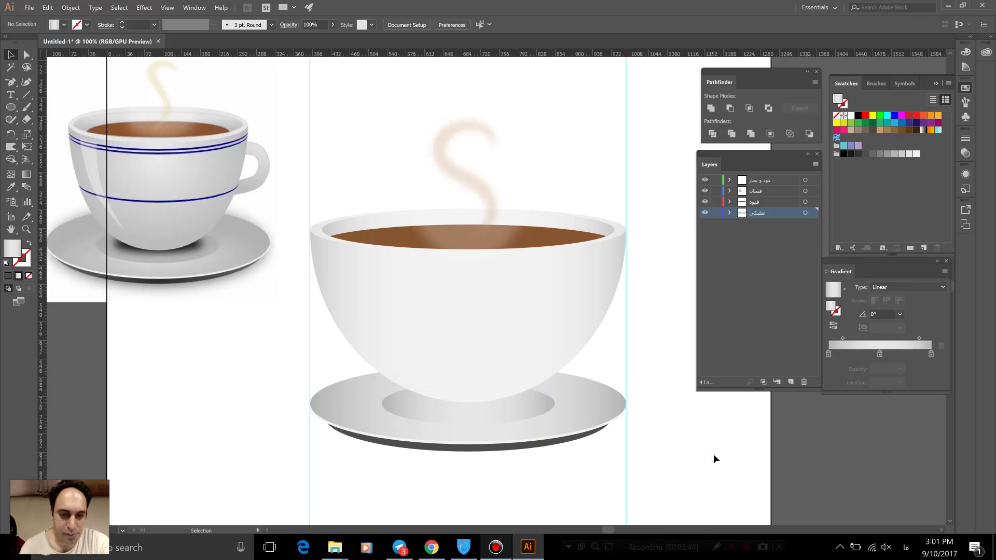
click(475, 415)
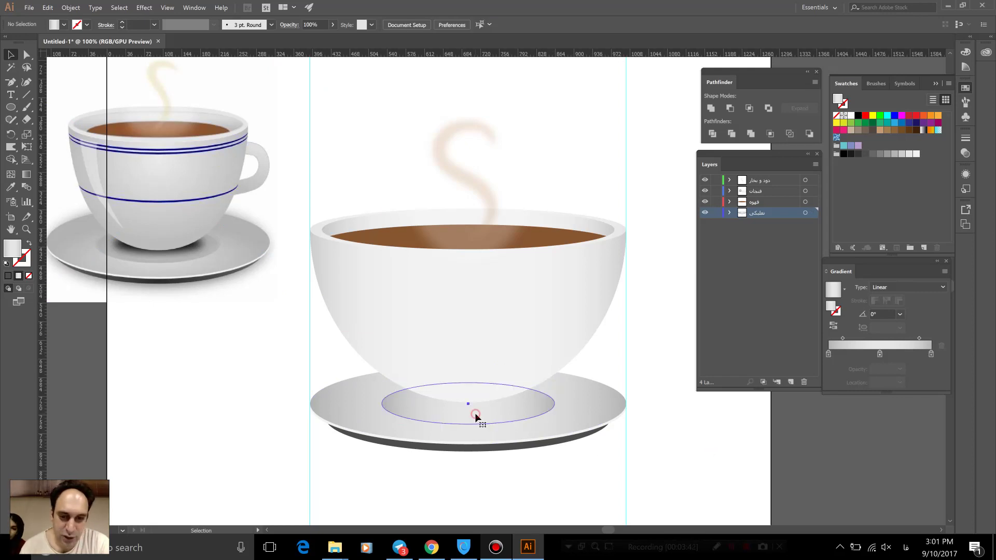
- Change the inner ellipse's middle, right and left gradient stops to darker grey swatches
click(879, 354)
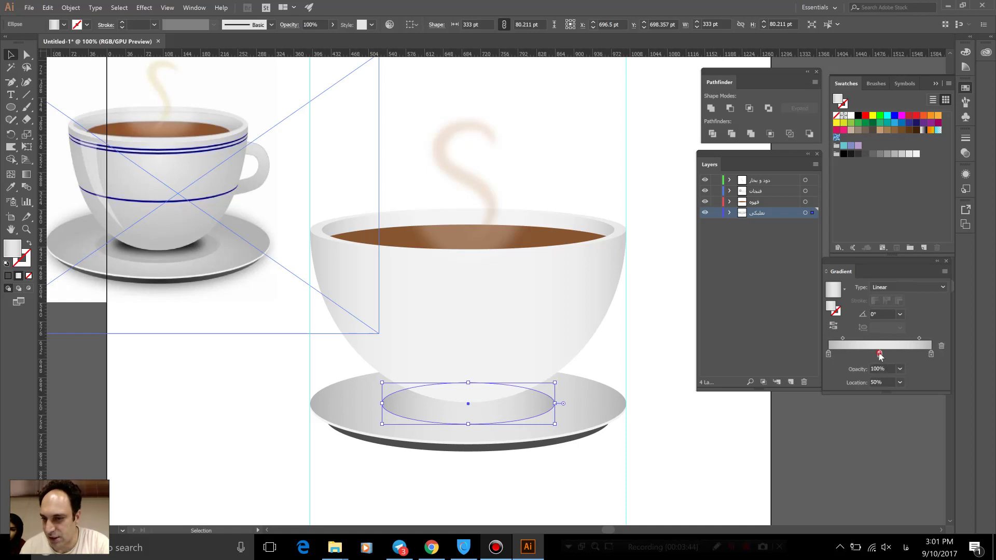
double_click(879, 353)
click(878, 418)
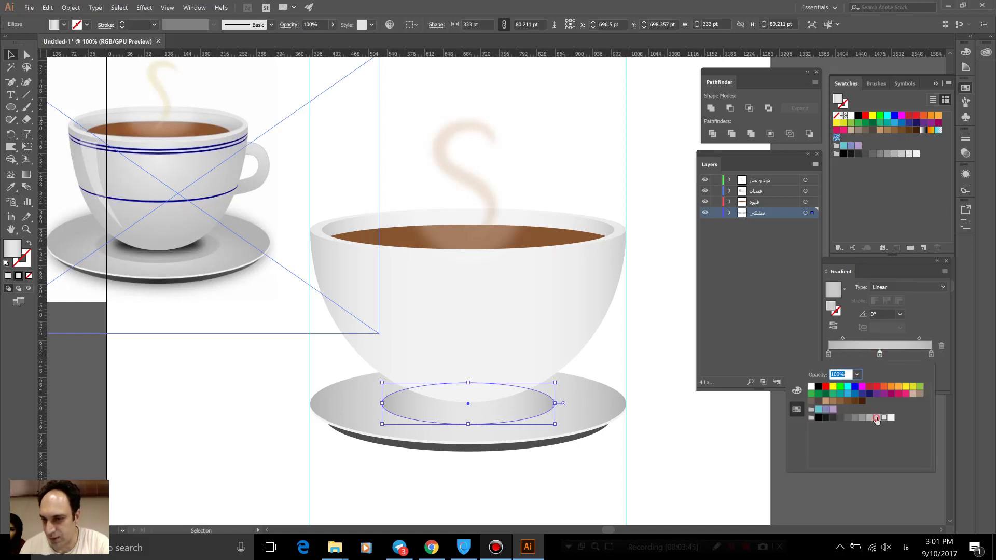
click(931, 354)
double_click(931, 353)
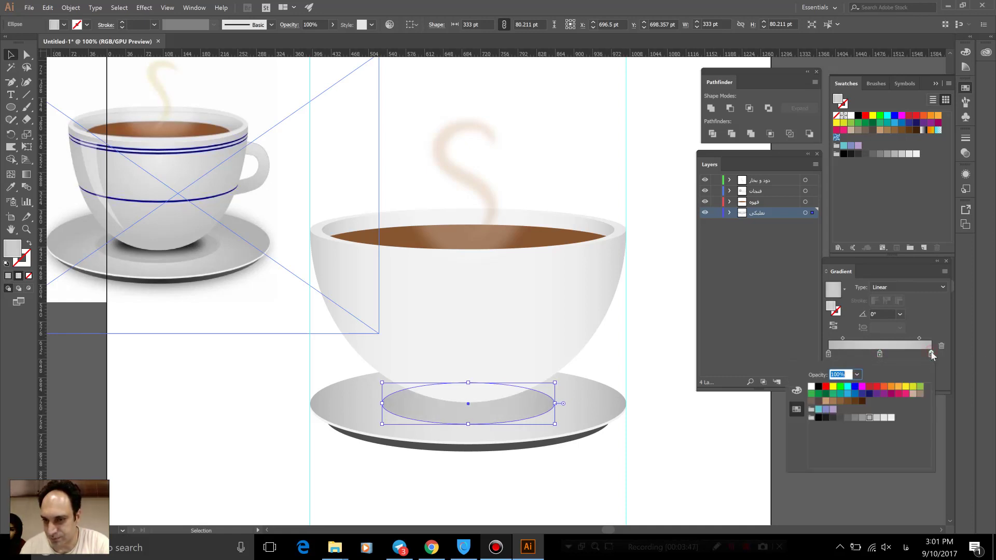
click(862, 417)
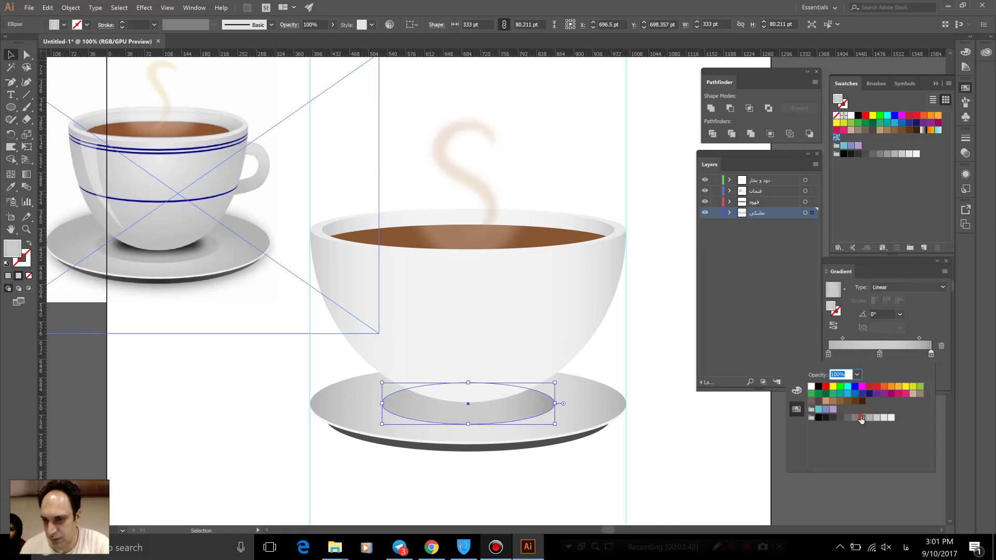
click(827, 354)
double_click(827, 355)
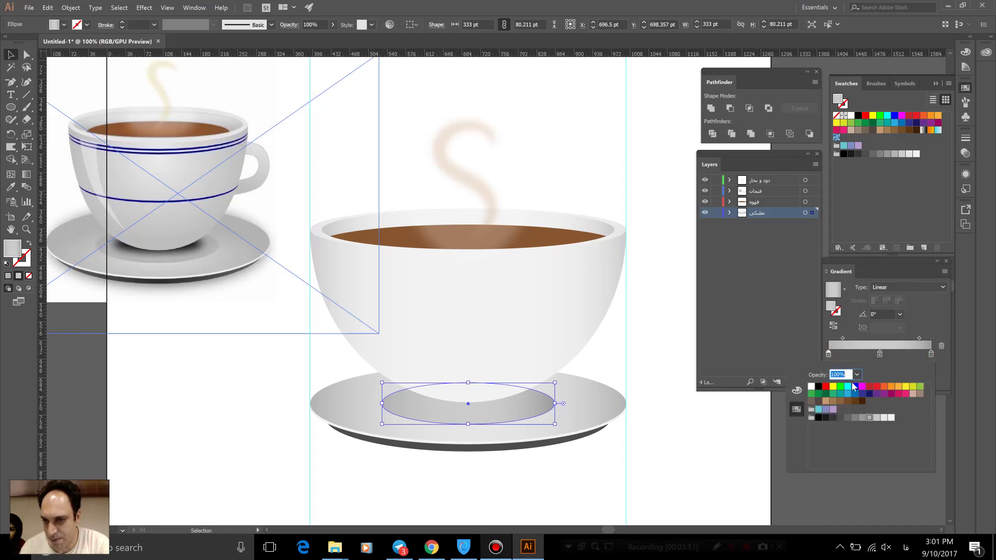
click(863, 418)
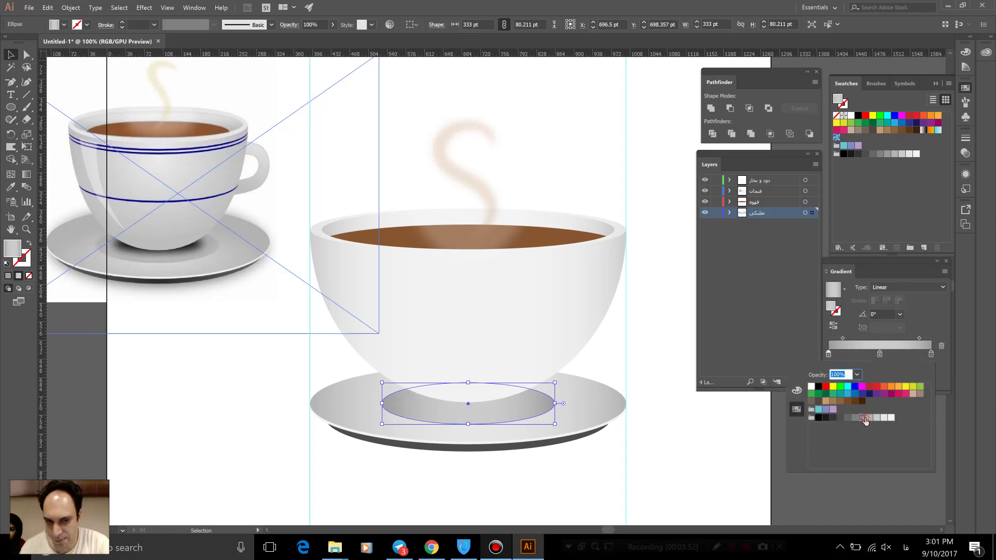
- Move the inner ellipse's gradient midpoints out to 13% and 87%
click(841, 339)
drag(845, 338, 833, 338)
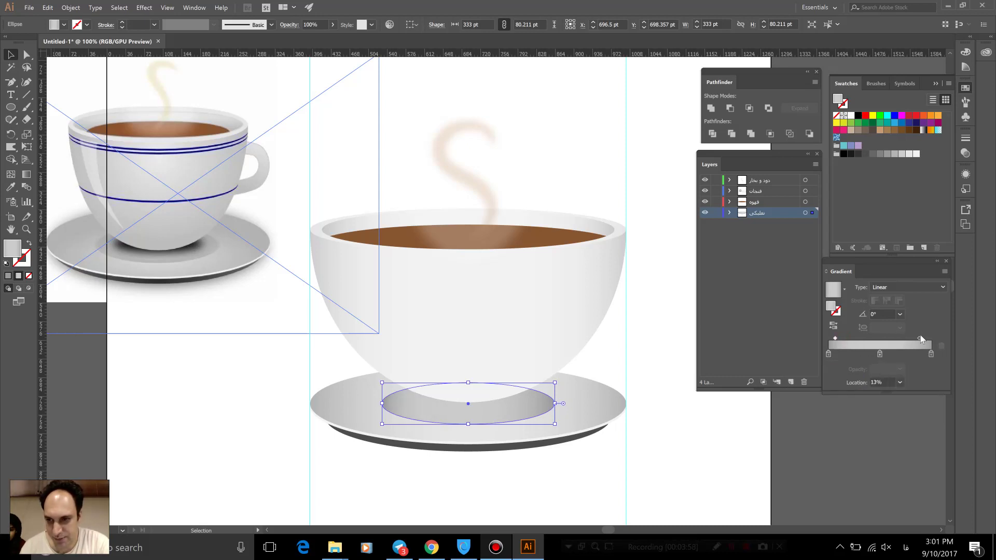
drag(926, 341, 925, 340)
click(801, 502)
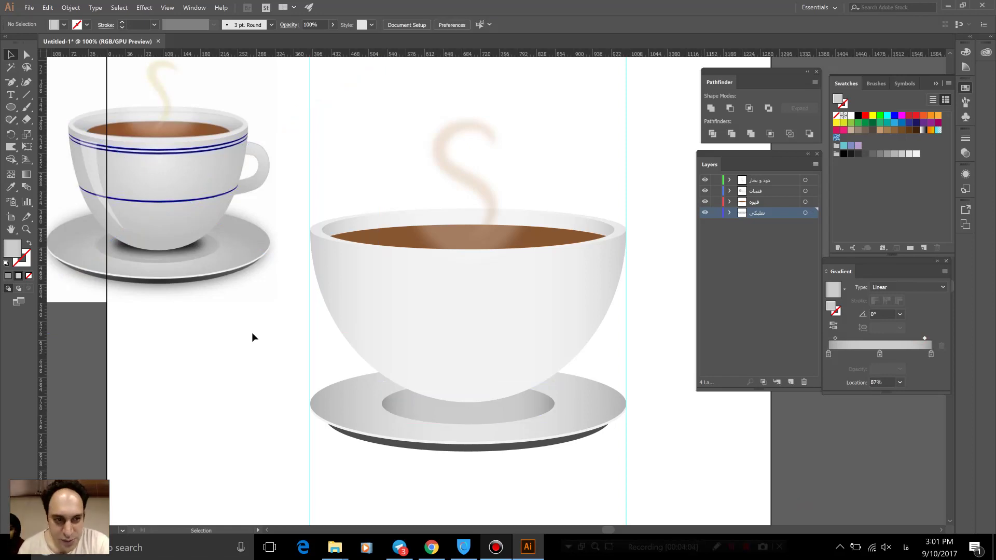
- Duplicate the inner ellipse, scale it to about 217×52 pt, fill it black and raise it
click(468, 423)
key(a)
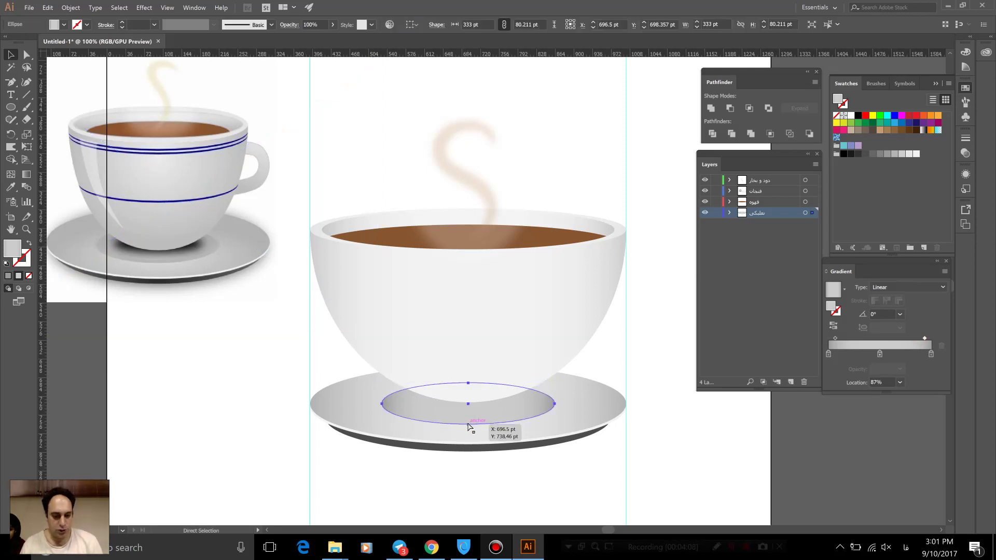
key(v)
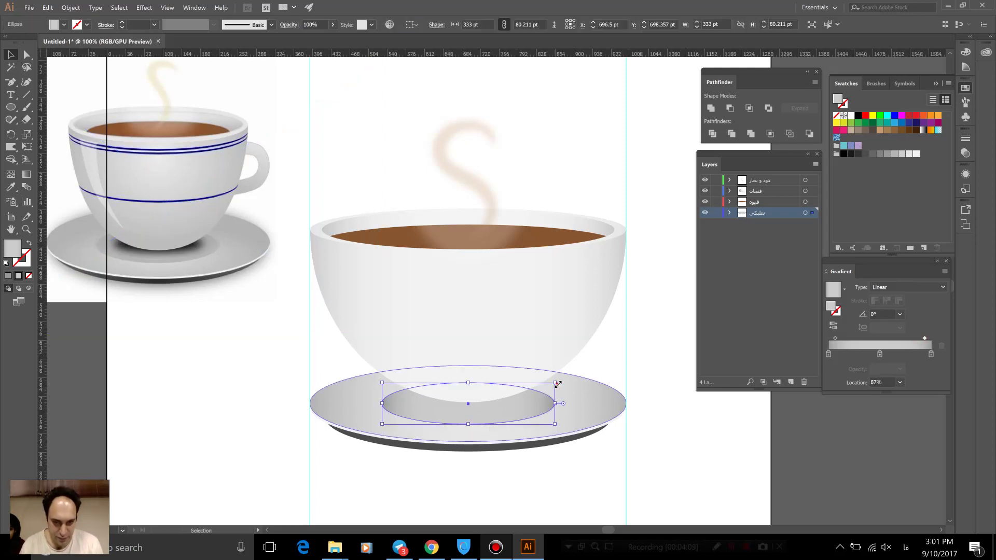
drag(555, 383, 520, 391)
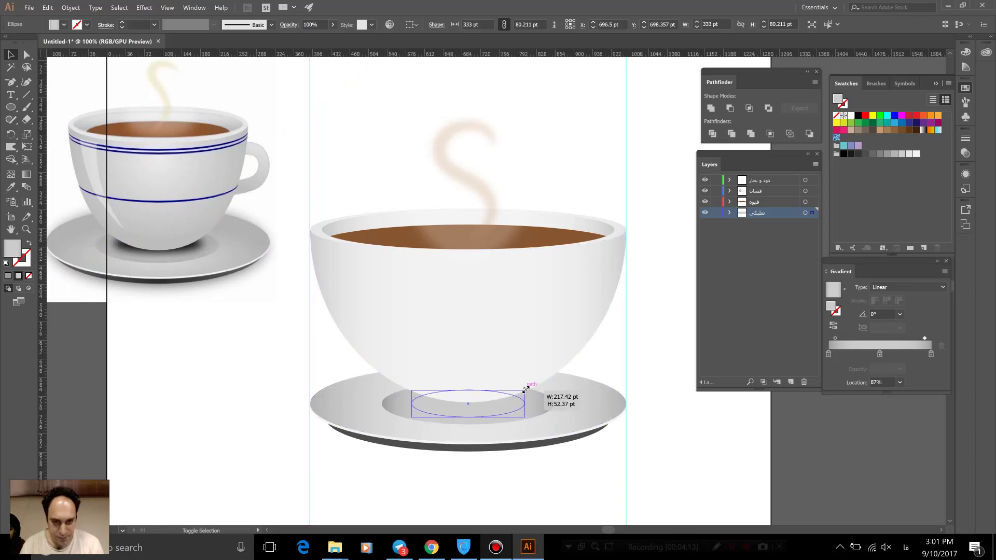
drag(523, 391, 525, 389)
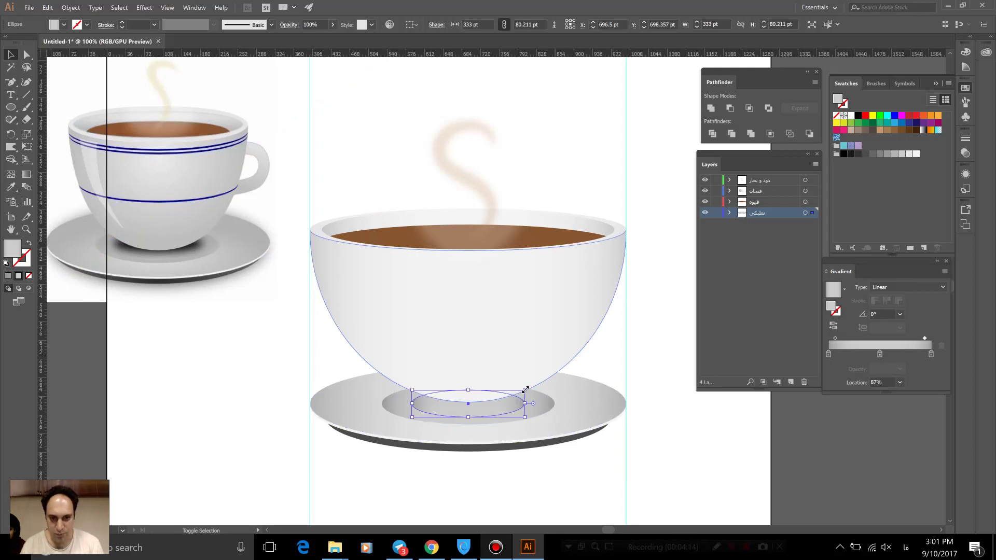
click(853, 154)
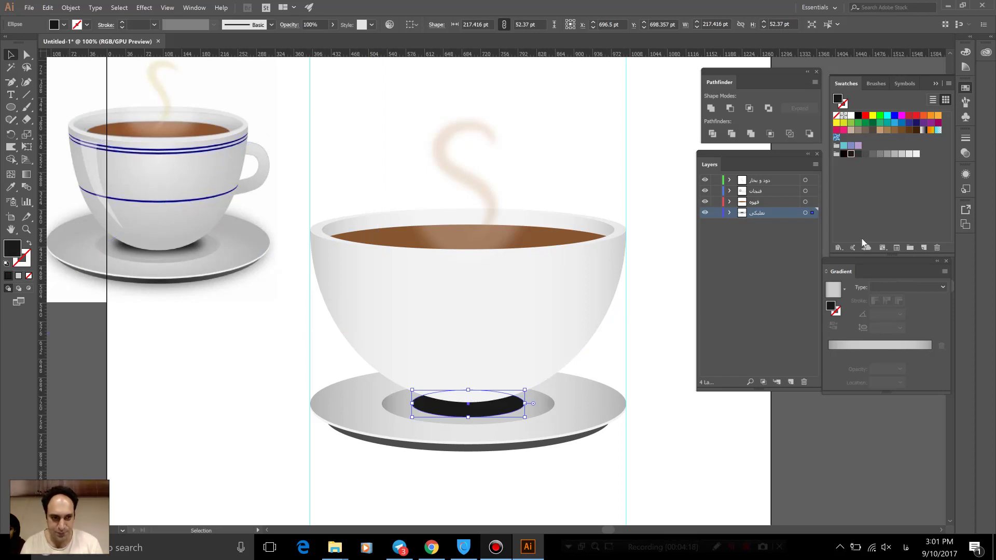
key(shift+Up)
key(shift+Up)
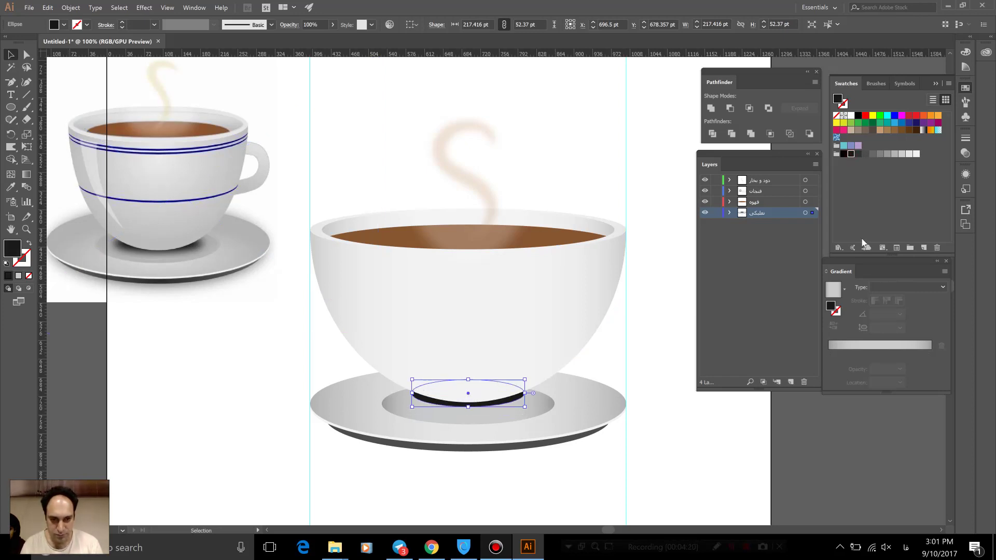
- Apply a 10-pixel Gaussian Blur to the black ellipse for a soft shadow
click(144, 7)
mouse_move(204, 253)
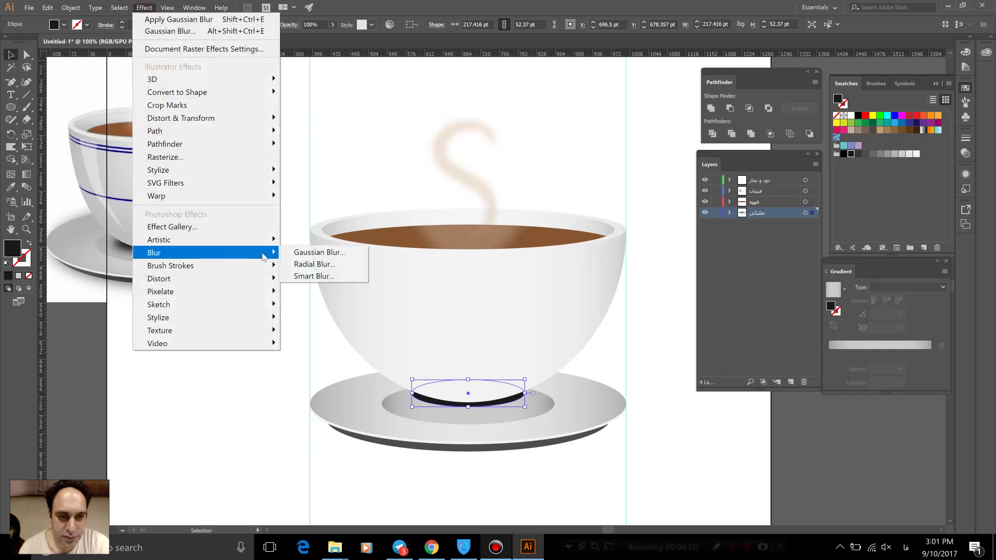
click(297, 252)
click(549, 203)
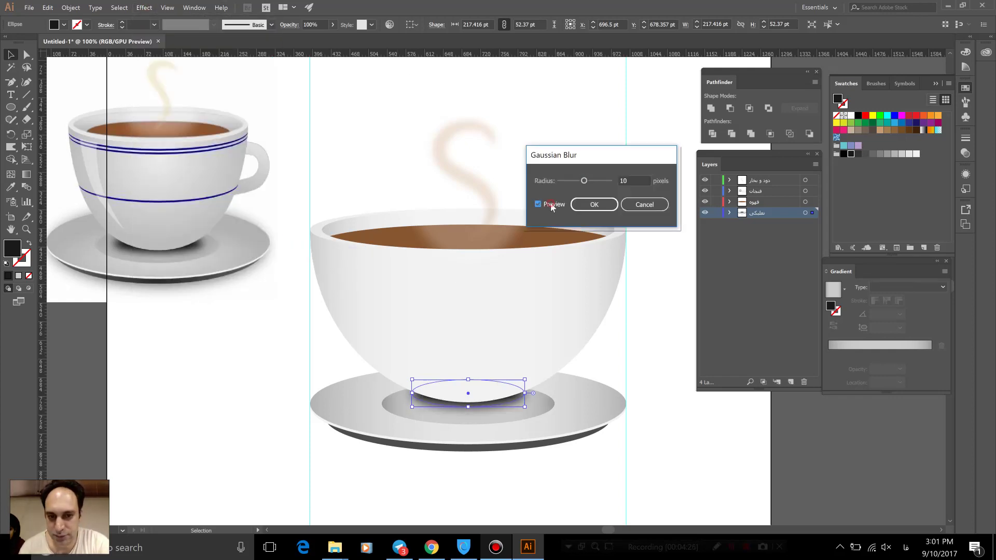
click(595, 204)
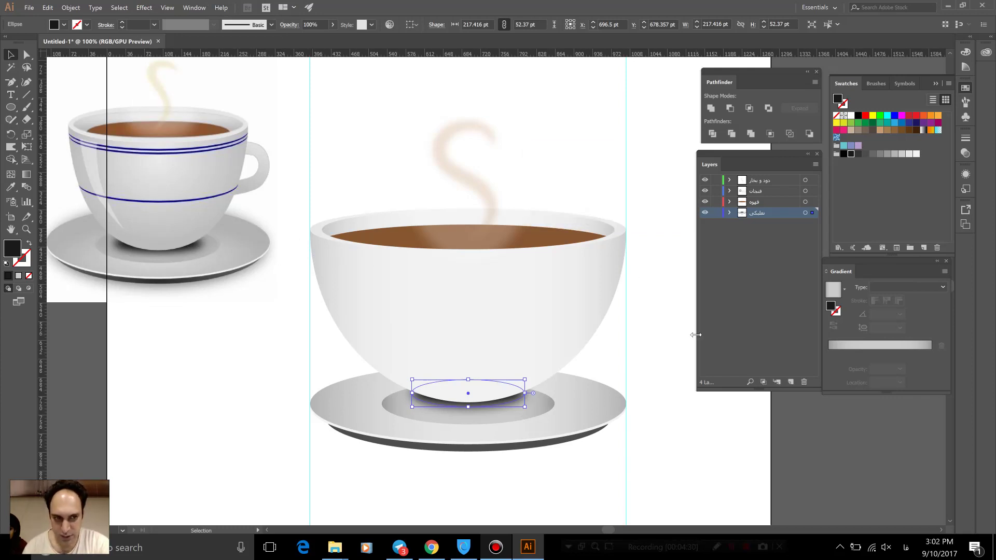
click(724, 462)
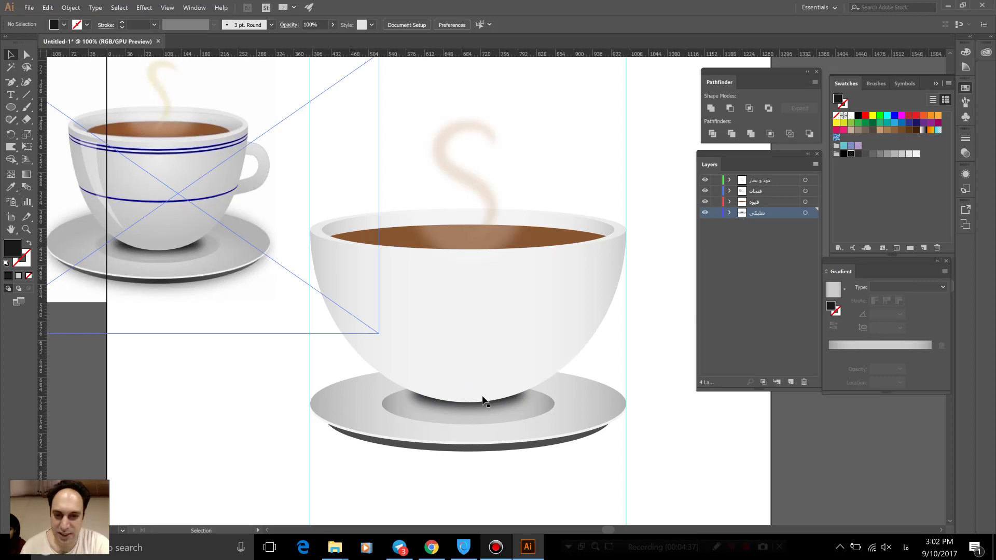
click(515, 402)
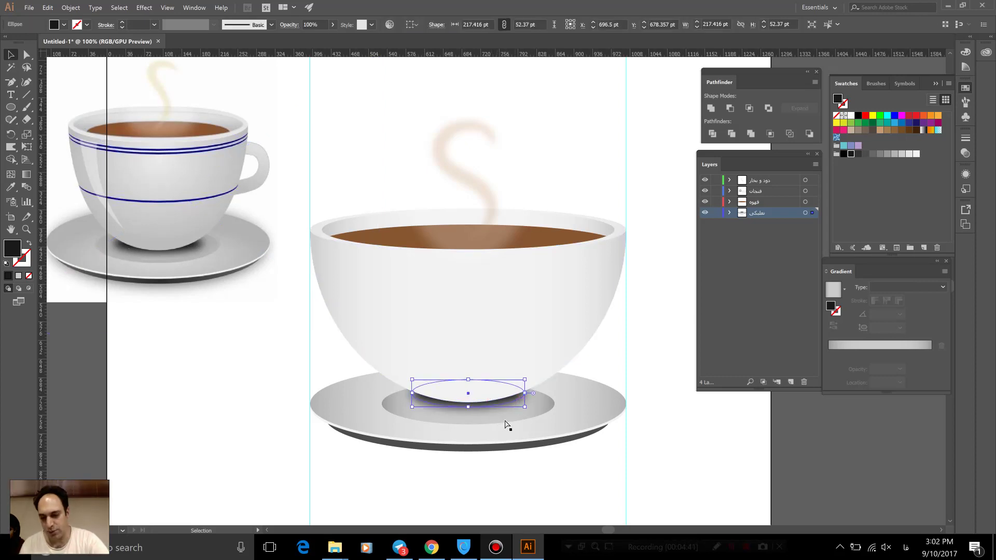
- Zoom in and pull the shadow's bottom anchor about 8.7 pt up to the cup base
key(a)
key(ctrl+equal)
key(ctrl+equal)
key(ctrl+equal)
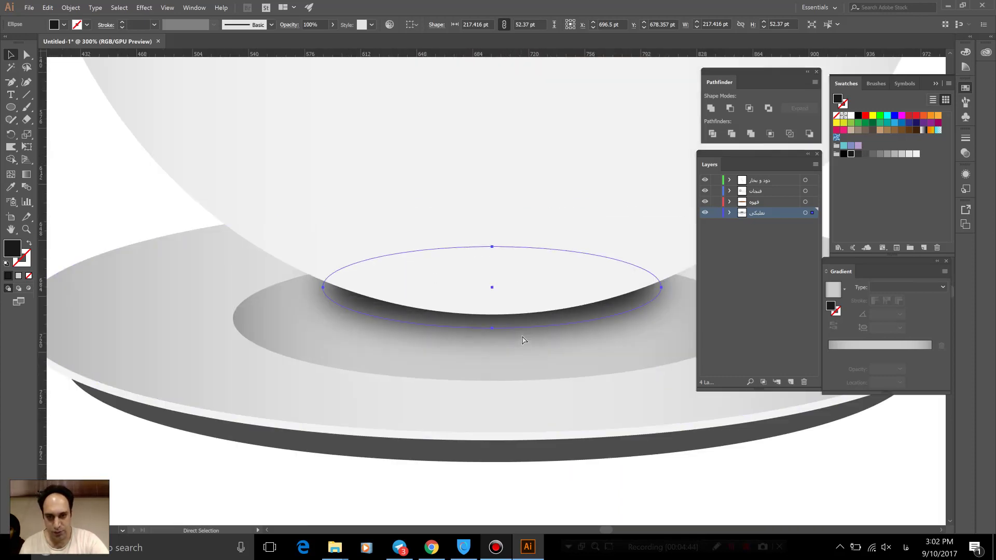
key(ctrl+equal)
key(v)
drag(540, 373, 404, 338)
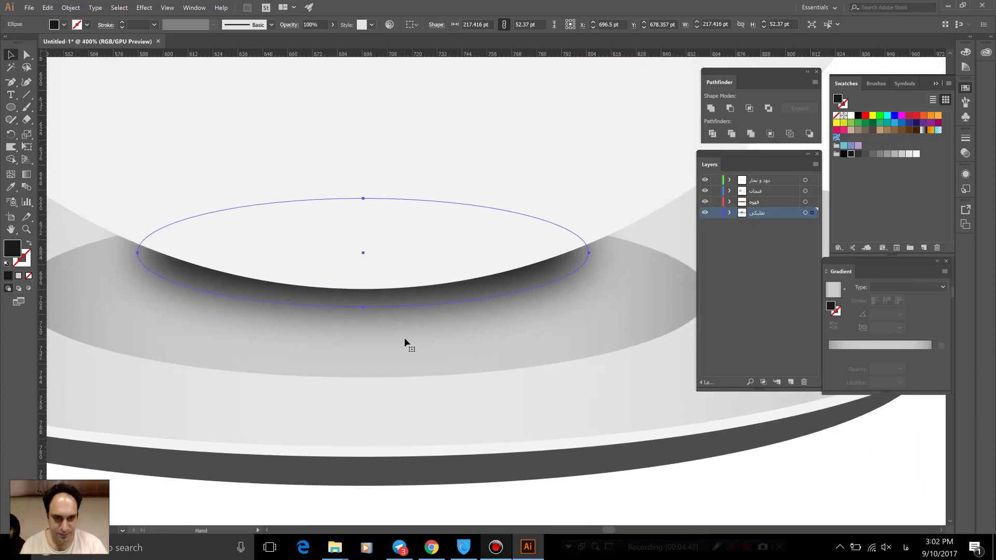
click(26, 66)
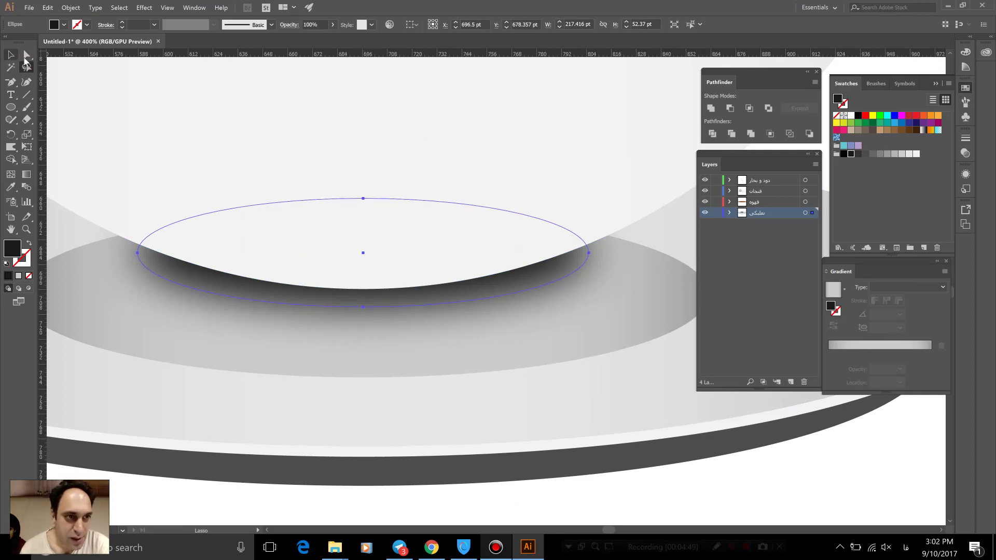
key(a)
drag(366, 309, 363, 294)
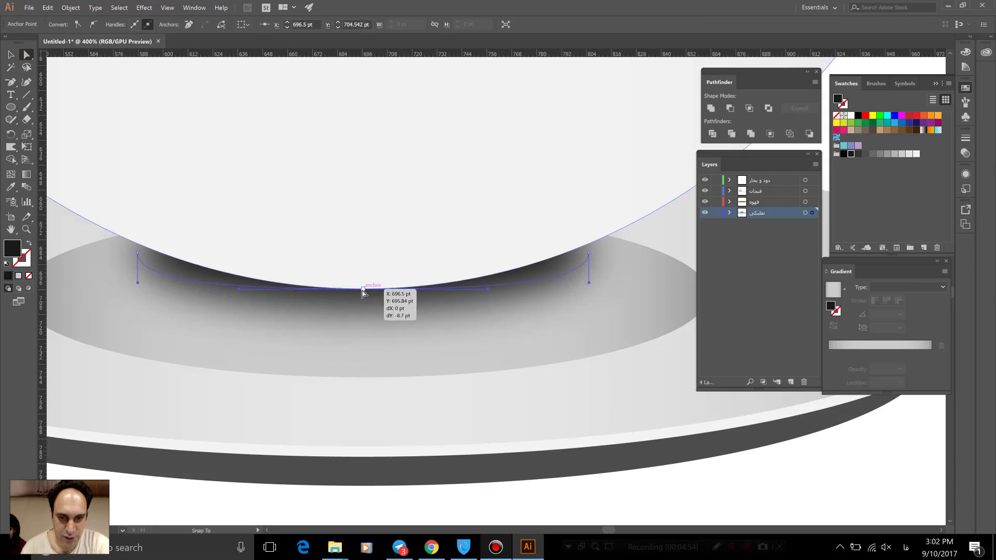
drag(362, 294, 363, 292)
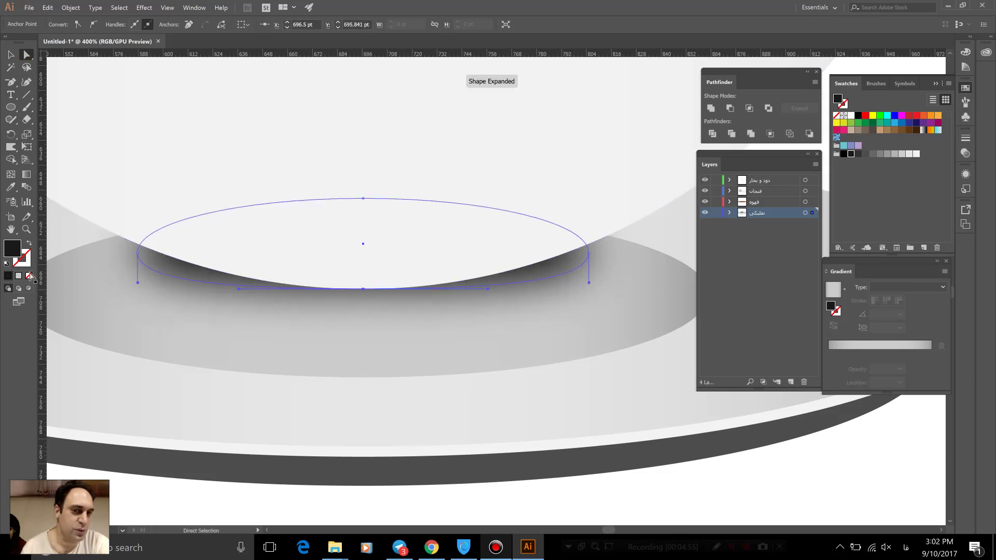
key(v)
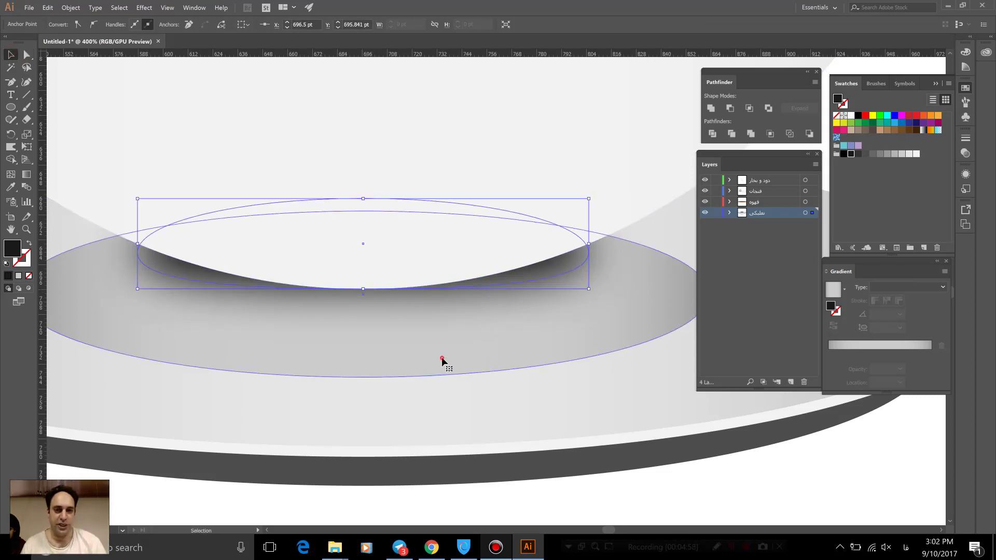
- Select the cup, coffee, steam and shadow and lower them slightly onto the saucer
key(ctrl+0)
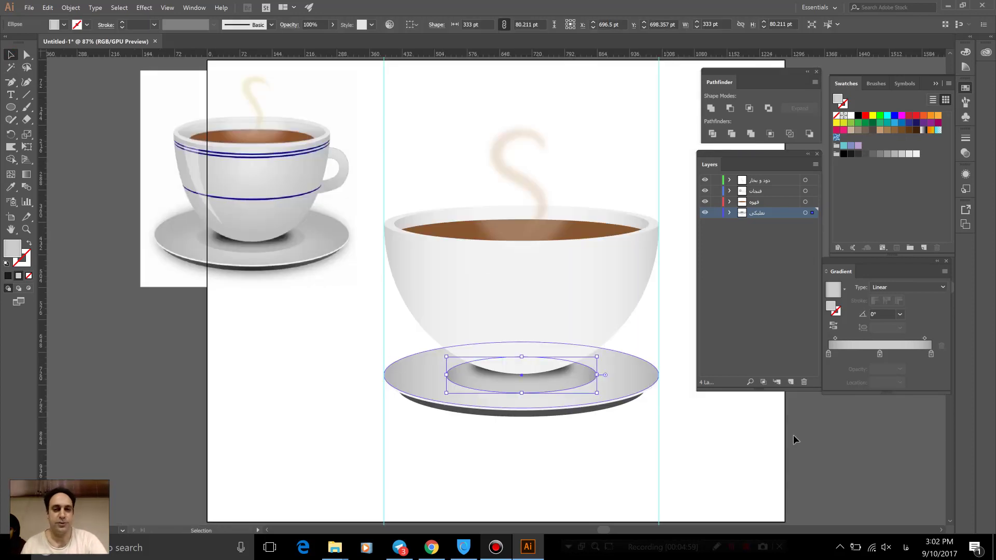
click(793, 436)
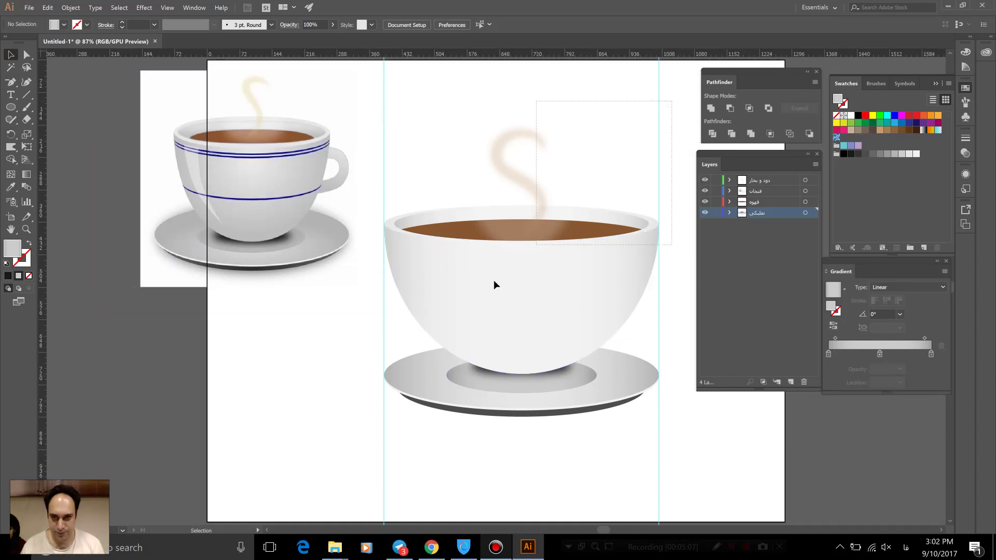
drag(671, 101, 456, 304)
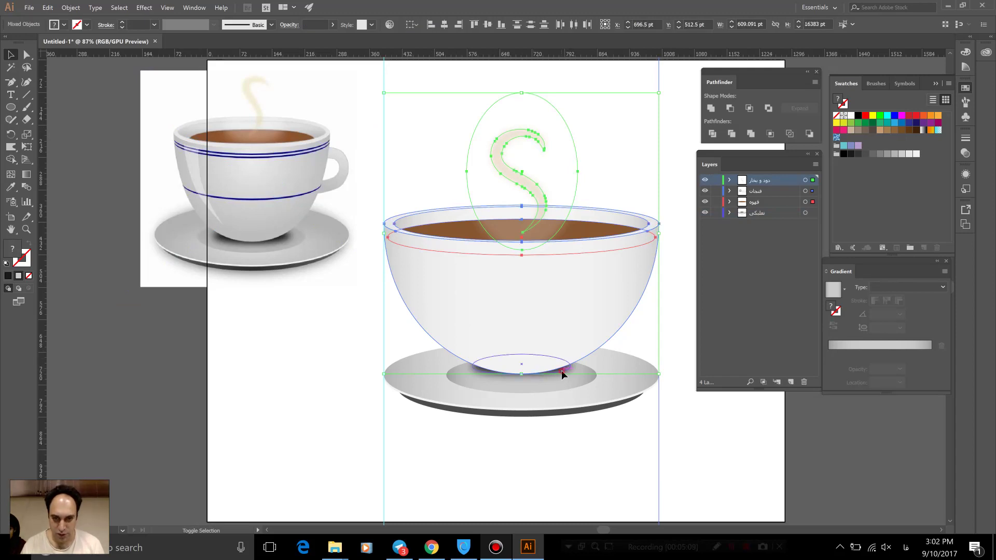
shift+click(556, 367)
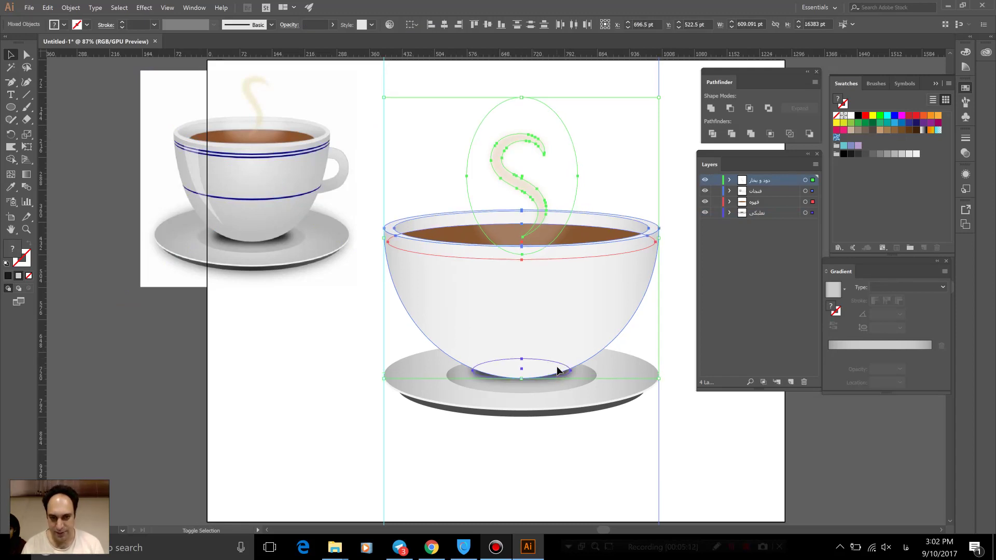
drag(557, 369, 558, 370)
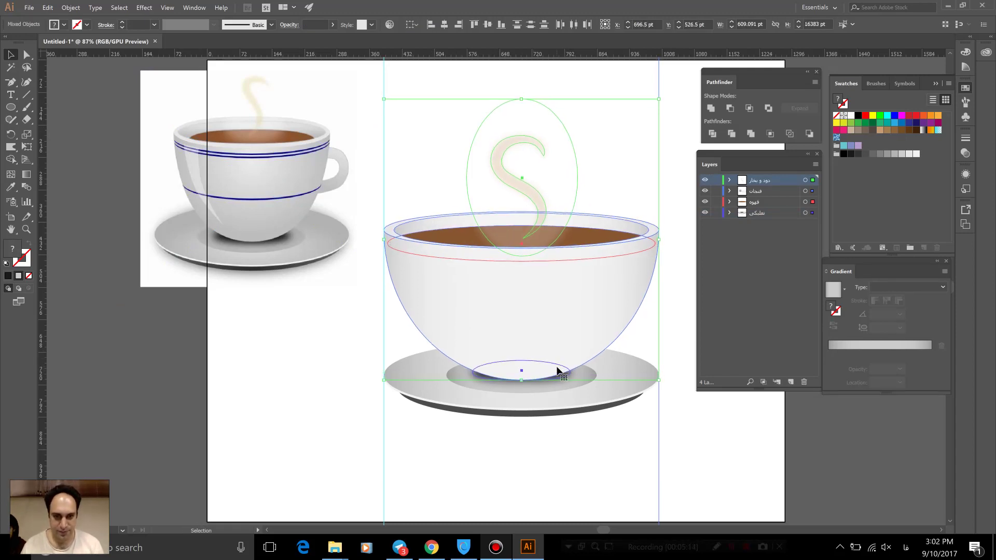
- Scale the saucer's ellipses up from a corner so it extends wider than the cup
click(528, 497)
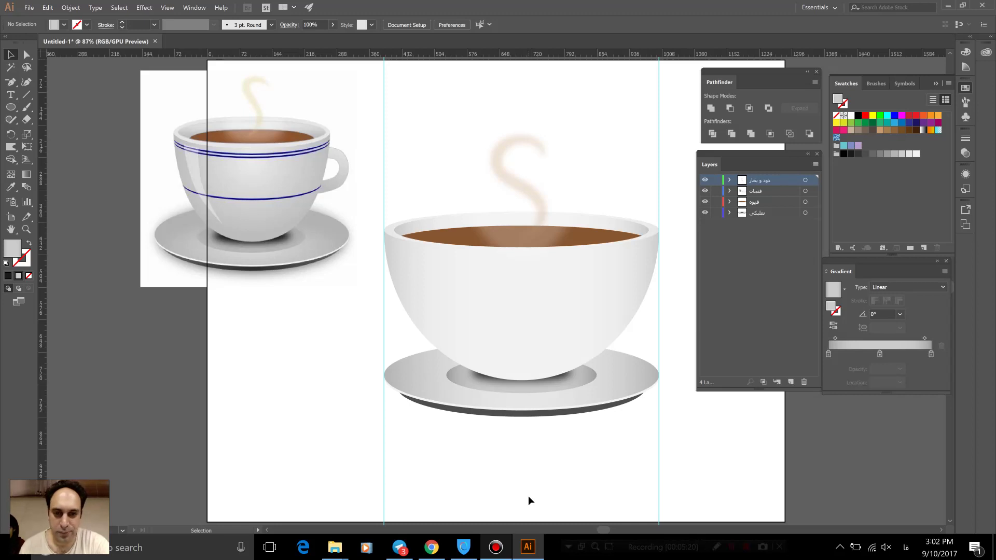
drag(346, 370, 422, 431)
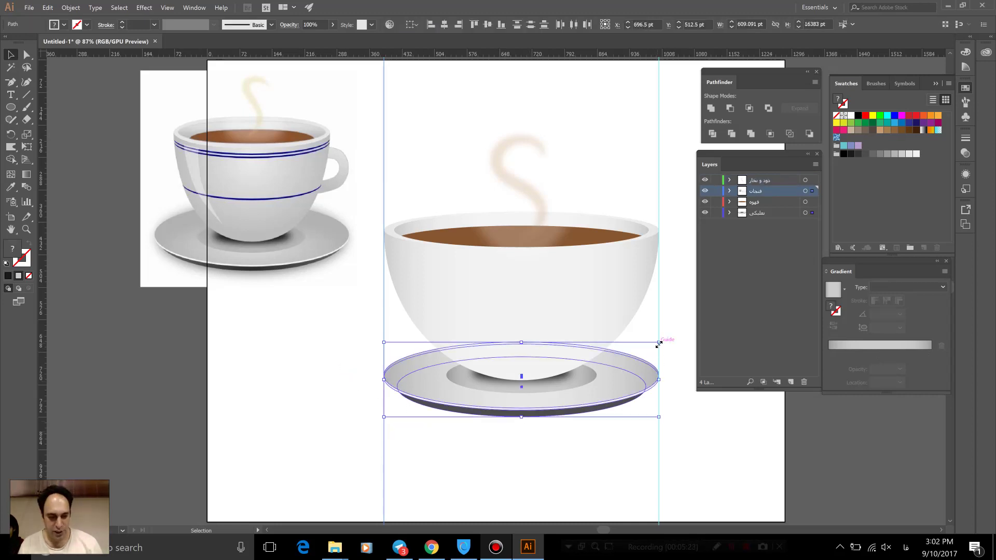
drag(659, 344, 672, 339)
- Select and deselect the enlarged saucer ellipse to check its shape
click(603, 461)
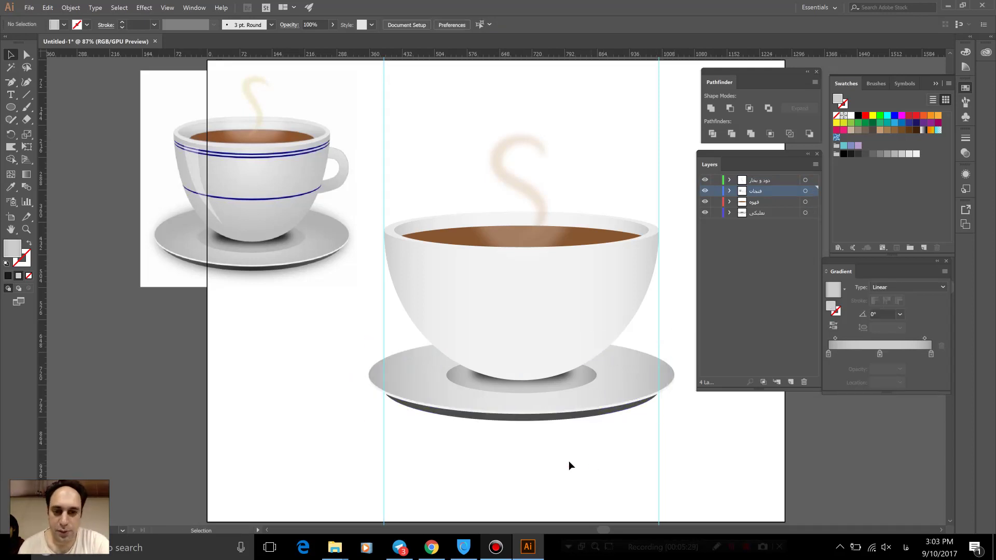
click(529, 419)
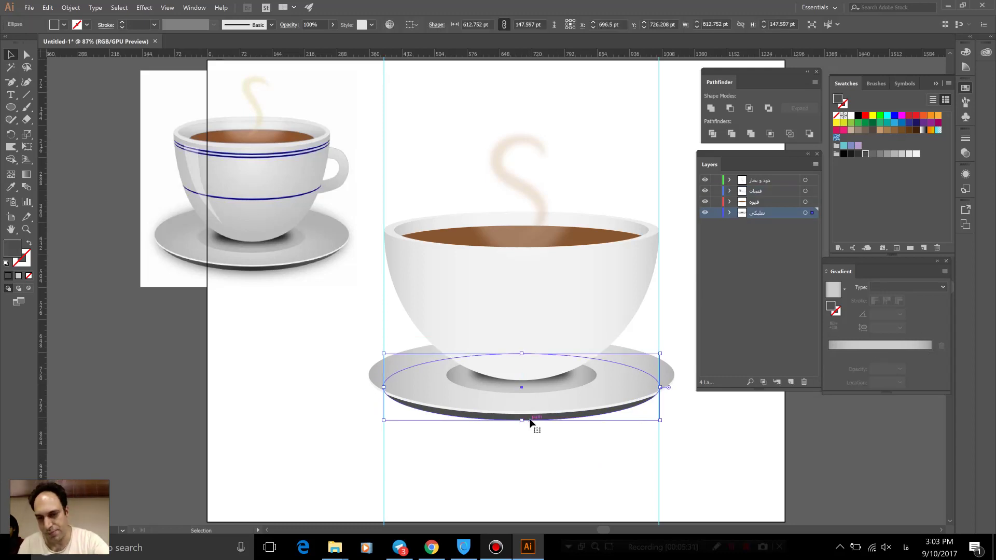
click(535, 449)
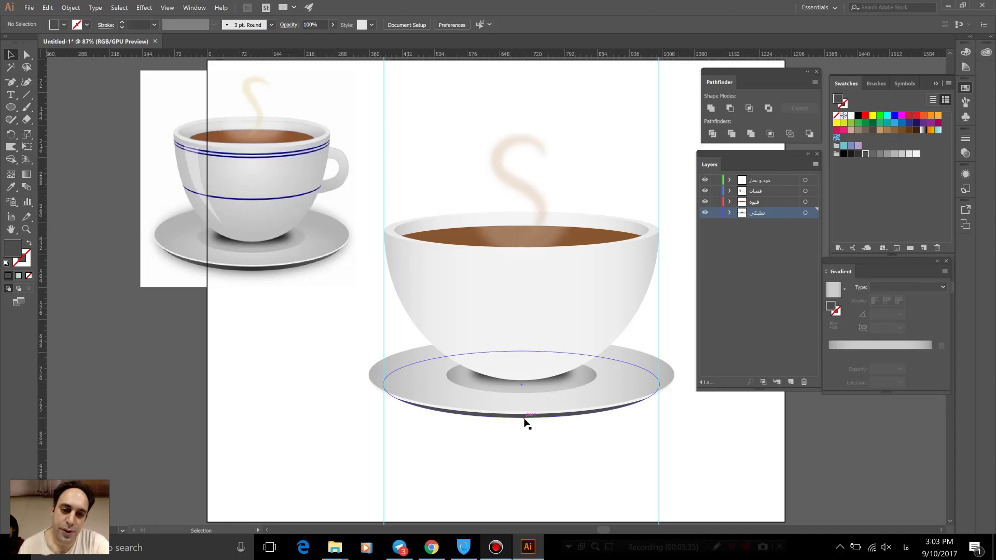
click(524, 420)
click(536, 453)
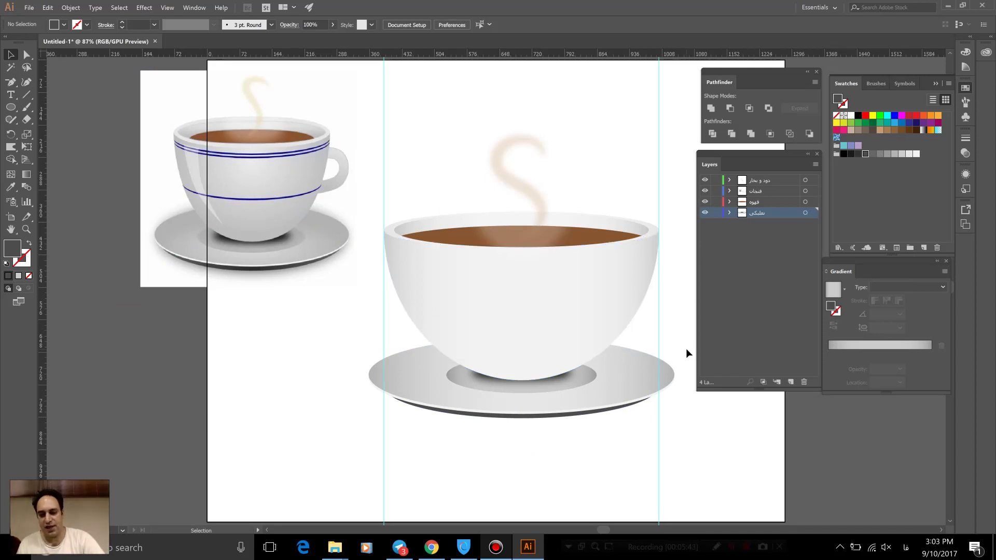
- Zoom in to 150% and pan so the cup is centred in view
key(ctrl+1)
key(ctrl+plus)
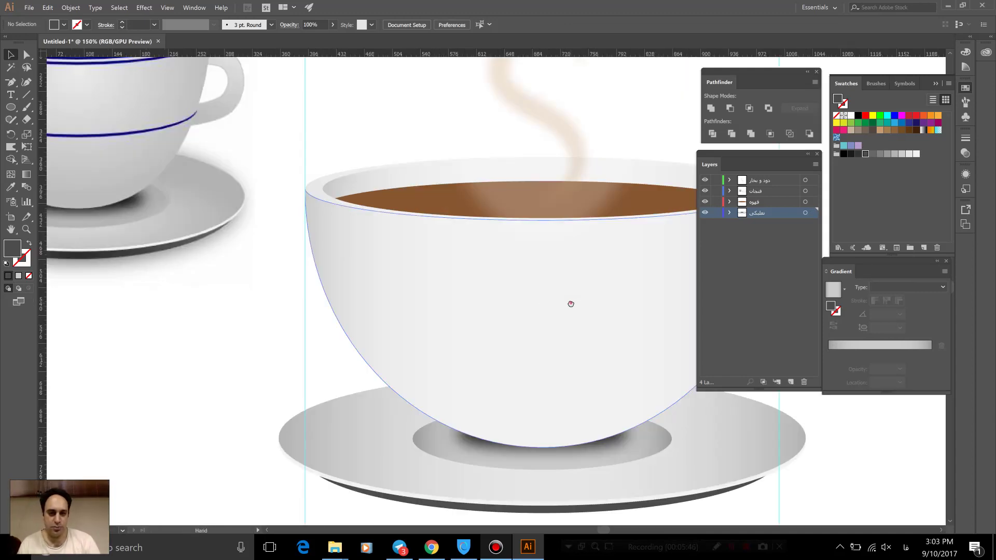
mouse_move(571, 306)
mouse_down()
mouse_move(379, 263)
mouse_move(400, 265)
mouse_up()
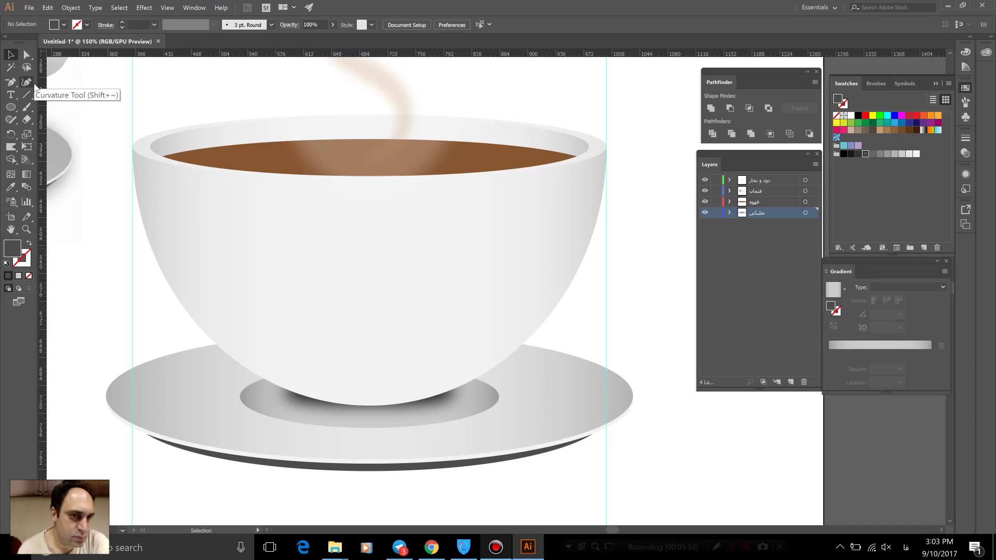
- Draw a 602 pt horizontal line across the cup just below the rim
click(11, 83)
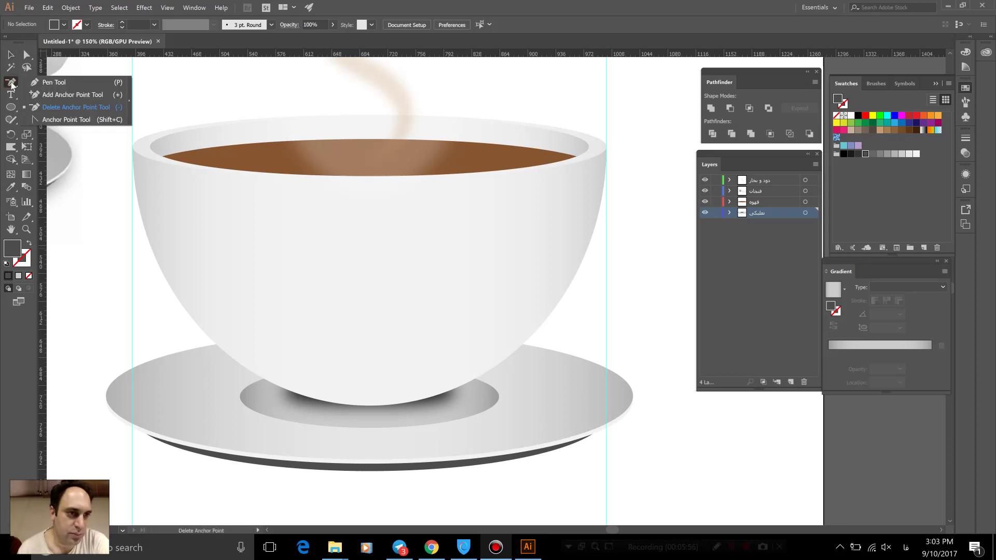
click(26, 94)
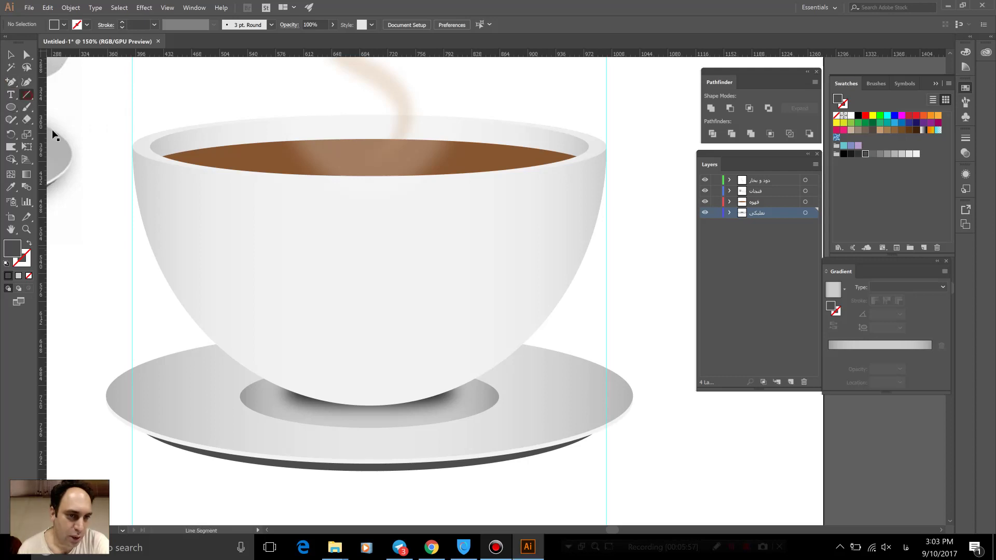
click(135, 182)
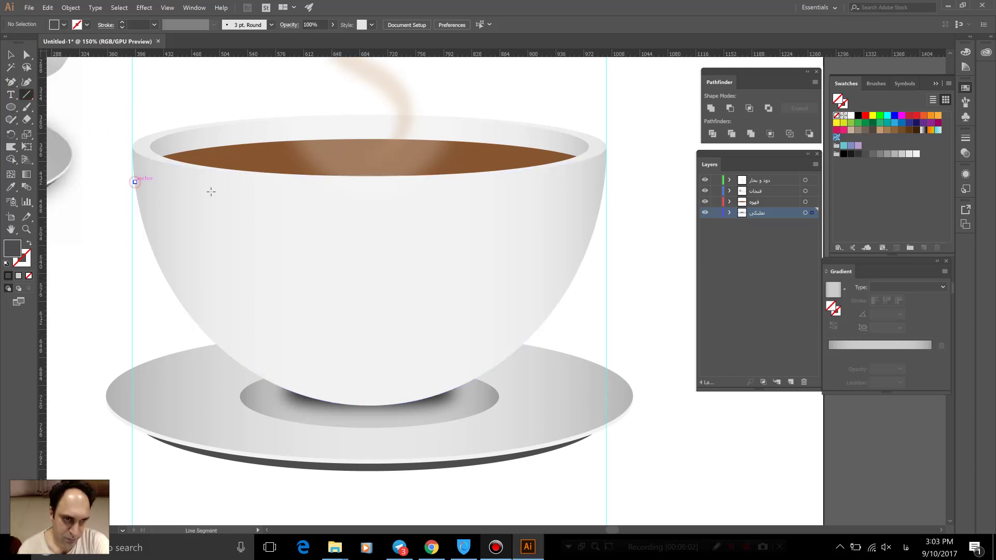
key(ctrl+z)
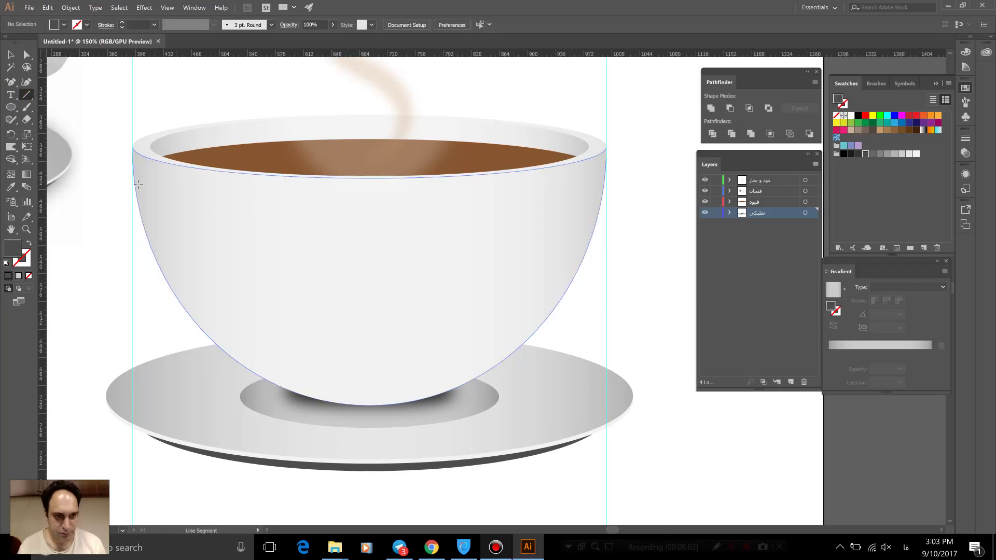
drag(135, 182, 604, 189)
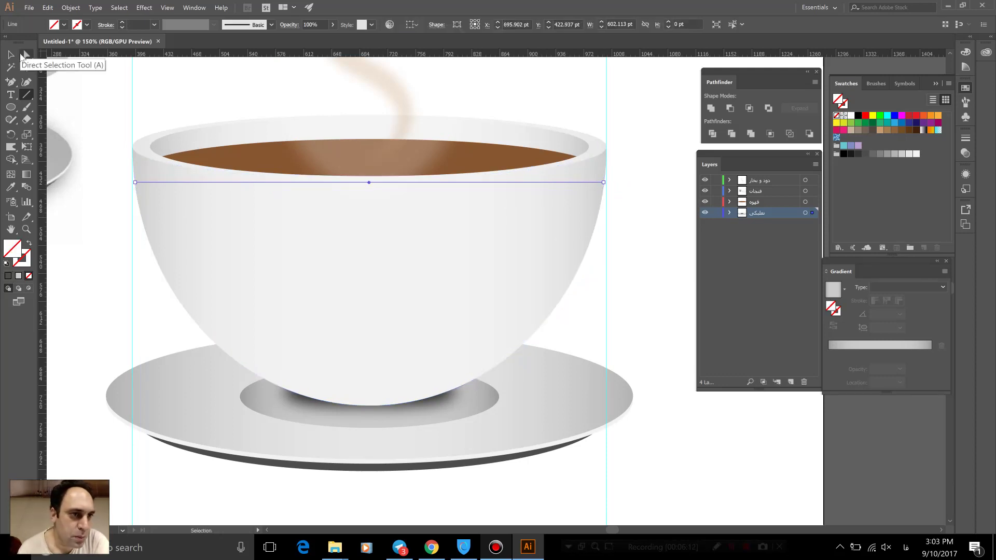
- Try adding a centre anchor to the line, dismissing the warning messages
drag(10, 82, 39, 92)
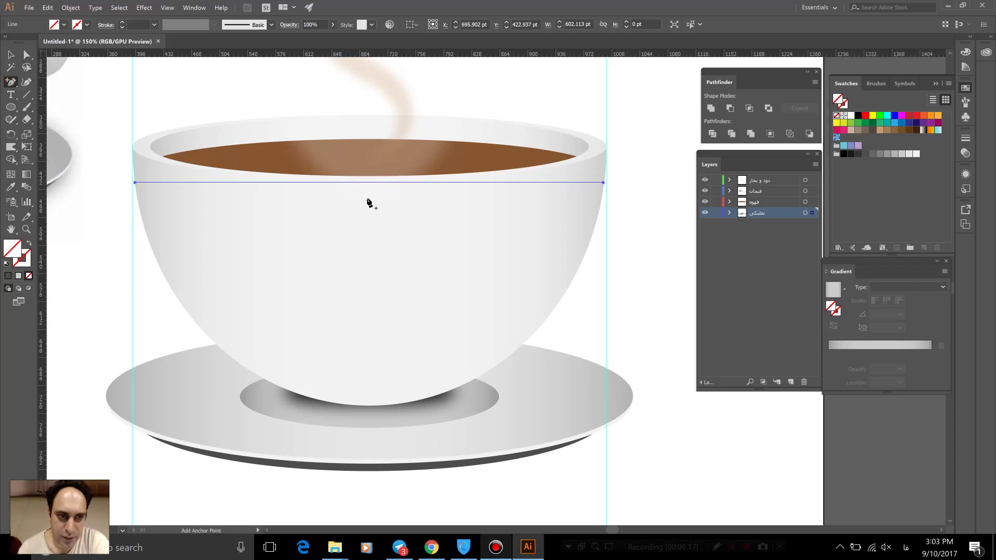
click(368, 183)
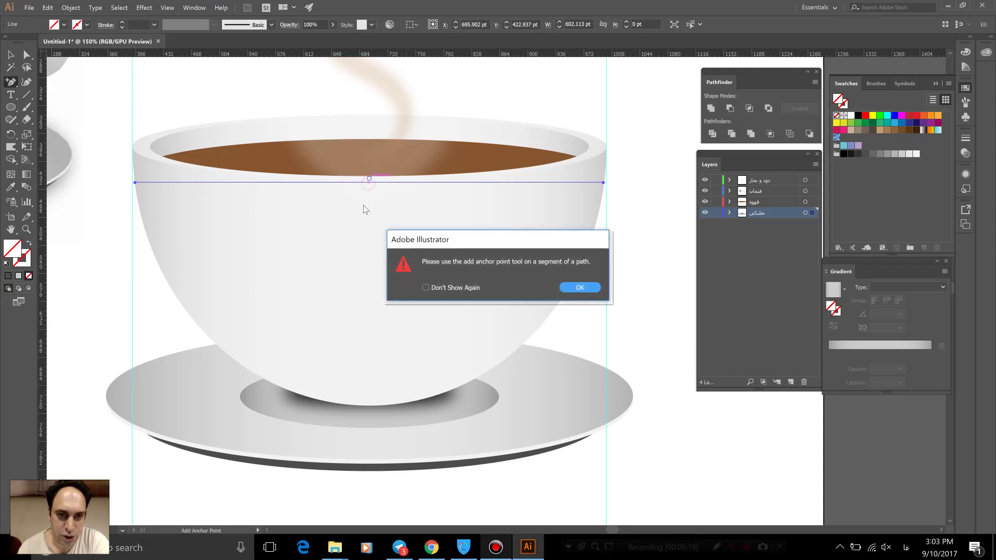
click(566, 287)
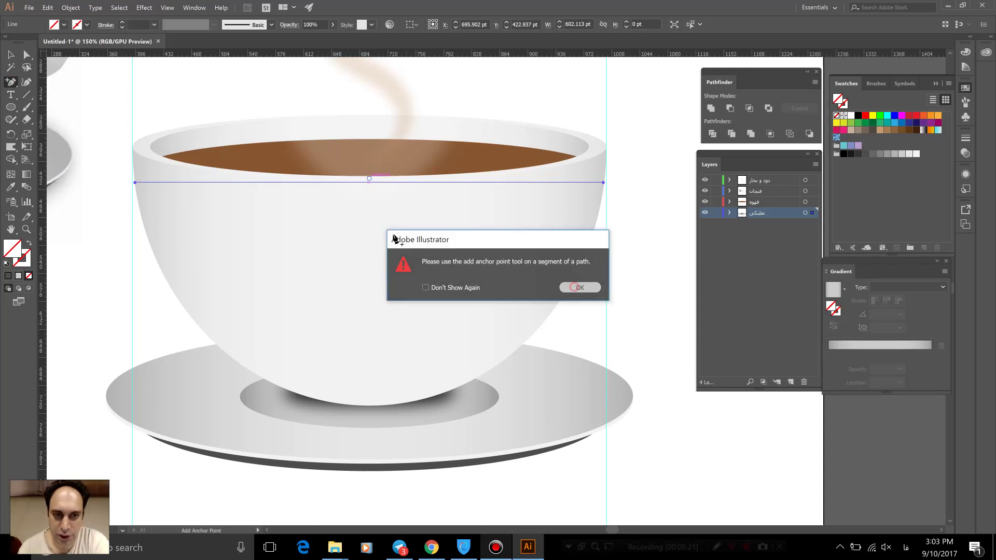
click(369, 184)
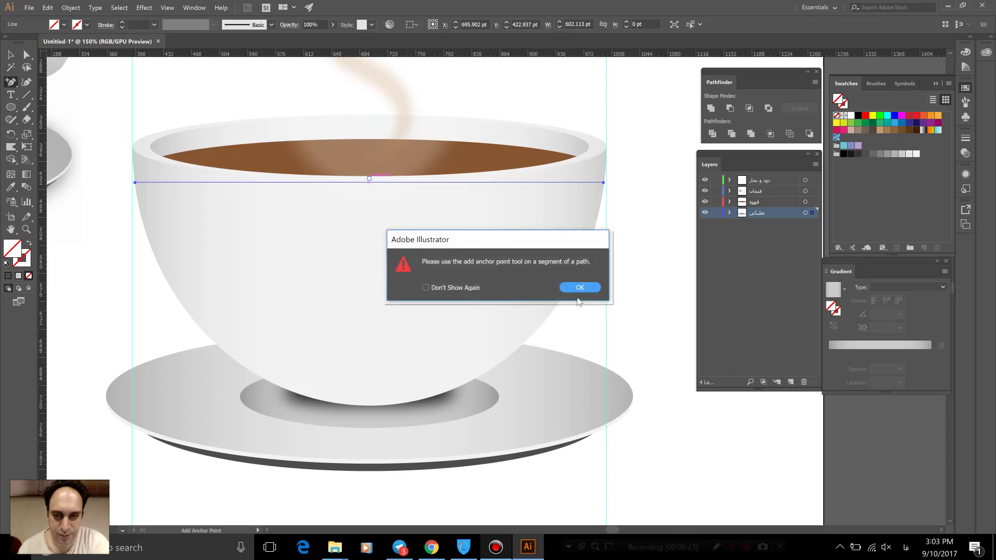
click(576, 287)
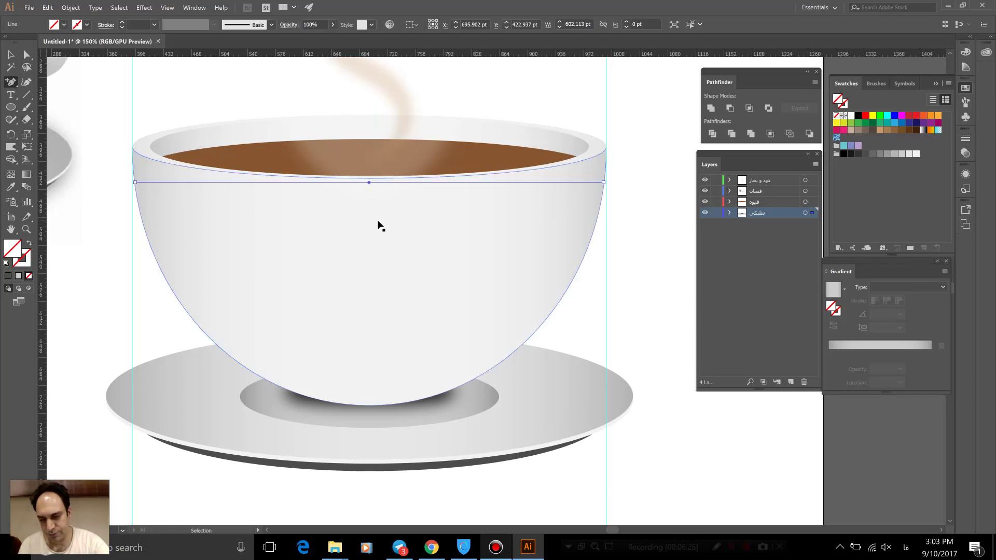
key(ctrl+plus)
key(ctrl+plus)
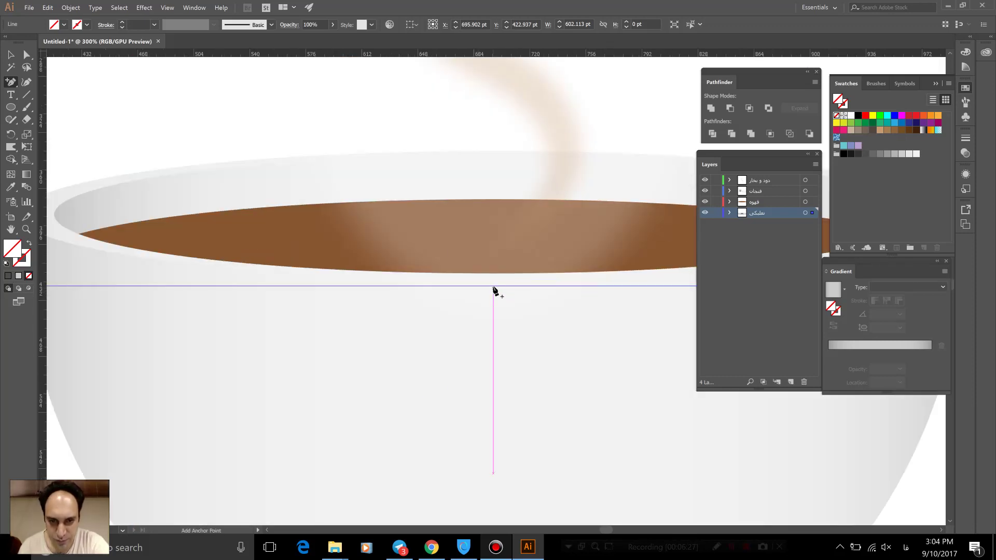
- Add a centre anchor to the line and pull it down into a shallow V
click(493, 286)
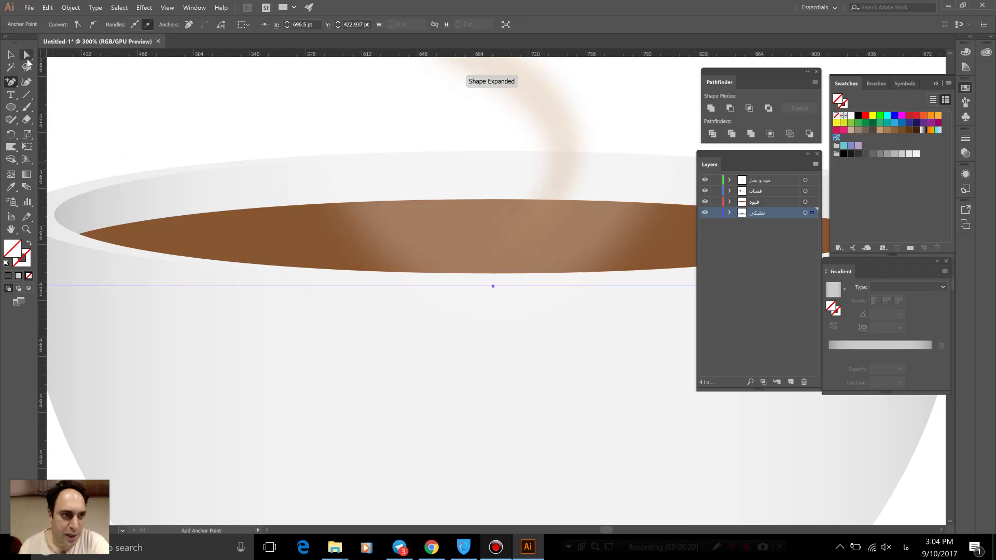
click(26, 56)
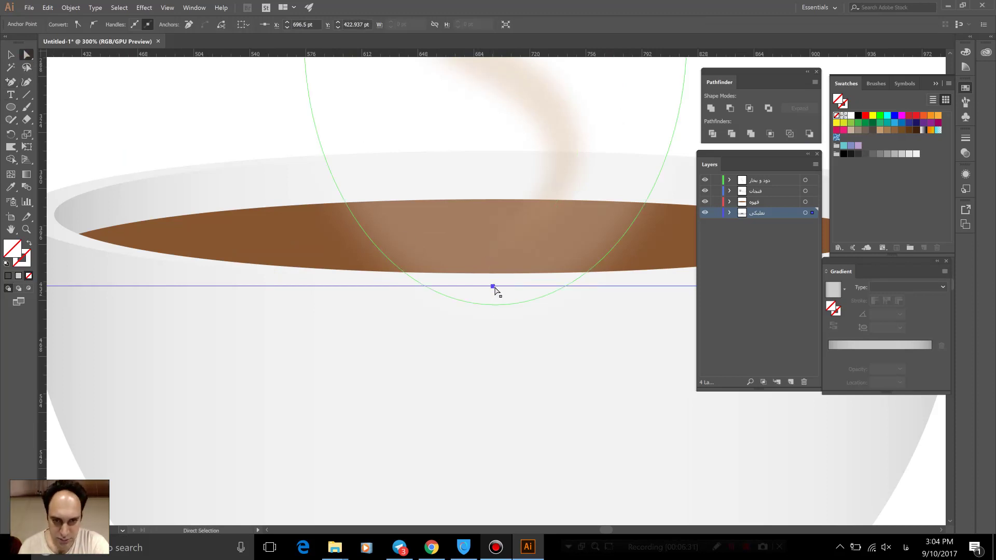
drag(493, 287, 495, 342)
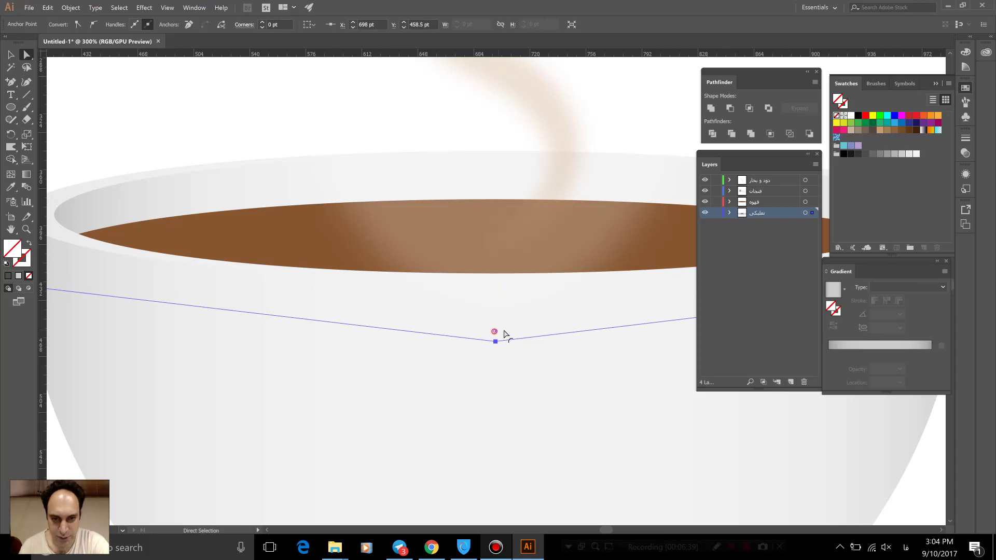
- Experiment with rounding the V's bottom corner, then undo to keep it sharp
drag(503, 332, 532, 73)
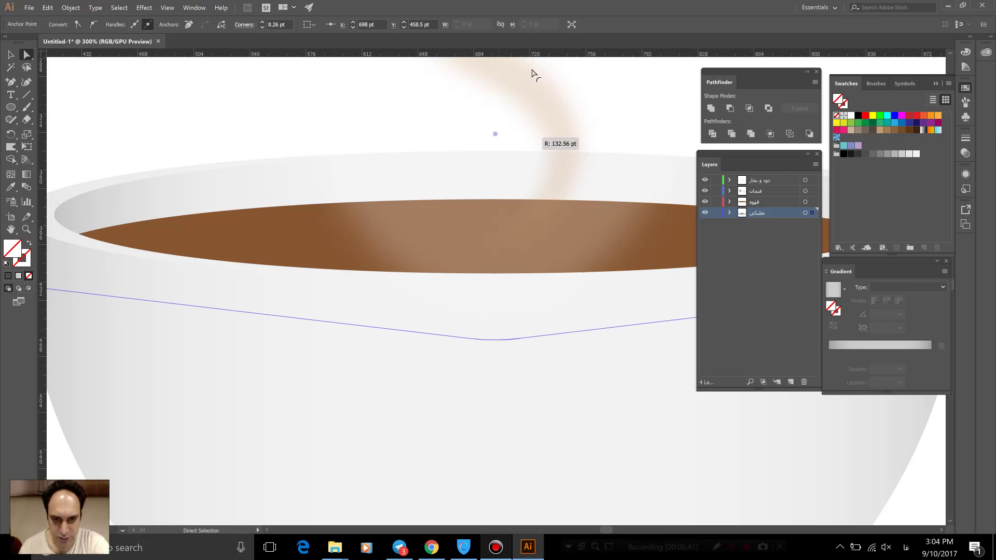
mouse_move(533, 73)
mouse_down()
mouse_move(594, 5)
mouse_move(484, 478)
mouse_up()
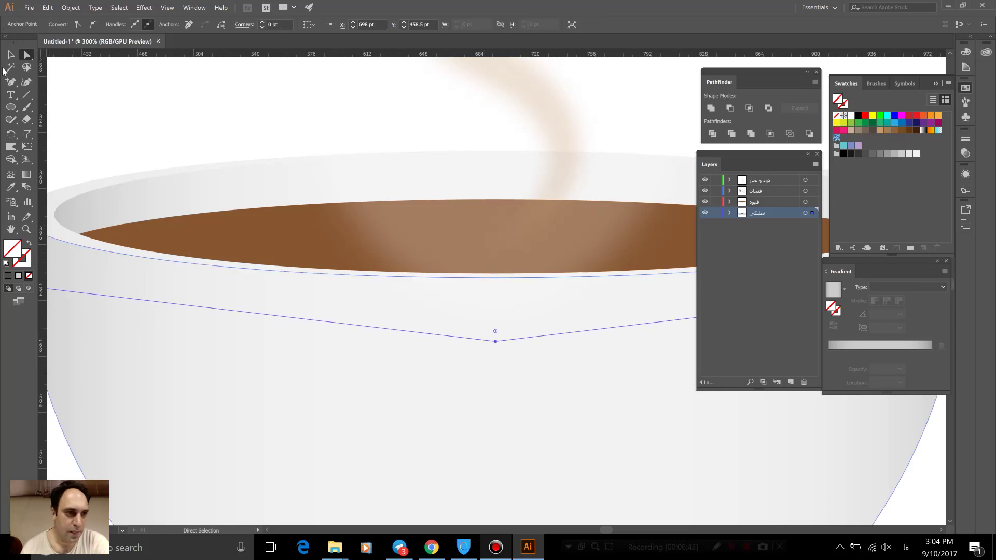
key(ctrl+minus)
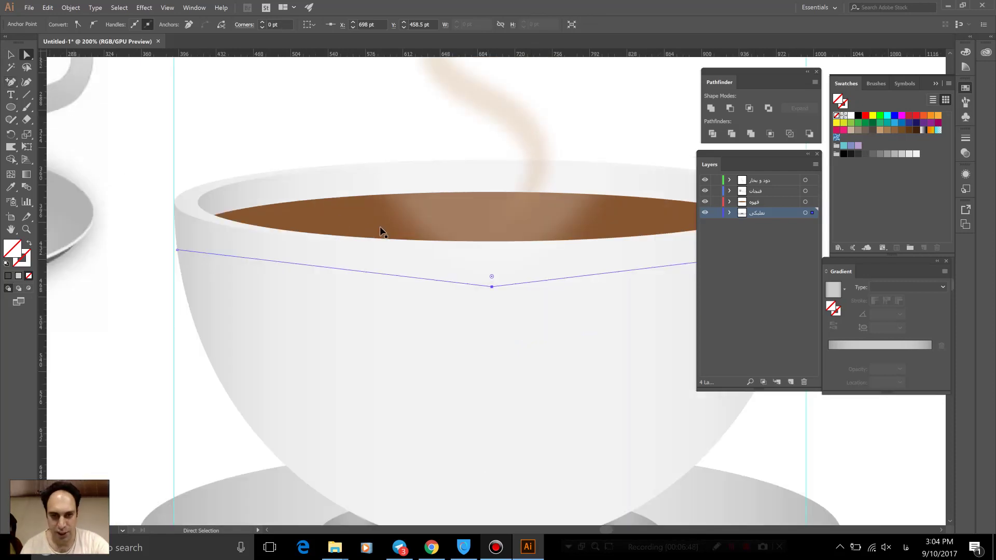
key(ctrl+minus)
key(ctrl+minus)
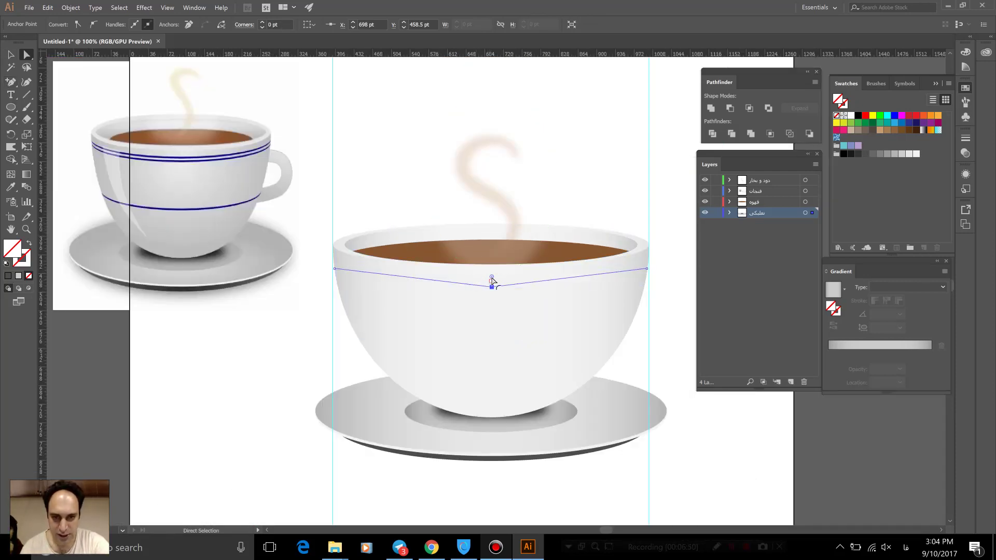
drag(493, 226, 483, 100)
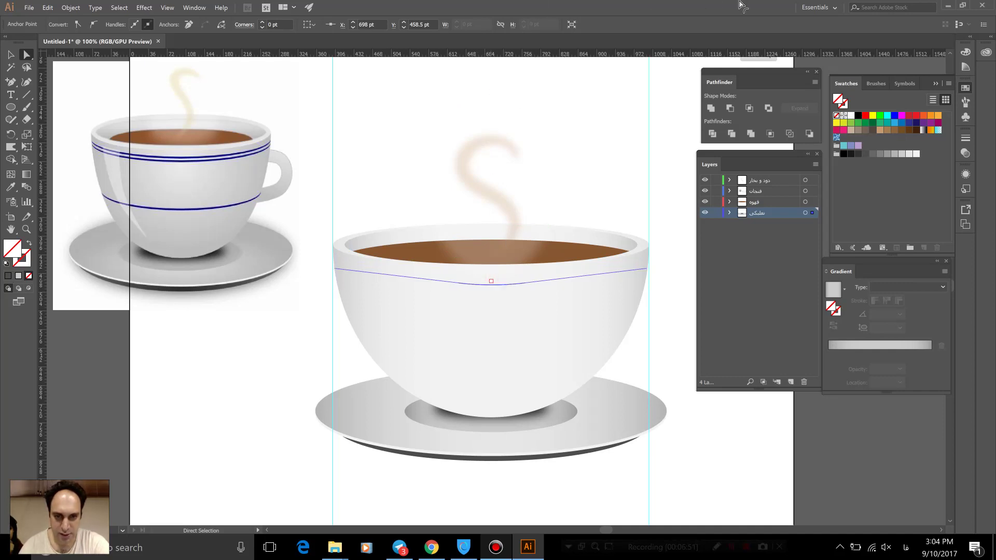
key(ctrl+z)
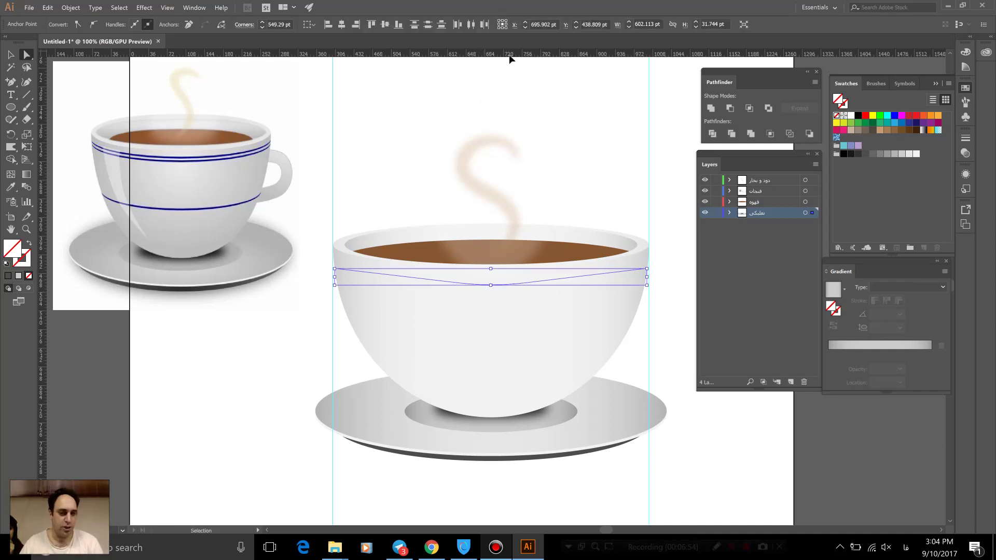
- Try pulling handles out of the V's bottom anchor with the Anchor Point tool
click(6, 87)
drag(7, 87, 42, 119)
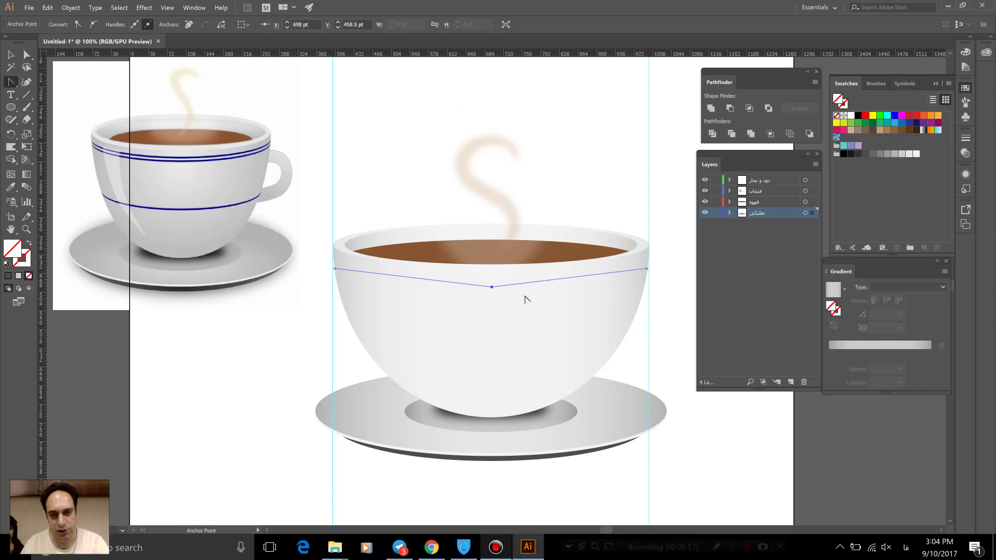
drag(497, 294, 508, 293)
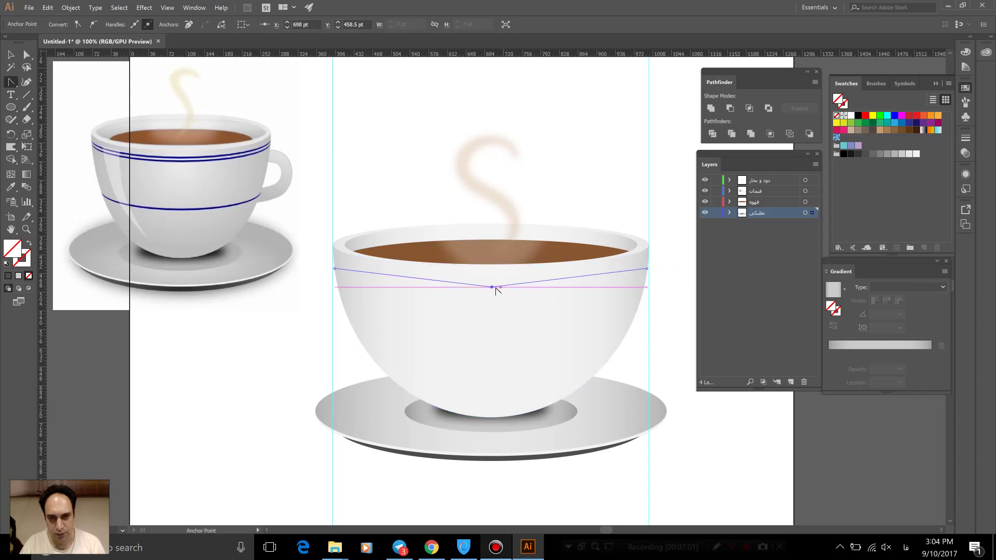
mouse_move(508, 293)
mouse_down()
mouse_move(492, 291)
mouse_move(596, 287)
mouse_up()
click(492, 288)
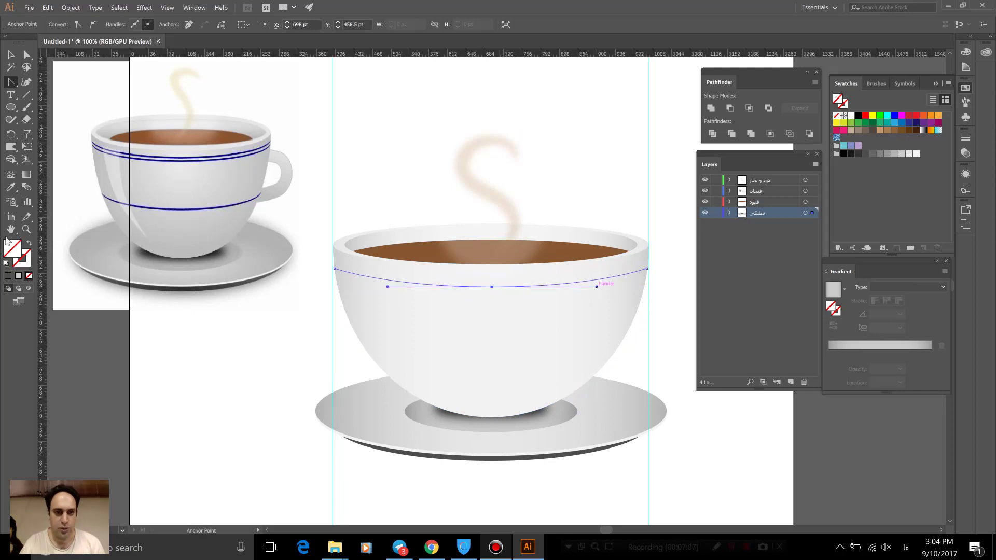
key(y)
click(548, 105)
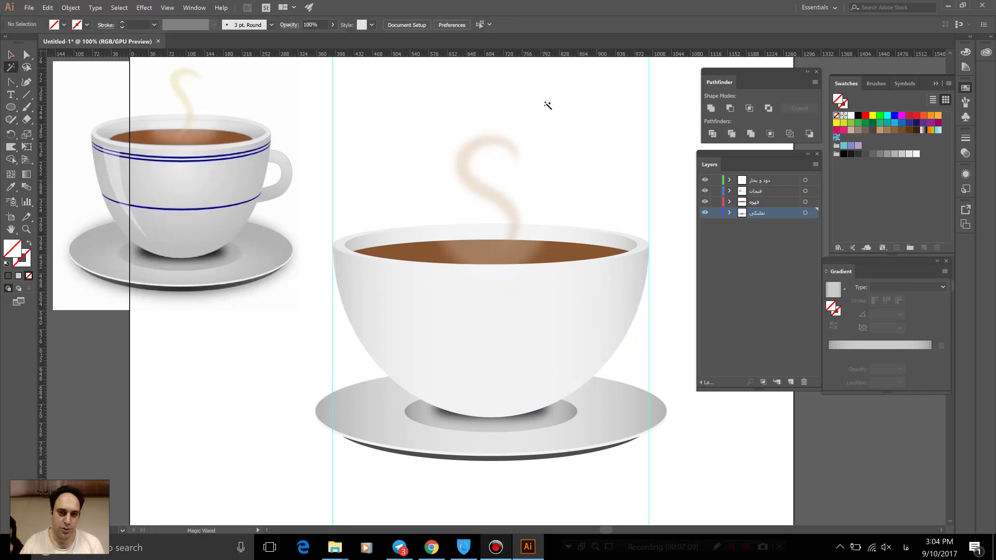
- Select the V line and convert its bottom anchor into a smooth curve
key(v)
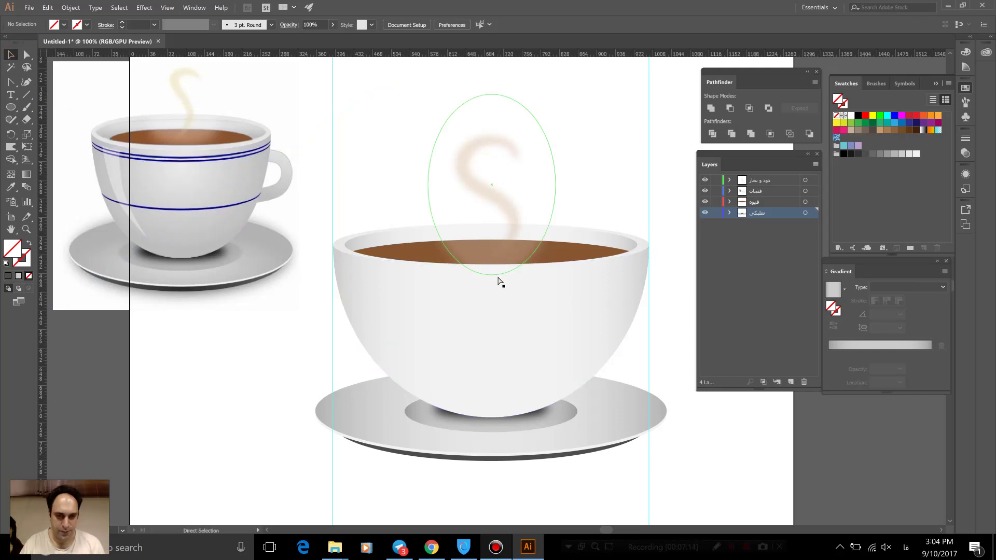
click(500, 281)
key(shift+c)
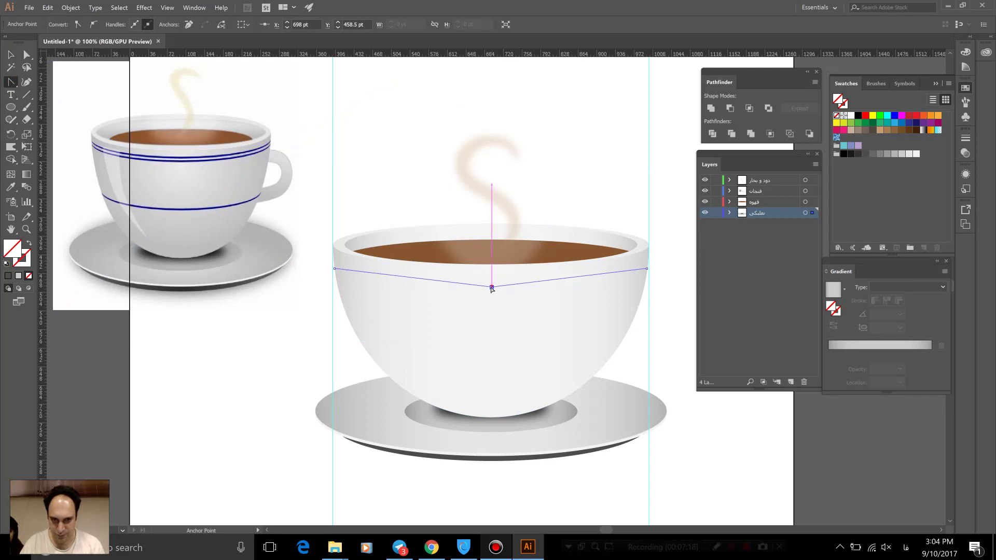
drag(492, 288, 584, 294)
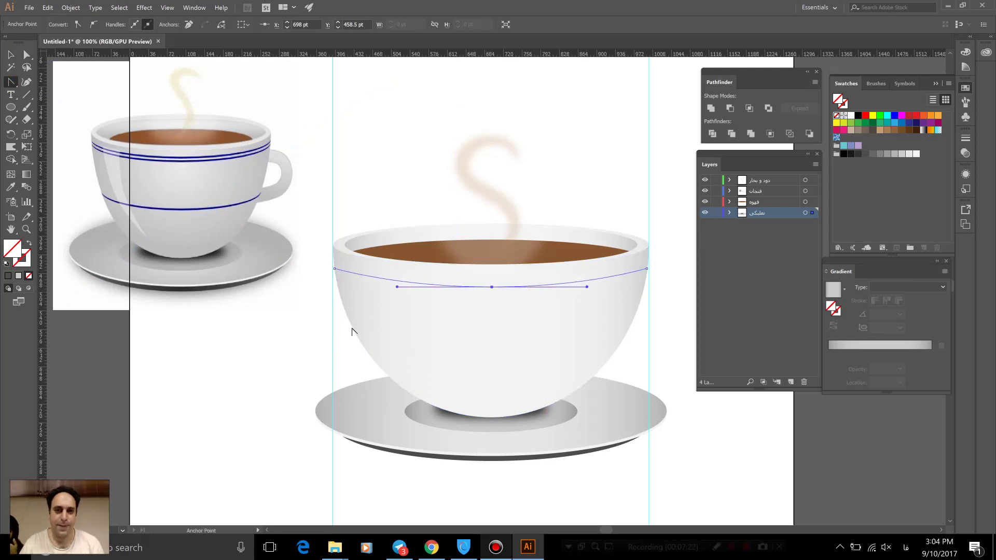
click(11, 55)
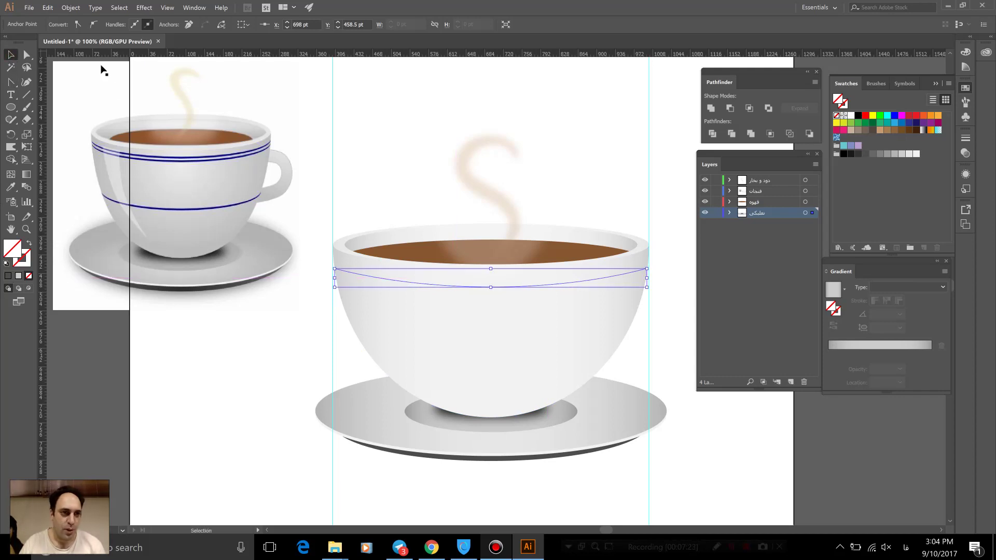
- Set the curved stripe's stroke to dark blue at 2 pt weight, then deselect
click(423, 286)
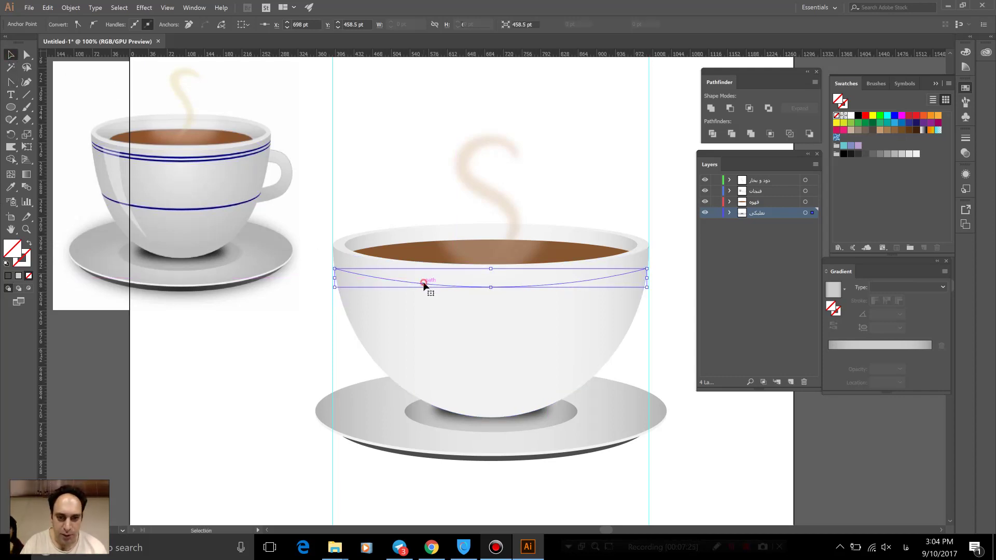
click(86, 25)
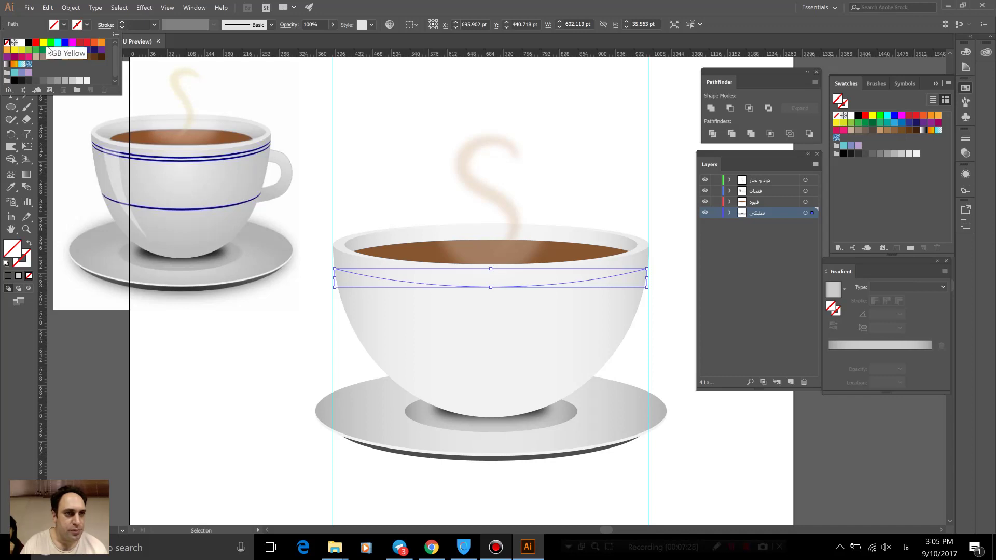
click(93, 51)
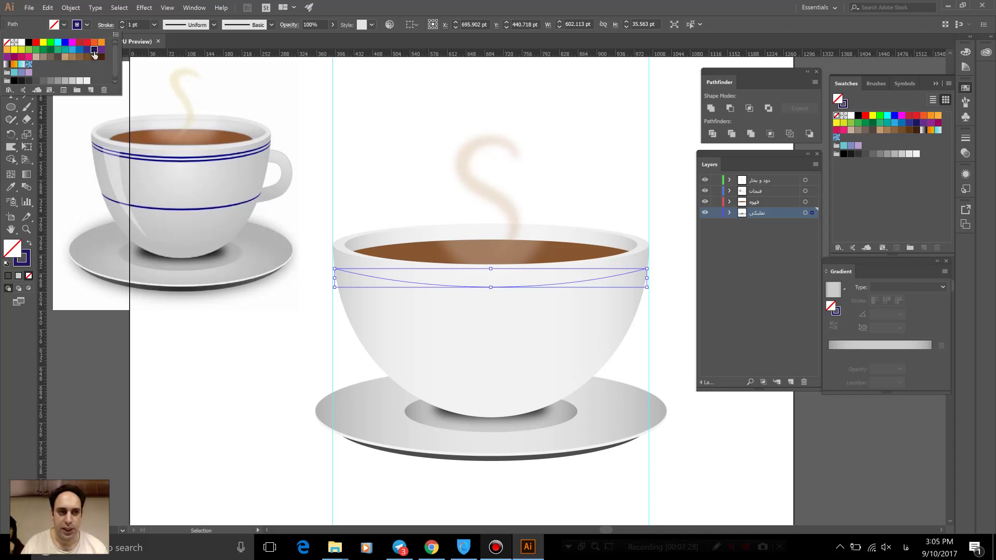
click(124, 24)
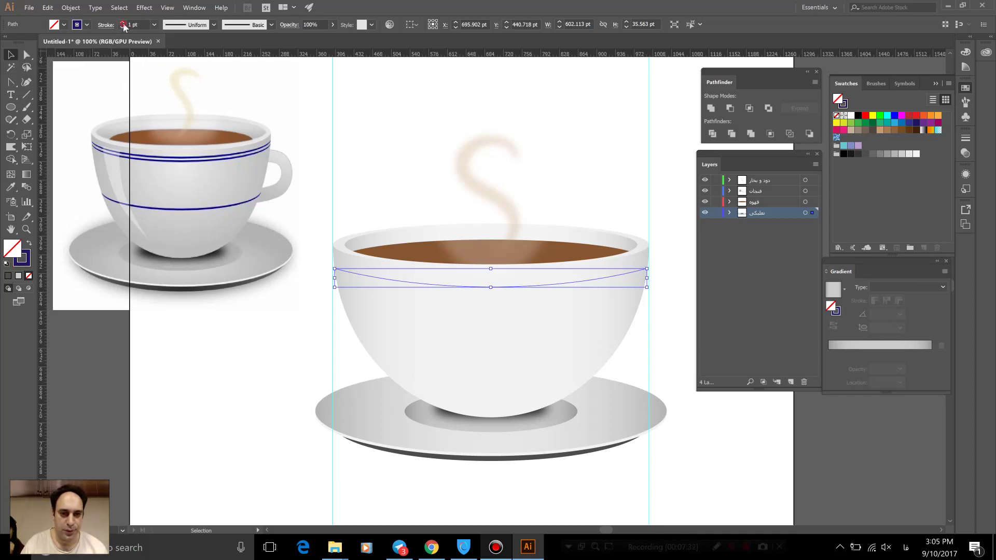
click(124, 24)
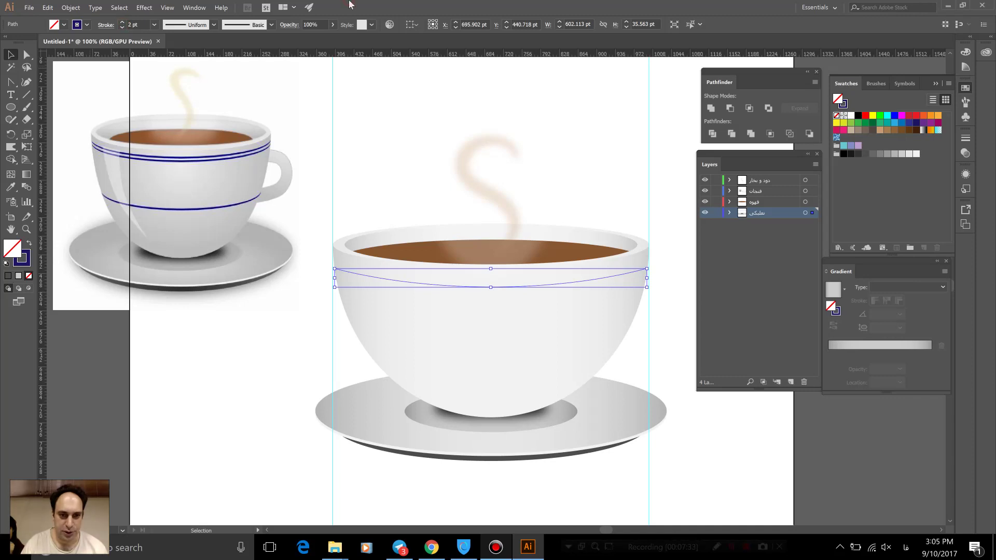
click(399, 138)
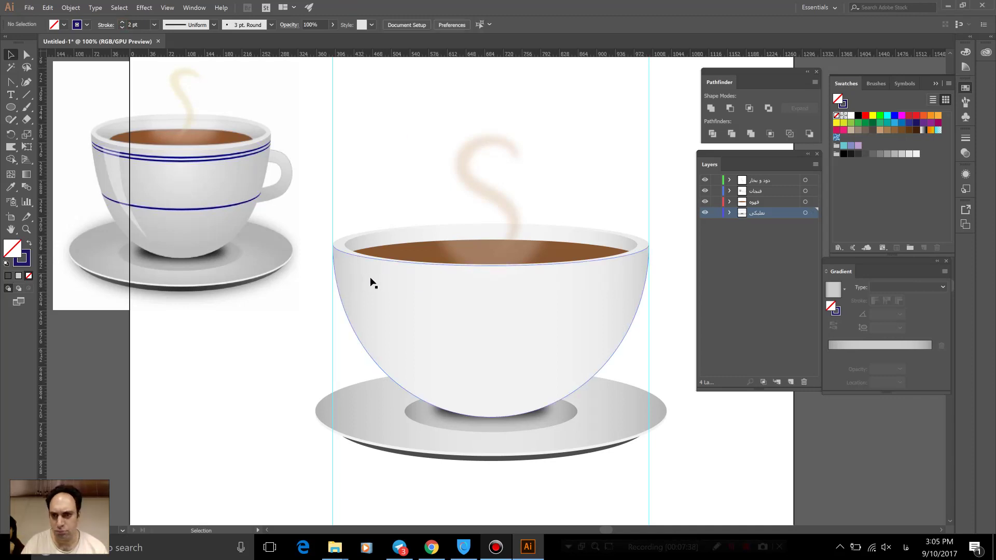
- Move the stripe path from the نعلبکی layer into the فنجان layer and select it
click(729, 213)
click(769, 225)
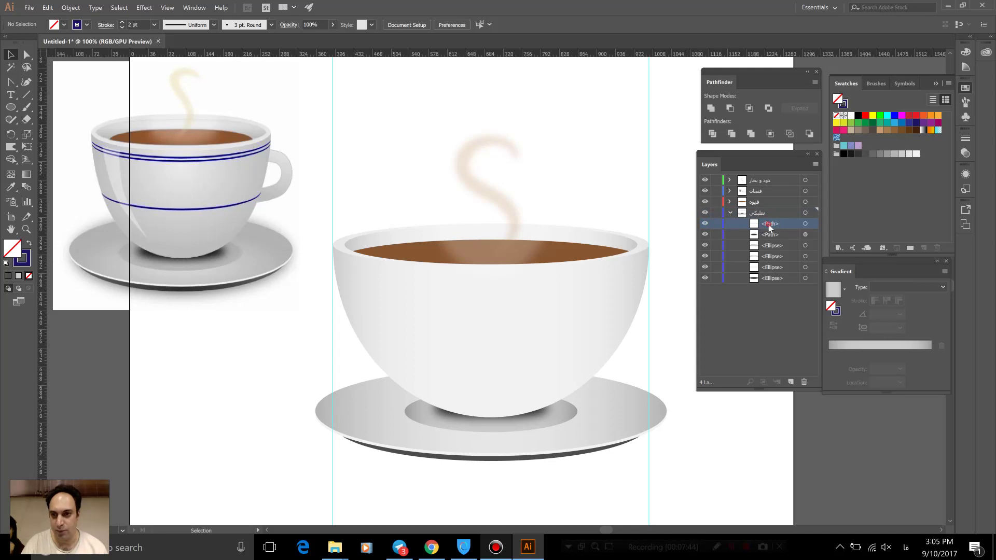
drag(768, 228, 764, 191)
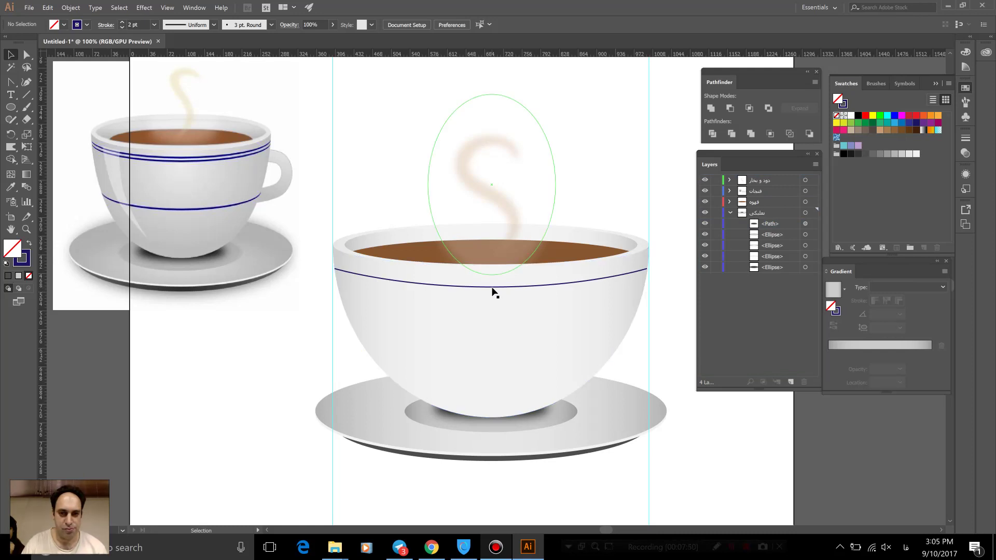
key(ctrl+plus)
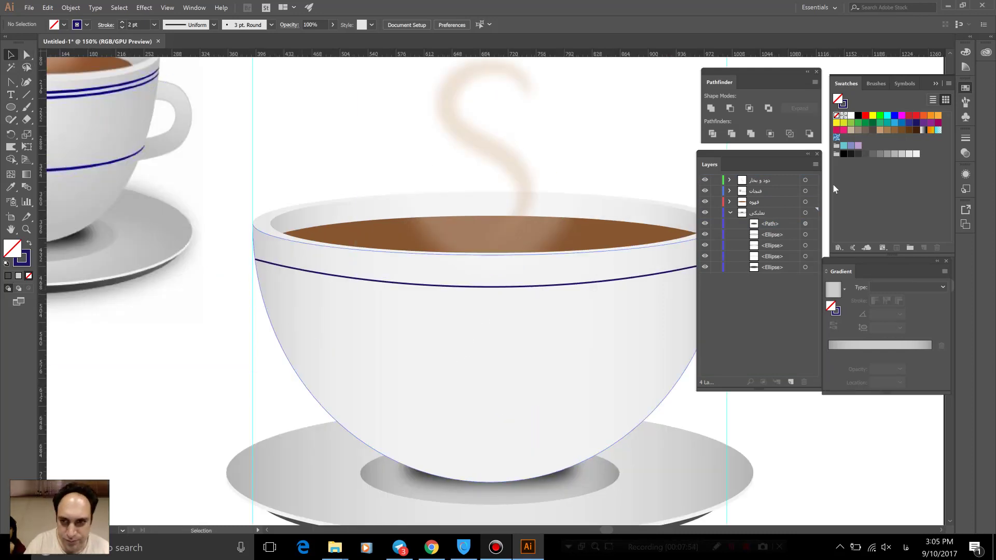
click(729, 191)
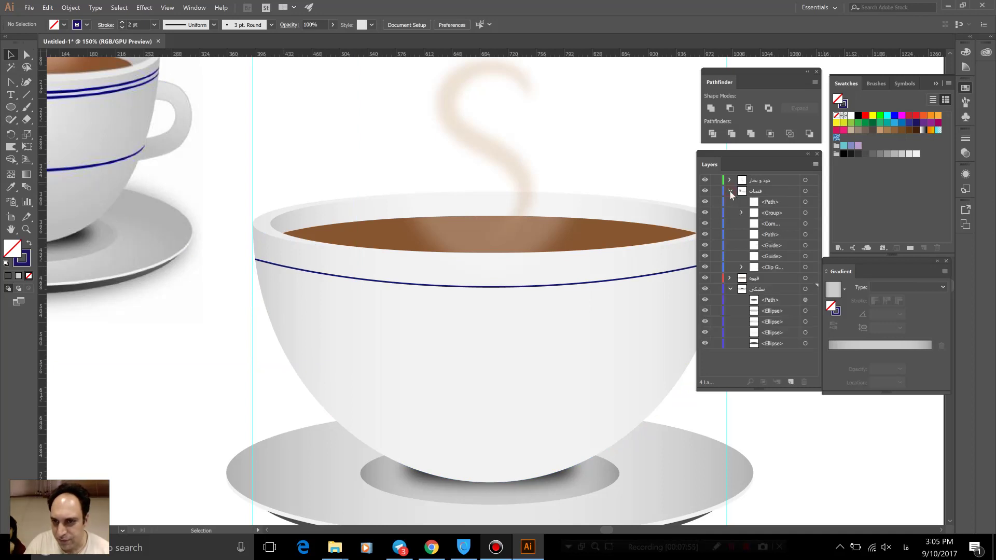
click(768, 202)
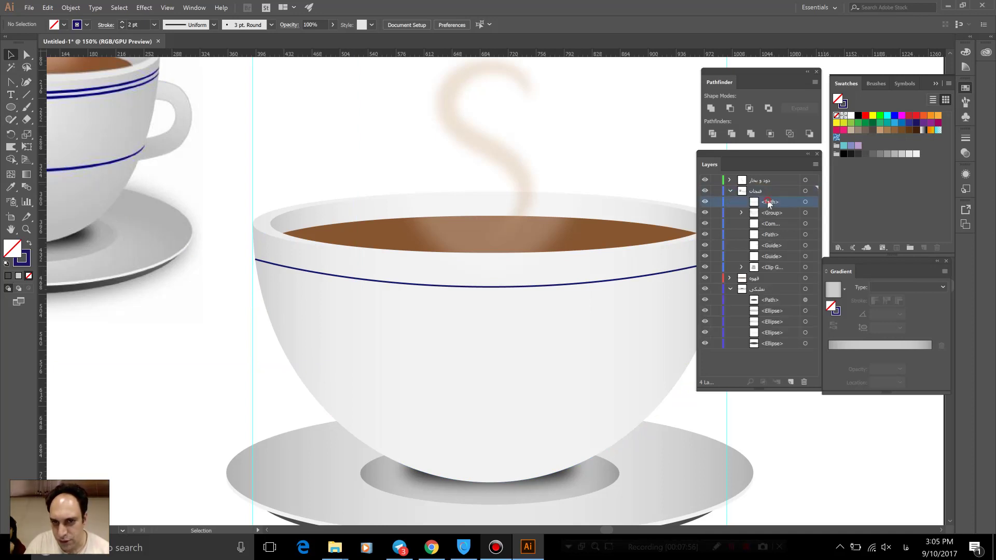
click(806, 201)
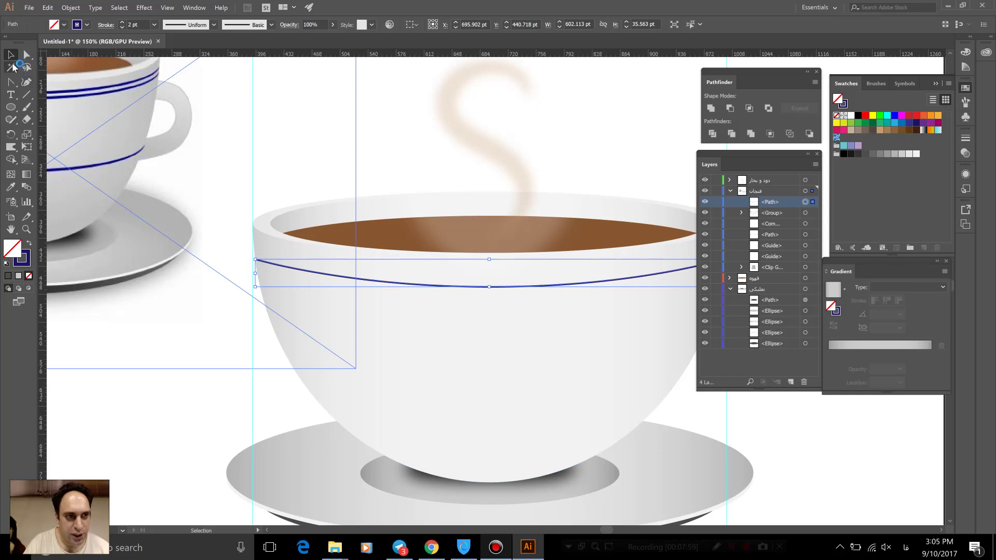
- Try lowering the stripe's bottom anchor and adjusting its left handle, undoing both
click(27, 55)
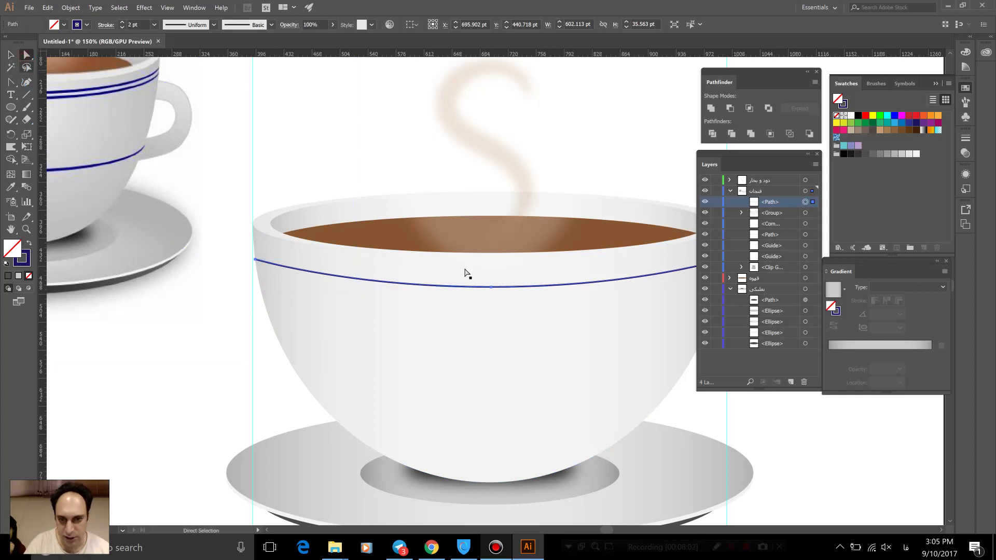
click(490, 287)
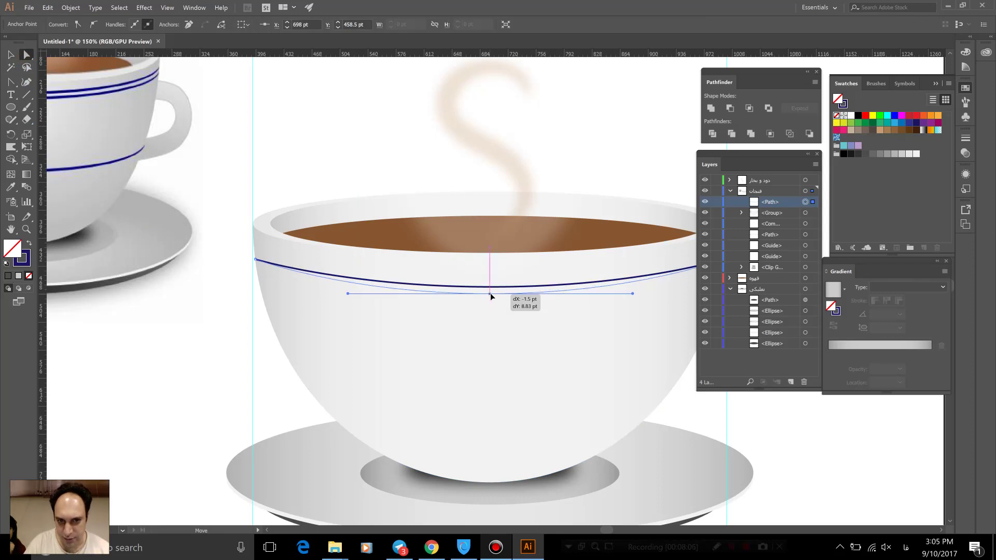
drag(490, 293, 491, 297)
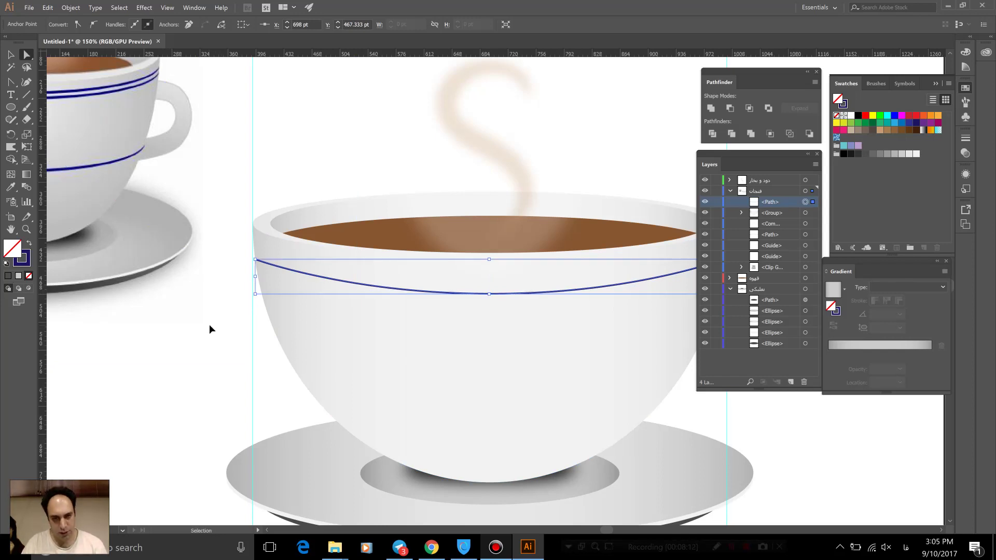
key(Up)
key(Up)
key(Up)
key(shift+c)
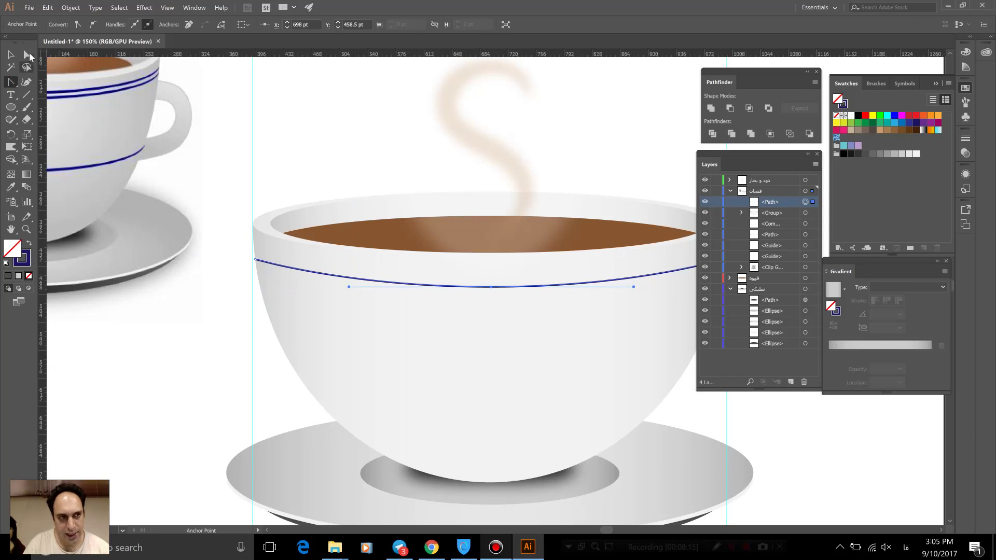
click(26, 55)
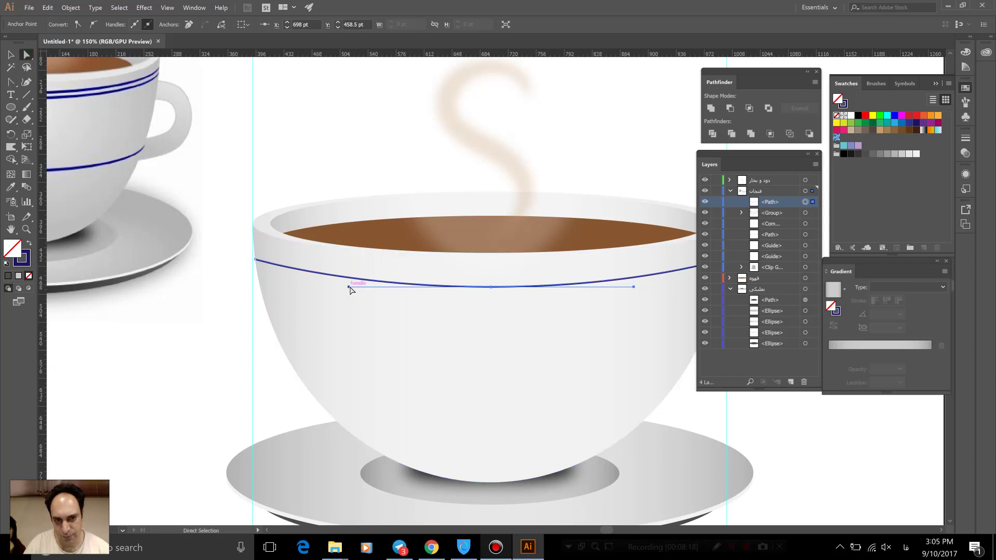
mouse_move(348, 286)
mouse_down()
mouse_move(317, 295)
mouse_move(323, 287)
mouse_up()
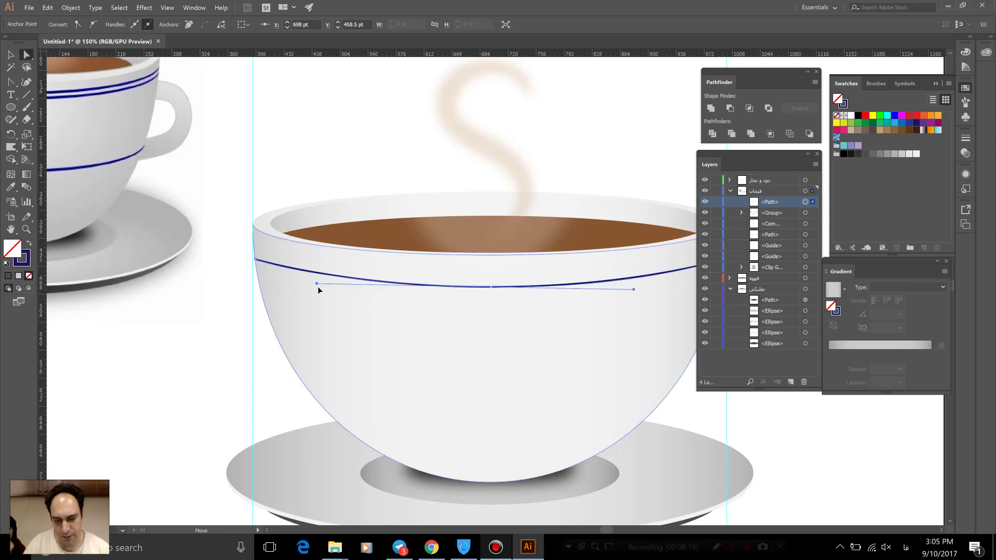
key(ctrl+z)
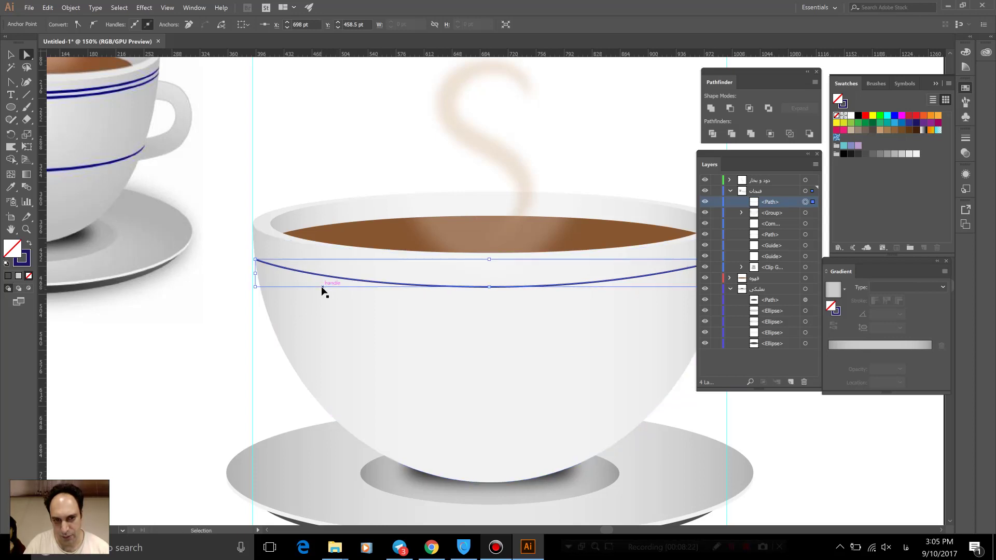
key(ctrl+z)
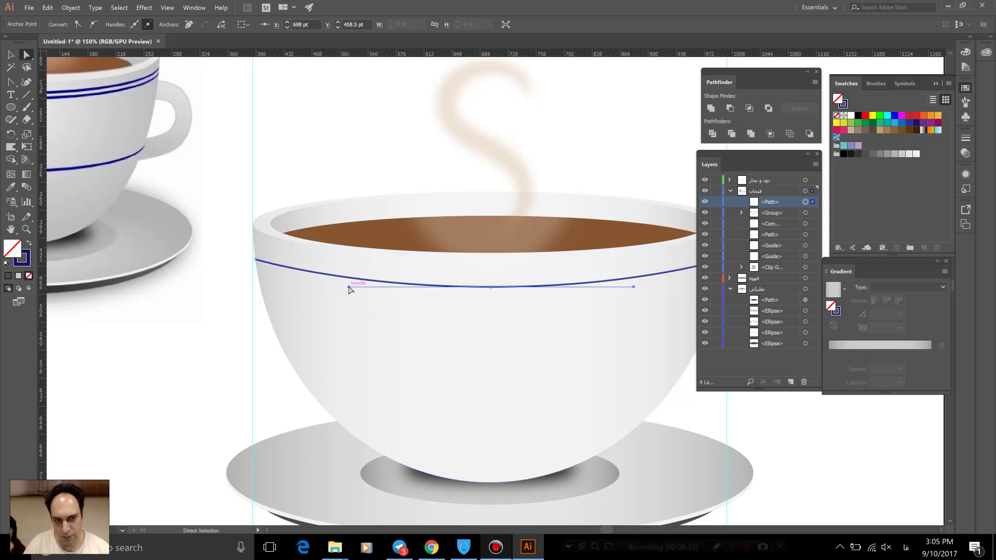
- Stretch the stripe's left and right centre handles outward horizontally for a broader curve
mouse_move(348, 287)
mouse_down()
mouse_move(308, 286)
mouse_move(318, 288)
mouse_up()
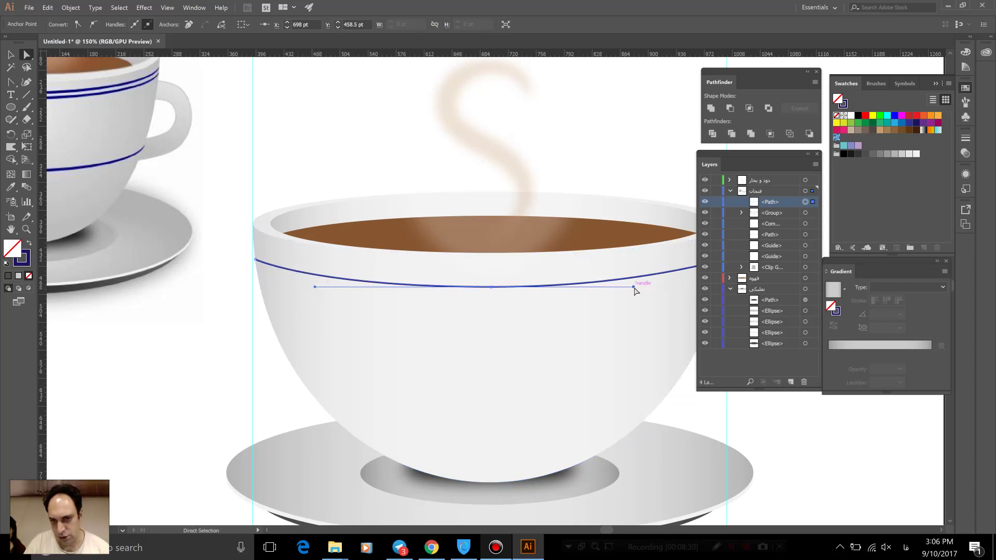
drag(634, 287, 642, 288)
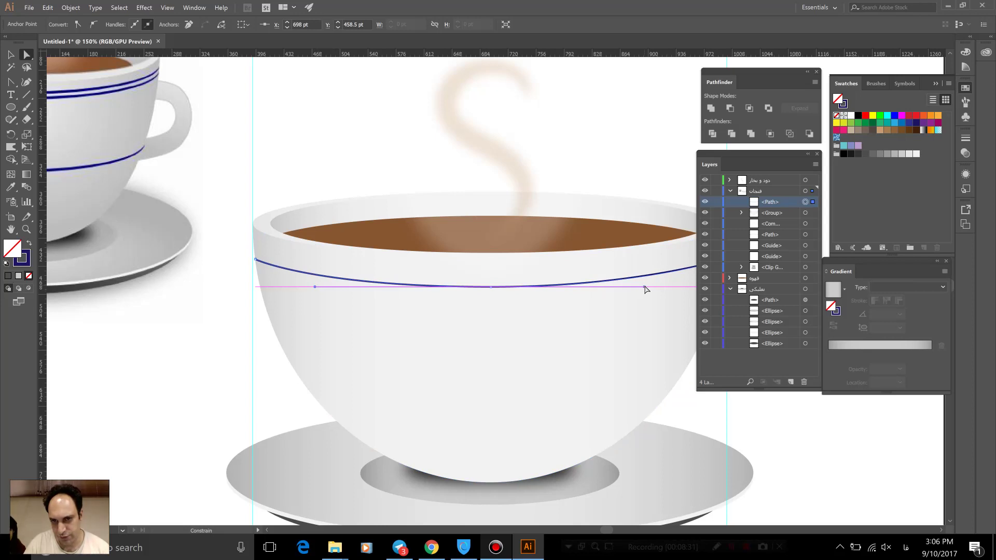
drag(568, 363, 526, 365)
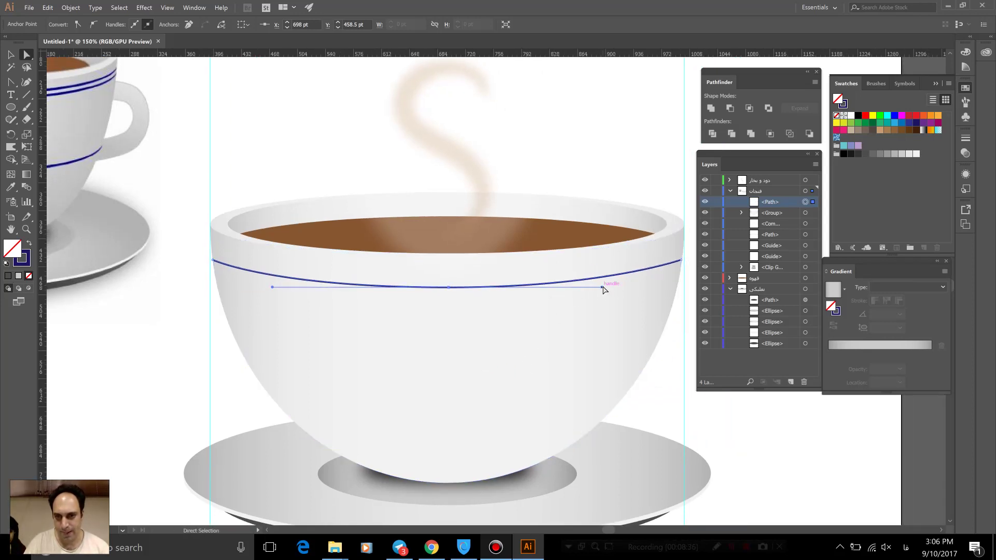
drag(603, 289, 610, 291)
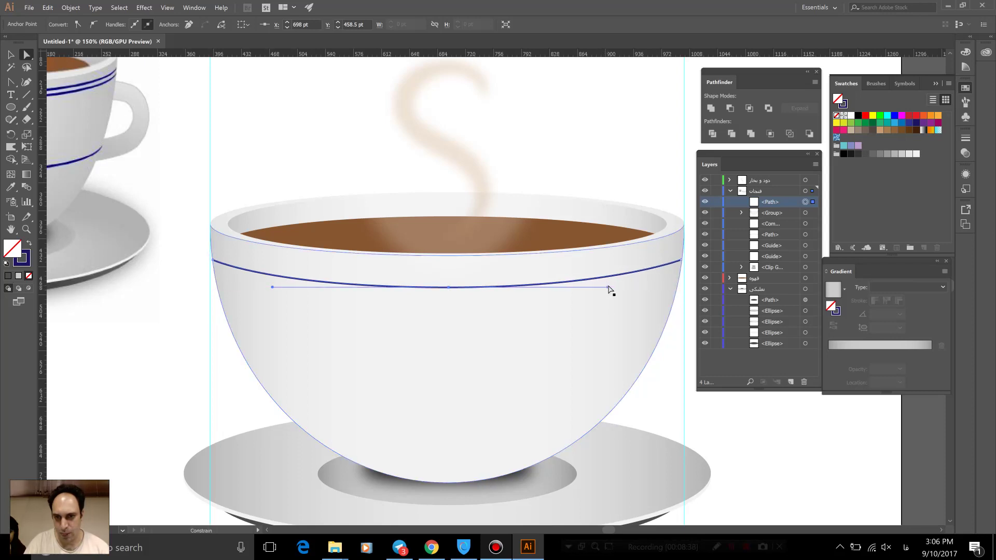
click(718, 480)
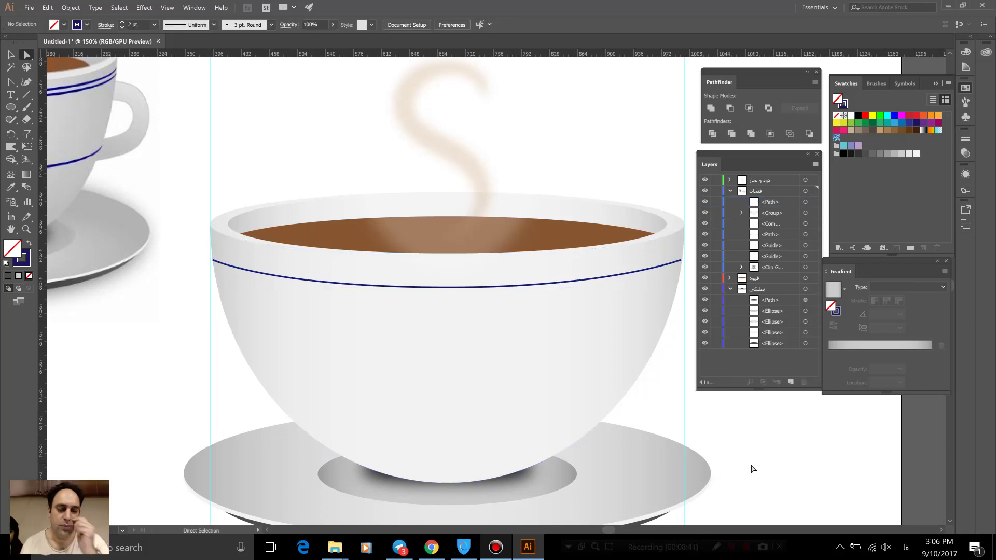
click(26, 229)
click(201, 256)
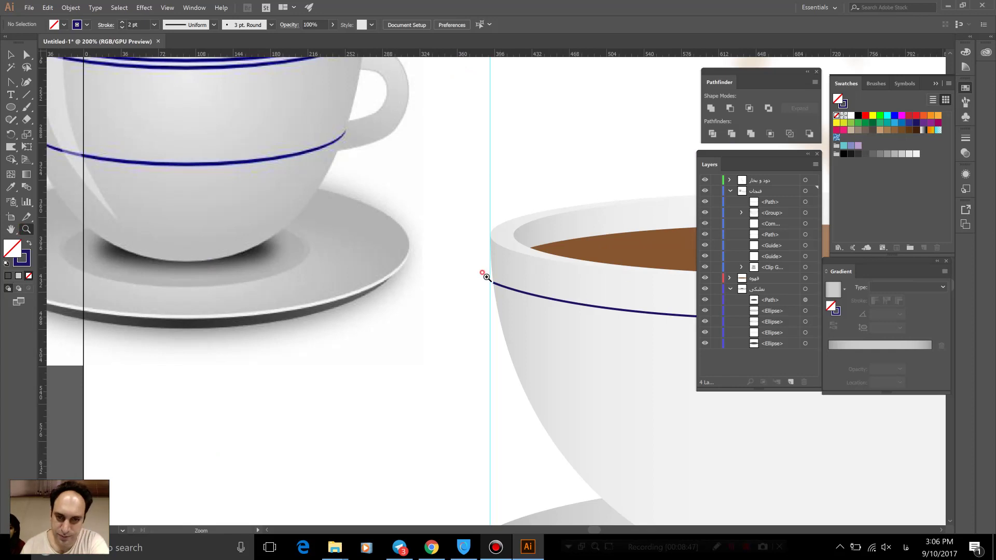
drag(485, 278, 752, 537)
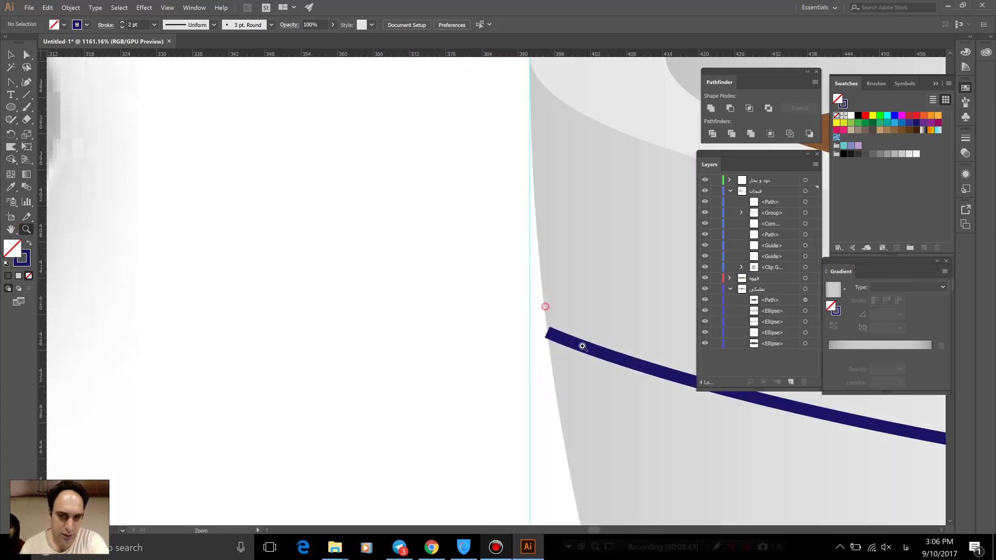
mouse_move(542, 308)
mouse_down()
mouse_move(688, 456)
mouse_move(565, 329)
mouse_up()
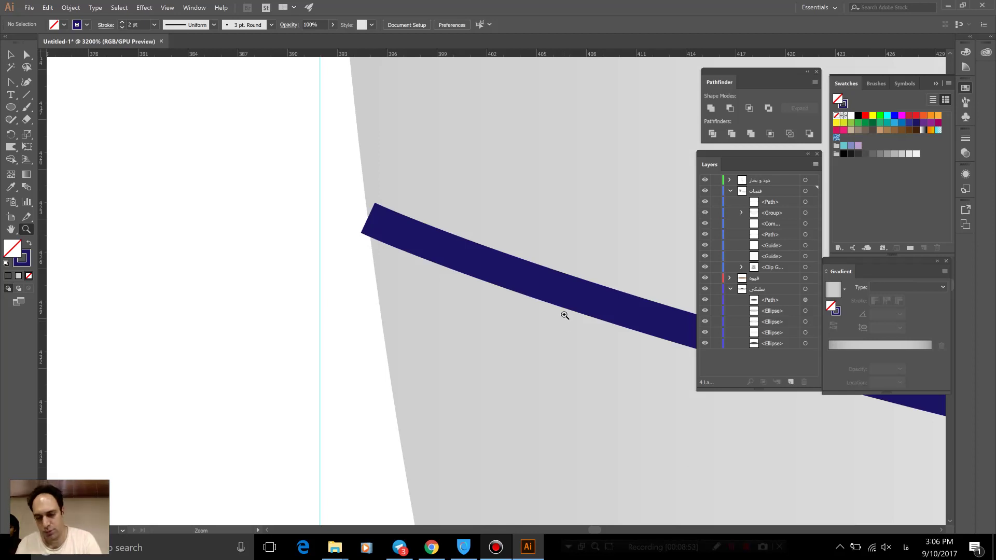
key(ctrl+0)
click(11, 54)
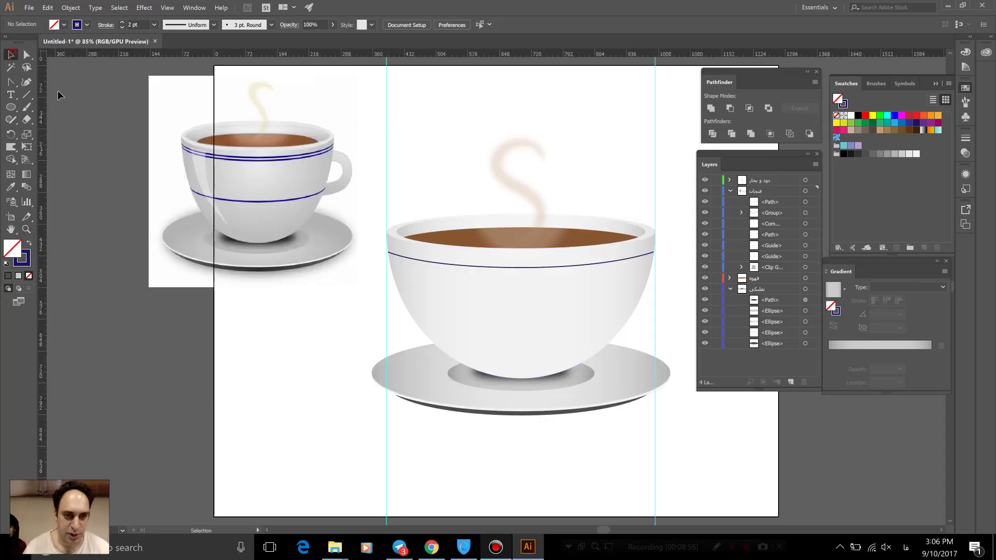
- Make the stripe navy and paste a copy just below it as a close pair under the rim
click(458, 265)
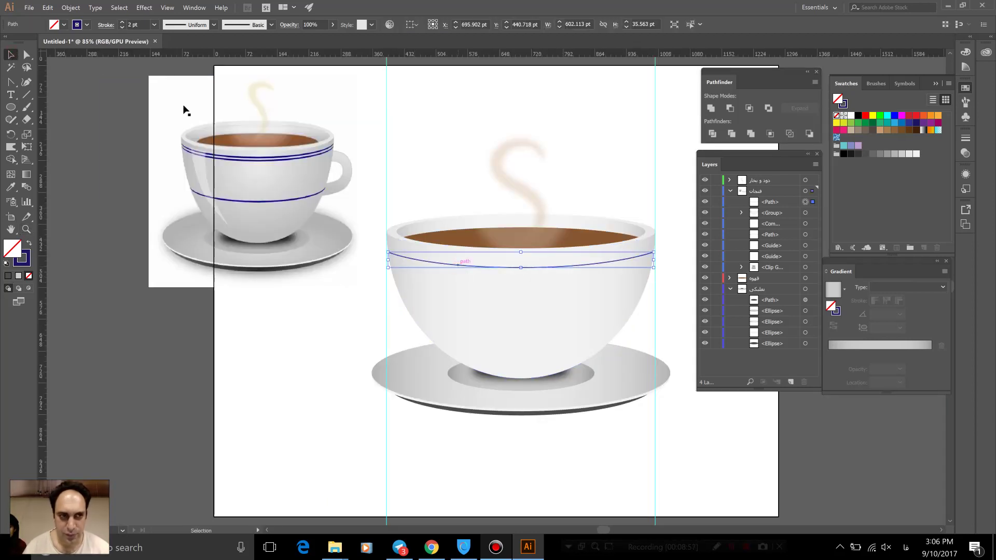
click(87, 24)
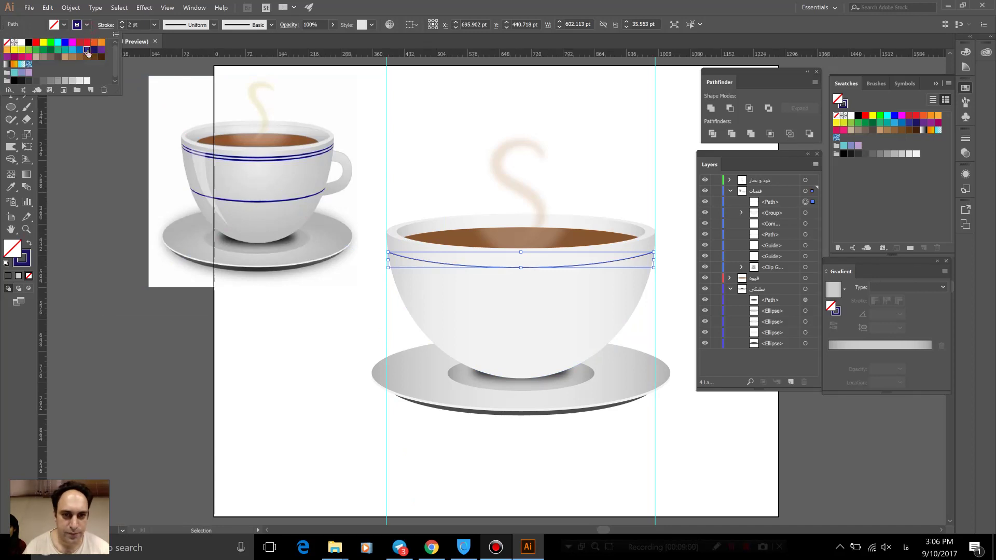
click(87, 52)
key(a)
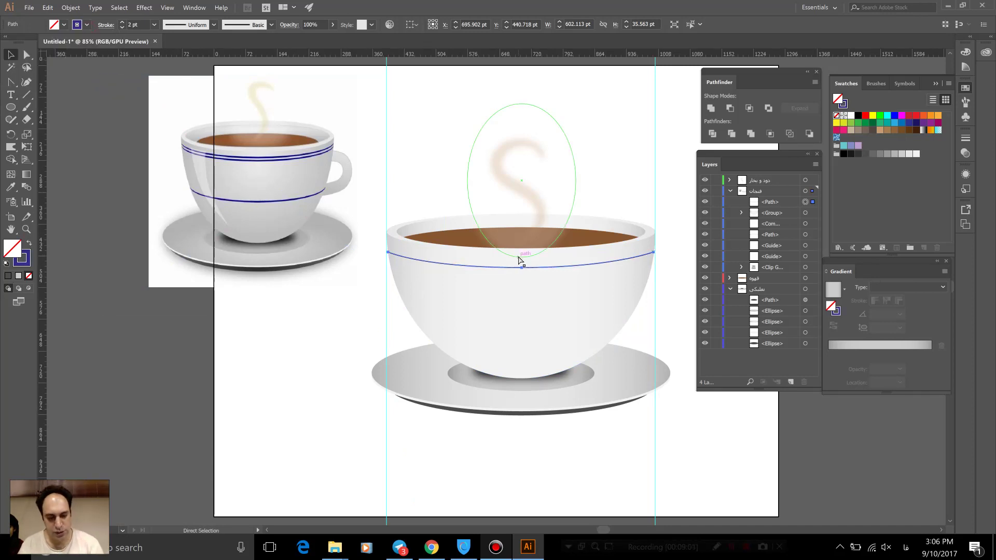
key(v)
key(ctrl+c)
key(ctrl+f)
key(shift+Down)
key(shift+Down)
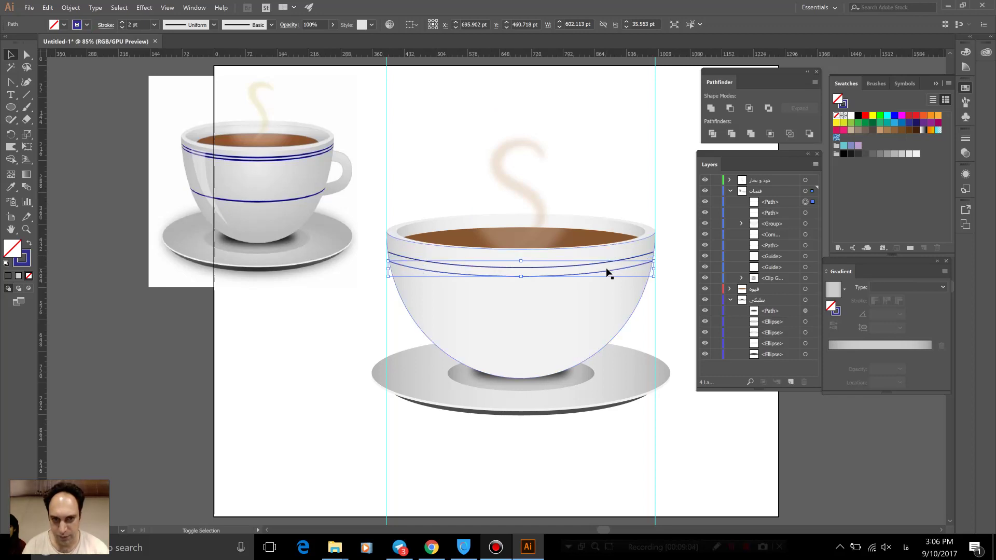
key(shift+Down)
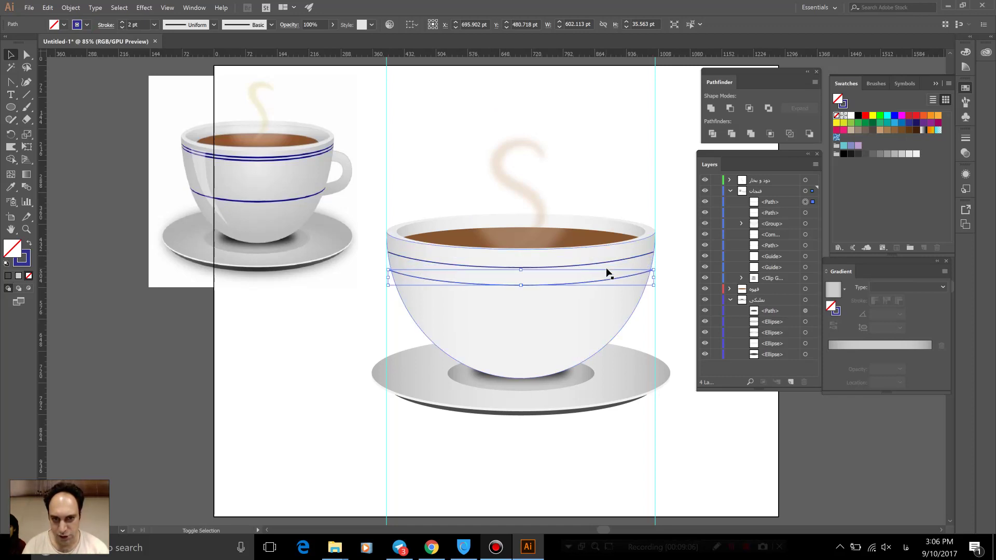
key(shift+Up)
key(shift+Up)
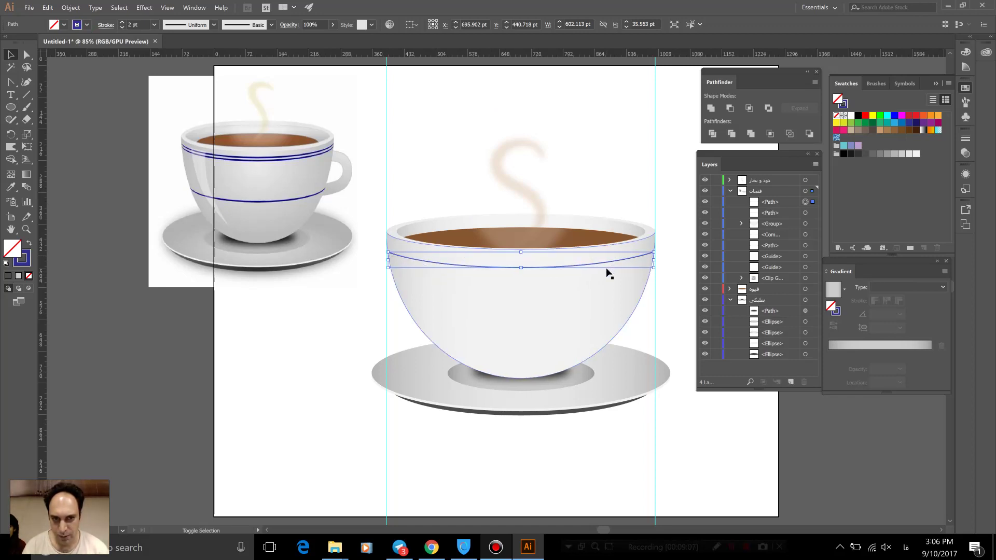
key(shift+Up)
key(Up)
key(Up)
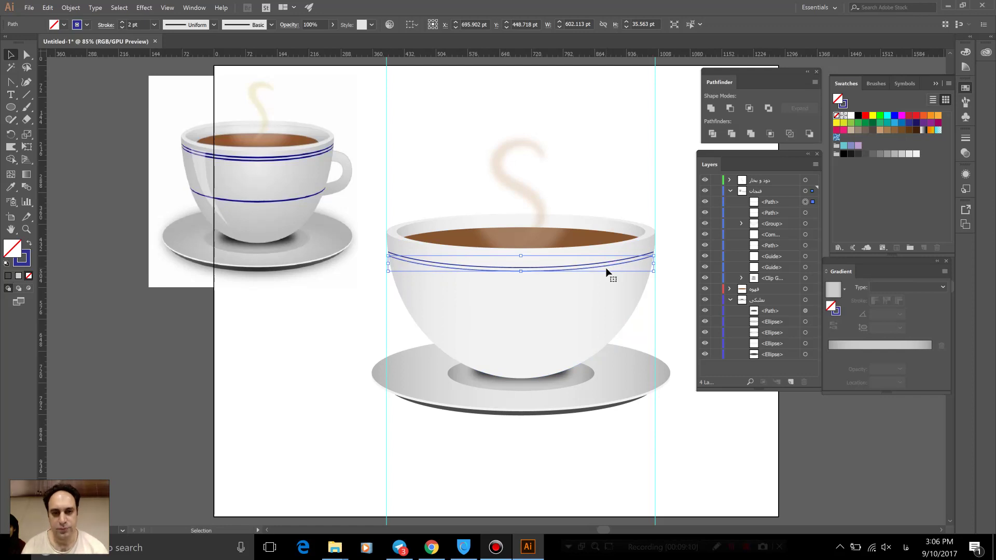
- Paste another stripe copy and nudge it down to mid-bowl
key(ctrl)
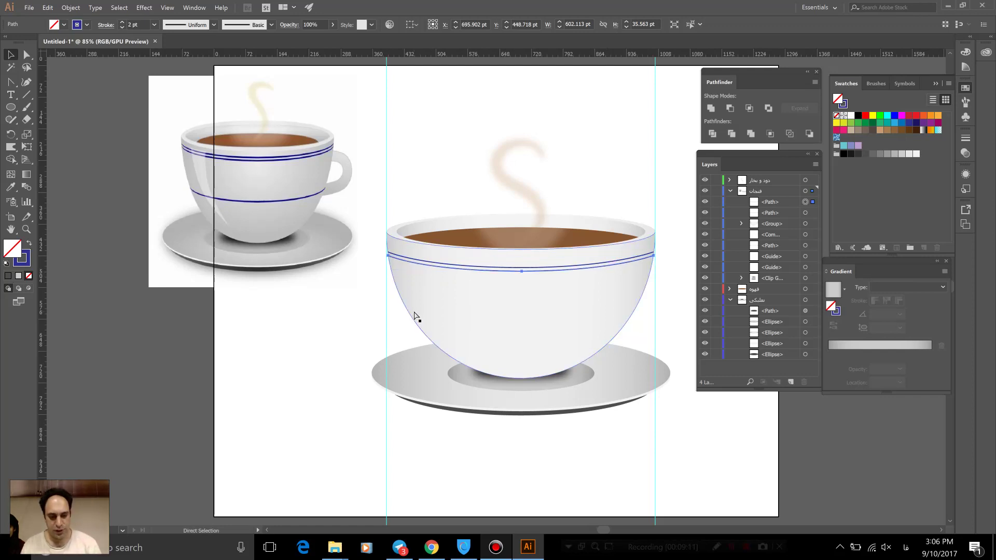
key(ctrl+c)
key(ctrl+f)
key(shift+Down)
key(shift+Down)
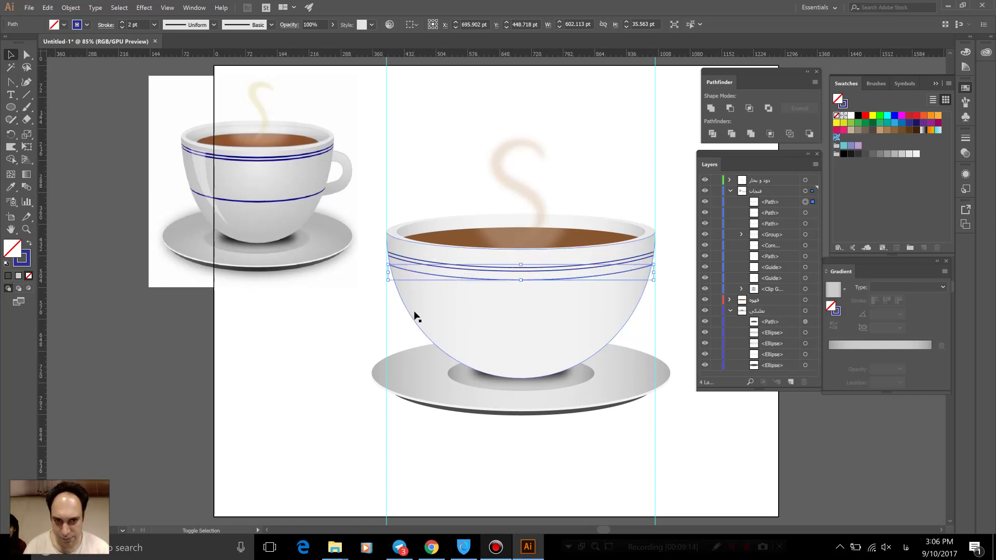
key(shift+Down)
key(shift+Down)
key(shift+Down)
key(shift+Down)
key(shift+Down)
key(shift+Down)
key(shift+Down)
key(shift+Down)
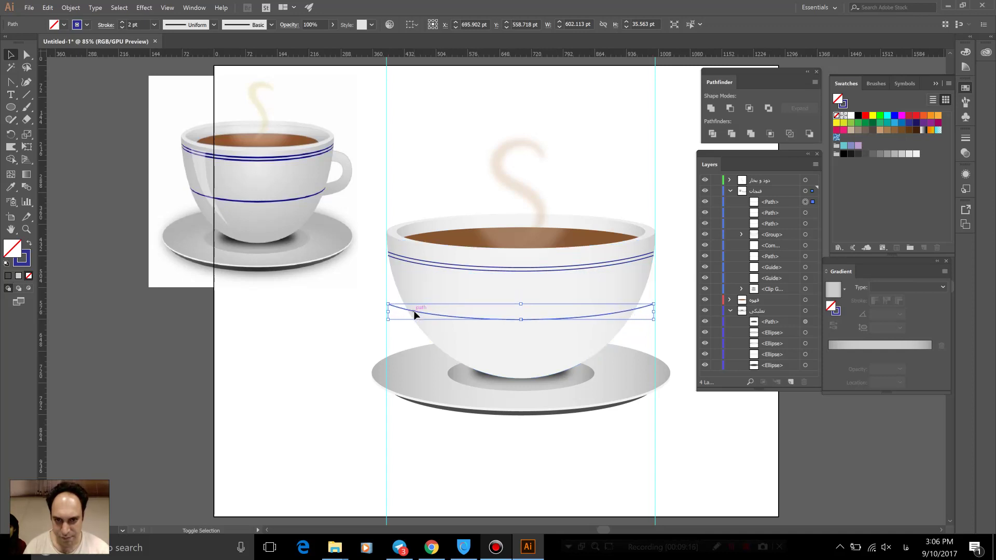
key(shift+Down)
click(324, 331)
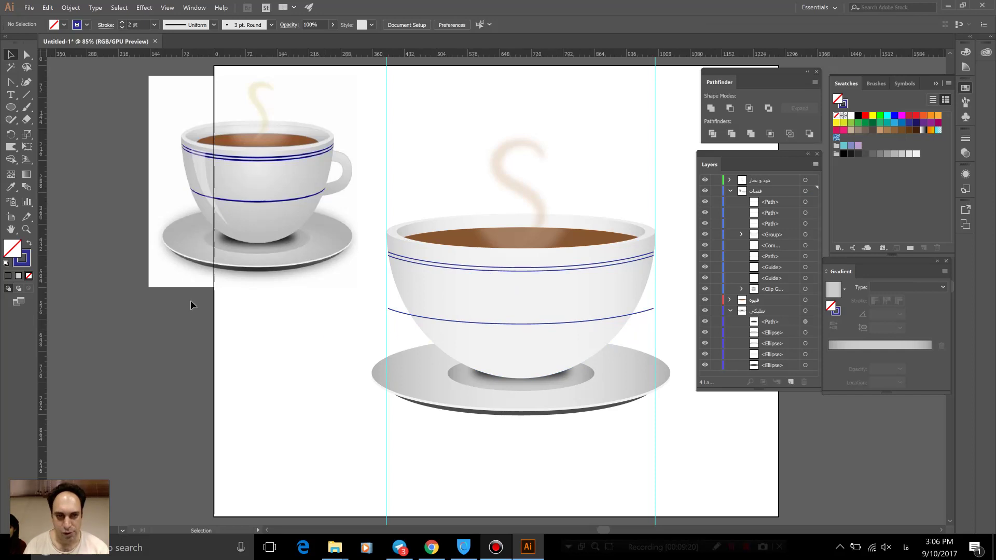
- Zoom far into the navy stripes' left ends at the cup's edge
click(31, 229)
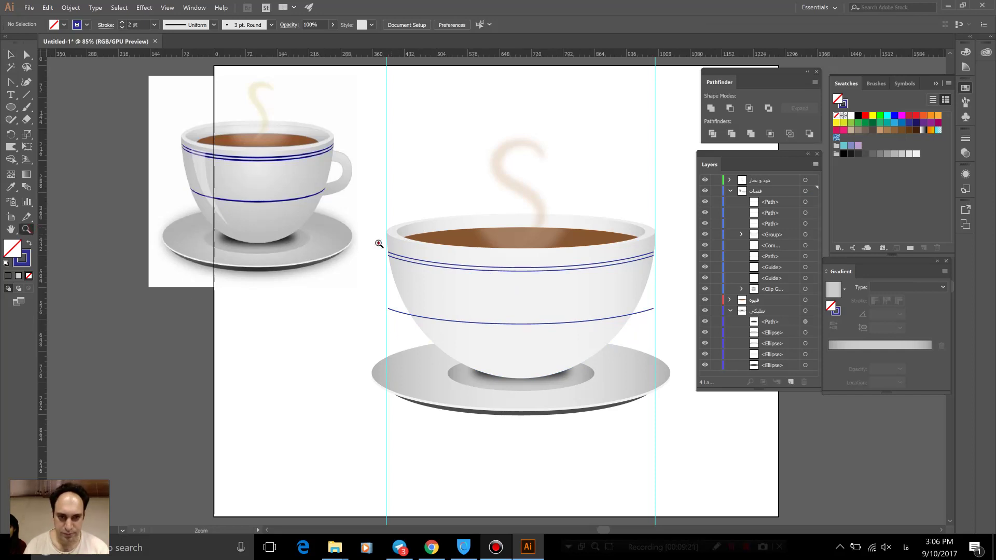
mouse_move(379, 244)
mouse_down()
mouse_move(678, 422)
mouse_move(485, 349)
mouse_up()
drag(378, 317, 385, 322)
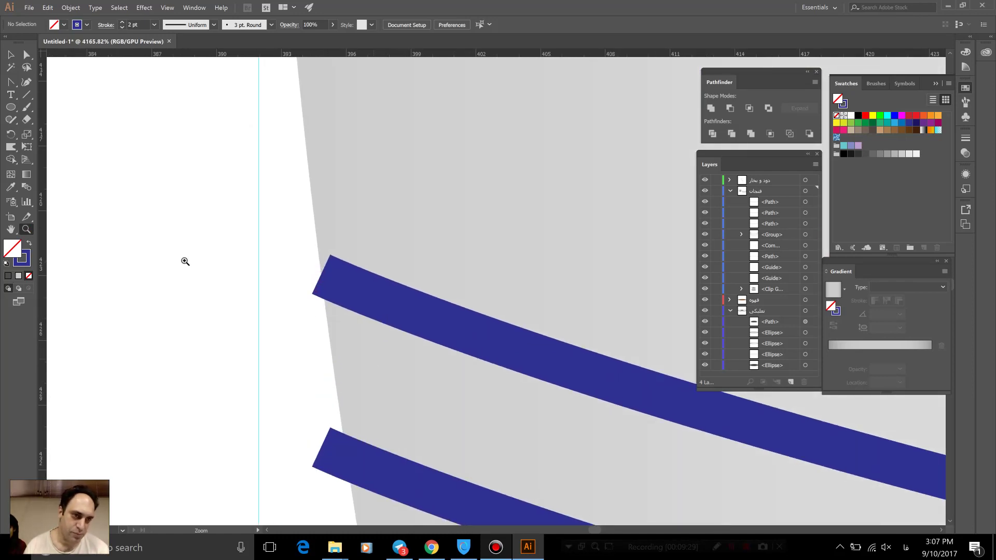
drag(400, 345, 373, 238)
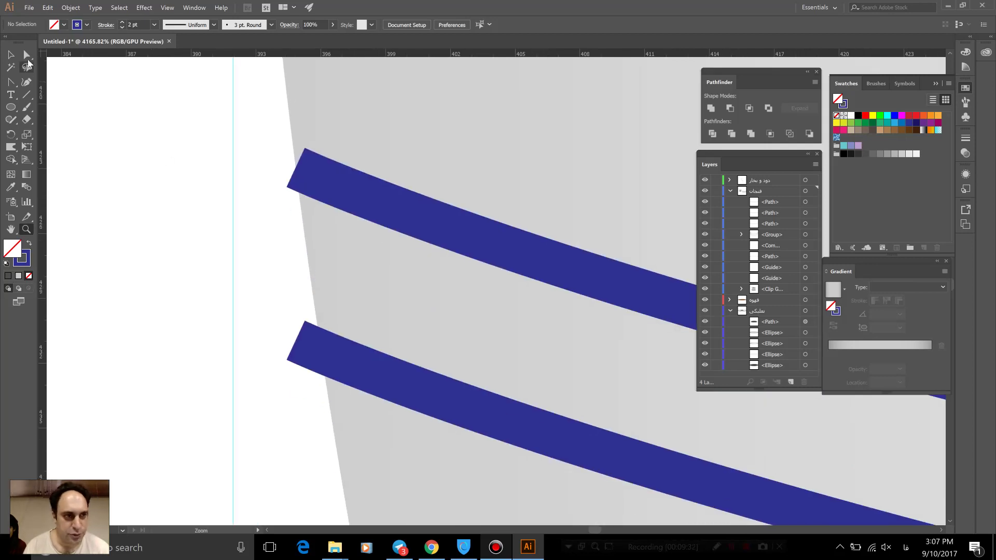
- Select the upper navy stripe's path with the Selection tool
click(27, 55)
click(298, 169)
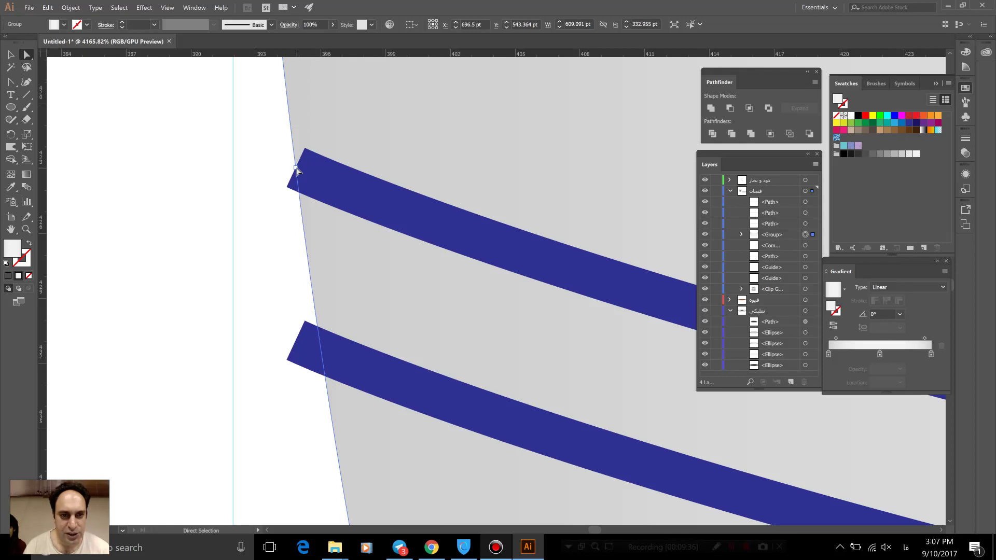
click(10, 55)
click(333, 186)
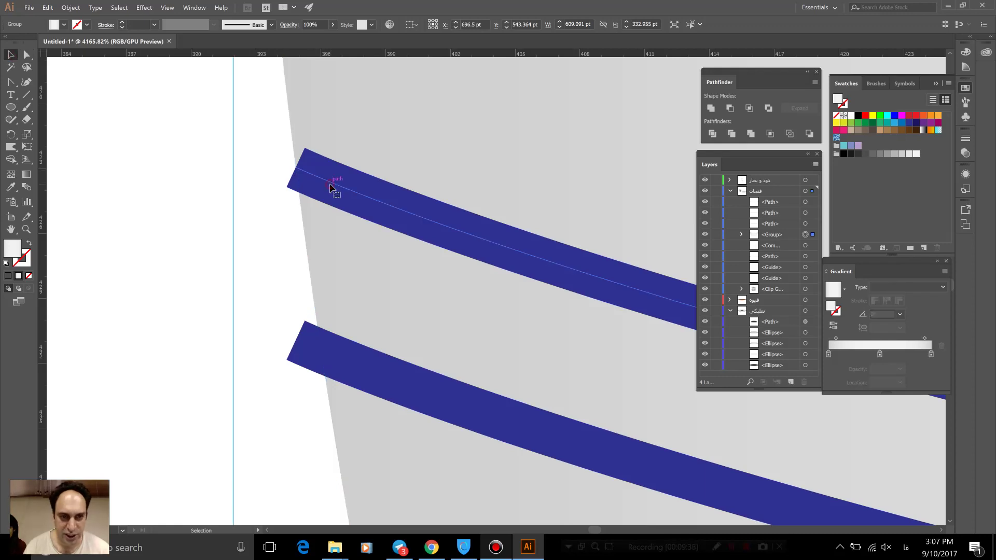
- Expand the upper navy stripe's stroke into a filled shape with Object > Expand
click(70, 7)
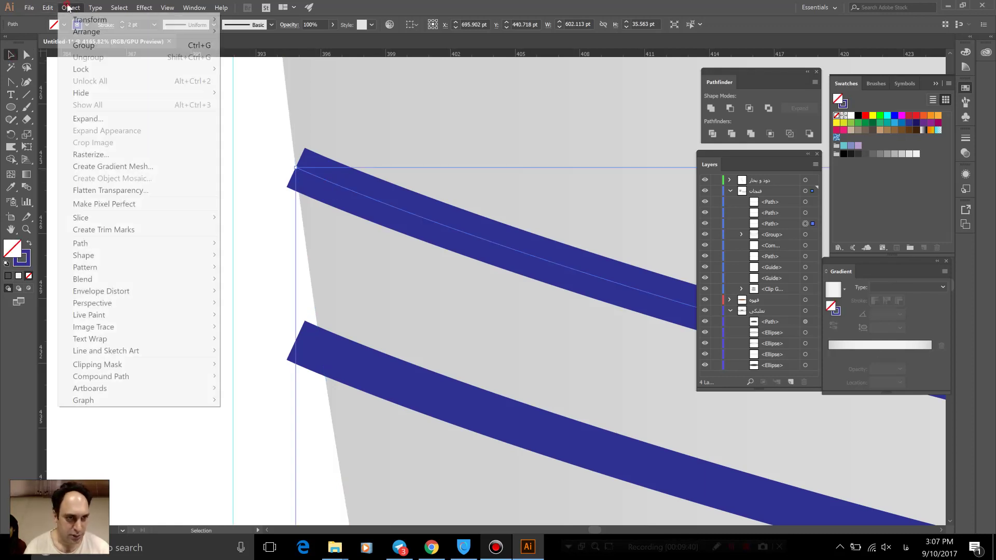
click(103, 116)
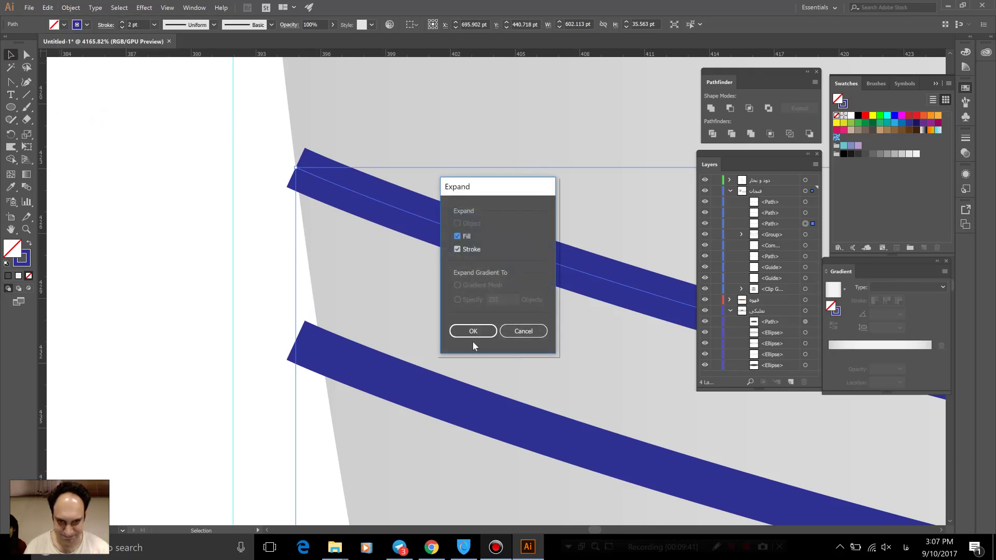
click(473, 332)
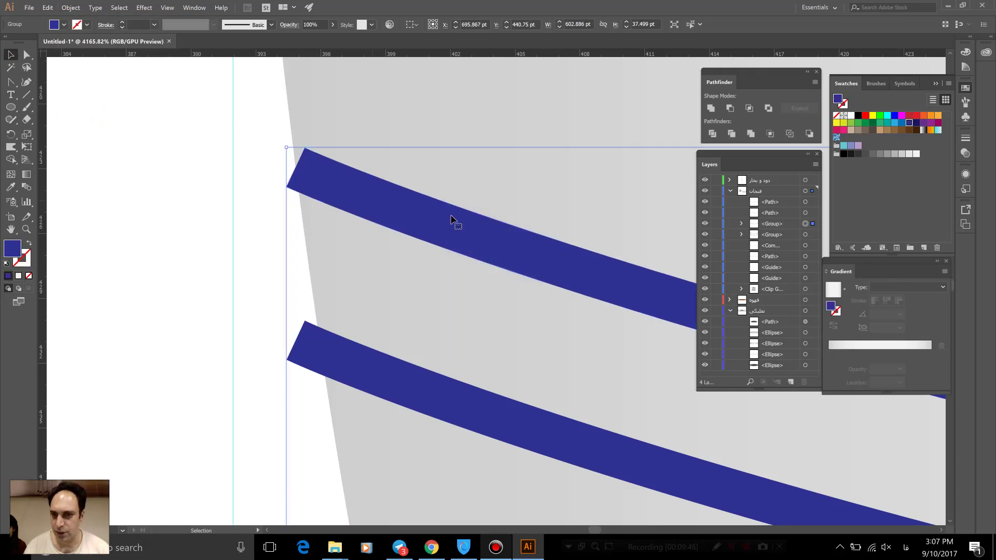
- Inspect the expanded stripe's paths in the Layers panel and target its group
click(775, 201)
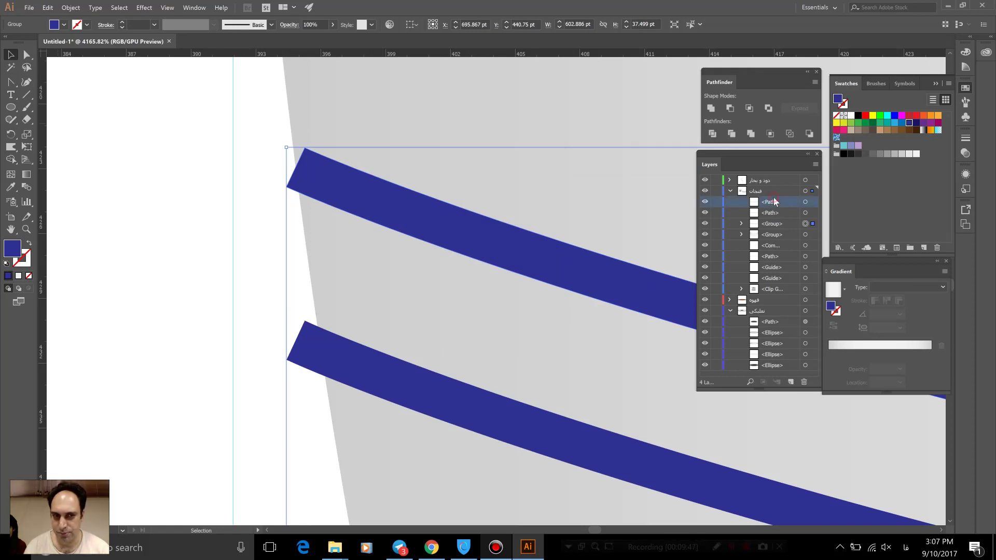
click(805, 202)
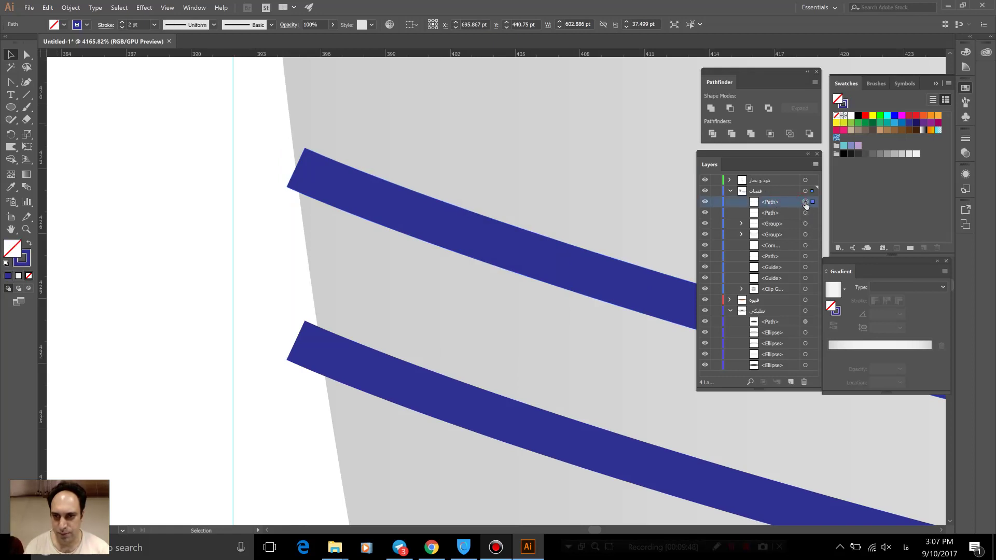
click(705, 202)
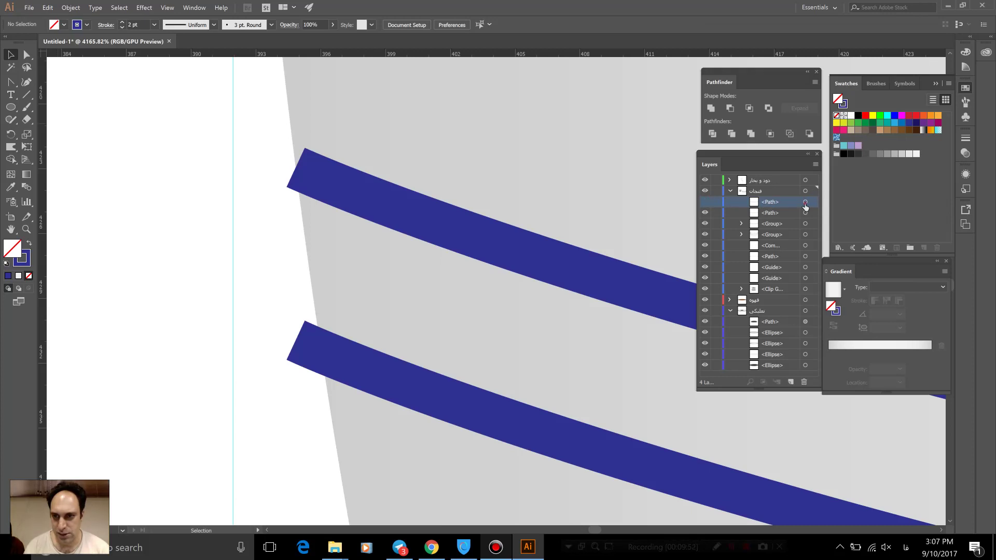
click(768, 212)
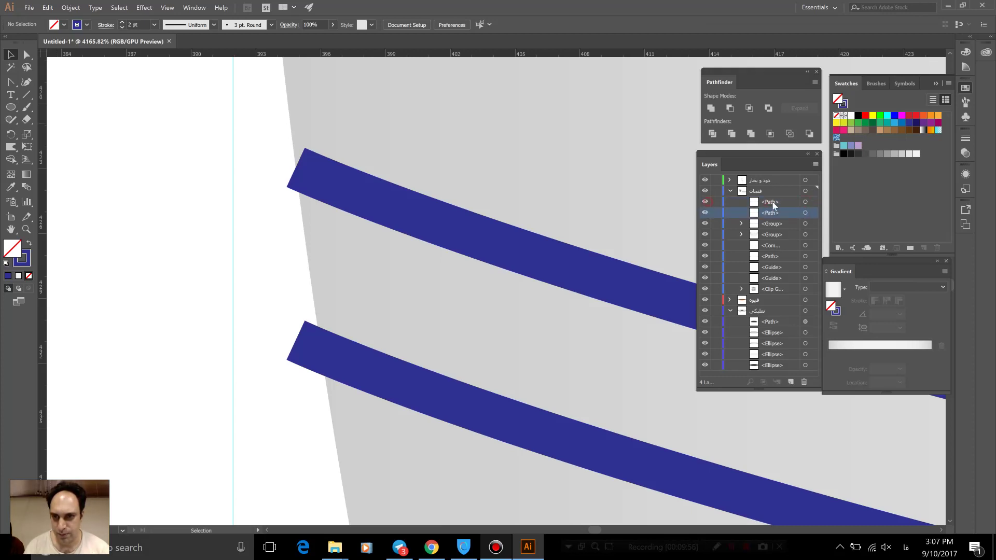
click(805, 202)
click(779, 203)
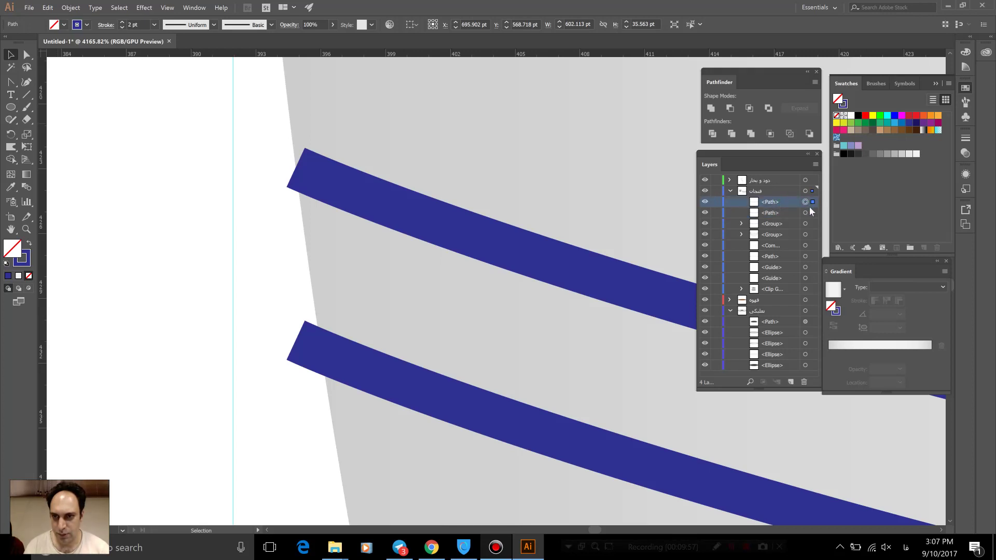
click(391, 202)
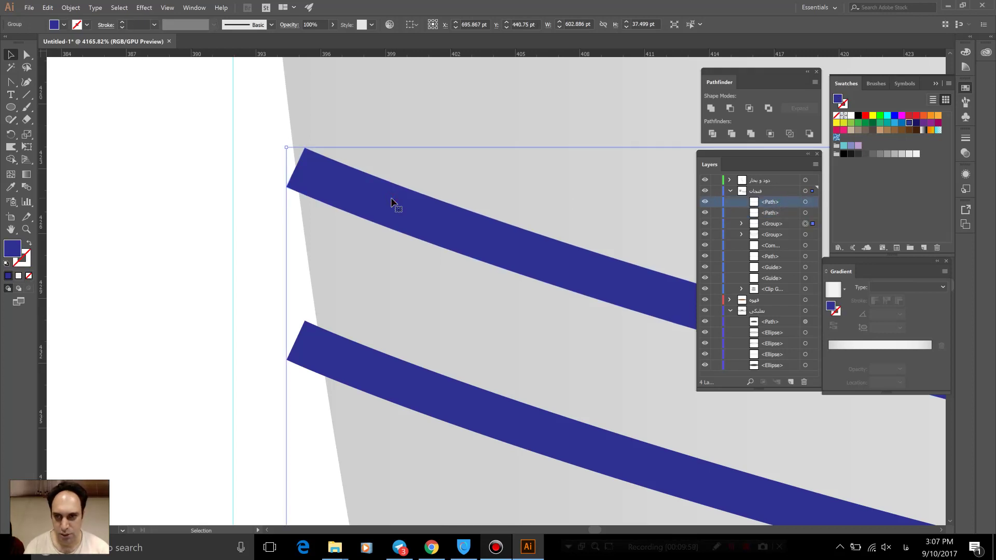
click(741, 224)
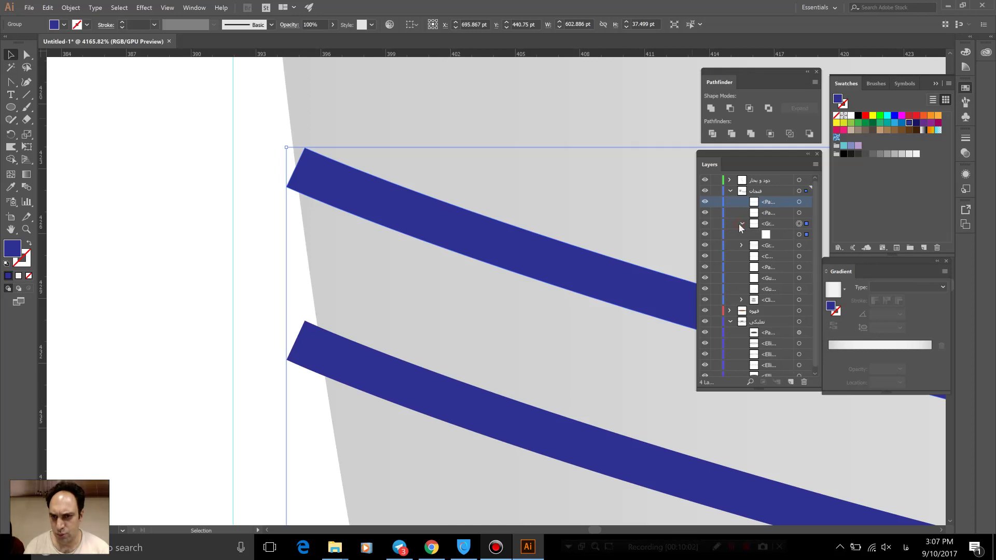
click(798, 225)
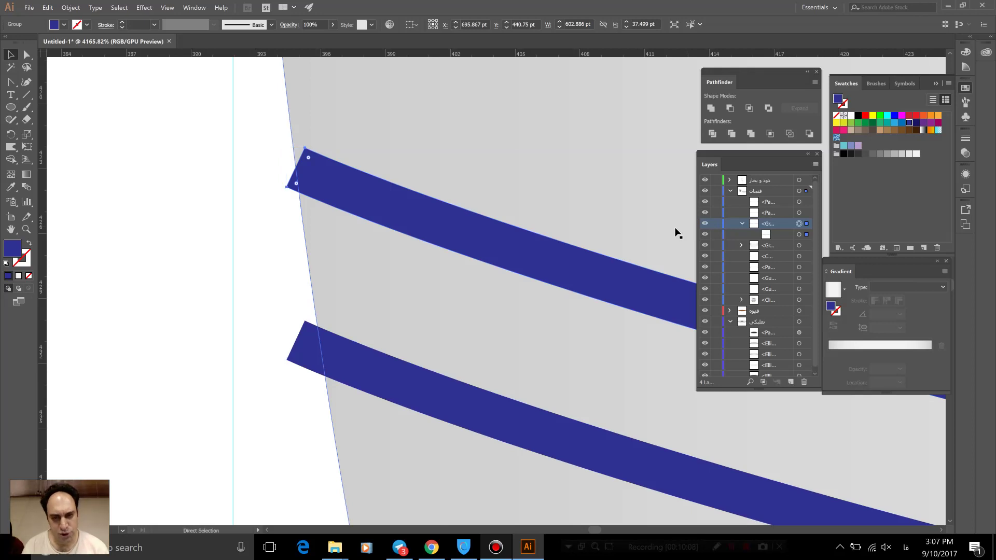
- Ungroup the expanded stripe into a standalone path
right_click(462, 233)
click(344, 223)
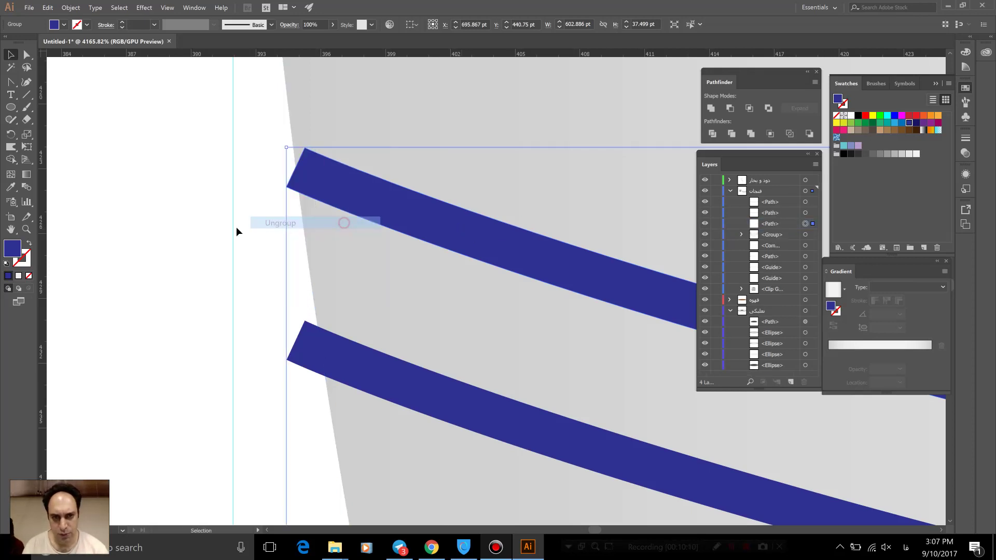
click(235, 226)
click(348, 200)
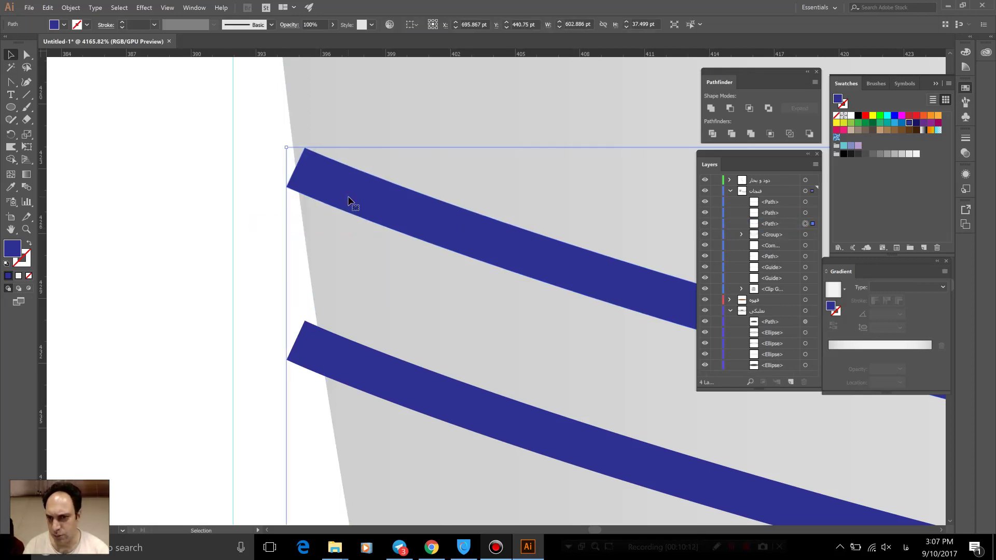
click(771, 236)
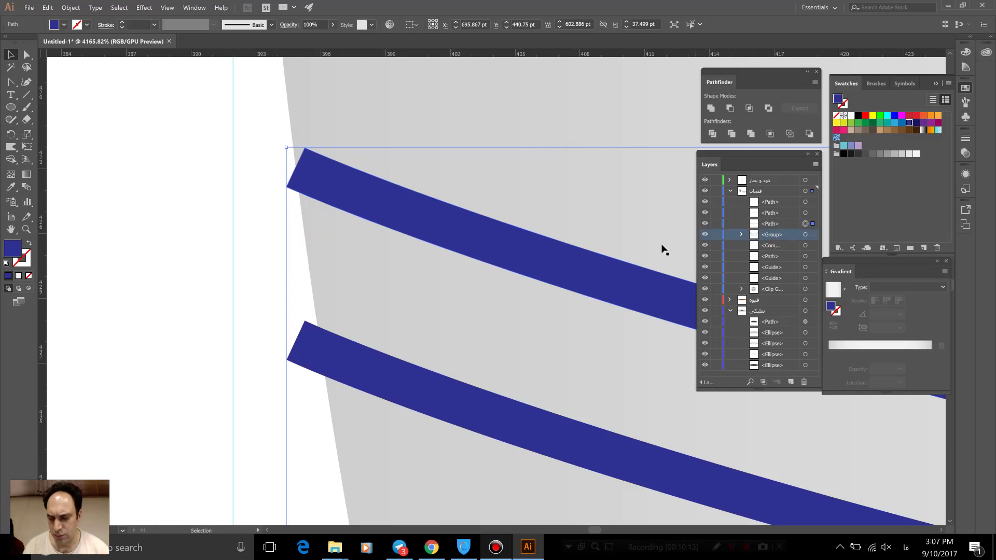
- Zoom in closely on the upper stripe's left corner at the cup edge
key(ctrl+0)
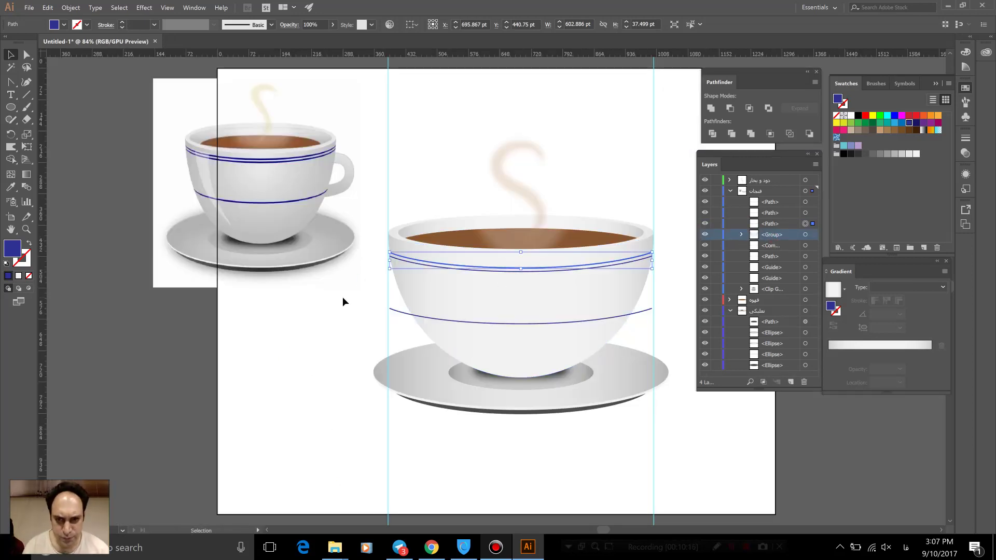
click(29, 230)
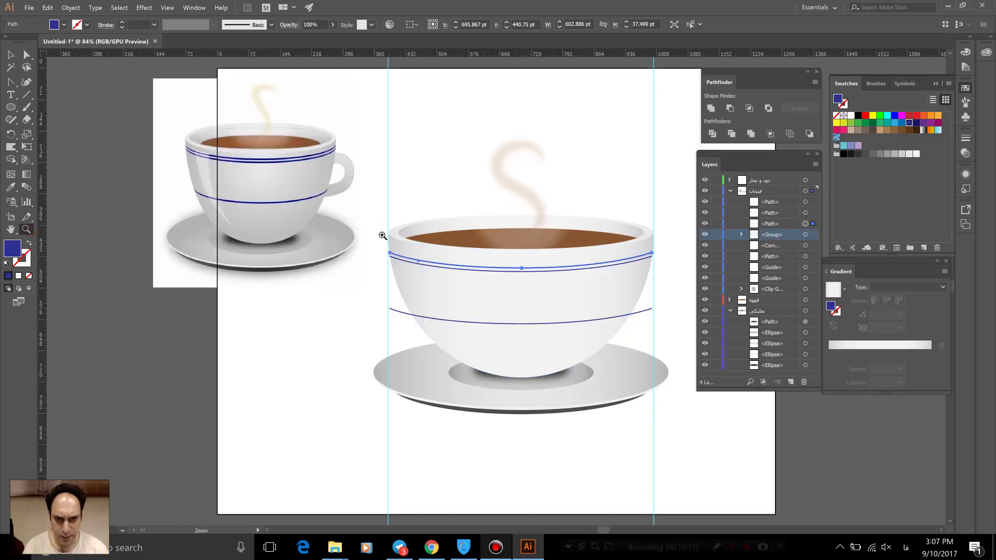
mouse_move(387, 251)
mouse_down()
mouse_move(627, 350)
mouse_move(571, 404)
mouse_up()
drag(524, 380, 443, 263)
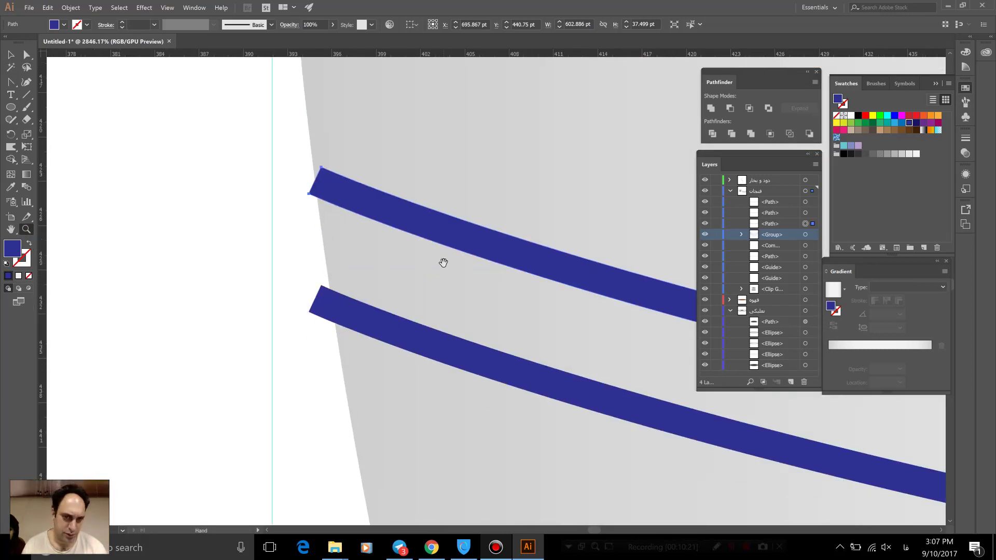
drag(311, 159, 471, 283)
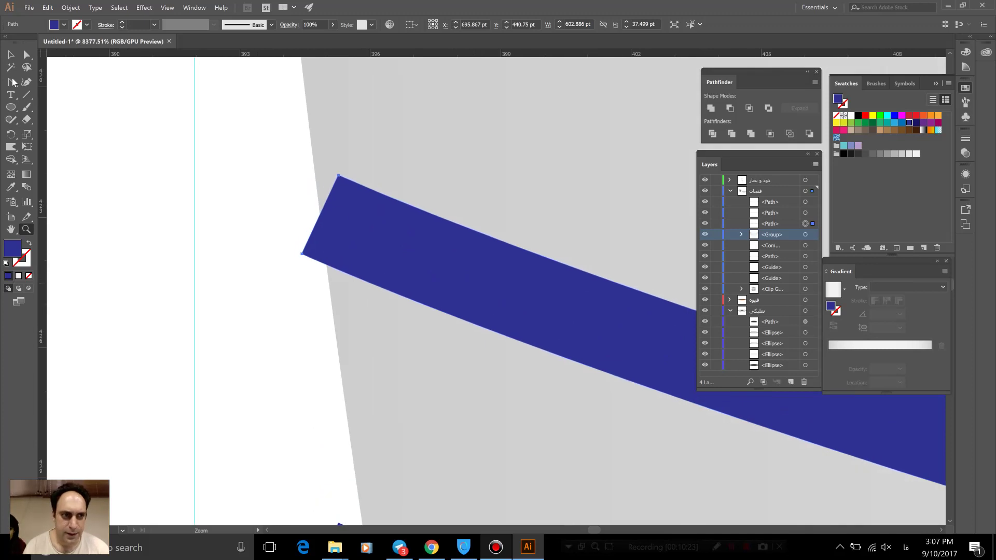
- Move the stripe's top and bottom left anchors onto the cup's left edge
click(26, 56)
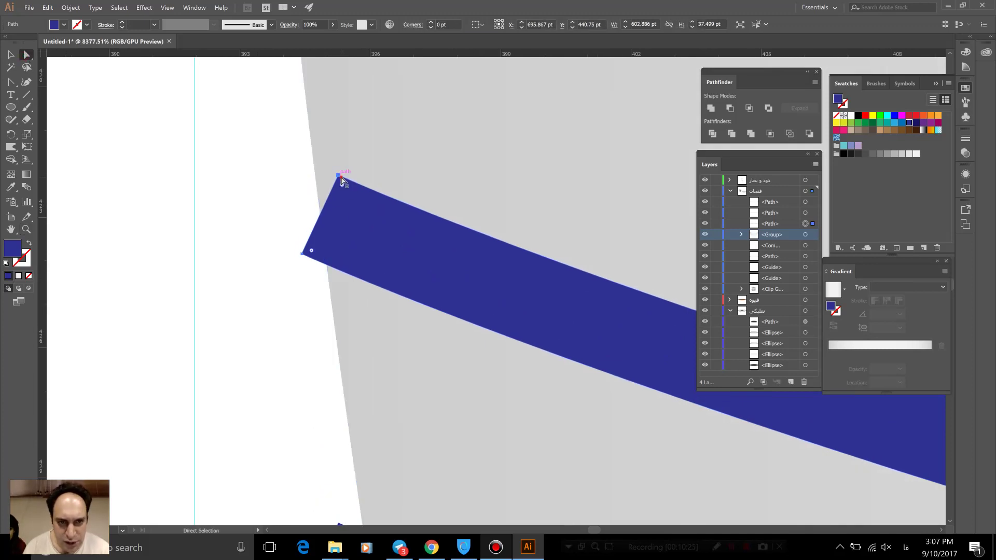
click(339, 176)
drag(338, 179, 313, 166)
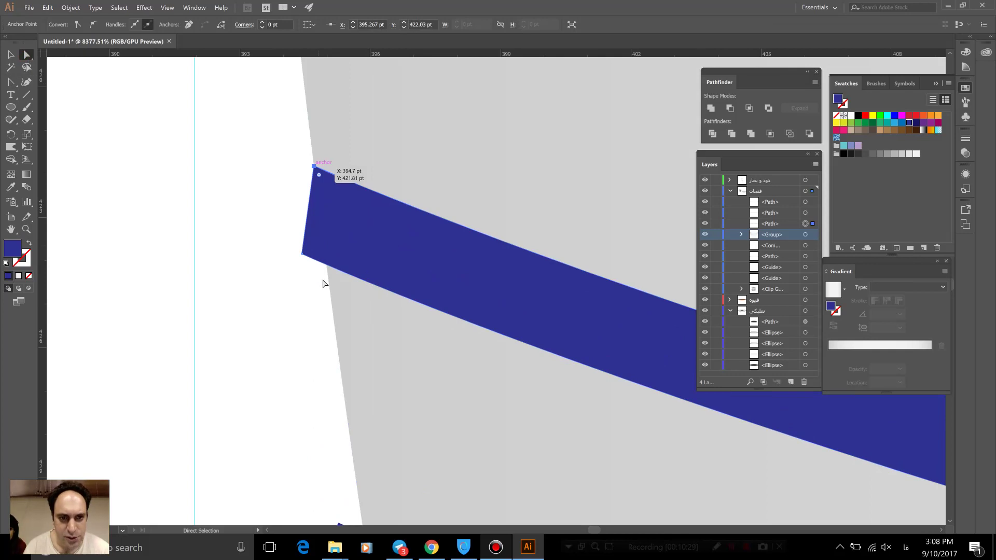
click(302, 255)
drag(310, 257, 326, 264)
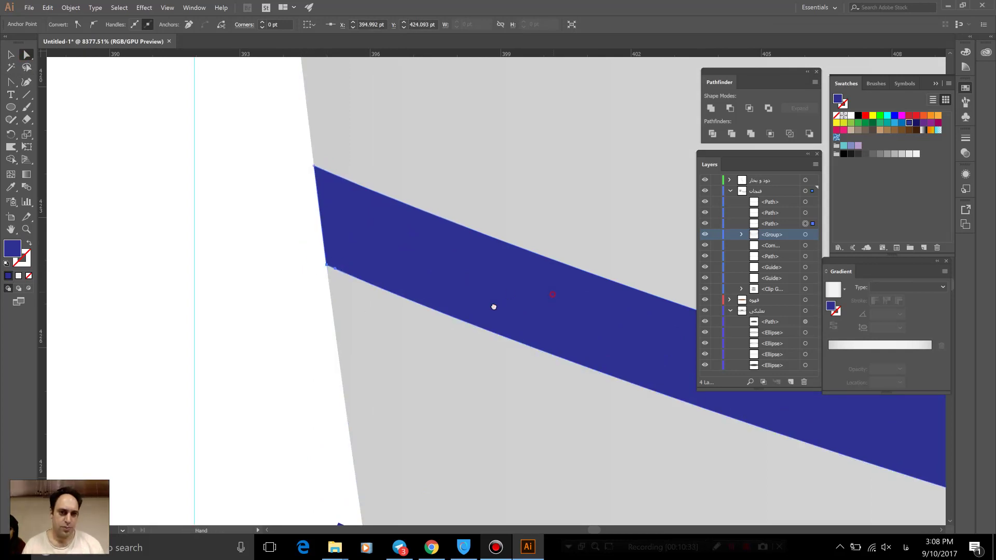
drag(551, 289, 385, 370)
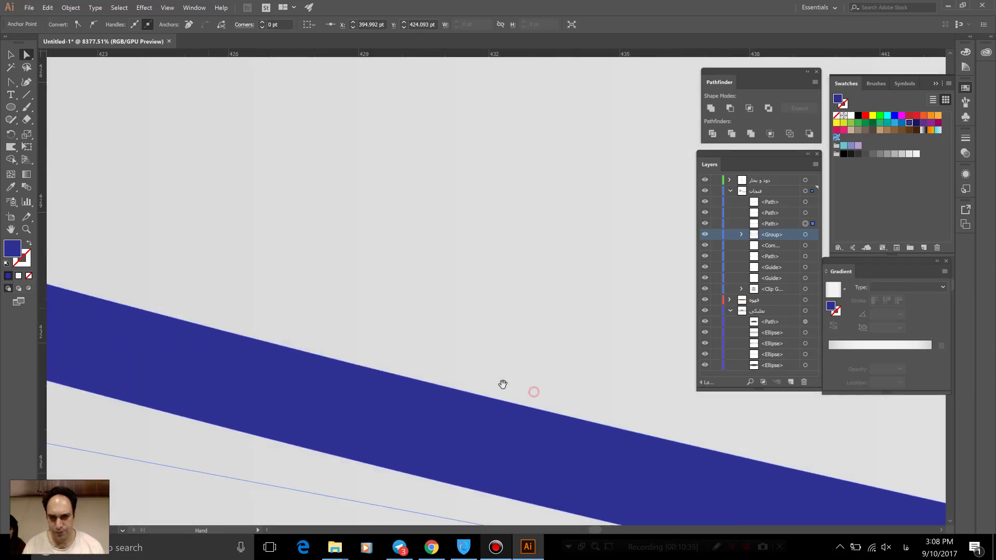
drag(502, 385, 222, 234)
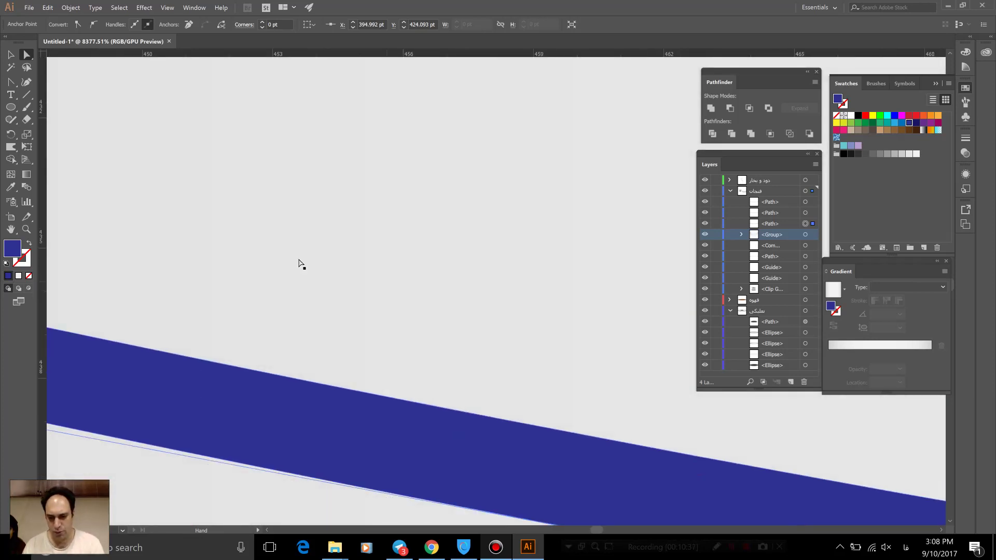
drag(526, 298, 312, 272)
key(ctrl+0)
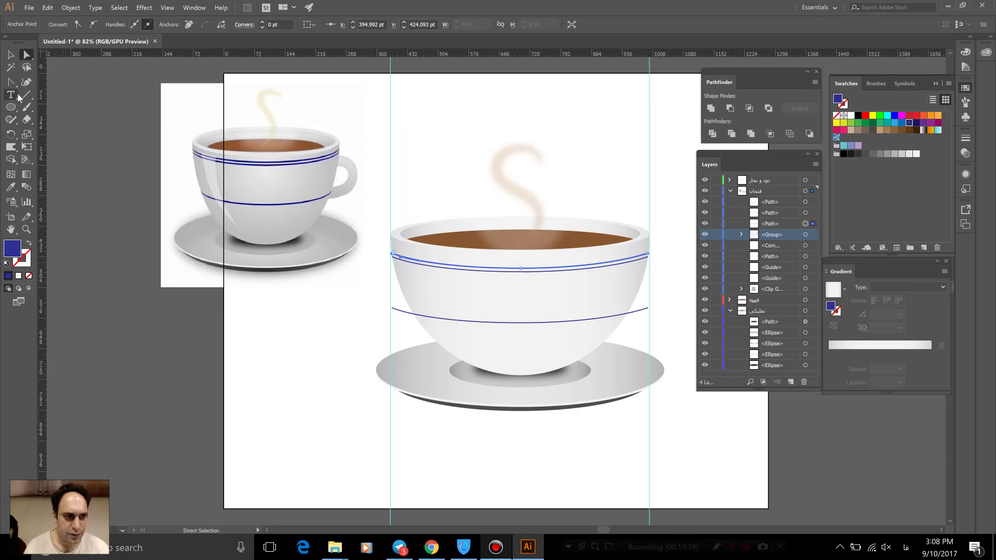
- Drag the upper stripe's bottom and top right corners onto the cup's right edge
click(24, 230)
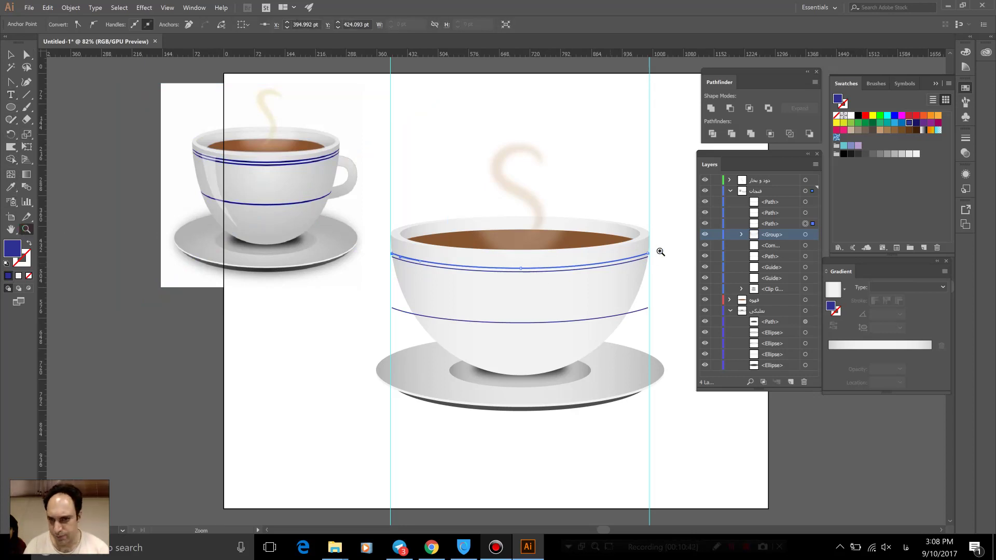
mouse_move(661, 252)
mouse_down()
mouse_move(619, 275)
mouse_move(670, 158)
mouse_up()
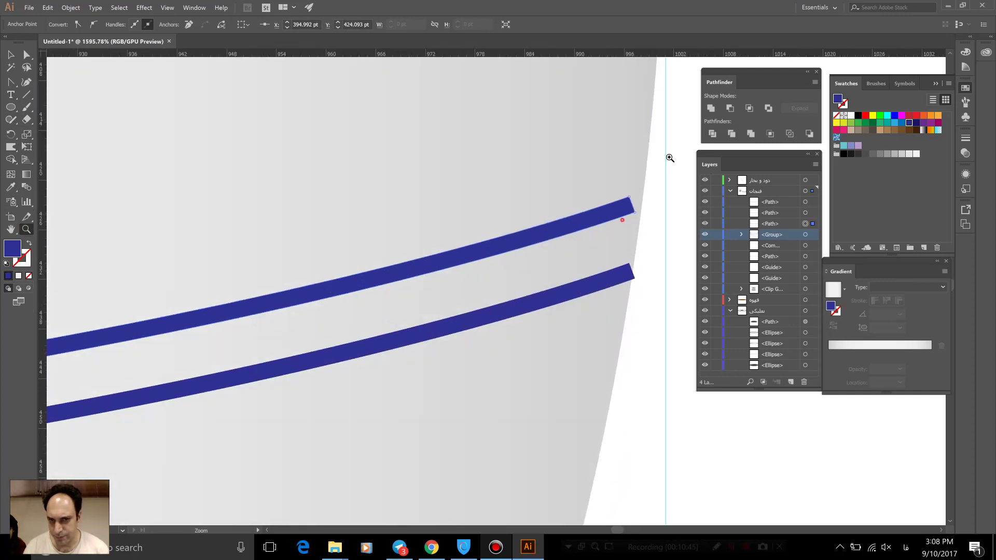
drag(669, 158, 662, 140)
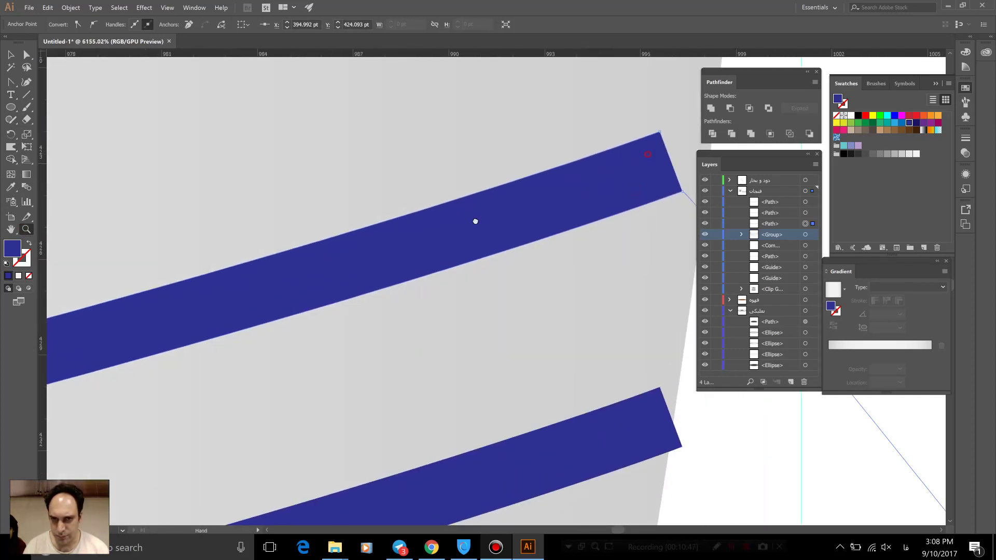
mouse_move(475, 222)
mouse_down()
mouse_move(466, 260)
mouse_move(536, 180)
mouse_up()
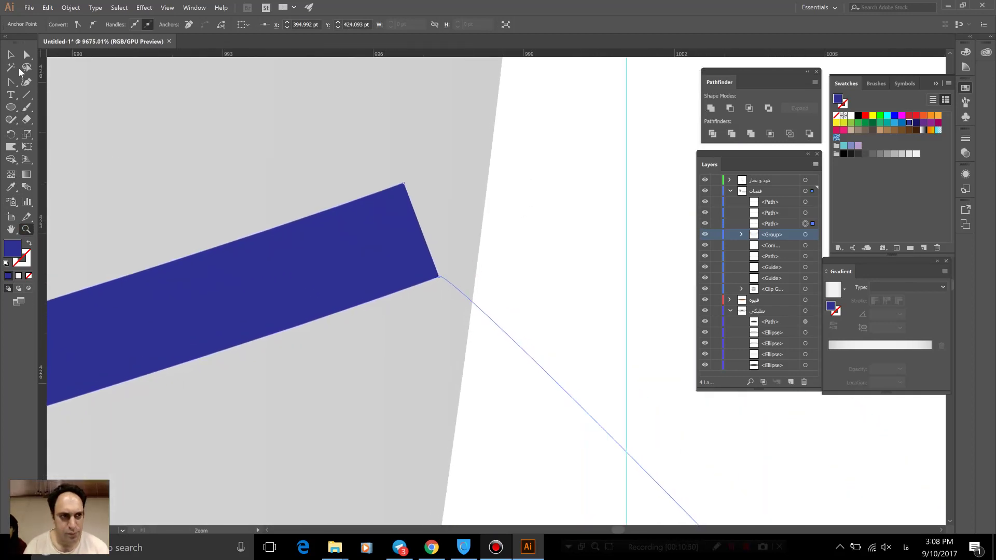
click(27, 54)
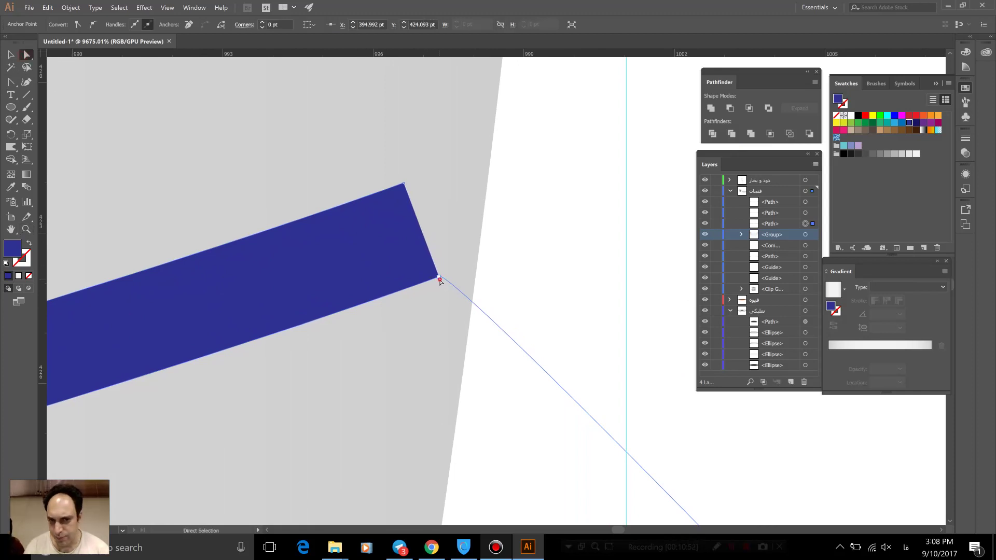
drag(439, 278, 477, 265)
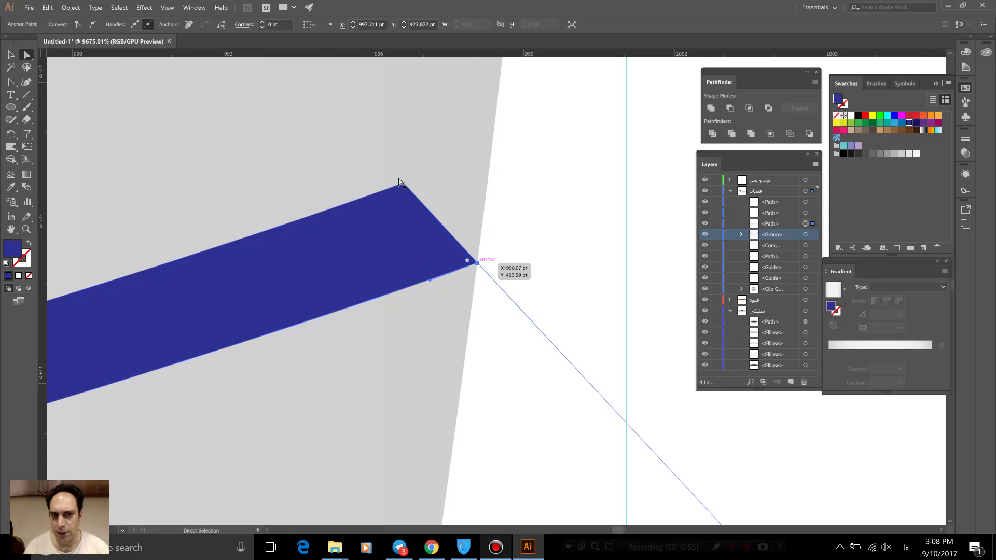
mouse_move(404, 183)
mouse_down()
mouse_move(480, 166)
mouse_move(491, 153)
mouse_up()
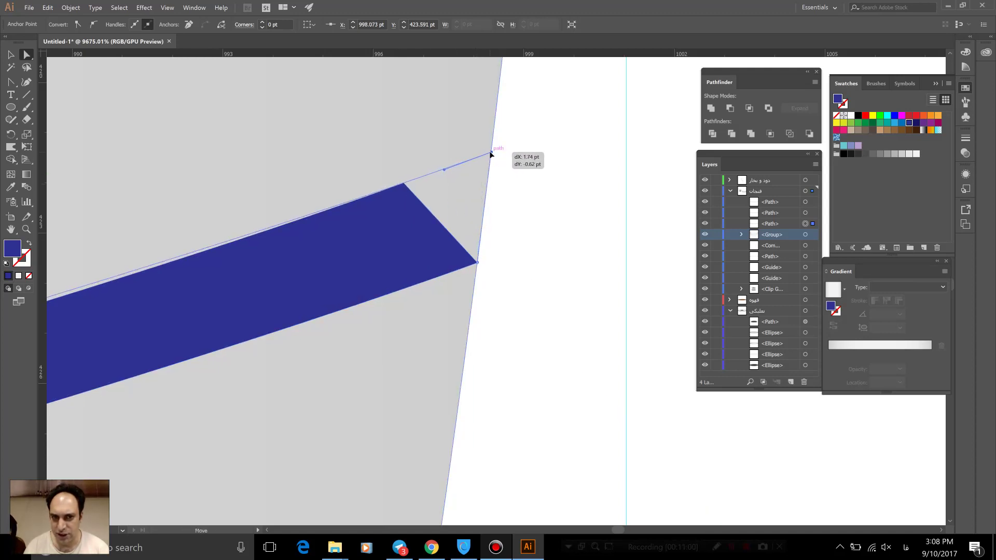
drag(491, 153, 490, 152)
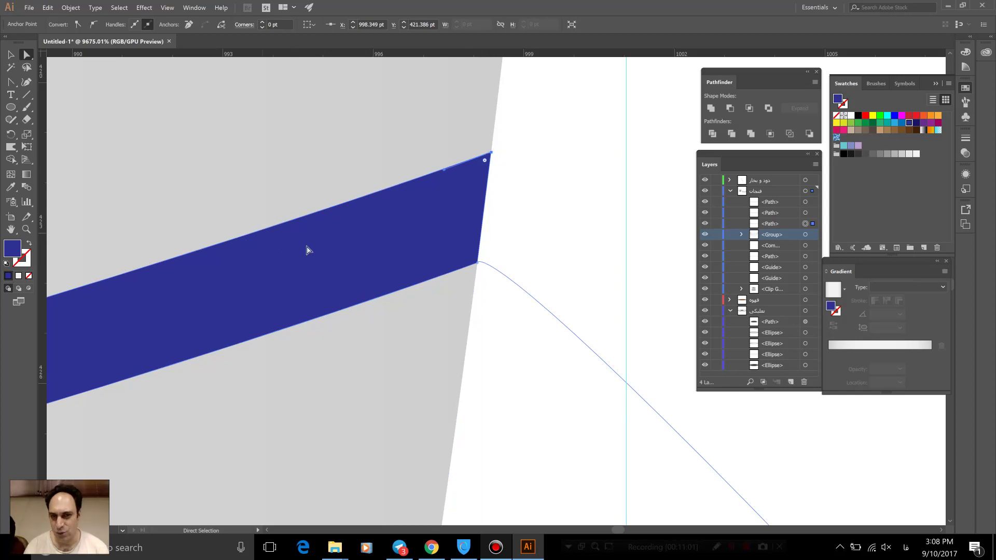
key(ctrl+0)
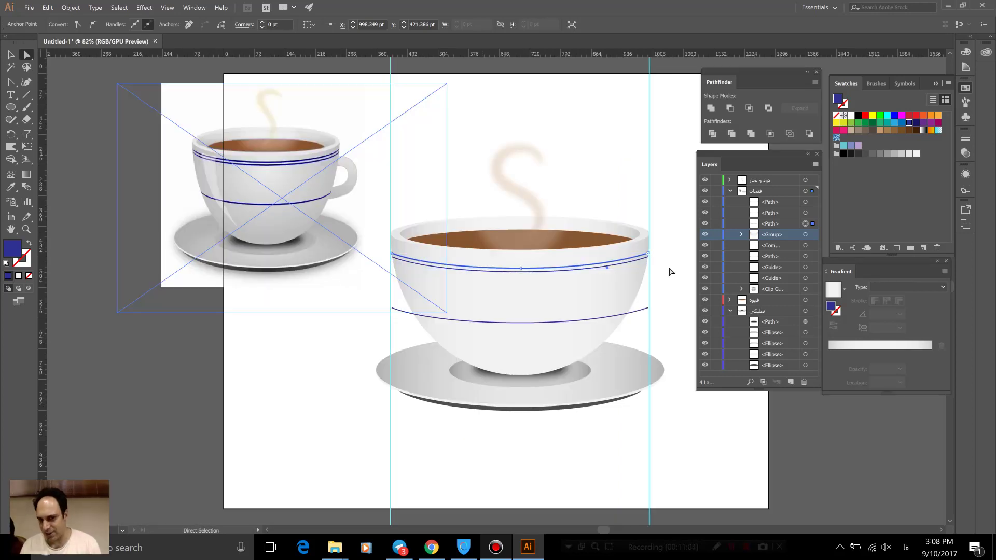
- Zoom onto the second rim stripe and expand its fill and stroke into a shape
click(655, 317)
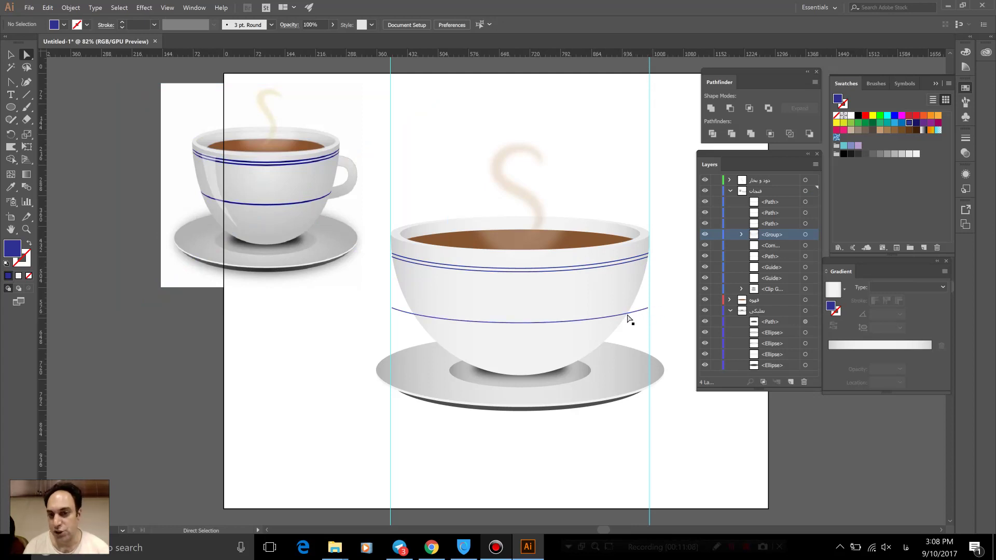
click(26, 230)
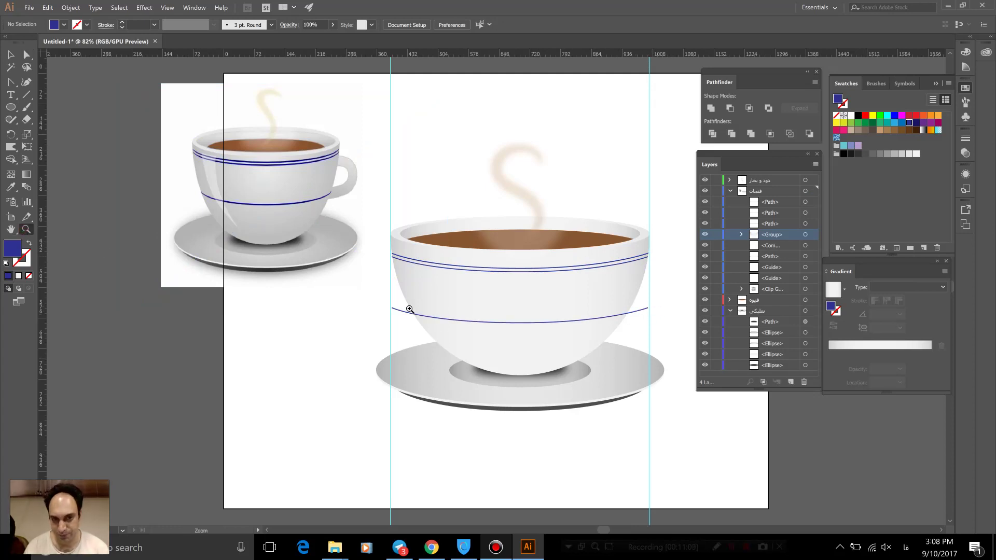
click(394, 263)
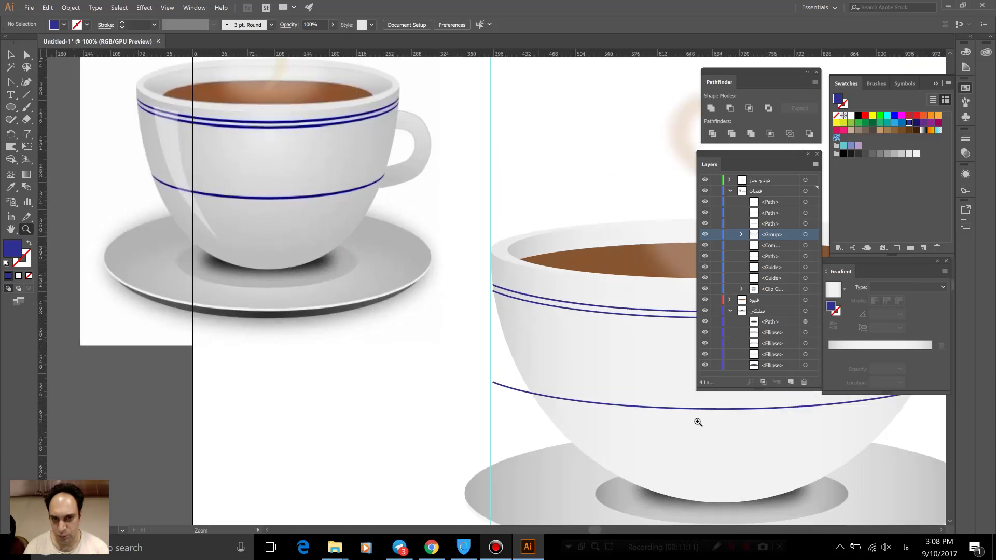
mouse_move(506, 306)
mouse_down()
mouse_move(538, 349)
mouse_move(737, 467)
mouse_move(373, 307)
mouse_up()
click(11, 54)
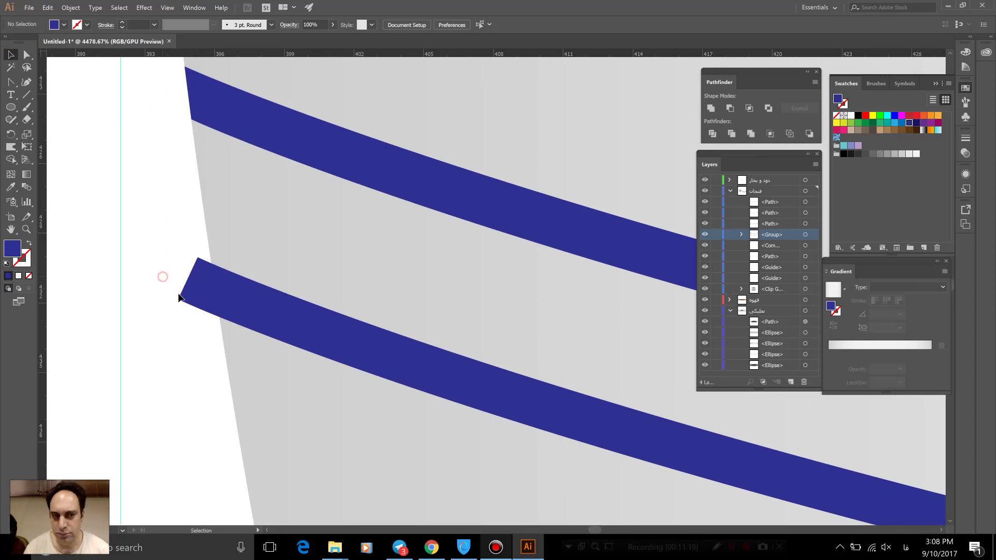
drag(206, 338, 207, 339)
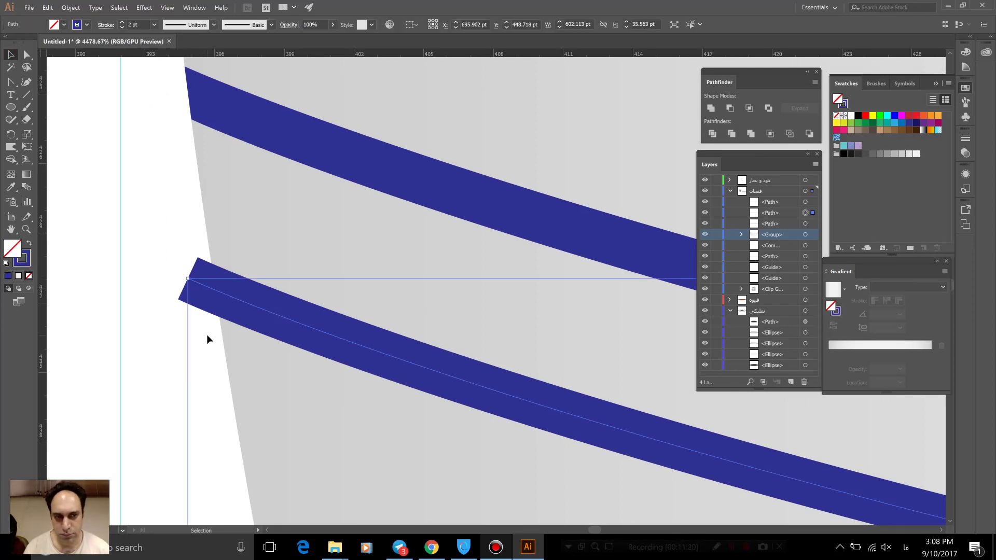
click(67, 8)
click(78, 116)
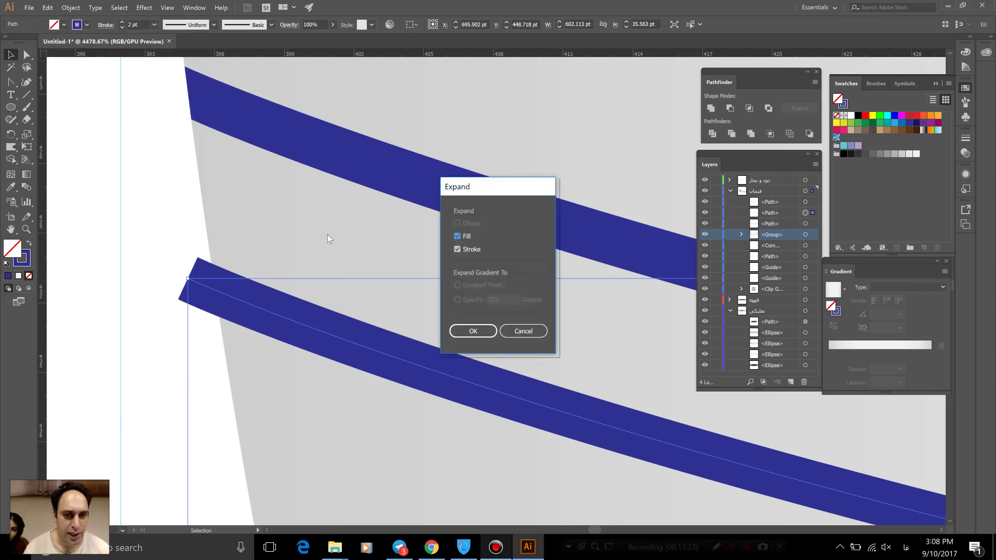
click(467, 331)
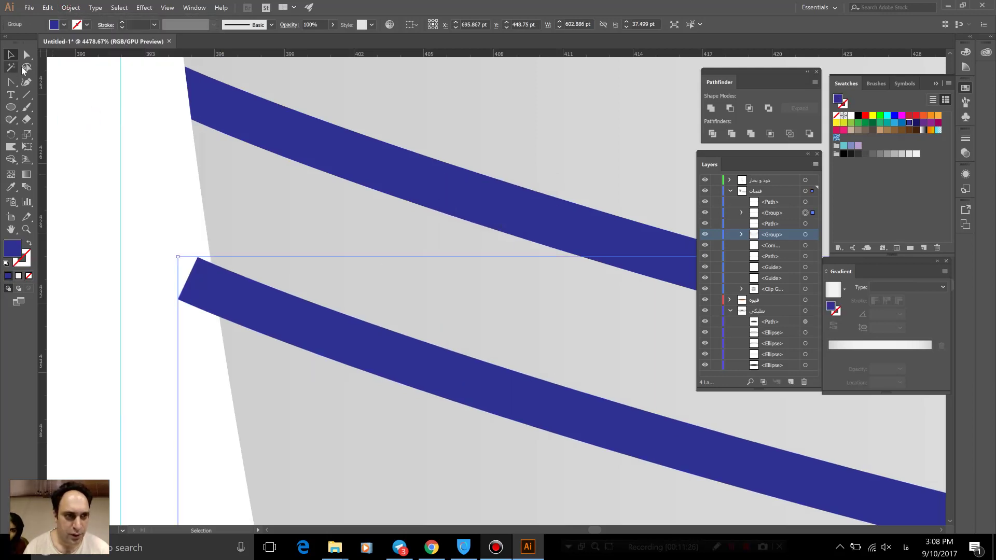
- Drag the stripe's protruding left corner anchor onto the cup's edge
click(26, 54)
mouse_move(197, 258)
mouse_down()
mouse_move(213, 266)
mouse_move(218, 315)
mouse_up()
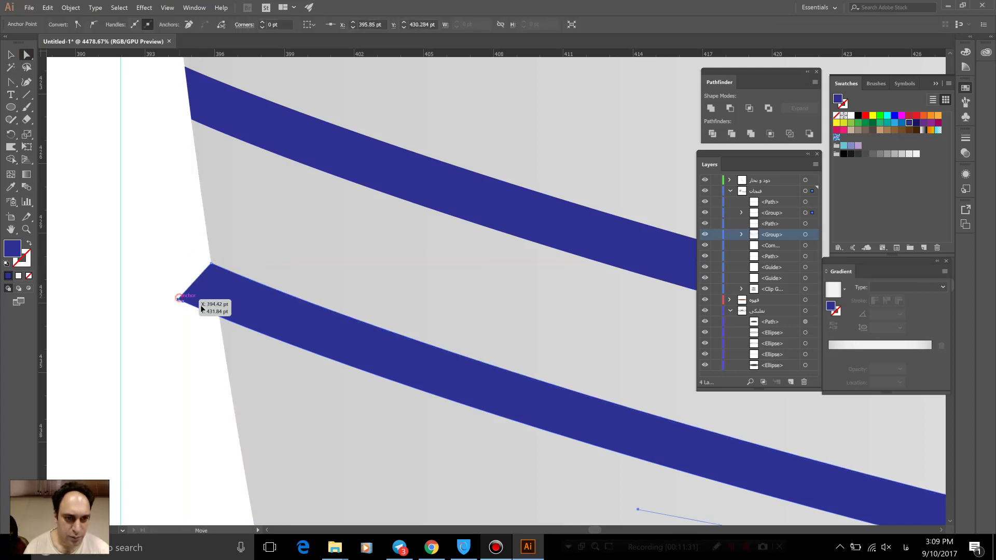
drag(218, 316, 220, 316)
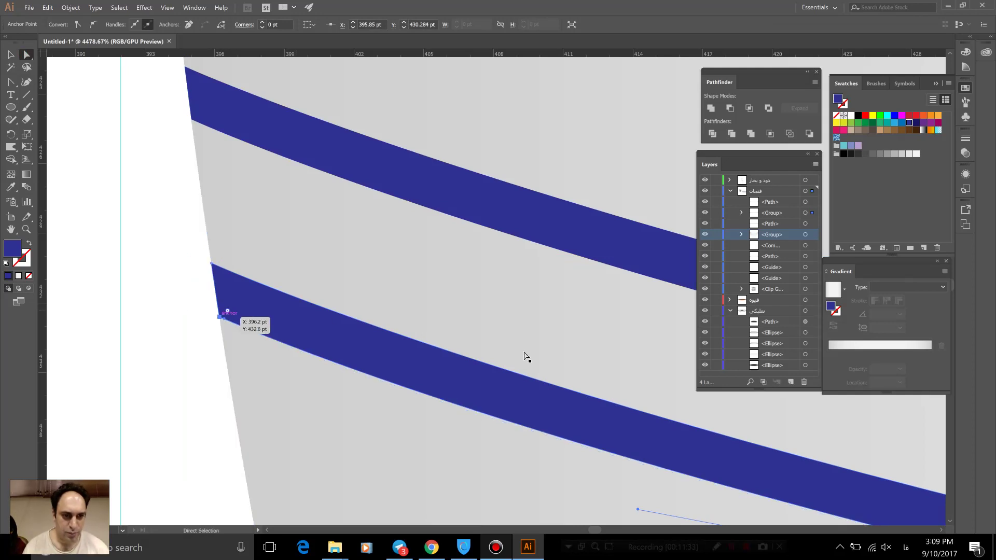
drag(712, 422, 166, 348)
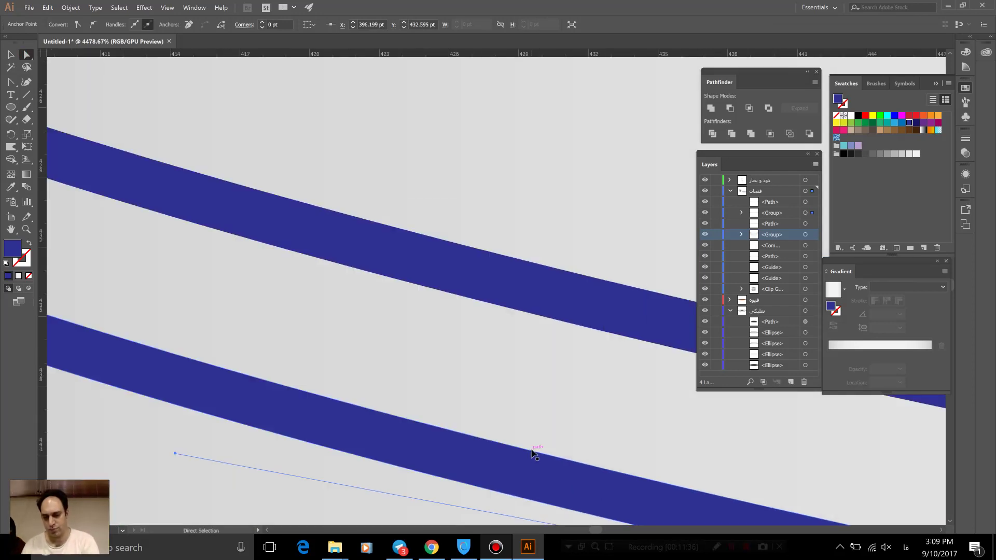
key(ctrl+0)
- Move the second rim stripe's lower and upper right corners onto the cup's right edge
key(z)
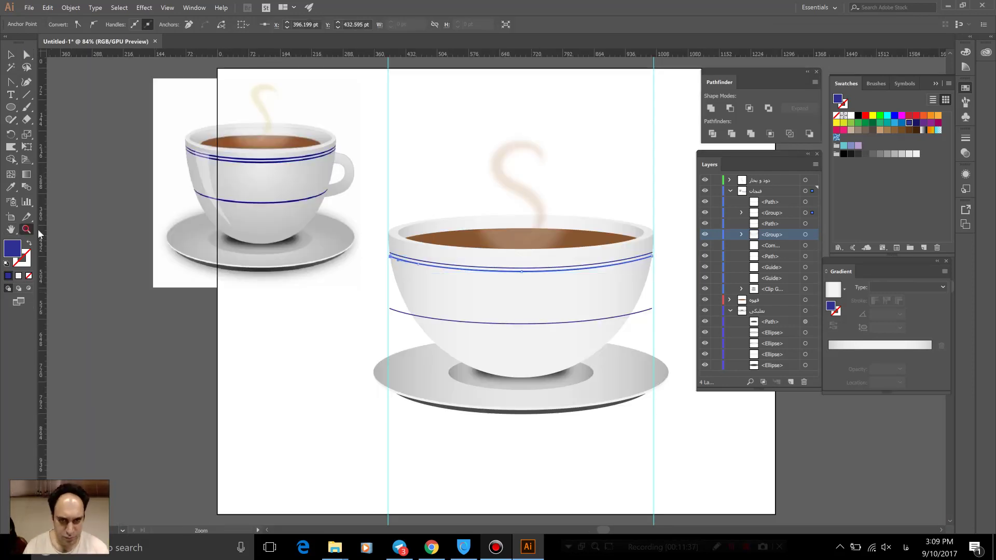
drag(655, 259, 740, 181)
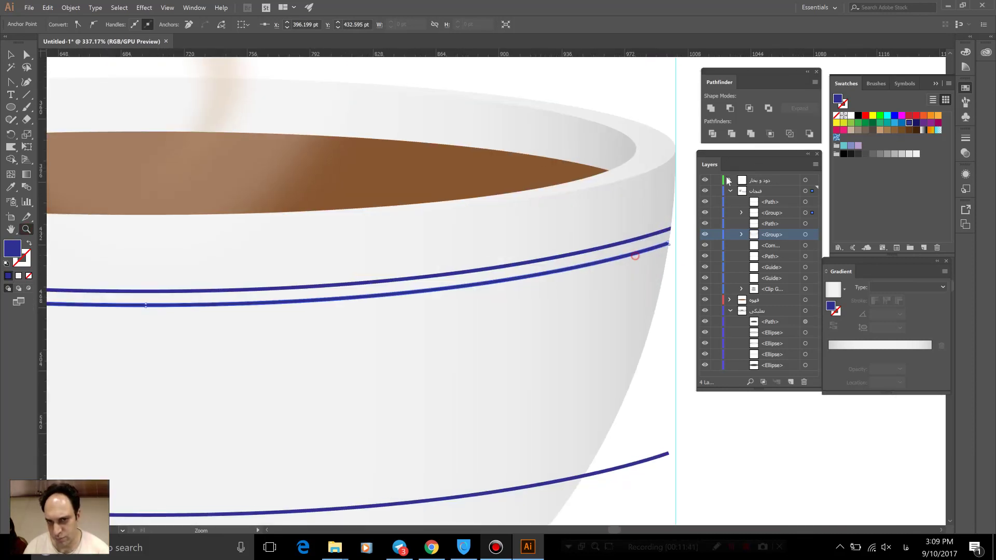
drag(633, 256, 779, 123)
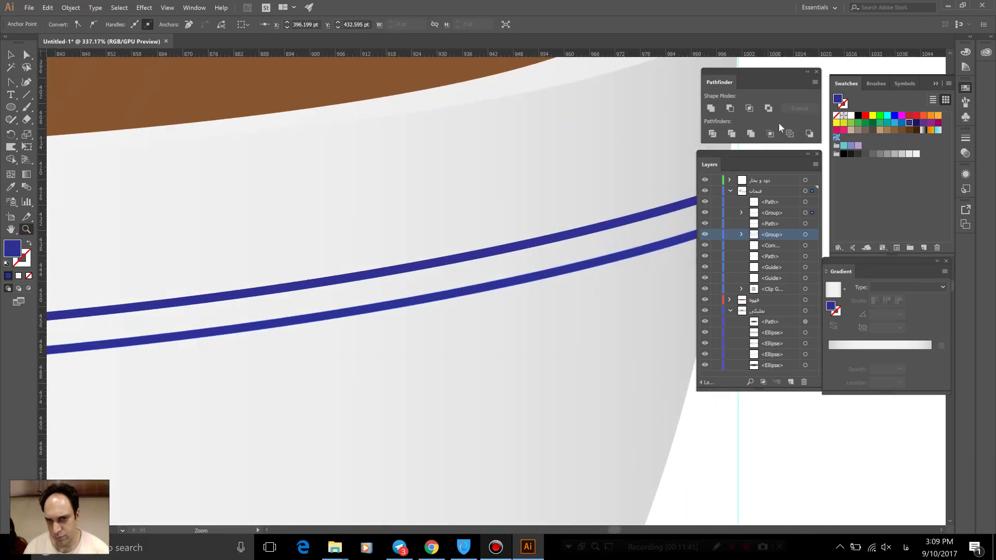
mouse_move(555, 256)
mouse_down()
mouse_move(267, 265)
mouse_move(495, 129)
mouse_up()
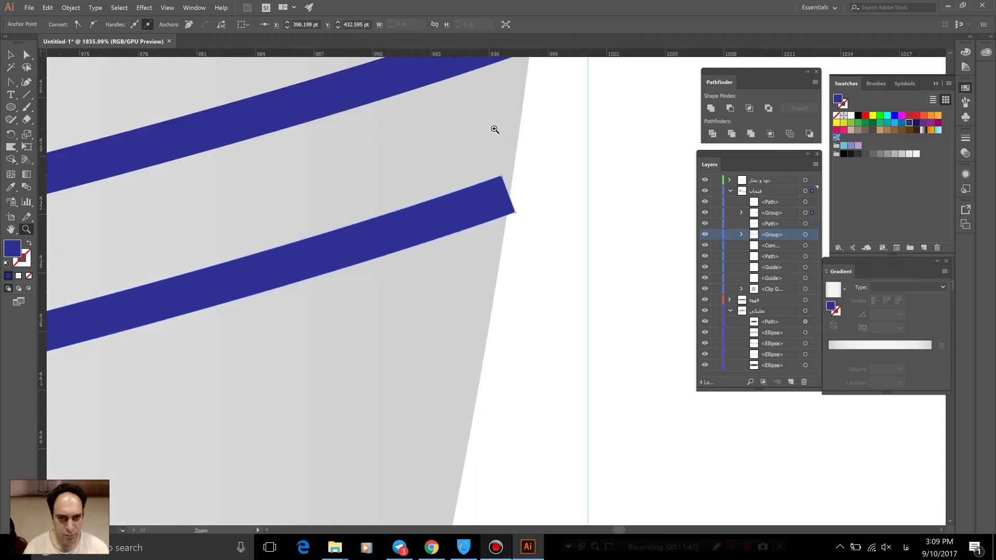
scroll(578, 149, down, 3)
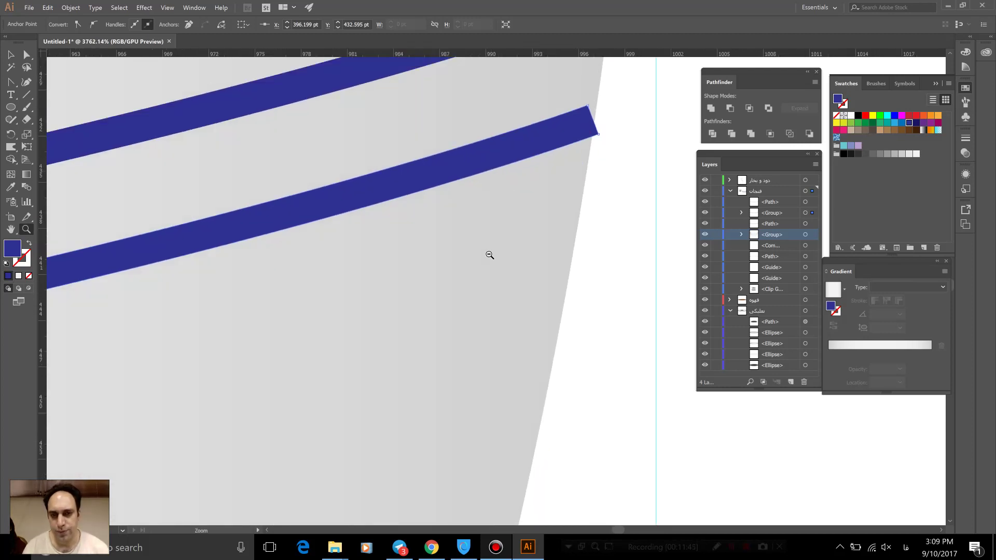
scroll(642, 115, up, 4)
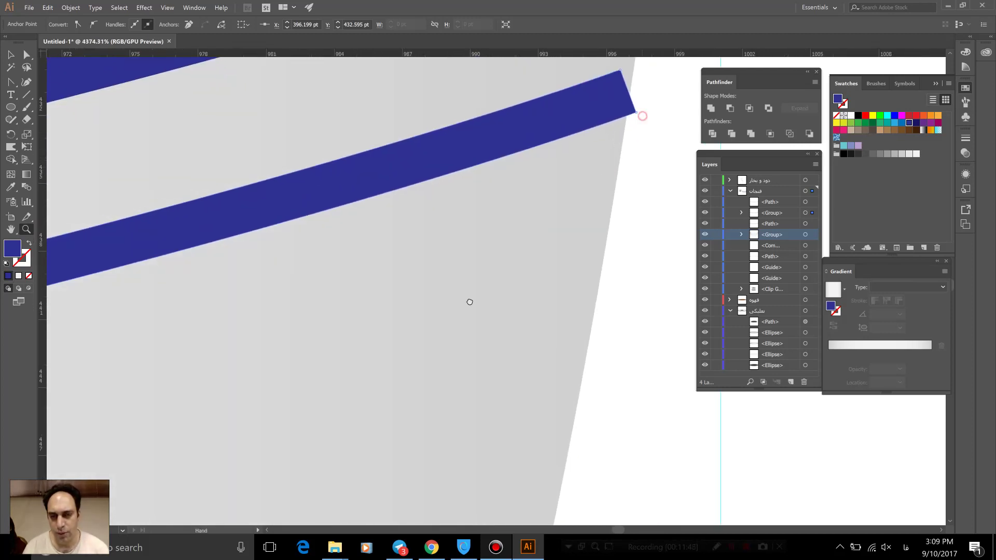
drag(642, 116, 435, 339)
scroll(515, 281, up, 3)
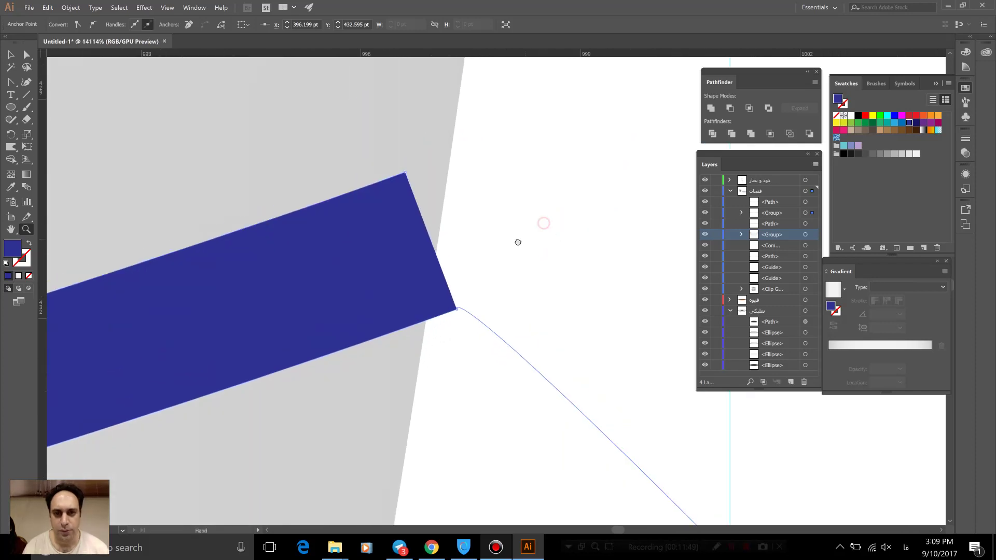
click(27, 55)
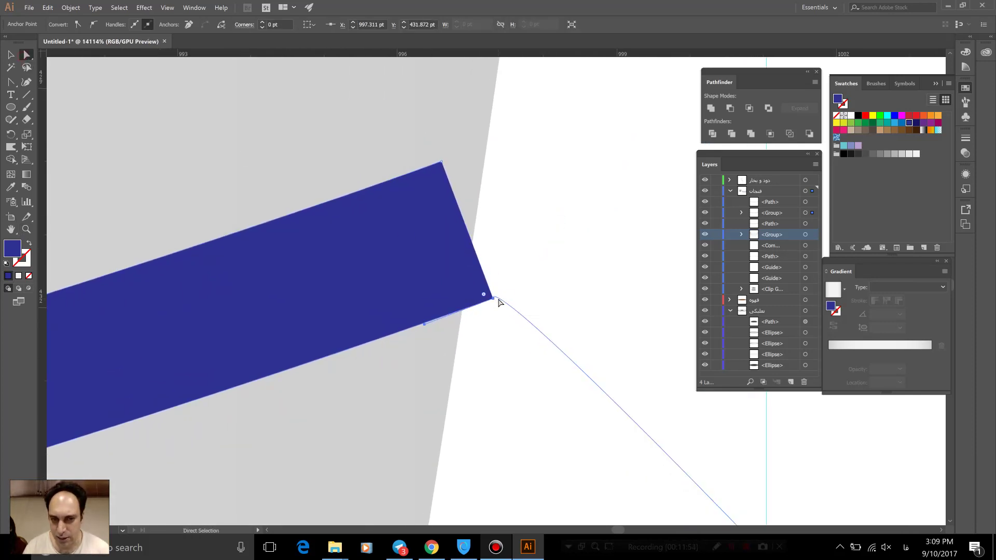
drag(494, 300, 462, 310)
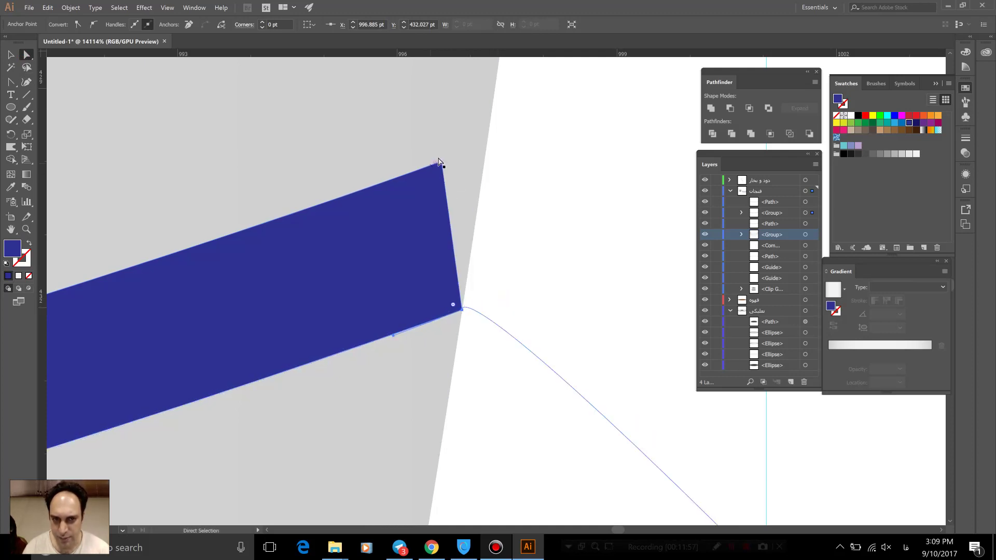
drag(438, 162, 487, 147)
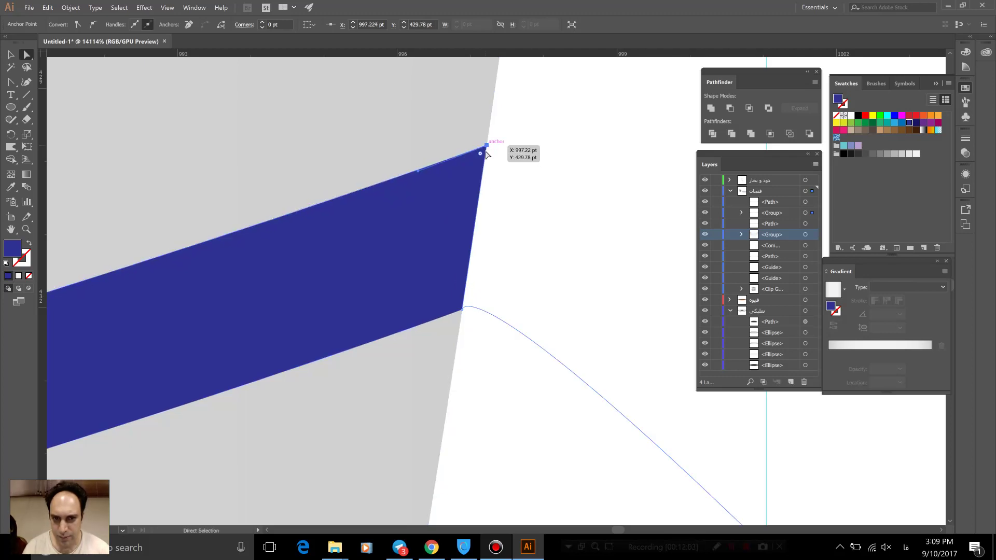
click(535, 290)
key(ctrl+0)
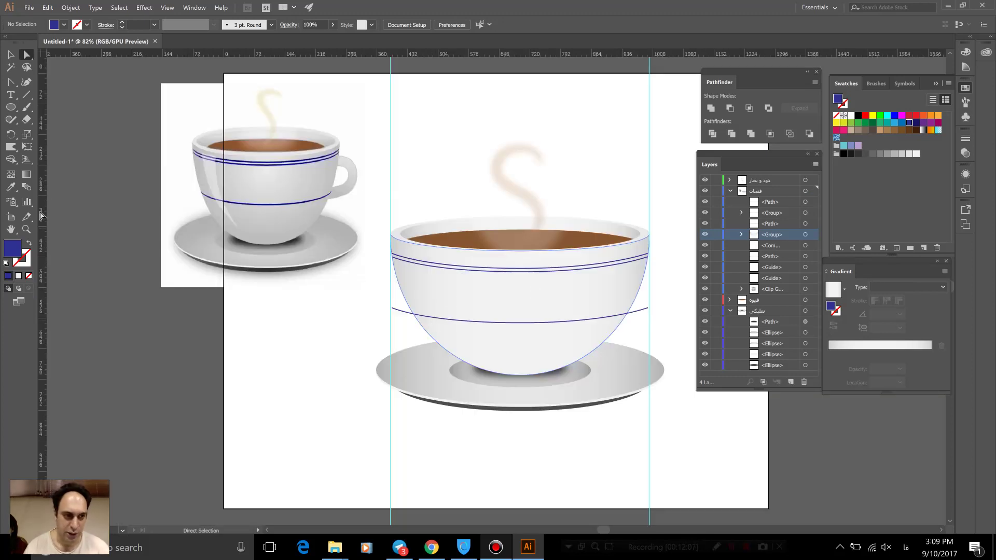
- Select the lower navy stripe and expand its stroke into a filled shape
key(z)
drag(436, 337, 509, 382)
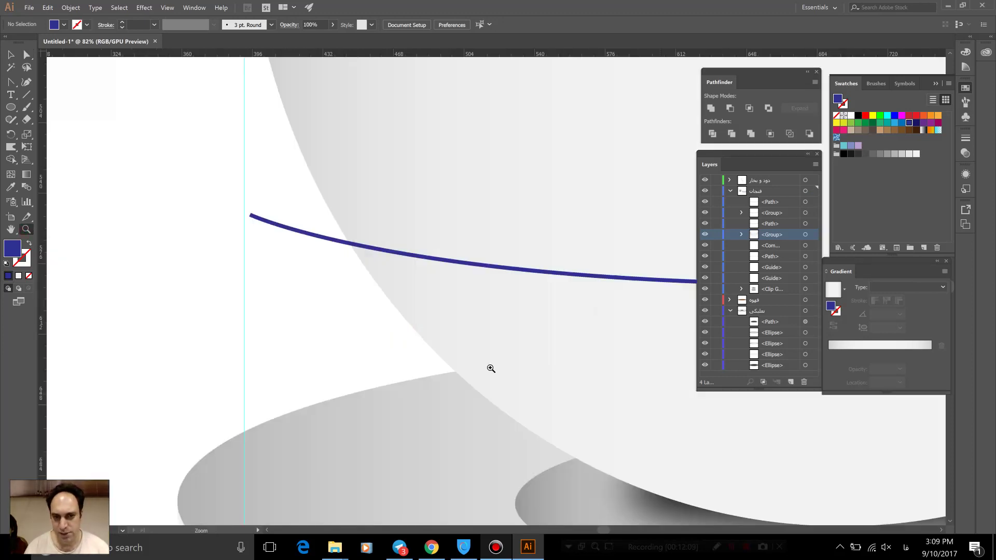
drag(367, 231, 557, 305)
alt+click(557, 305)
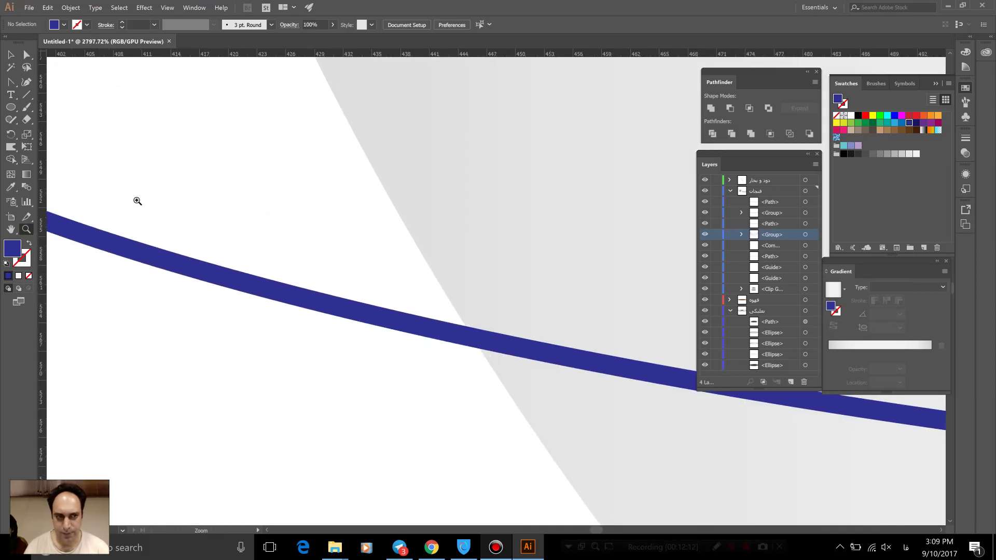
click(17, 54)
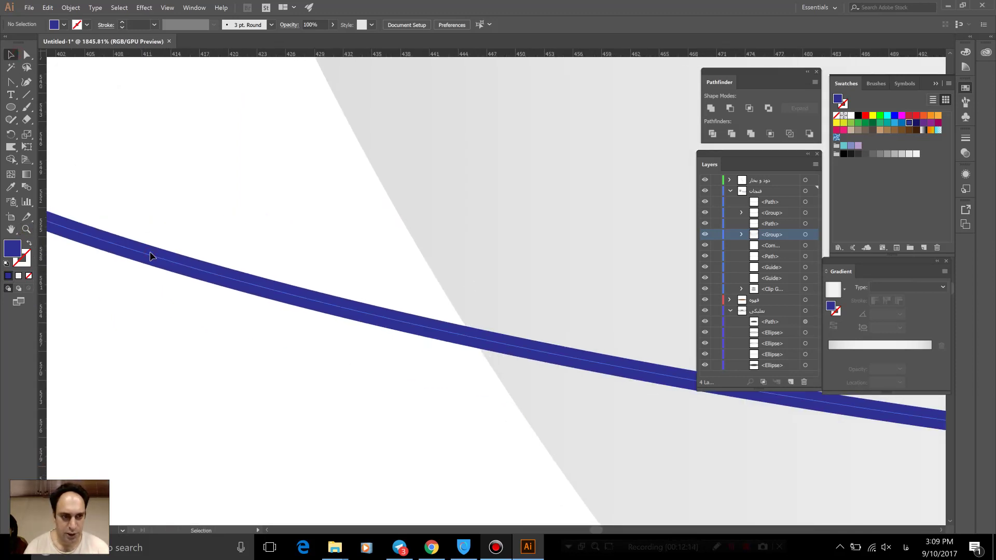
click(71, 7)
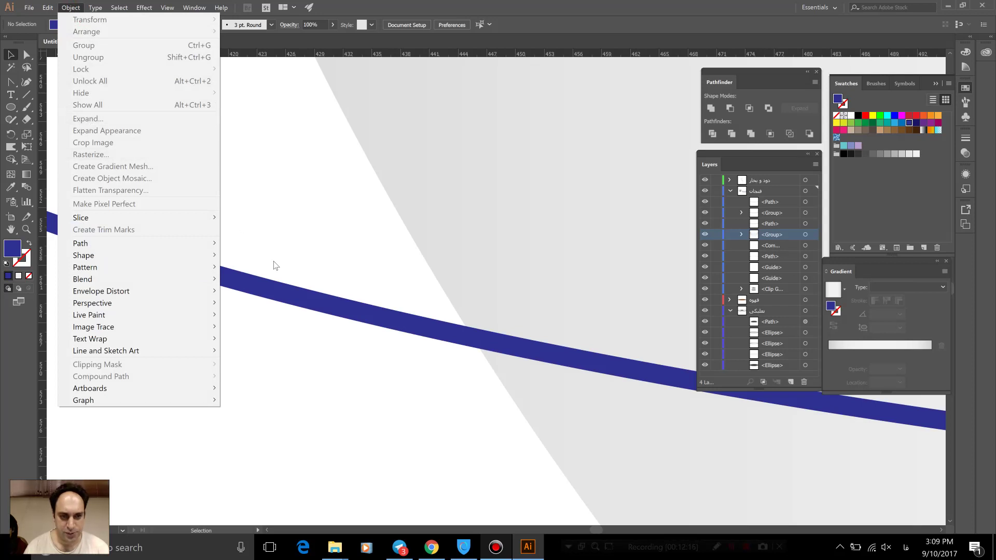
click(281, 289)
click(280, 298)
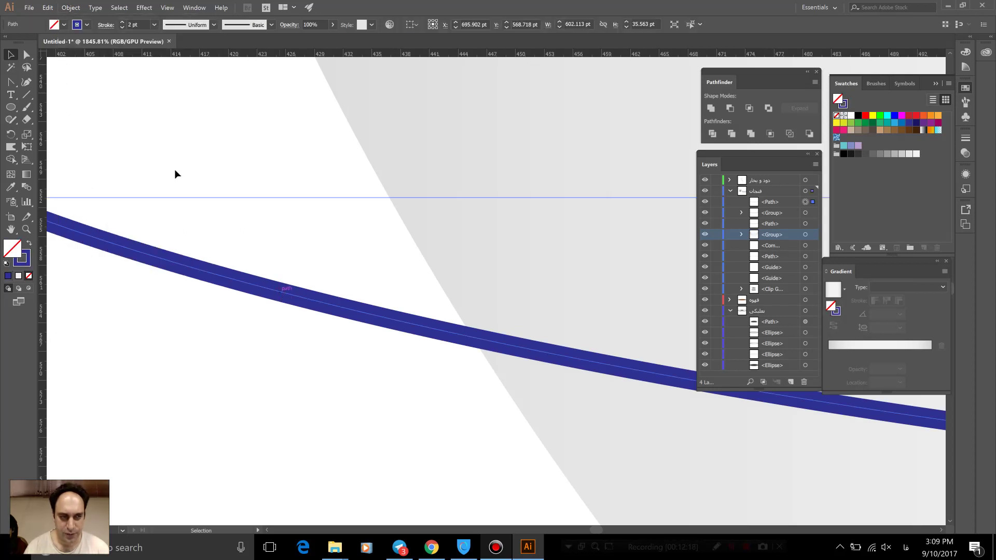
click(73, 8)
click(93, 116)
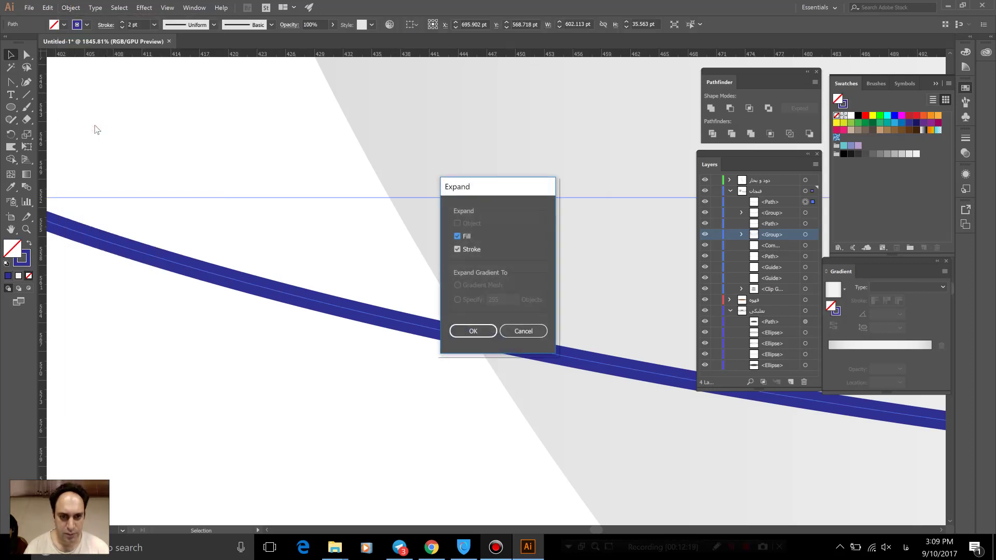
click(469, 331)
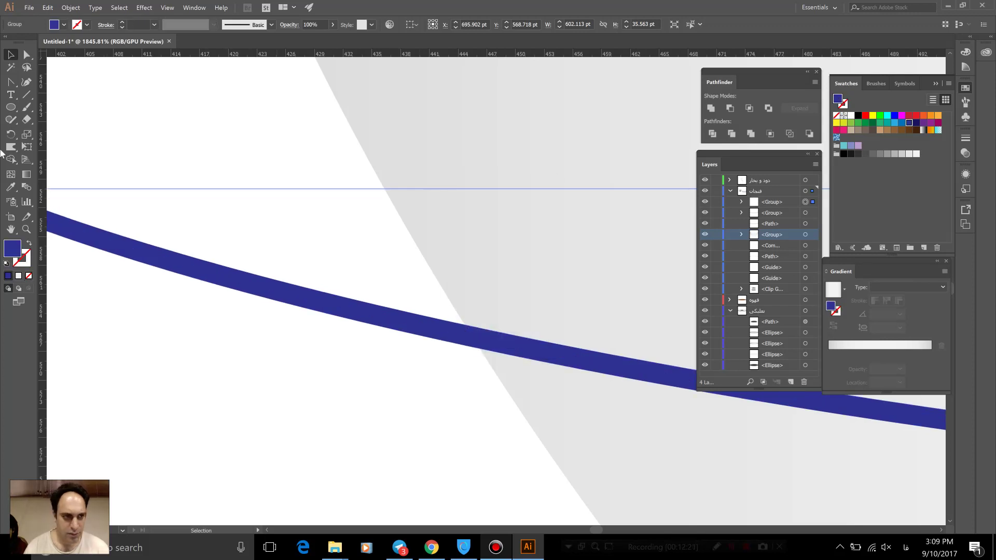
- Erase the stripe's left overhang and a stray leftover piece with the Eraser
click(27, 119)
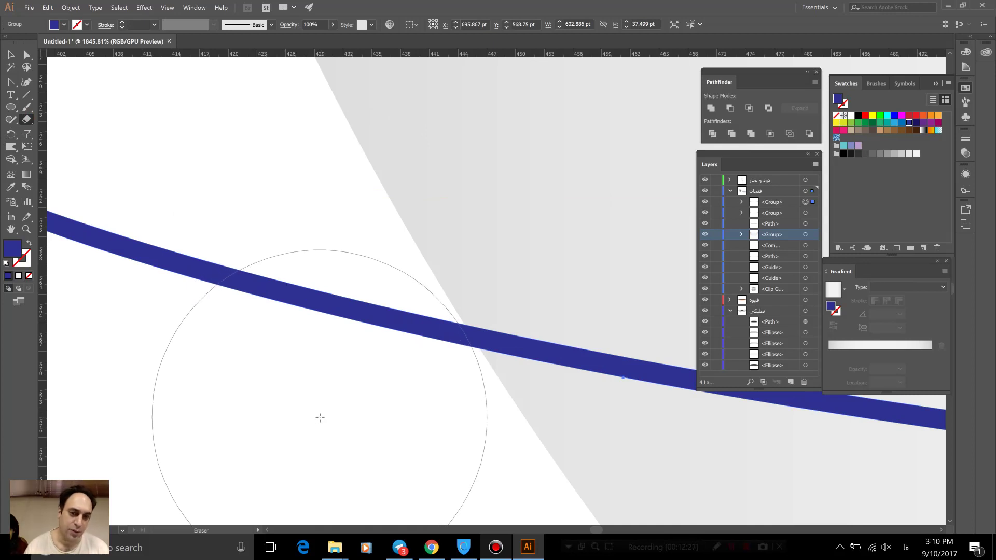
click(321, 419)
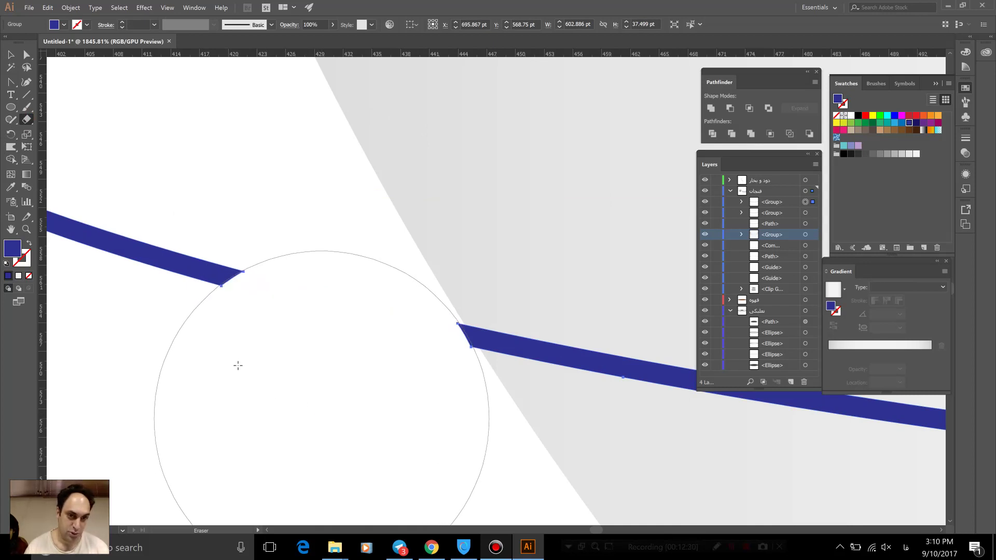
key(ctrl+minus)
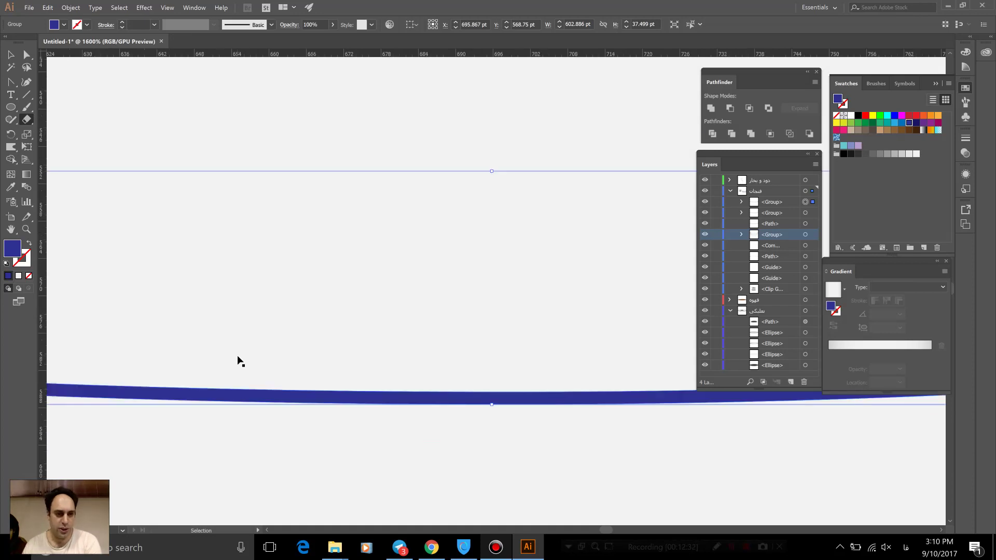
key(ctrl+minus)
key(ctrl+minus)
key(ctrl+minus)
key(ctrl+minus)
key(ctrl+minus)
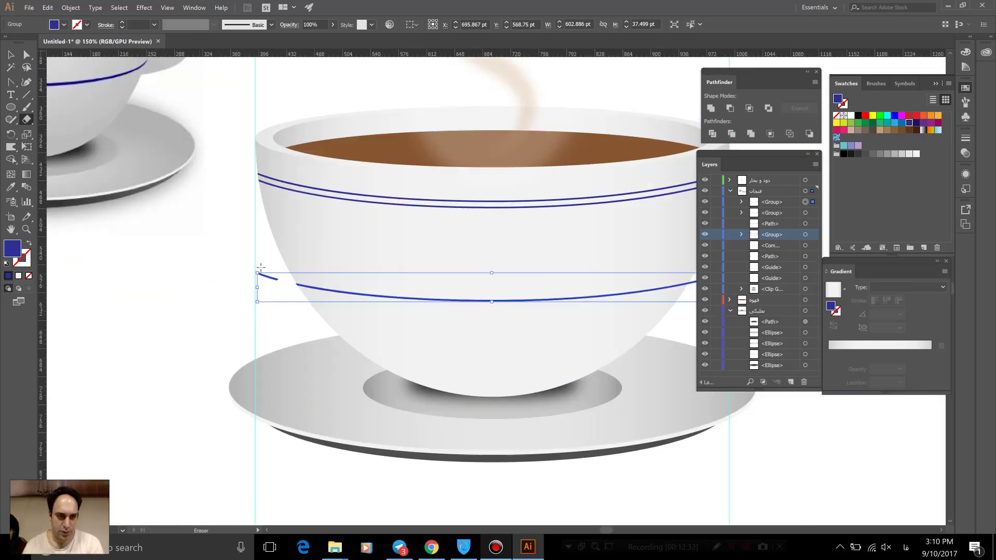
drag(261, 267, 261, 278)
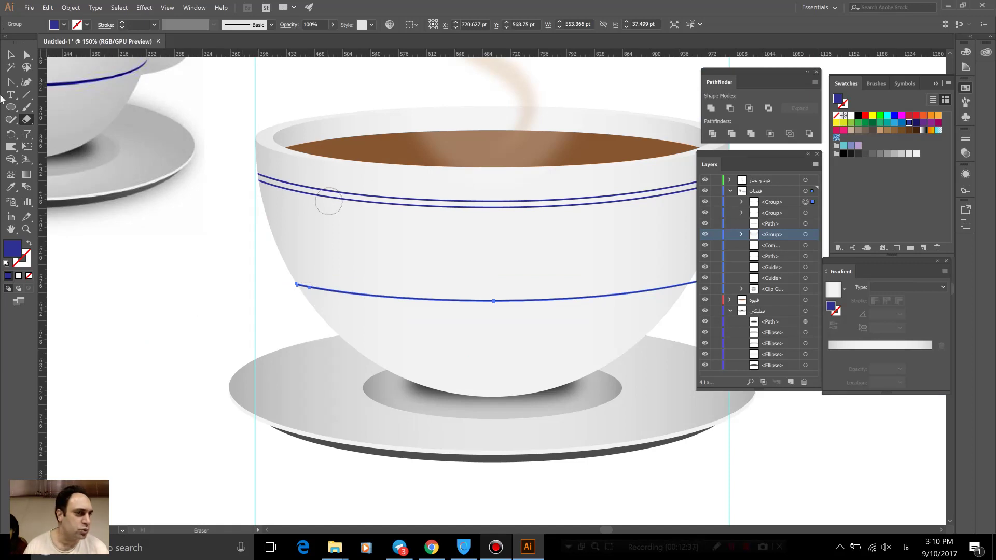
click(27, 229)
- Drag the lower stripe's left corner anchors and handles to follow the cup's left edge
mouse_move(275, 270)
mouse_down()
mouse_move(420, 333)
mouse_move(564, 454)
mouse_up()
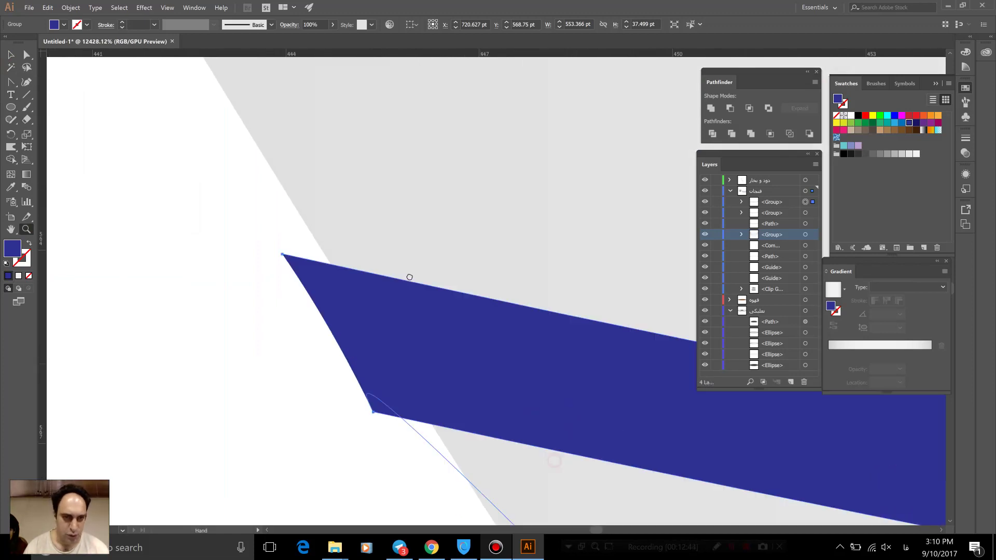
click(26, 57)
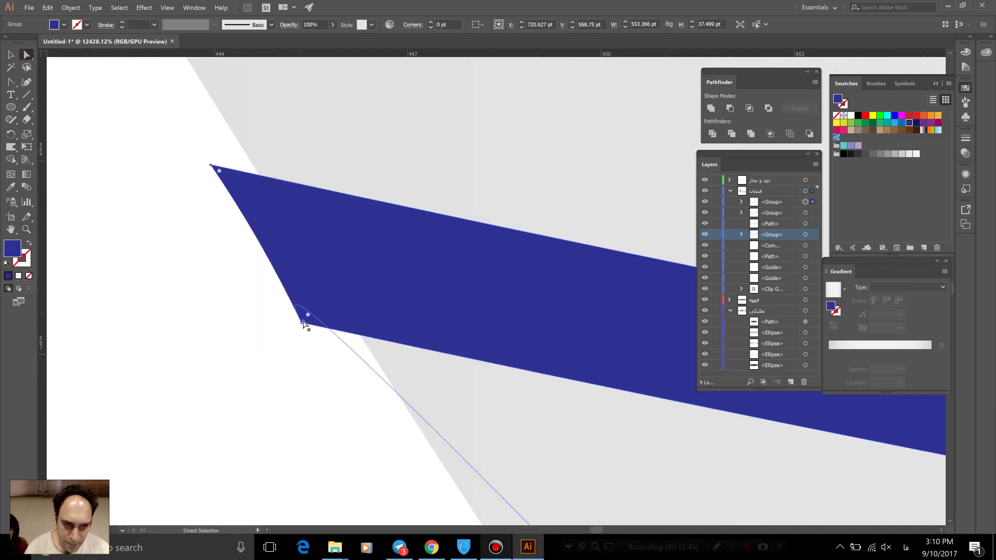
click(302, 322)
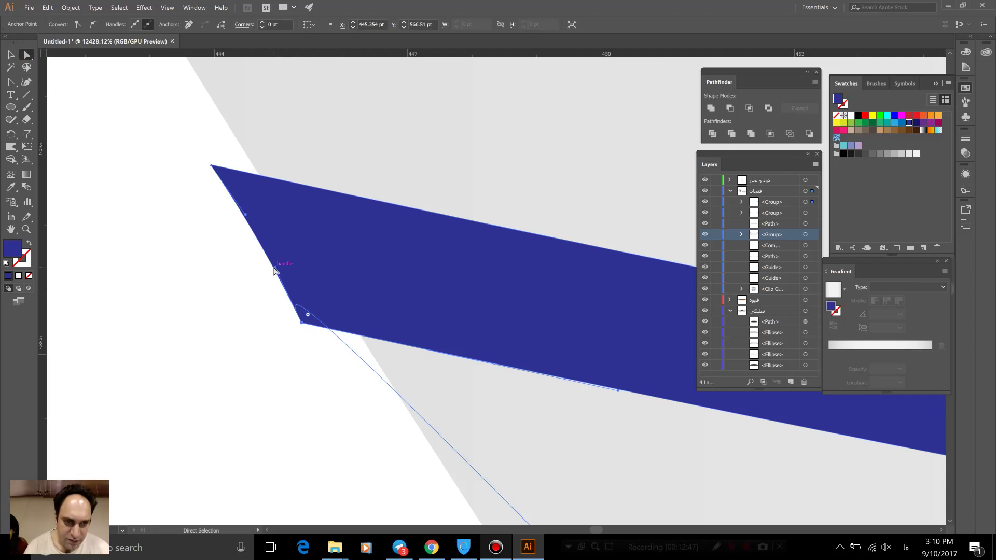
drag(317, 328, 354, 321)
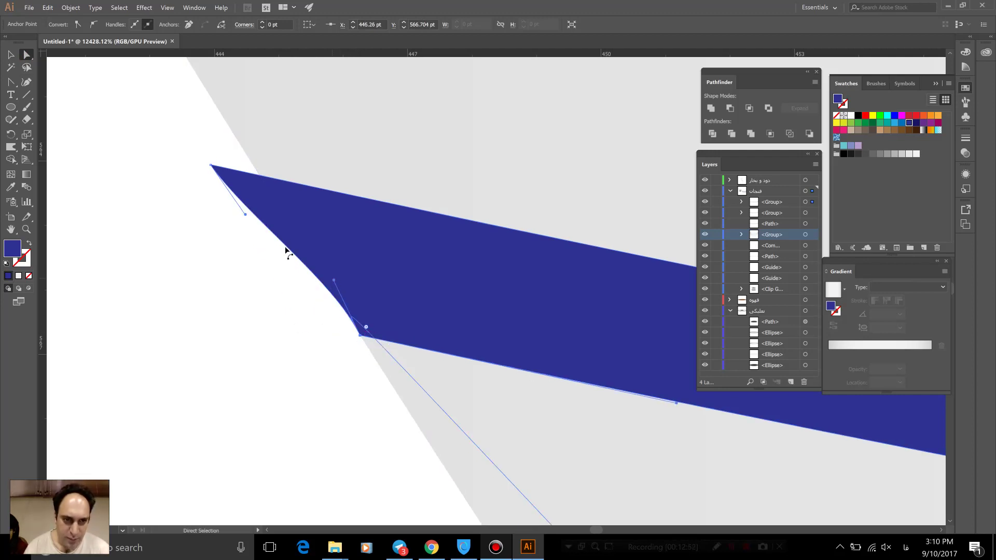
drag(212, 171, 260, 176)
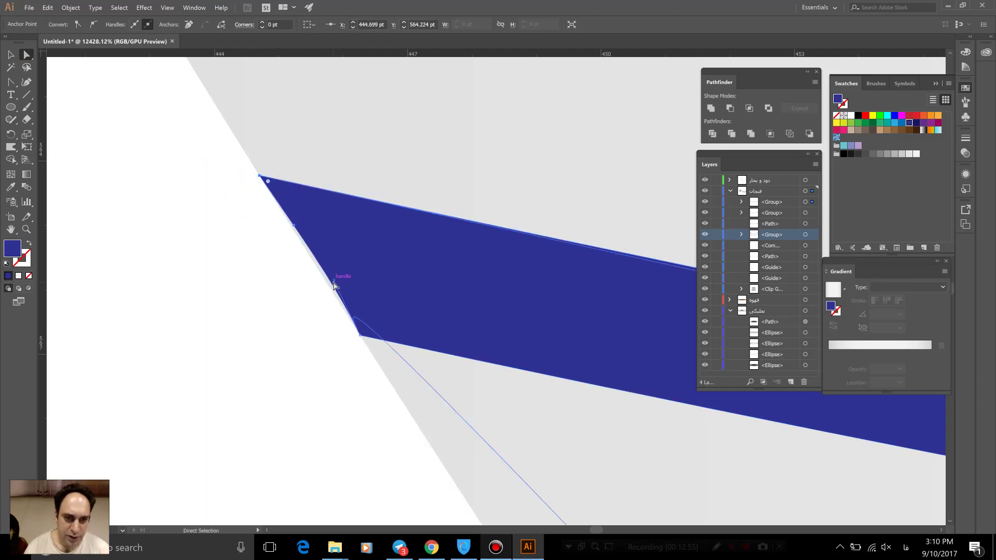
drag(332, 285, 327, 284)
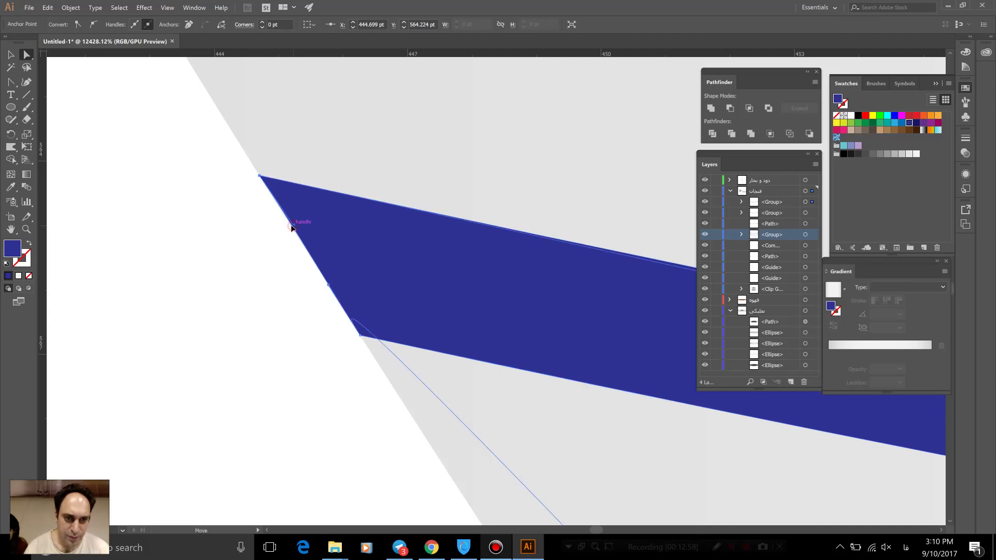
drag(292, 228, 268, 181)
click(297, 325)
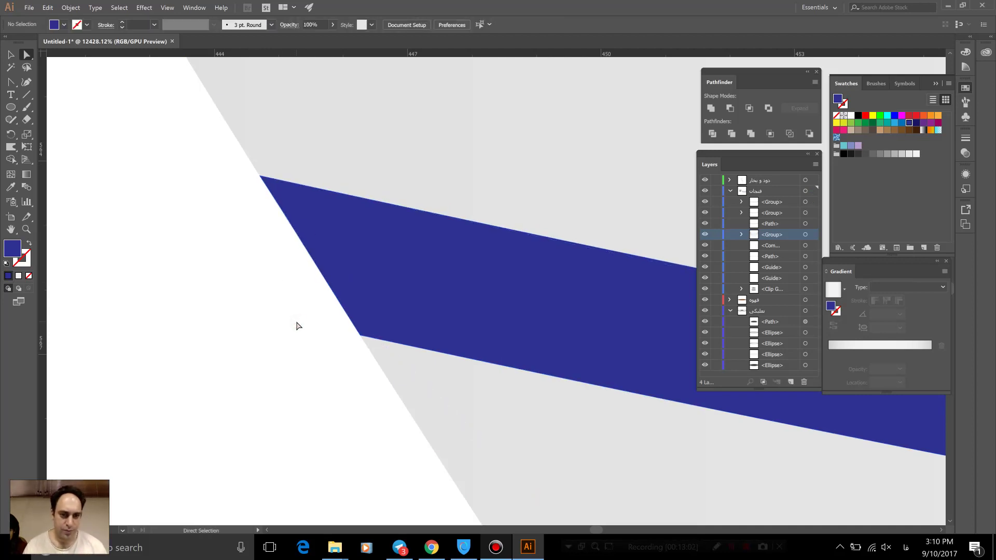
key(ctrl+0)
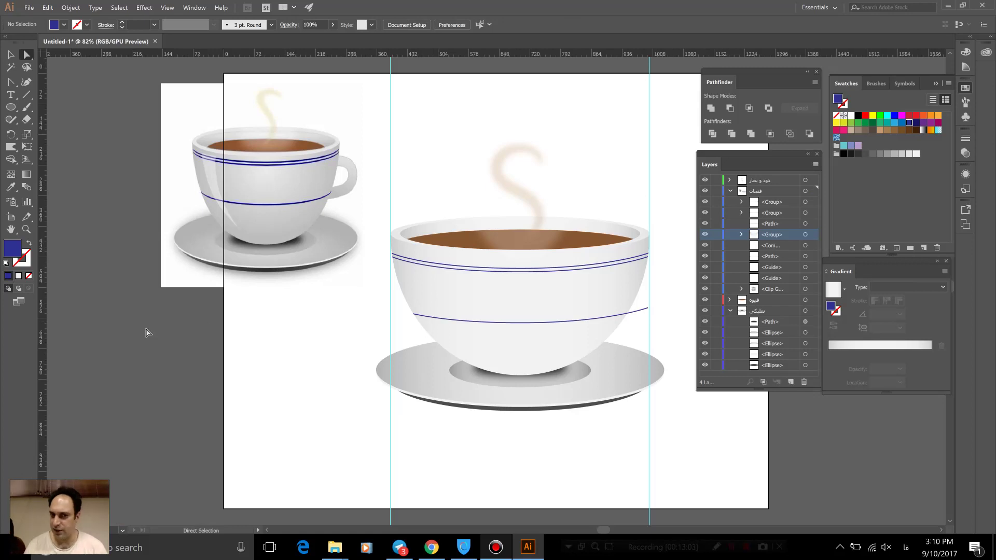
- Zoom in on the lower stripe's right end and select the stripe
click(29, 231)
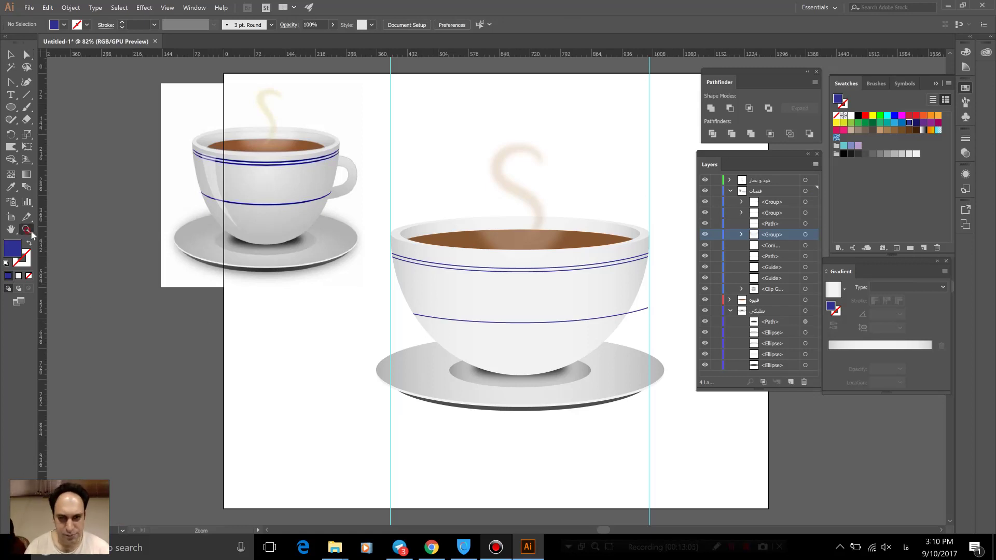
click(662, 313)
click(464, 288)
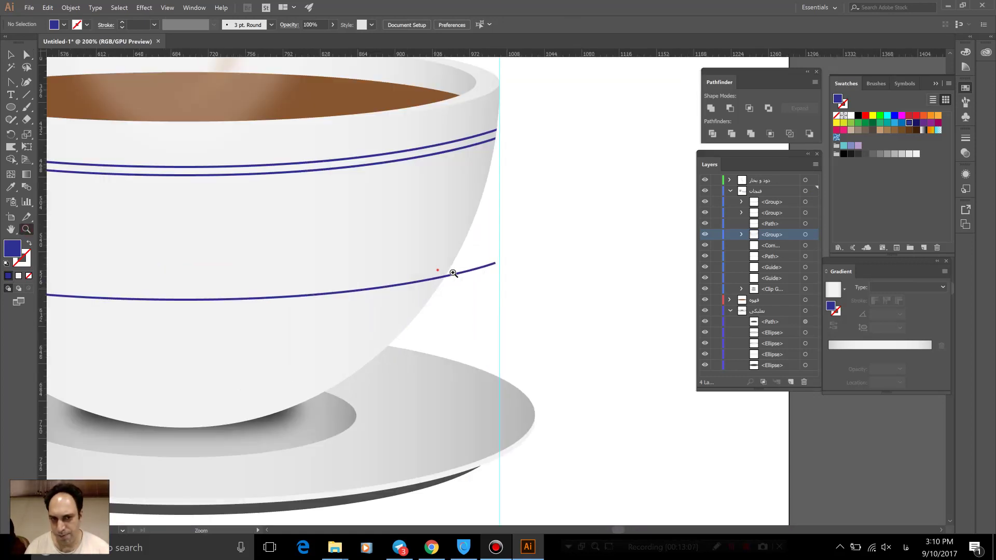
click(453, 273)
click(605, 314)
click(505, 293)
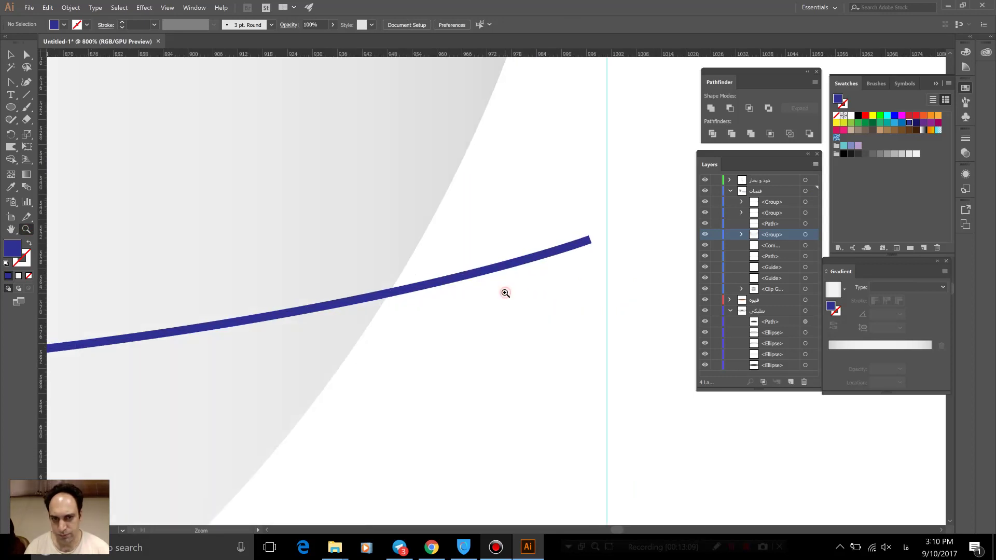
click(12, 54)
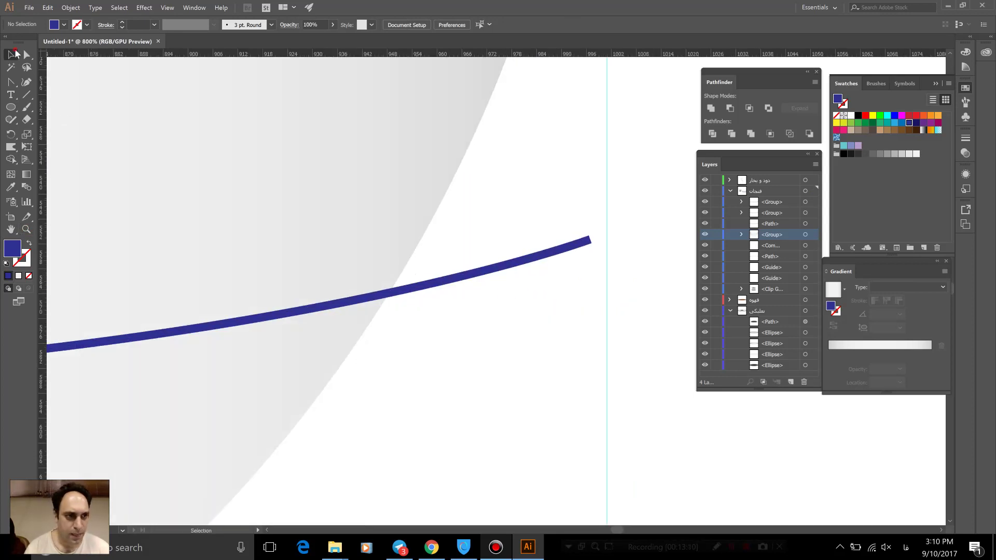
click(422, 287)
- Erase the stripe's right end beyond the cup edge, narrowing it to about 505 pt
key(a)
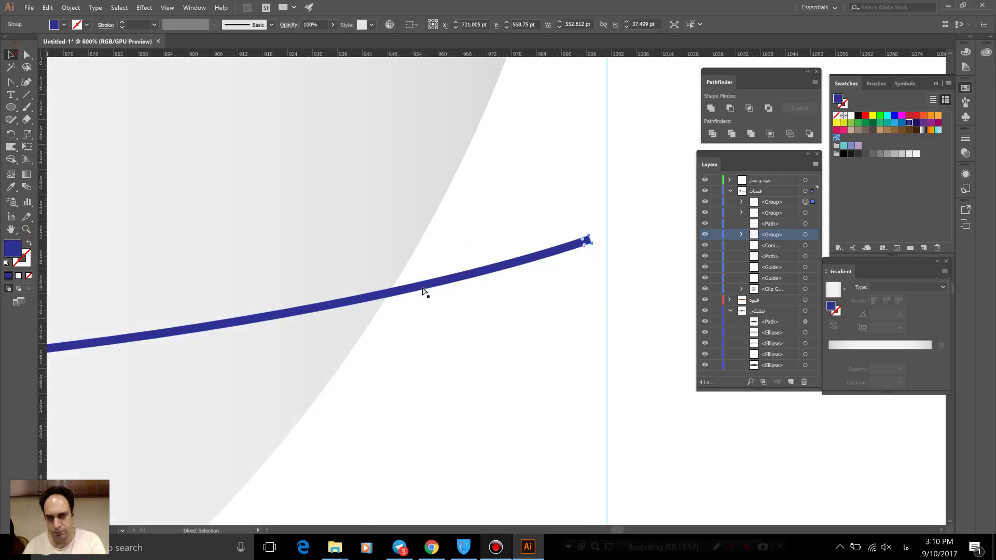
key(ctrl+plus)
key(ctrl+minus)
key(ctrl+minus)
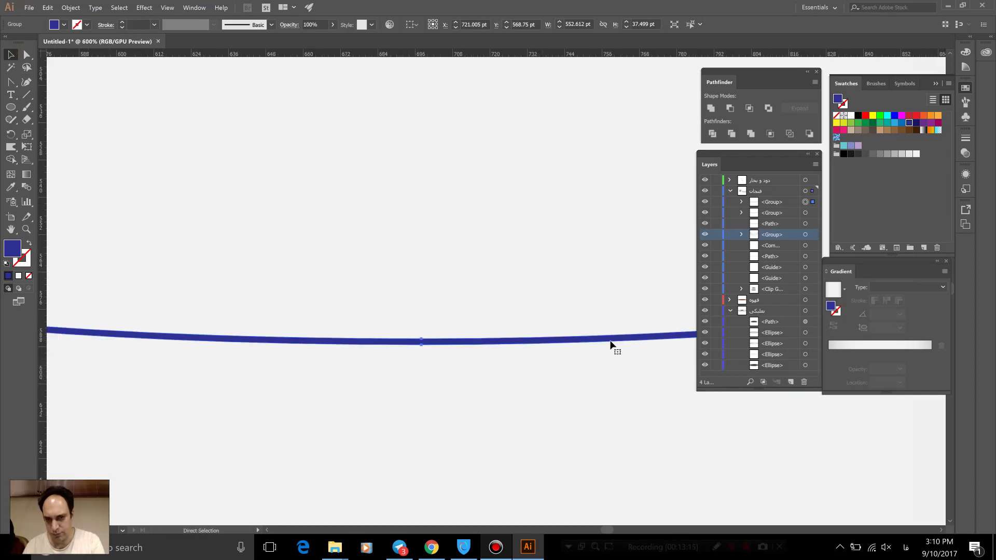
drag(529, 329, 371, 338)
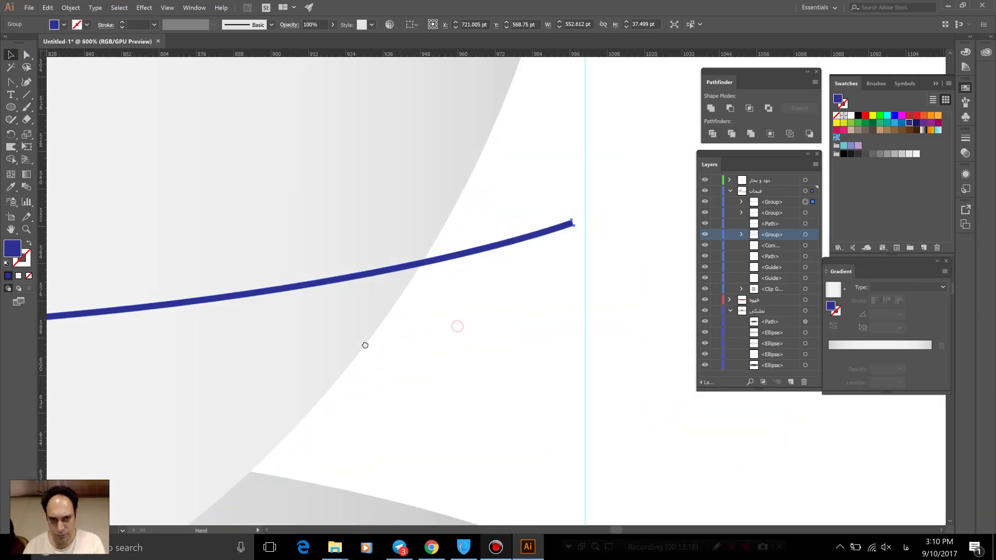
key(a)
mouse_move(497, 354)
mouse_down()
mouse_move(162, 340)
mouse_move(185, 345)
mouse_up()
mouse_move(474, 333)
mouse_down()
mouse_move(299, 318)
mouse_move(242, 341)
mouse_up()
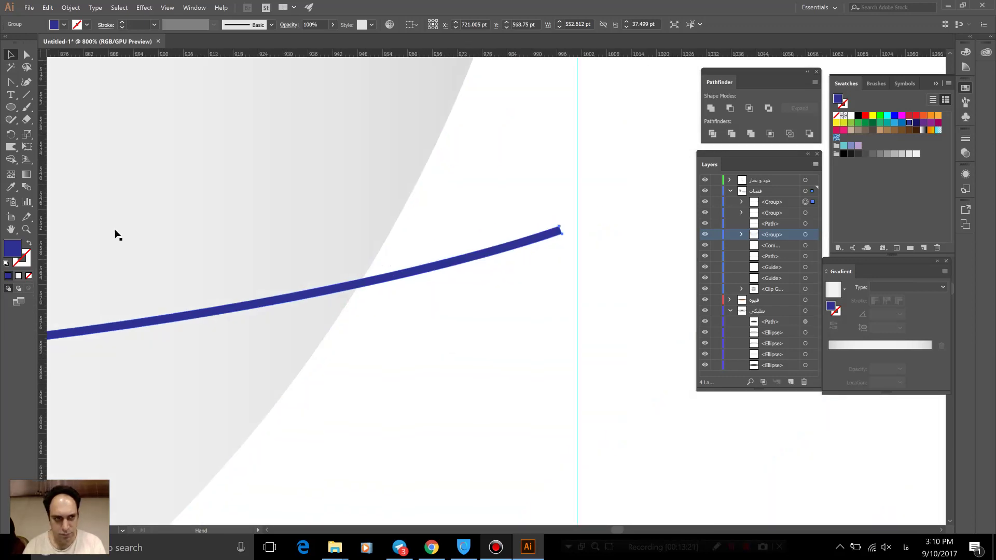
key(shift+e)
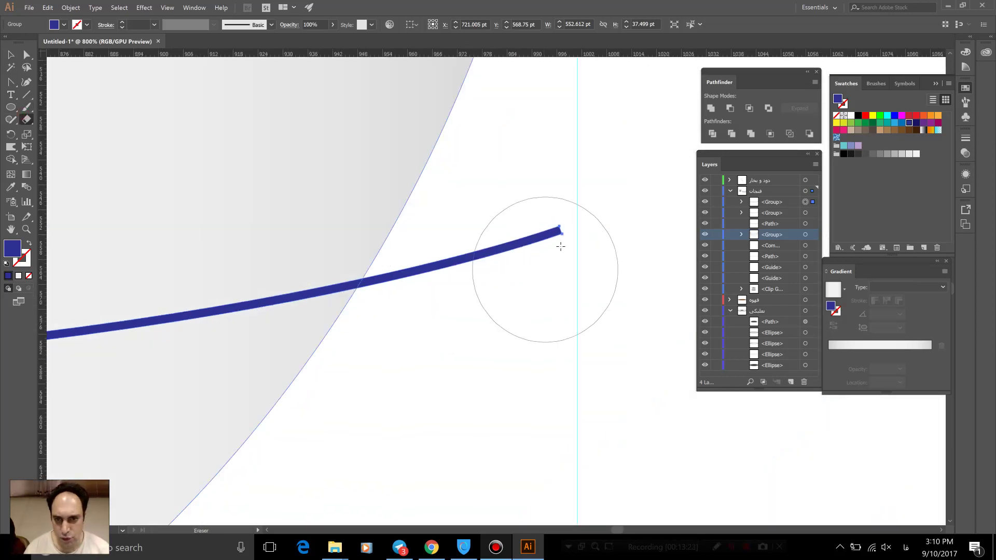
drag(545, 245, 444, 279)
click(443, 279)
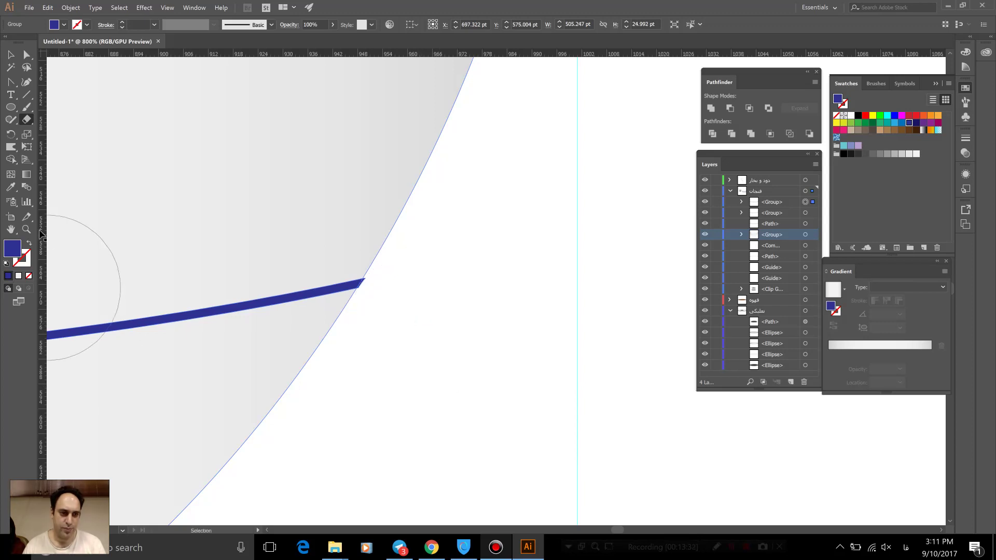
- Zoom in closely on the lower stripe's erased right tip
key(z)
click(390, 296)
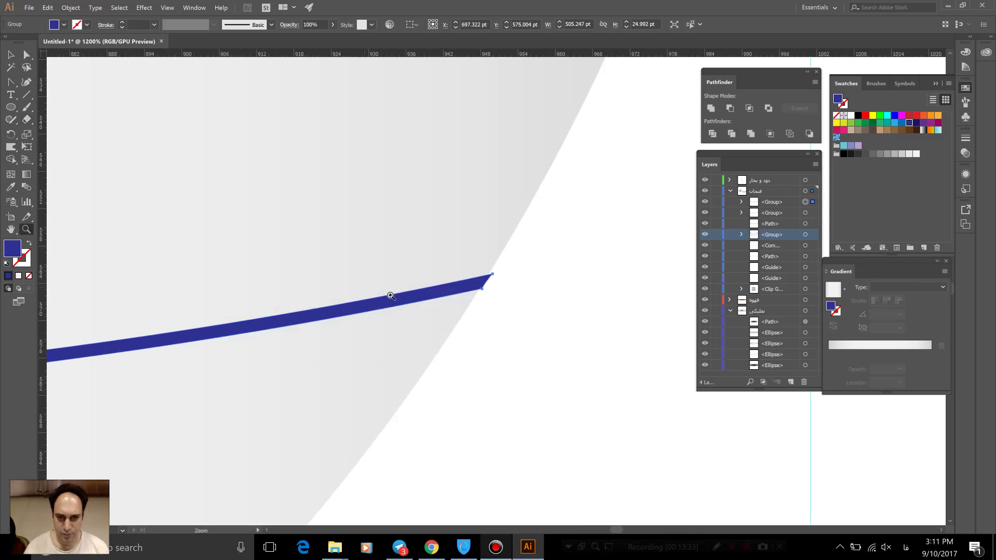
click(511, 291)
click(455, 270)
click(514, 310)
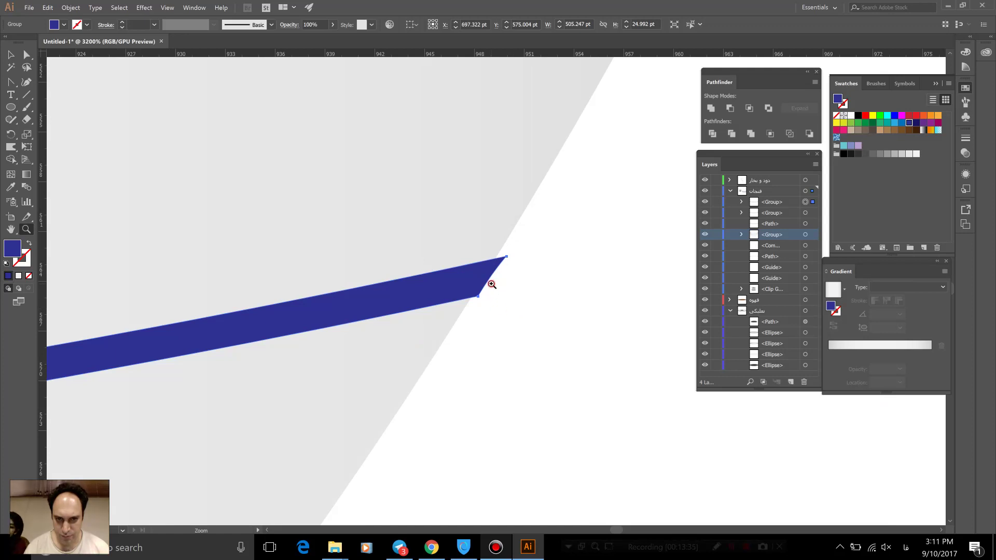
drag(493, 269, 433, 186)
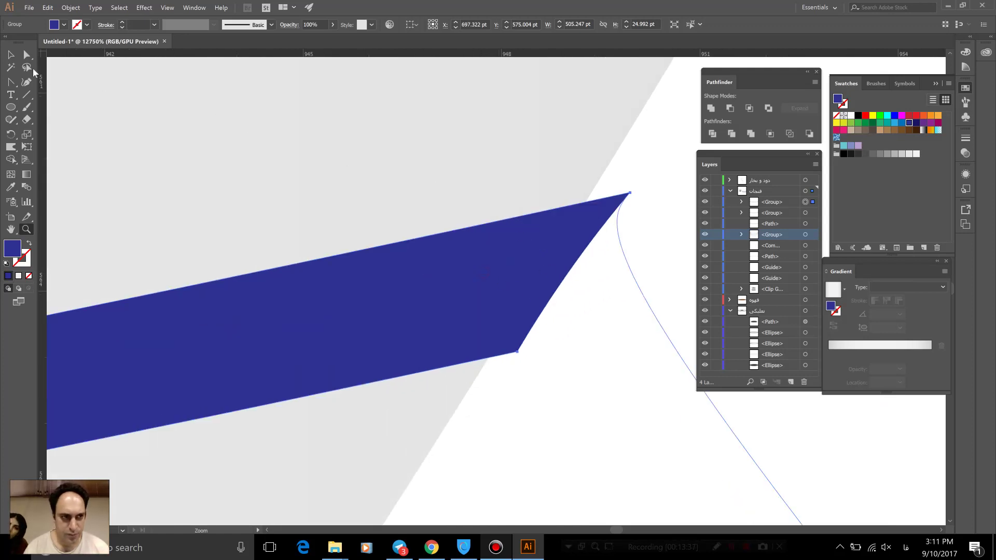
- Drag the tip's lower and top corners and curve handle onto the cup outline
key(a)
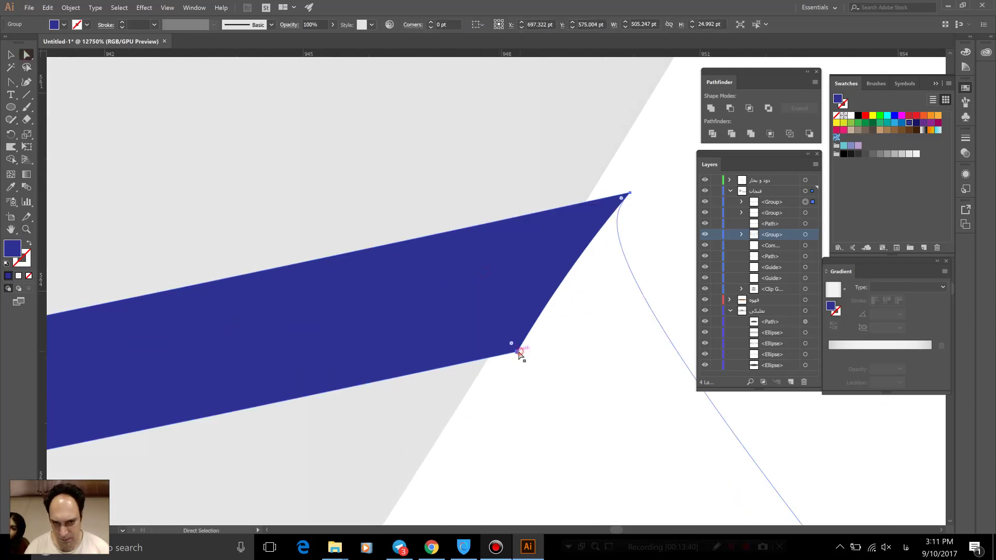
drag(519, 354, 489, 360)
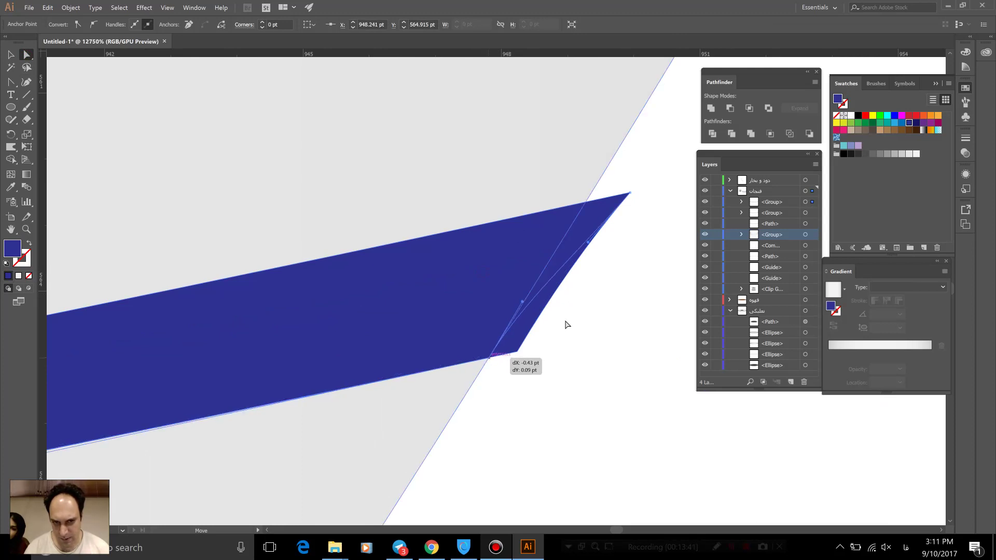
drag(567, 325, 567, 324)
drag(630, 196, 537, 266)
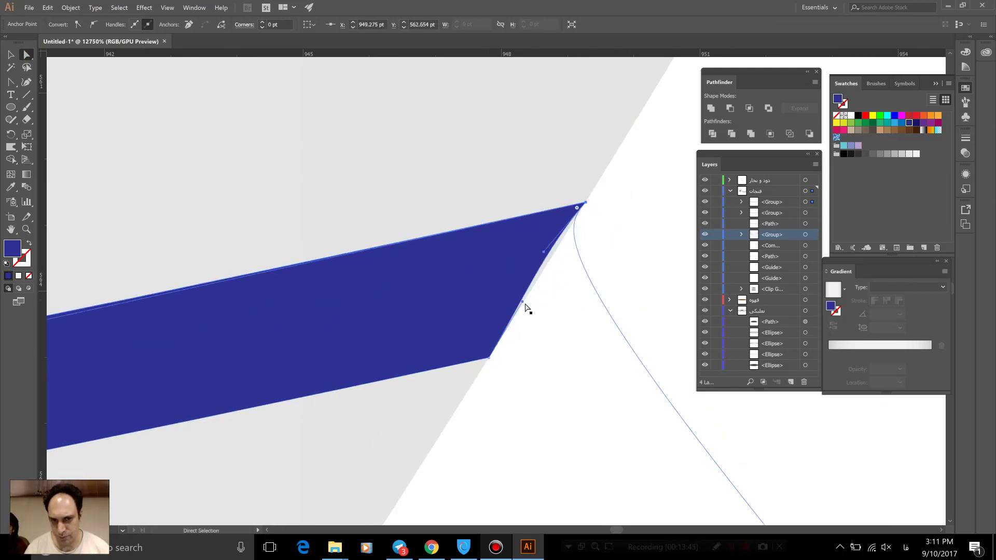
drag(521, 303, 525, 305)
drag(545, 254, 554, 253)
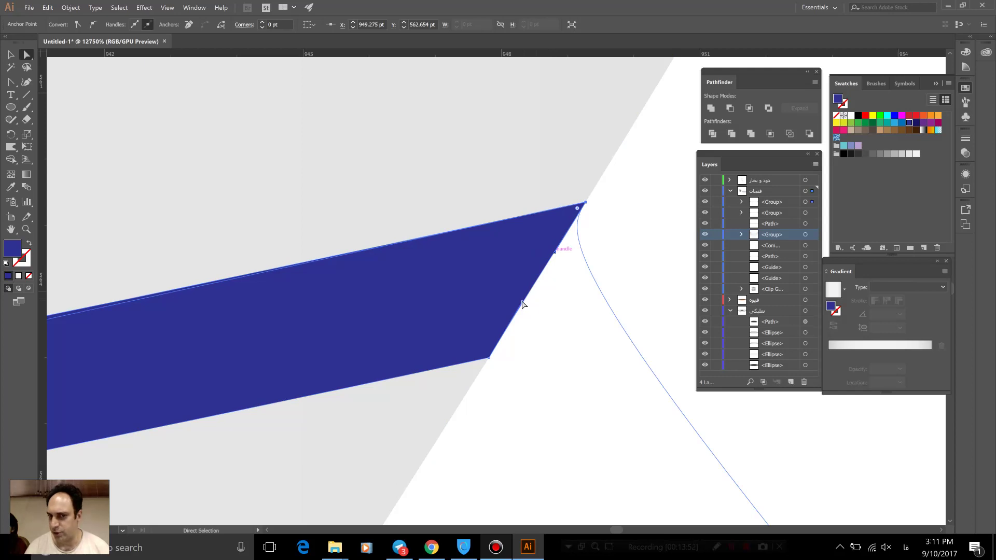
click(559, 312)
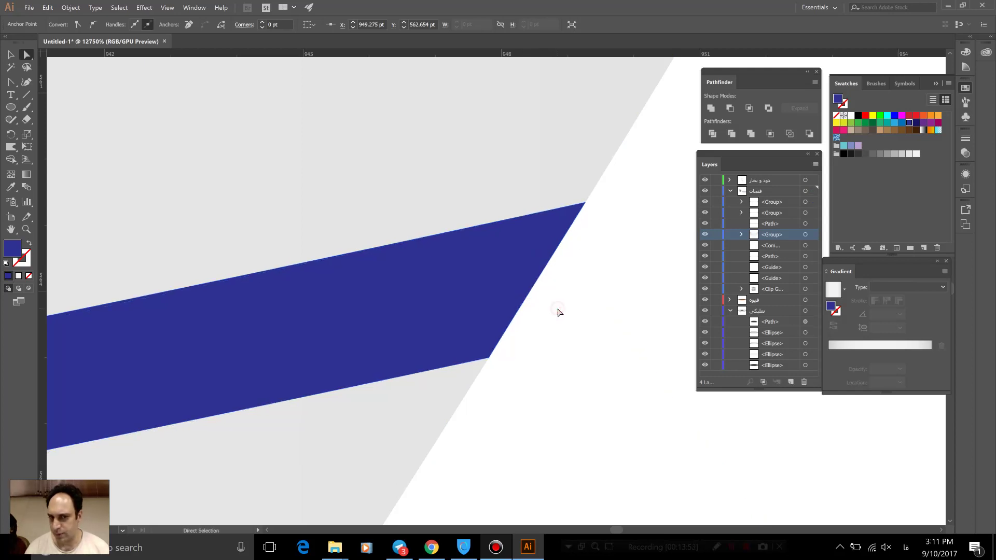
key(ctrl+0)
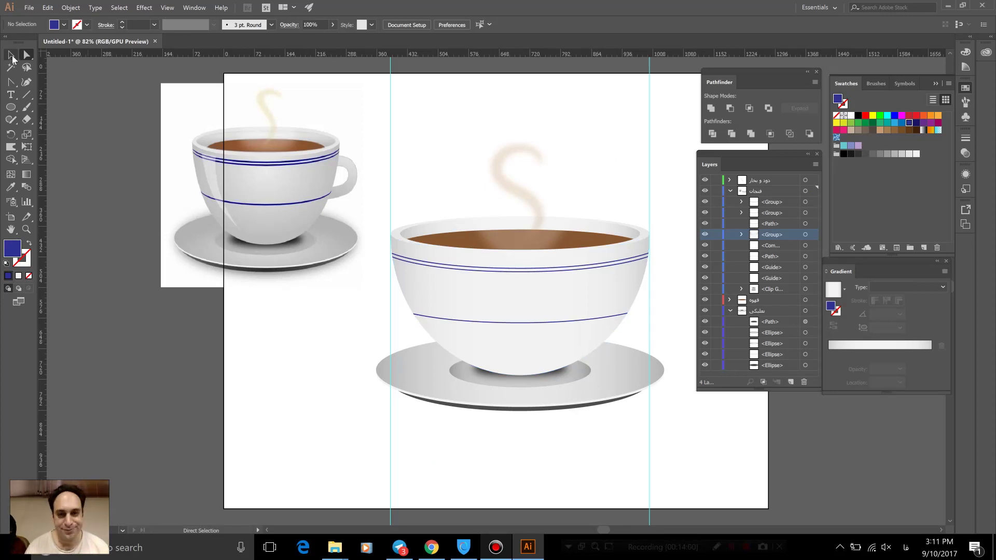
- Select the lower bowl stripe and drag its middle anchor downward
click(12, 57)
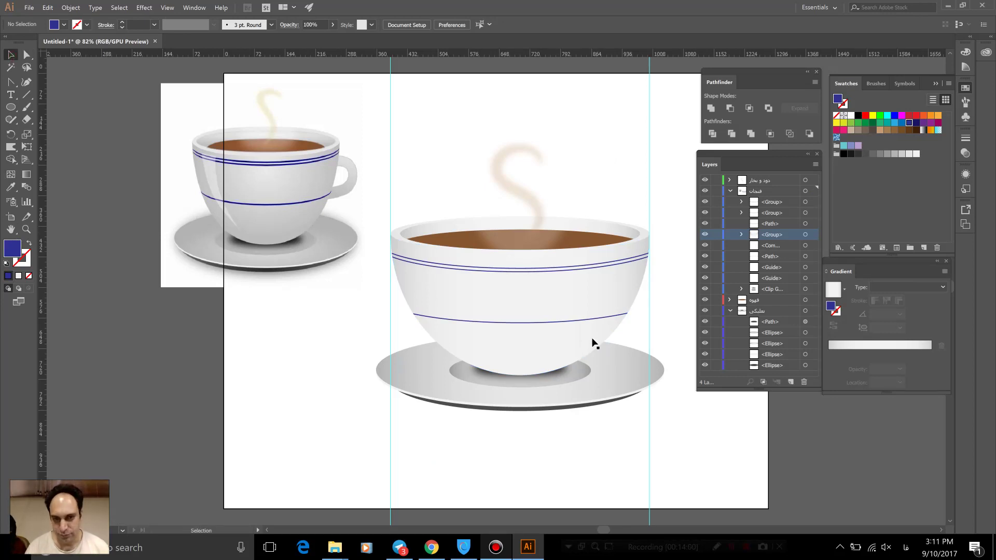
click(526, 322)
key(a)
key(ctrl+equal)
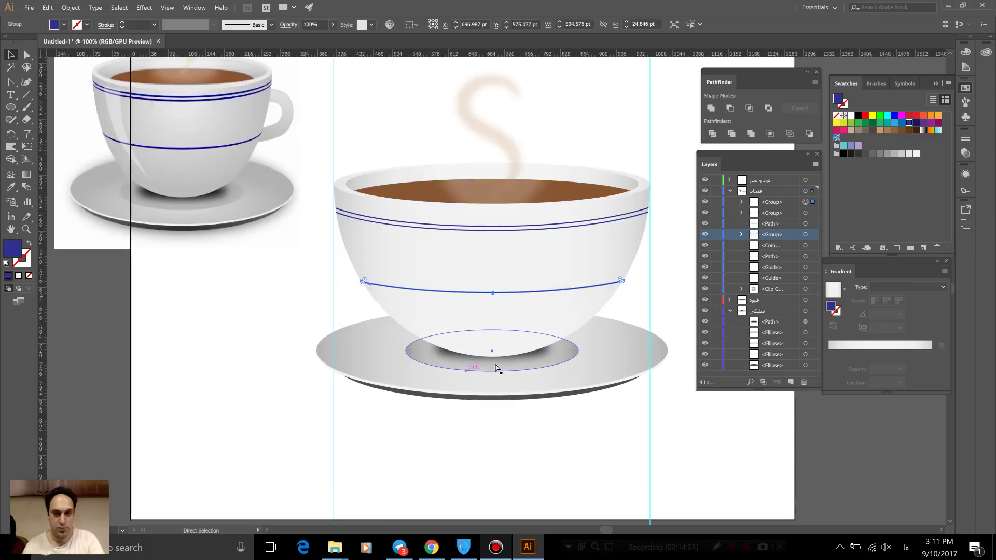
key(ctrl+equal)
key(ctrl+equal)
key(ctrl+equal)
key(ctrl+equal)
key(ctrl+equal)
key(ctrl+equal)
click(27, 54)
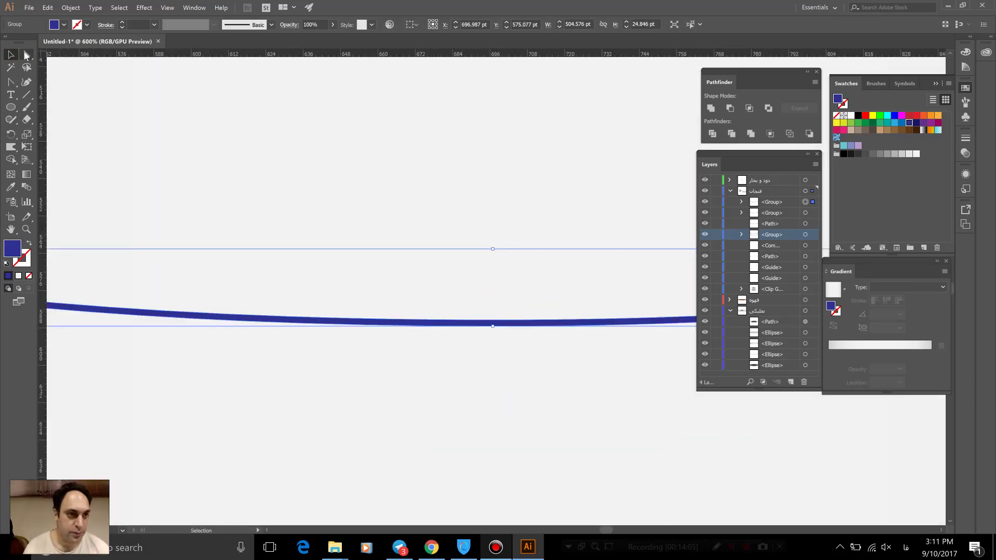
drag(497, 323, 498, 328)
- Nudge the middle anchor with arrow keys so the stripe height reaches about 30.8 pt
key(v)
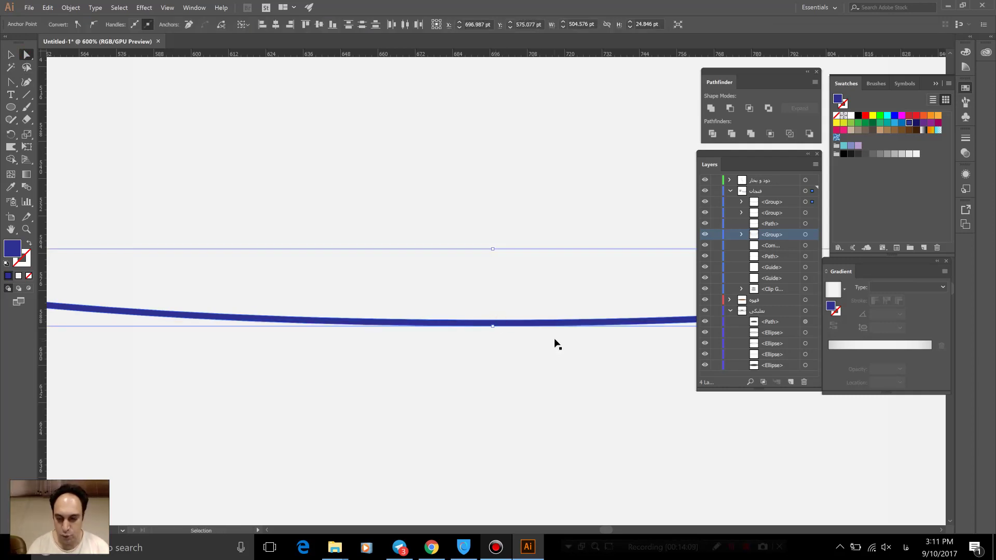
key(ctrl+minus)
key(ctrl+minus)
key(ctrl+minus)
key(ctrl+minus)
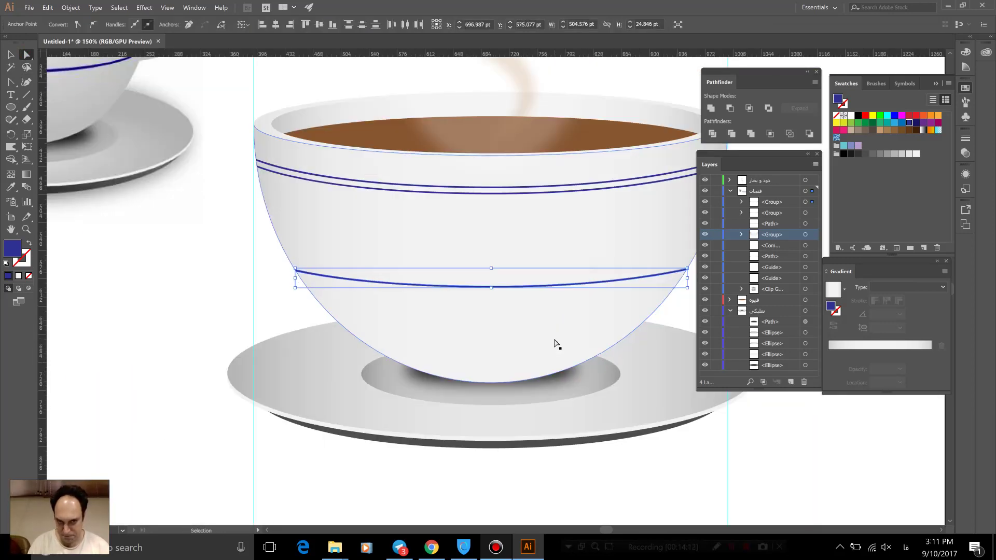
key(a)
key(Down)
key(Down)
key(Down)
key(Down)
key(Down)
key(Down)
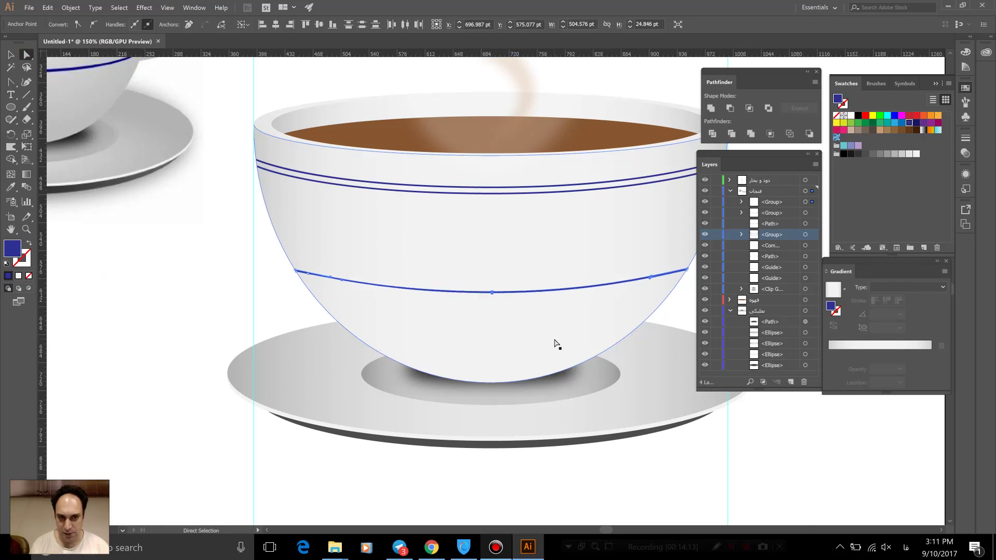
key(Down)
key(Down)
key(Down)
key(Up)
key(Up)
key(Up)
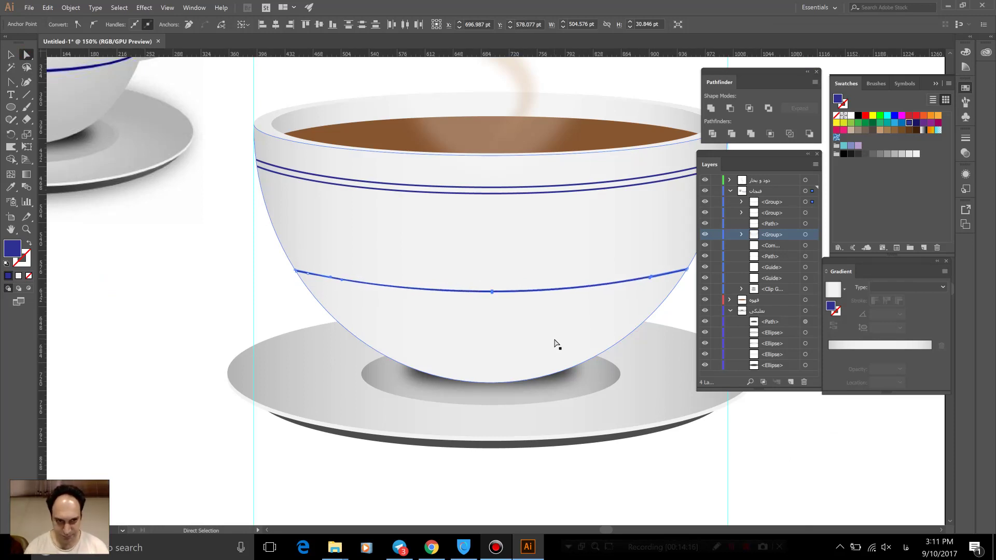
click(174, 268)
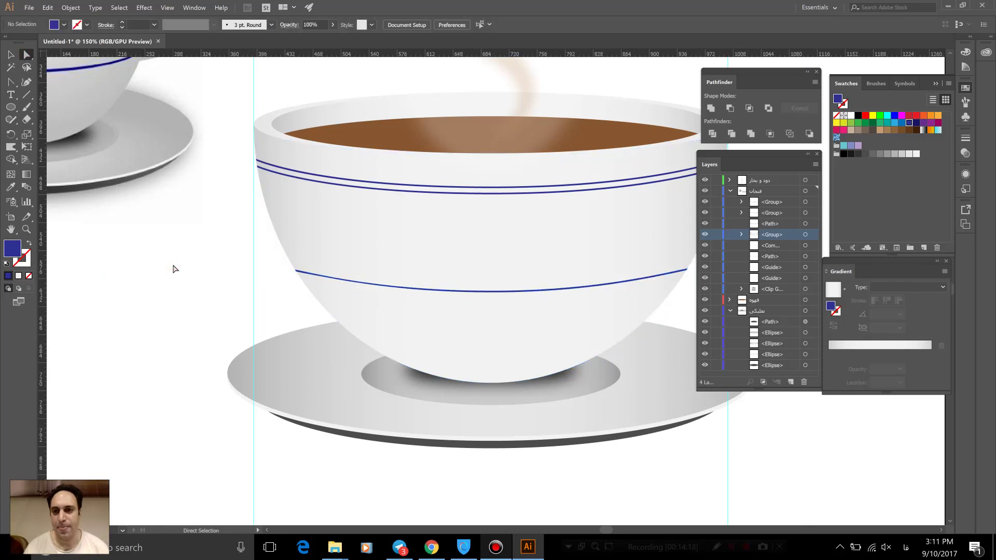
drag(506, 241, 334, 296)
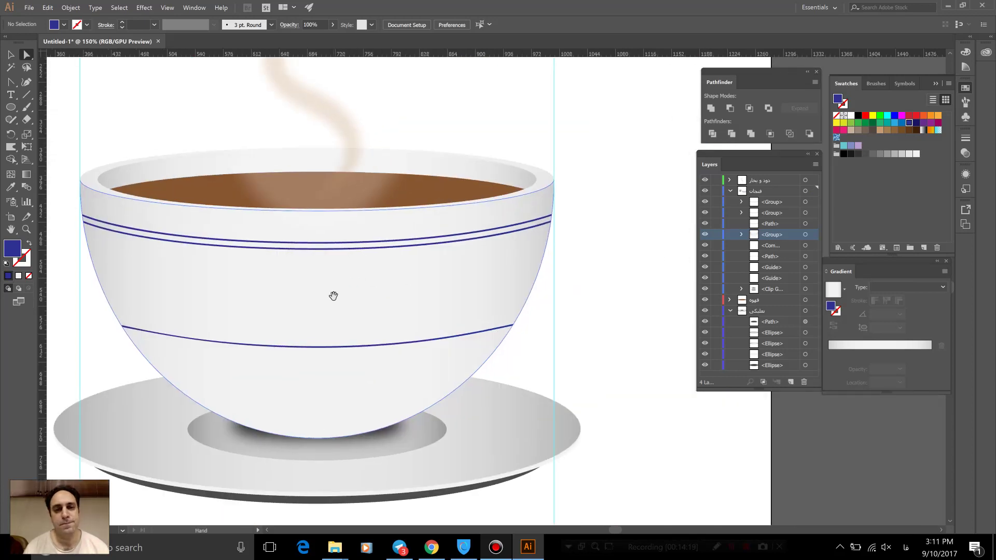
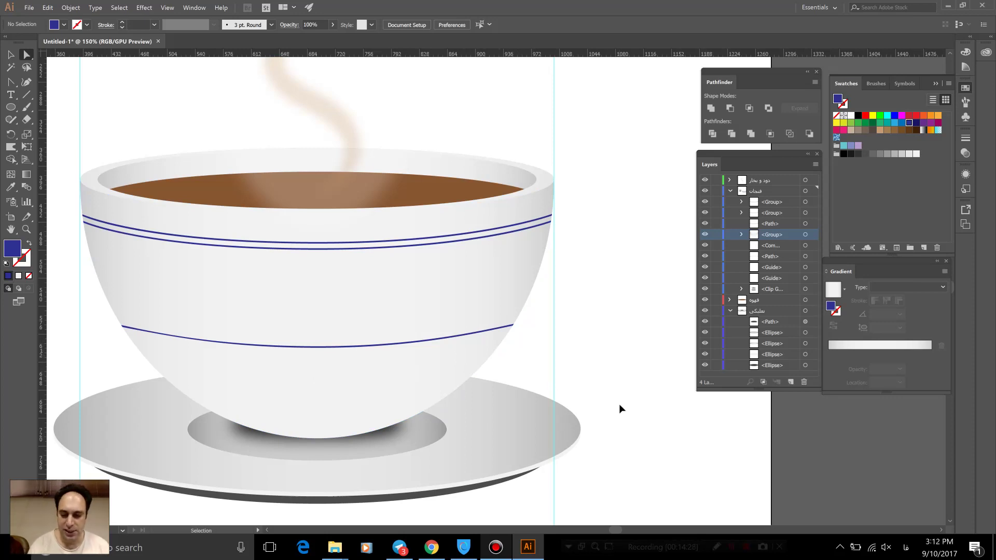
- Zoom out to 66.67% so the whole artboard and reference cup image are visible
key(ctrl+minus)
key(ctrl+minus)
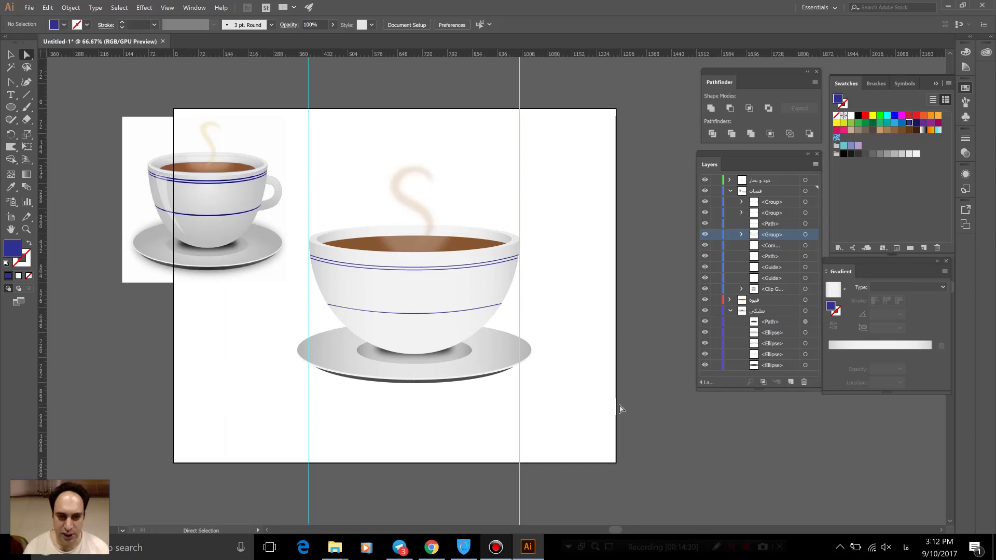
click(7, 56)
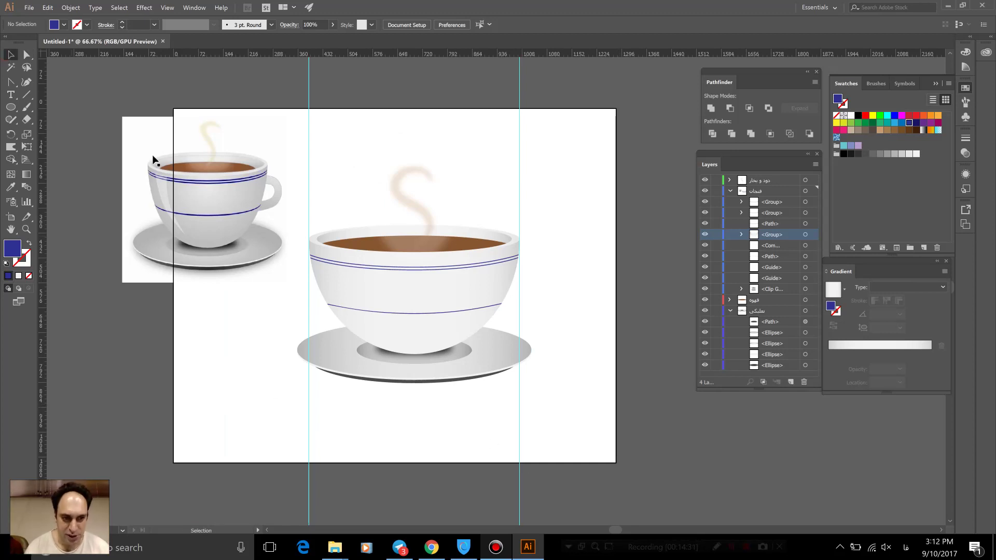
- Paste a copy of the saucer ellipse behind it, enlarge it slightly, and lower its opacity to about 18%
click(318, 370)
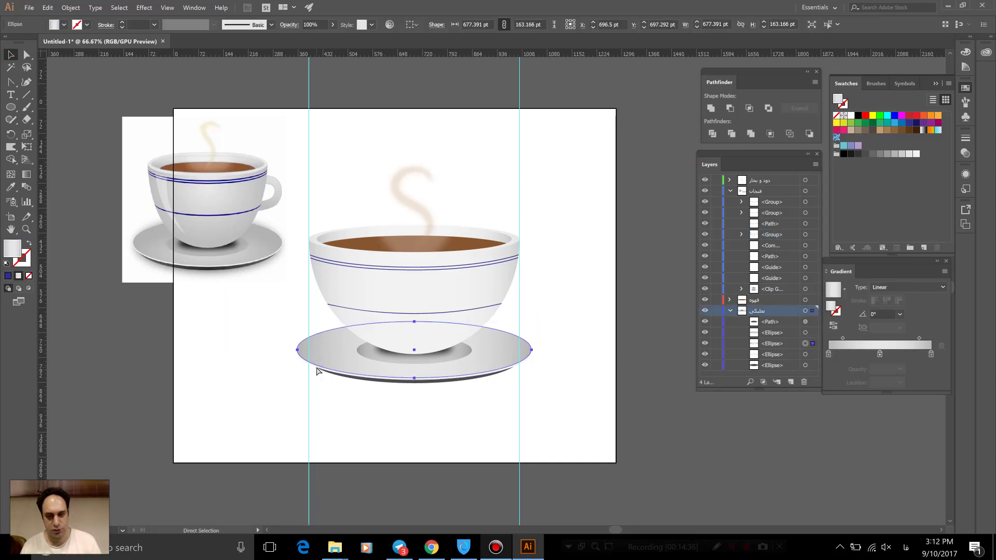
key(ctrl+c)
key(ctrl+b)
key(shift+Down)
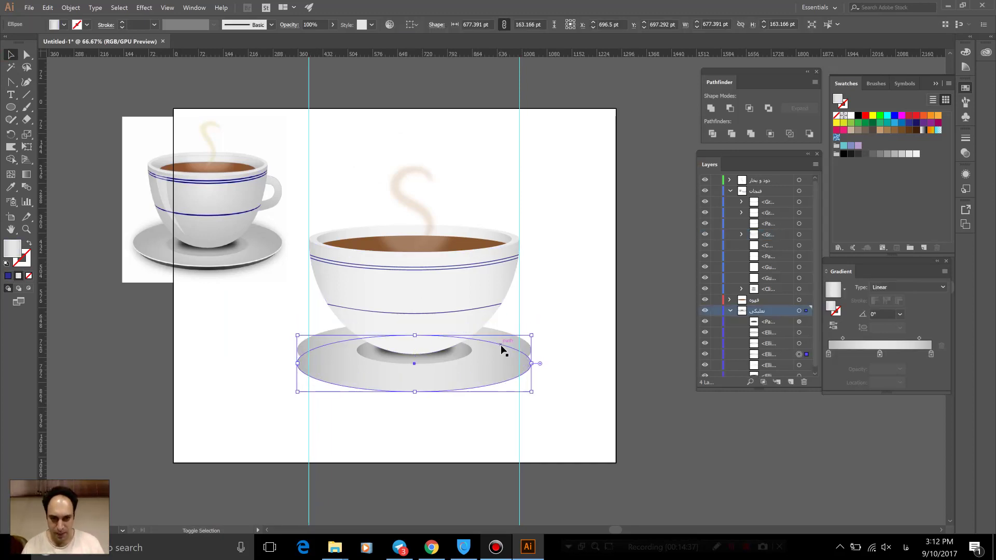
key(shift+Down)
key(shift+Down)
key(shift+Down)
key(shift+Down)
key(shift+Down)
key(shift+Down)
key(shift+Down)
key(shift+Down)
key(shift+Up)
key(shift+Up)
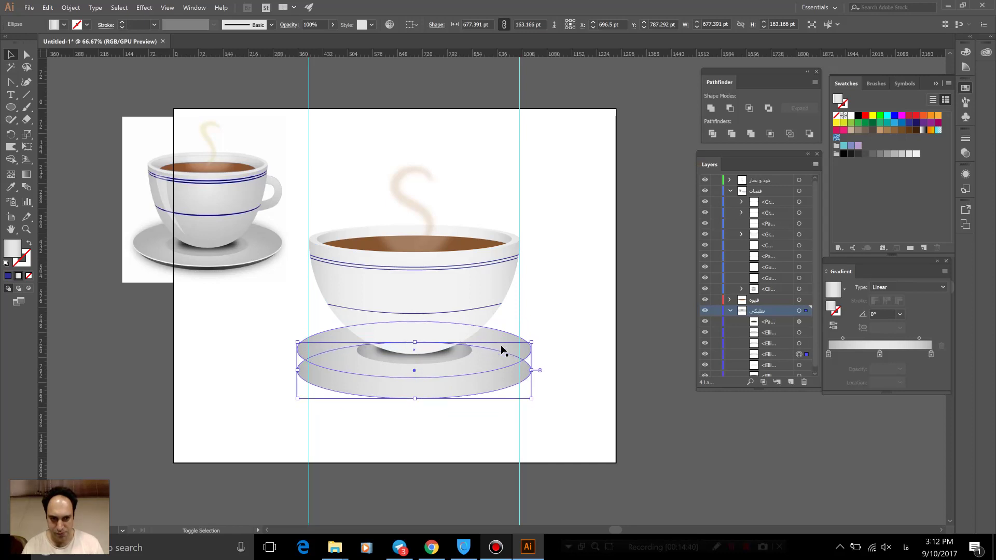
key(shift+Up)
key(shift+Up)
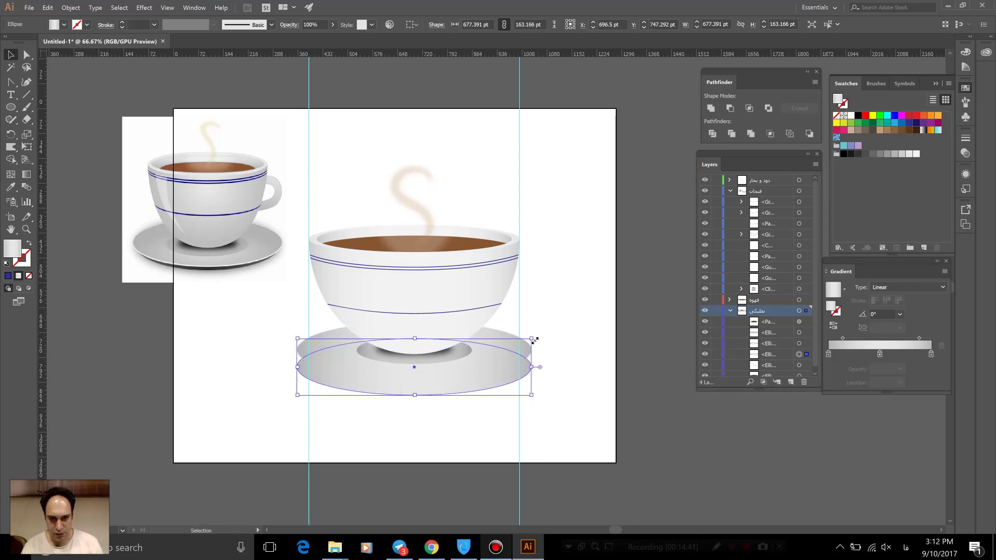
drag(532, 339, 541, 336)
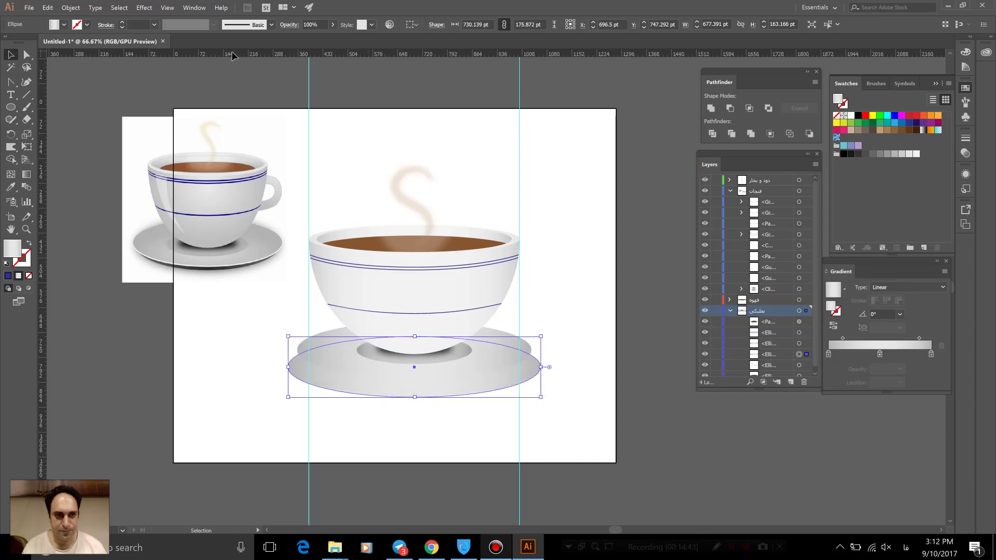
click(333, 24)
drag(320, 36, 298, 38)
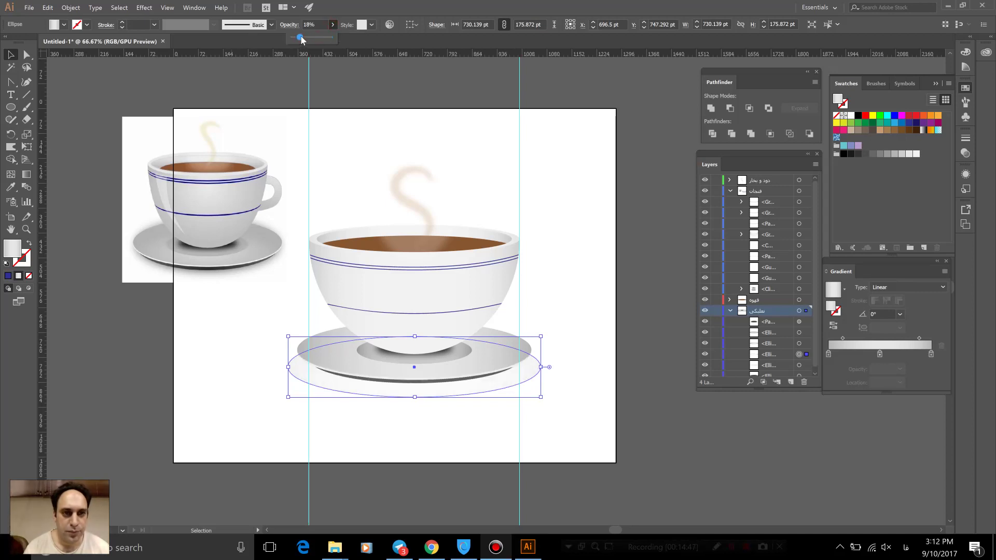
- Fill the saucer copy with black and apply a Gaussian Blur of about 15.1 pixels
click(64, 24)
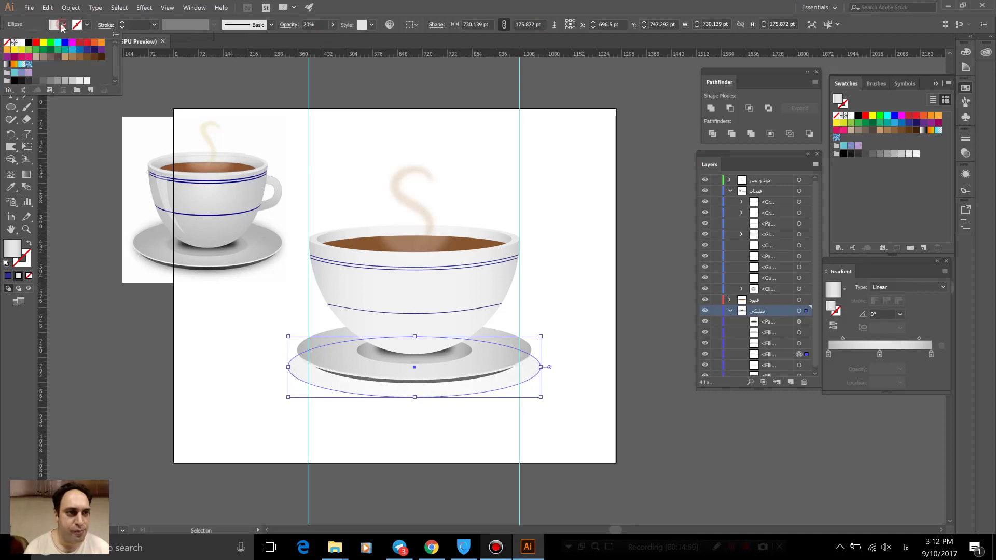
click(28, 42)
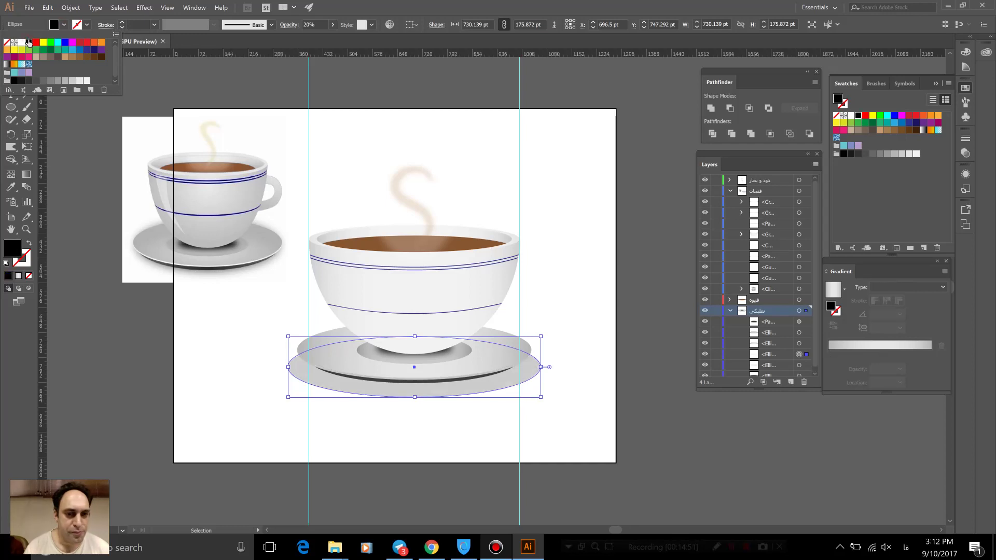
click(145, 8)
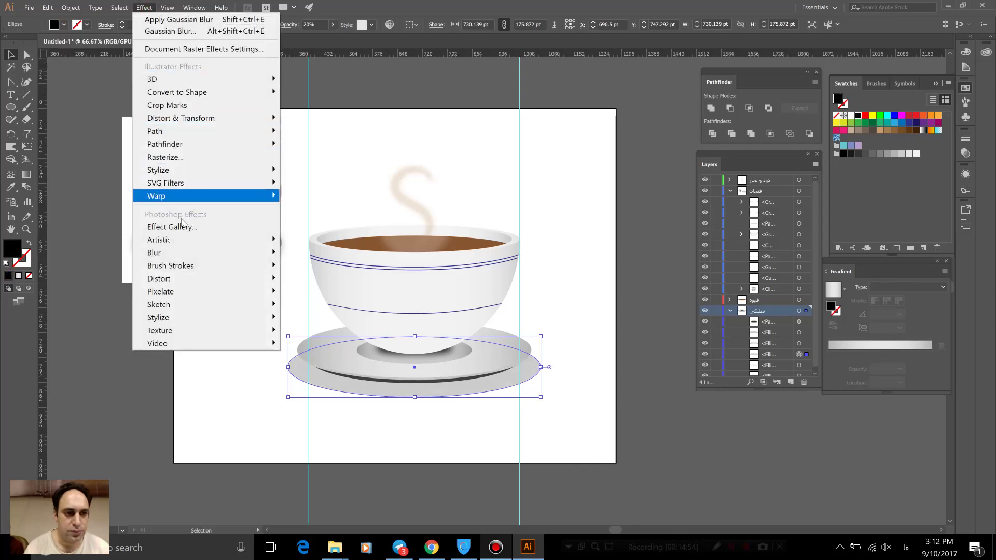
click(311, 253)
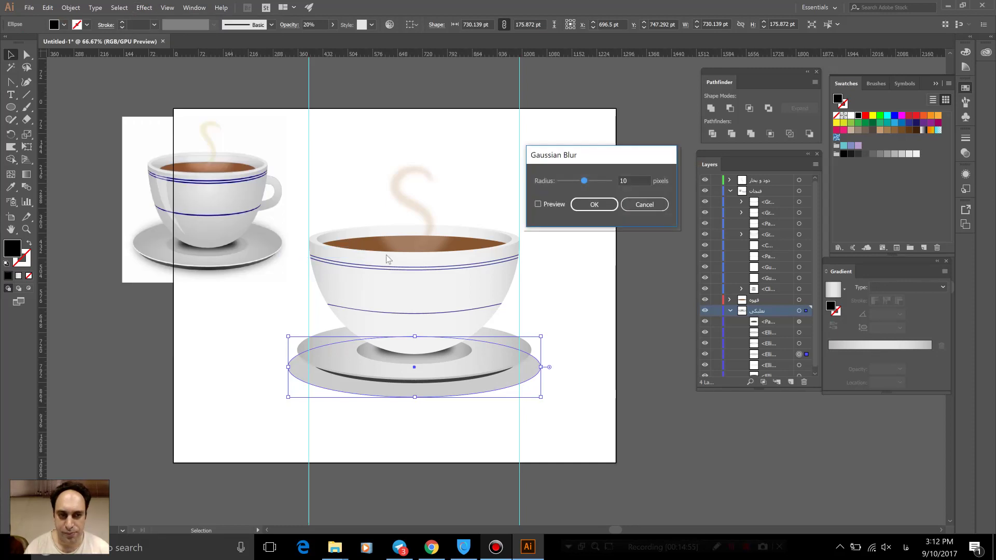
click(555, 205)
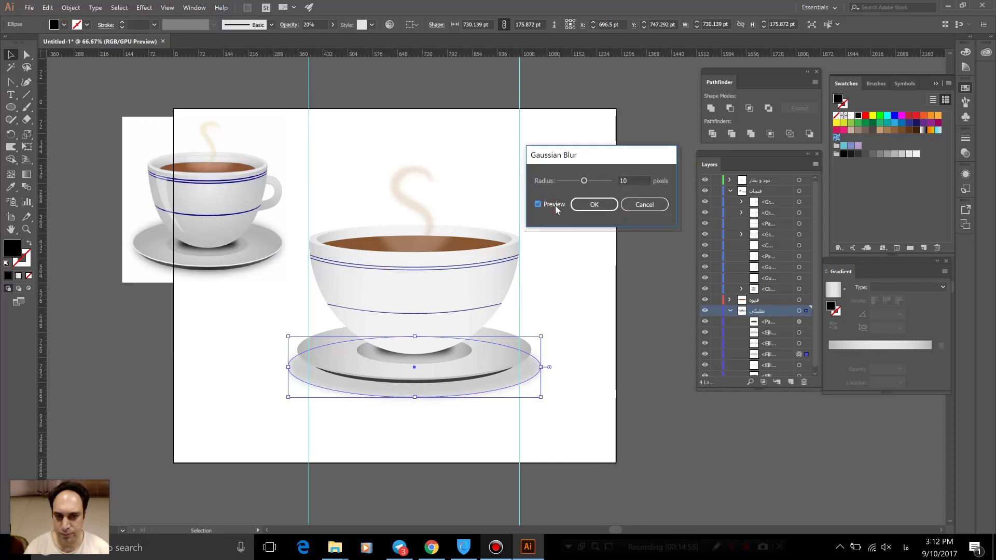
mouse_move(585, 181)
mouse_down()
mouse_move(594, 180)
mouse_move(585, 183)
mouse_up()
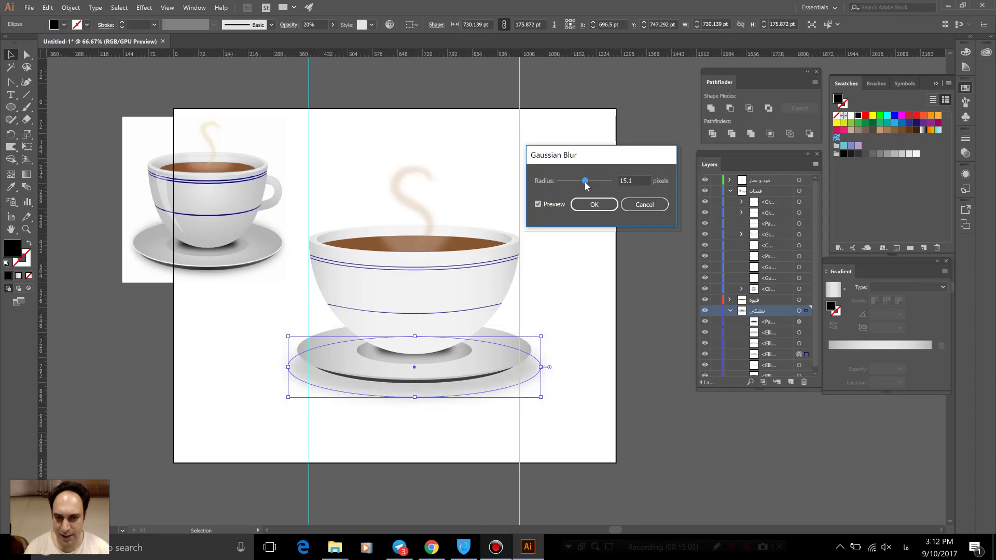
click(595, 204)
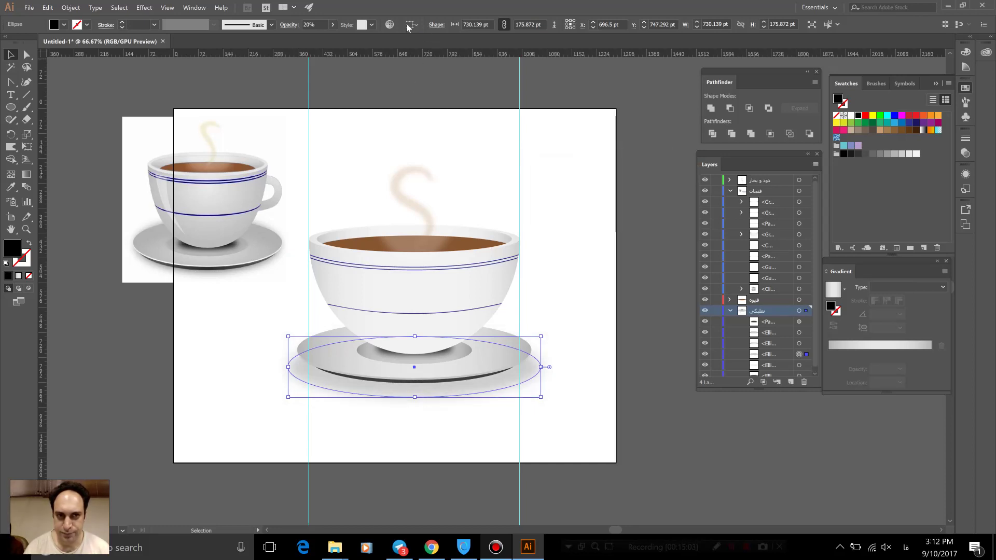
- Drop the shadow copy's opacity to 6% and deselect to check it
click(332, 25)
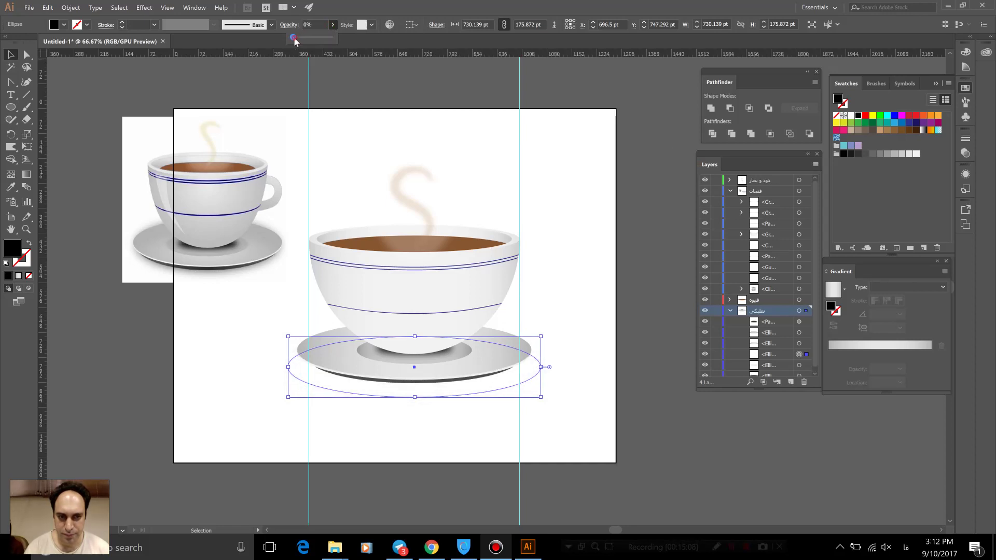
drag(294, 38, 297, 38)
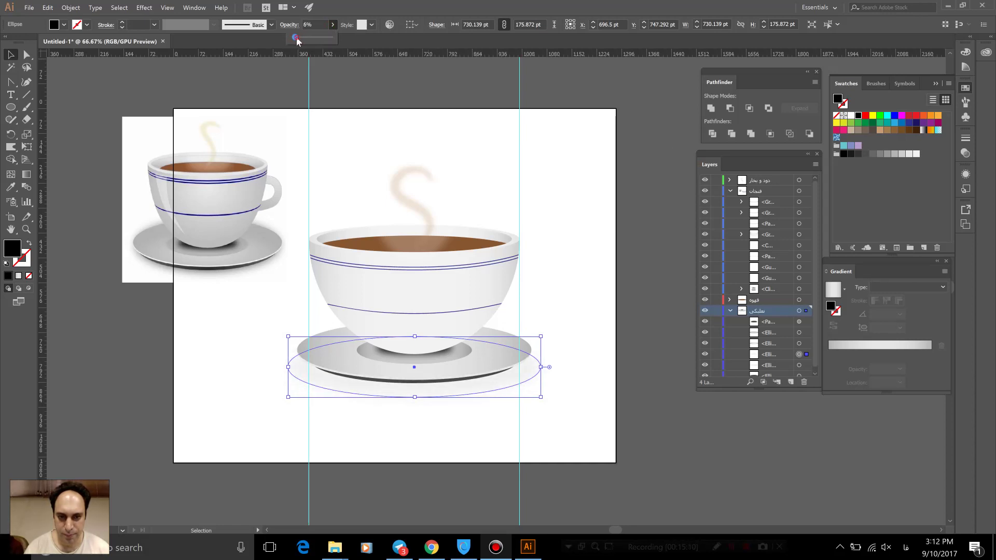
click(285, 291)
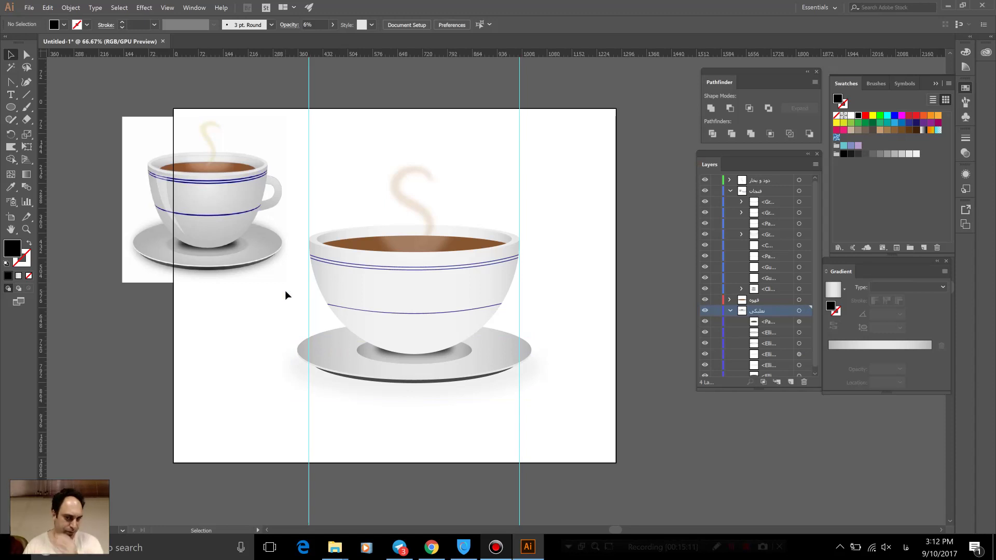
- Nudge the shadow ellipse up four steps so it tucks under the saucer
click(385, 396)
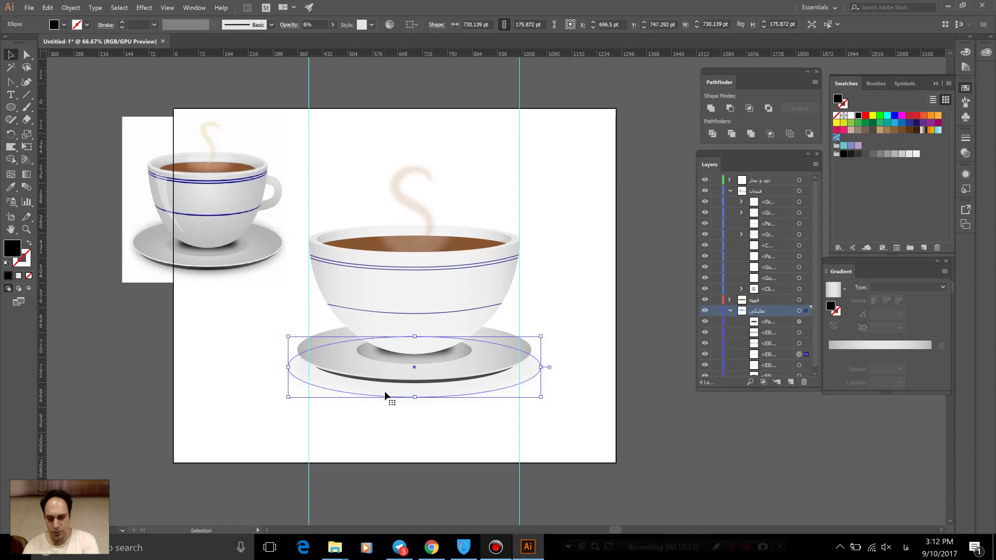
key(Up)
key(Up)
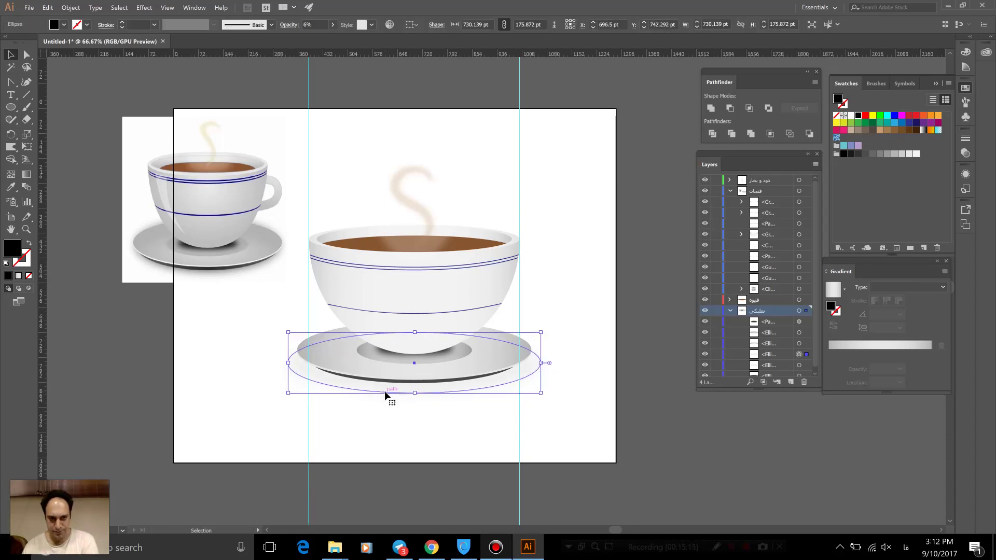
key(Up)
key(Up)
key(Up)
key(Up)
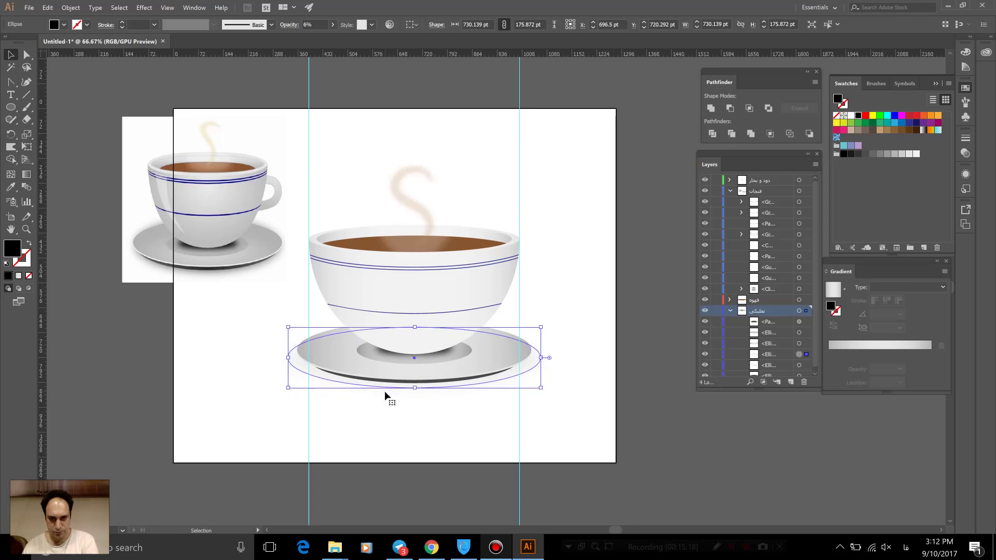
key(Up)
key(Up)
key(Up)
key(Up)
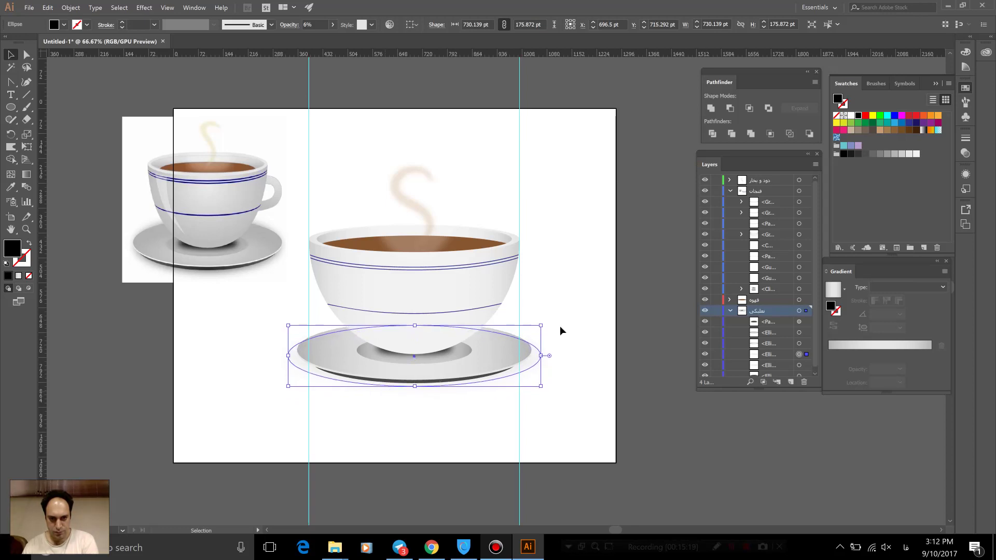
key(Up)
click(574, 313)
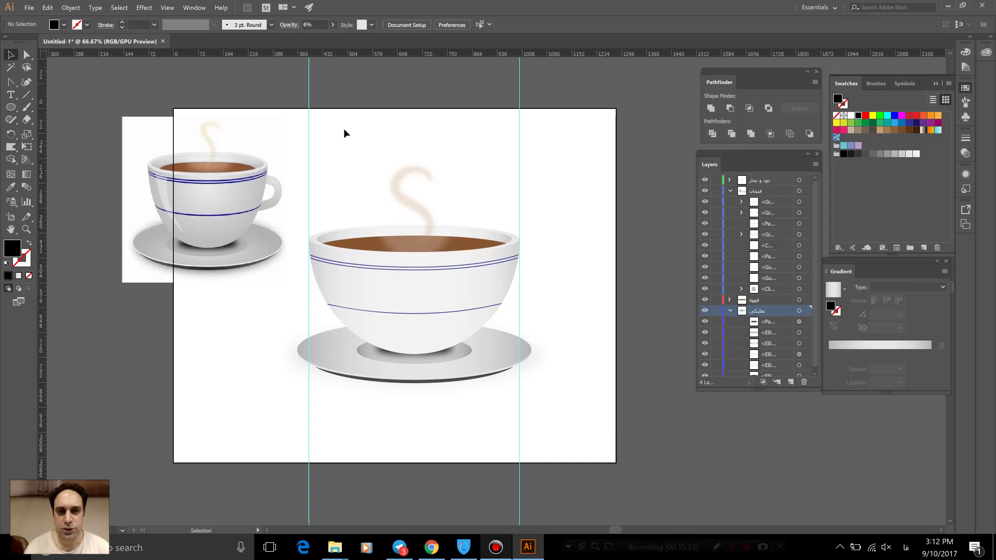
- Collapse the layers, group all the cup artwork, and bring up the New Document dialog
click(731, 190)
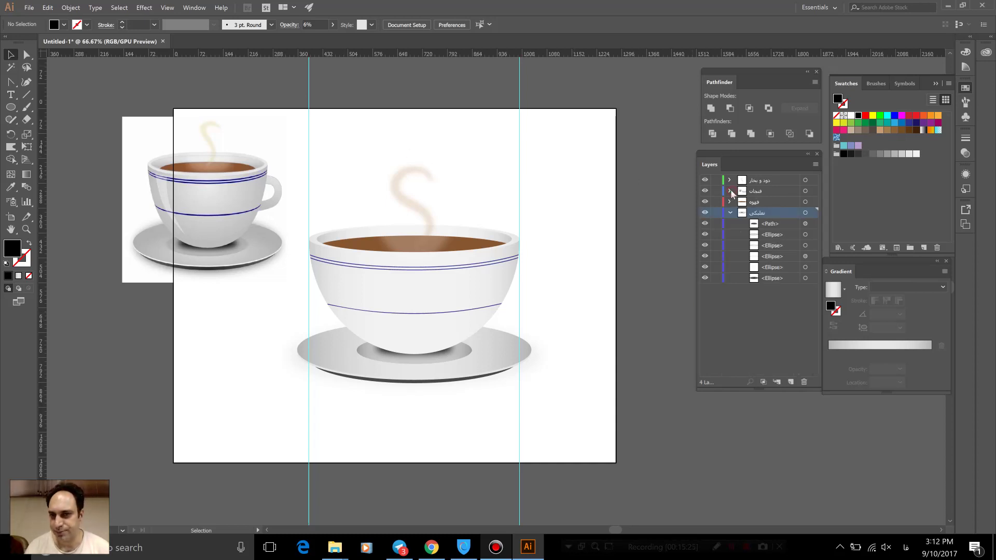
click(730, 210)
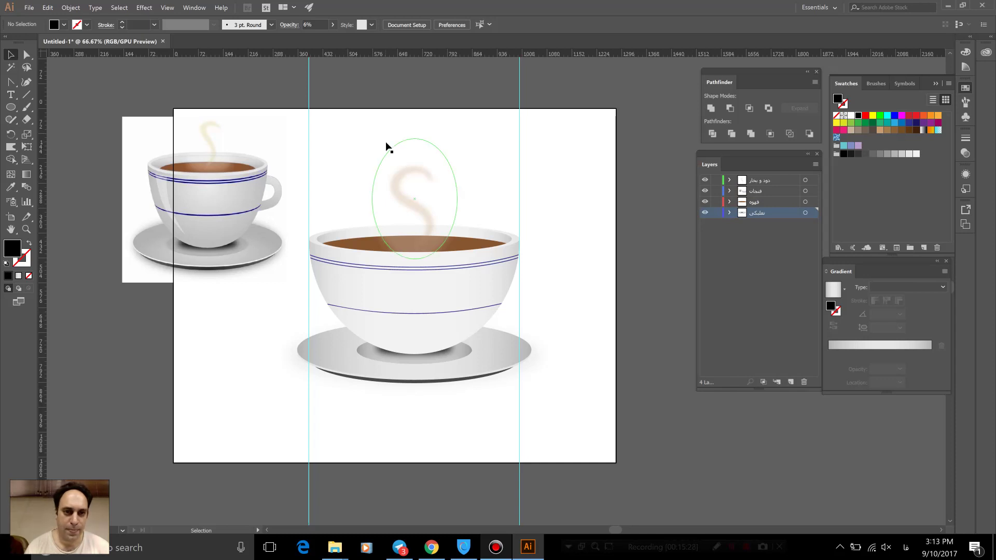
key(ctrl+a)
key(ctrl+g)
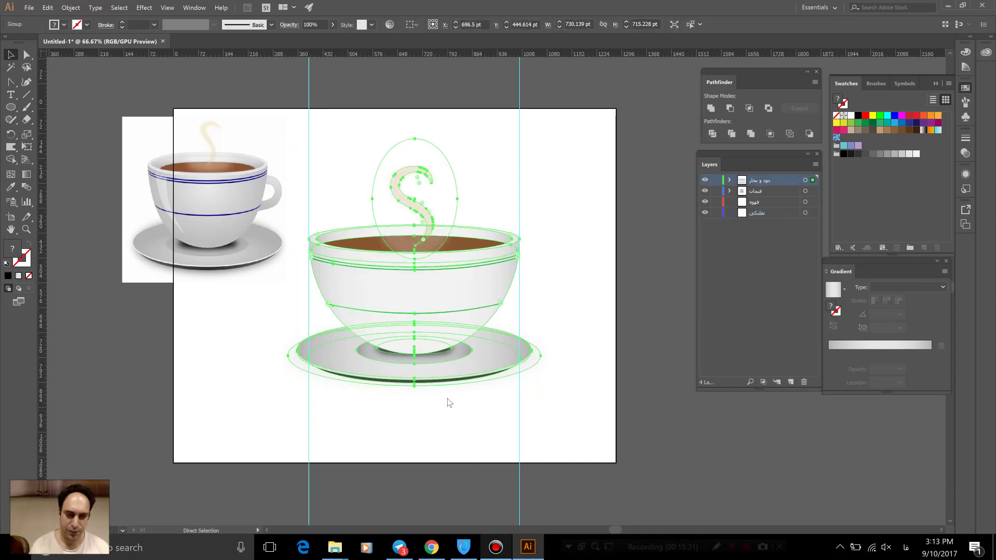
key(ctrl+n)
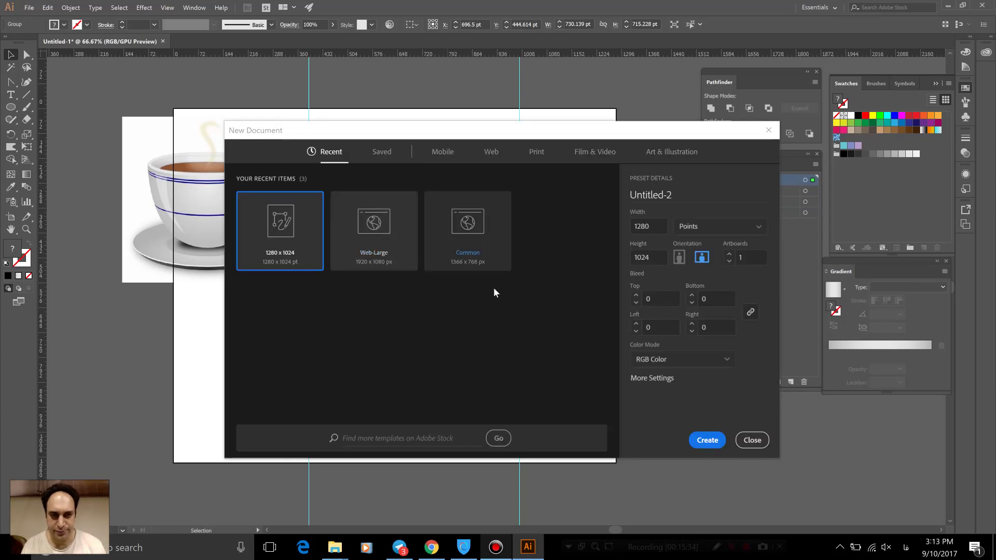
- Create the blank Untitled-2 document and type a black Persian letter near its centre
click(718, 445)
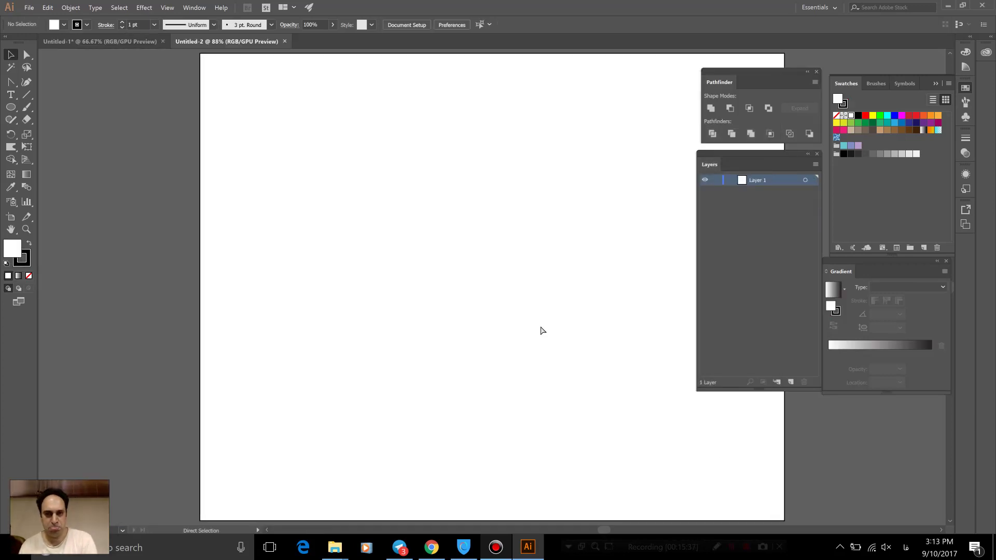
key(ctrl+minus)
key(ctrl+minus)
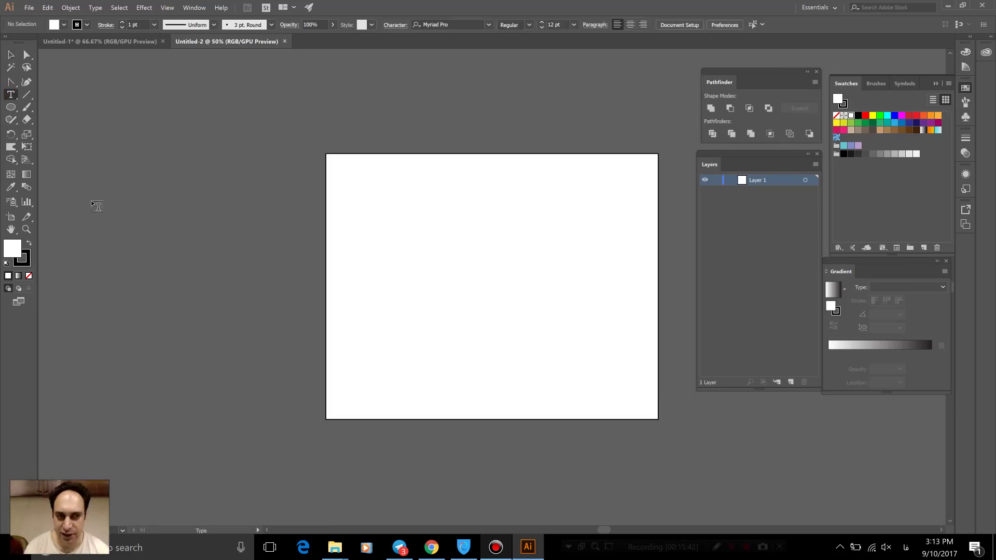
double_click(16, 250)
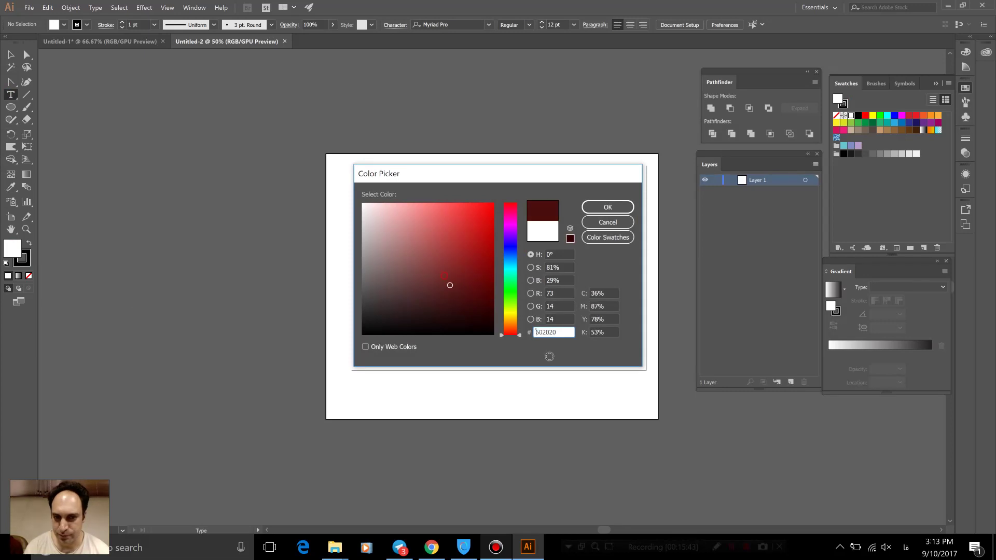
drag(450, 285, 501, 333)
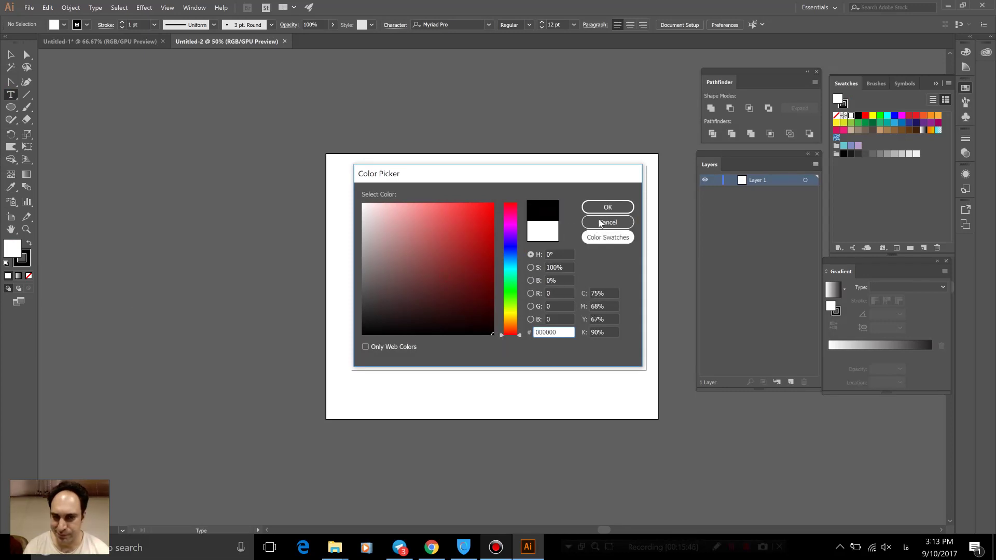
click(607, 206)
click(520, 294)
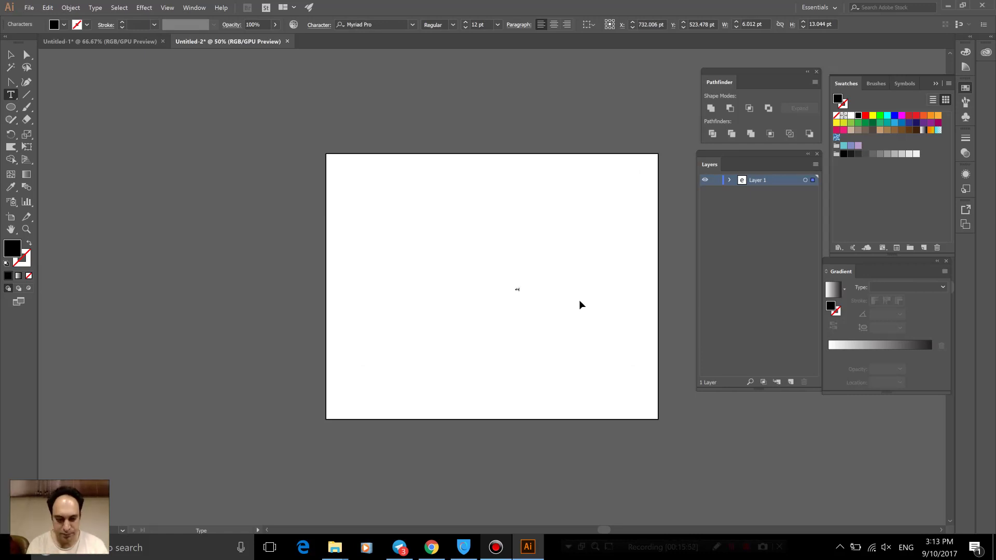
key(alt+shift)
text(ه)
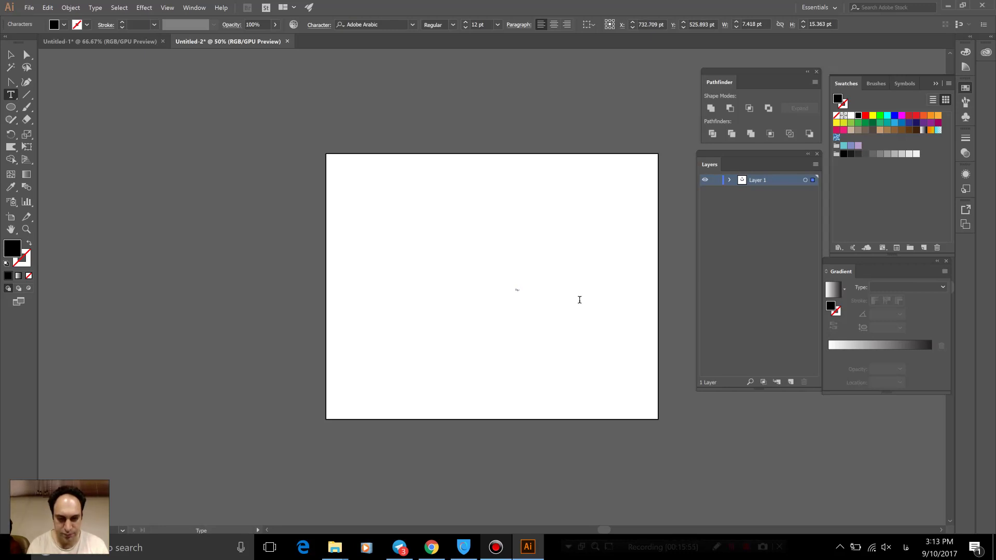
- Scale the Arabic text up to about 602 pt and centre-align it
click(10, 55)
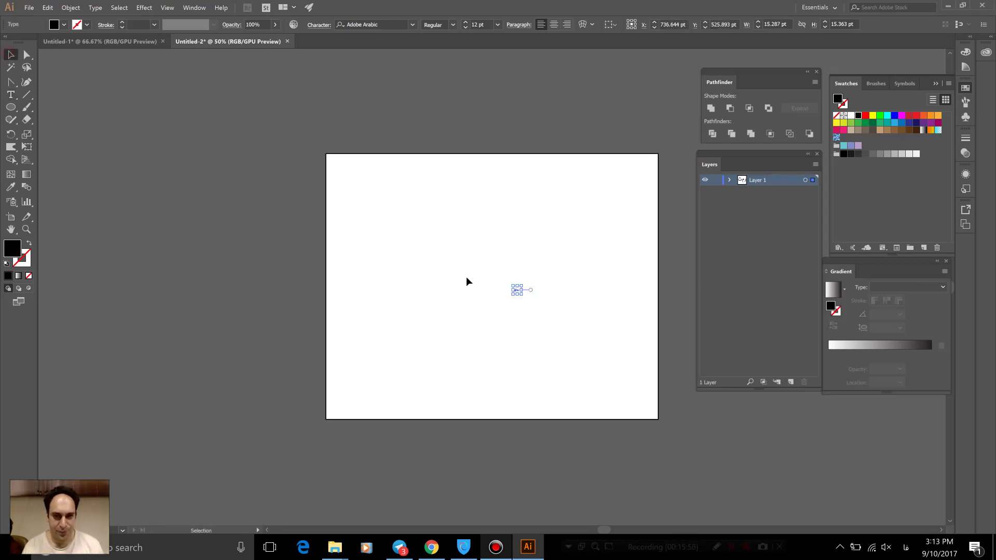
drag(512, 286, 401, 173)
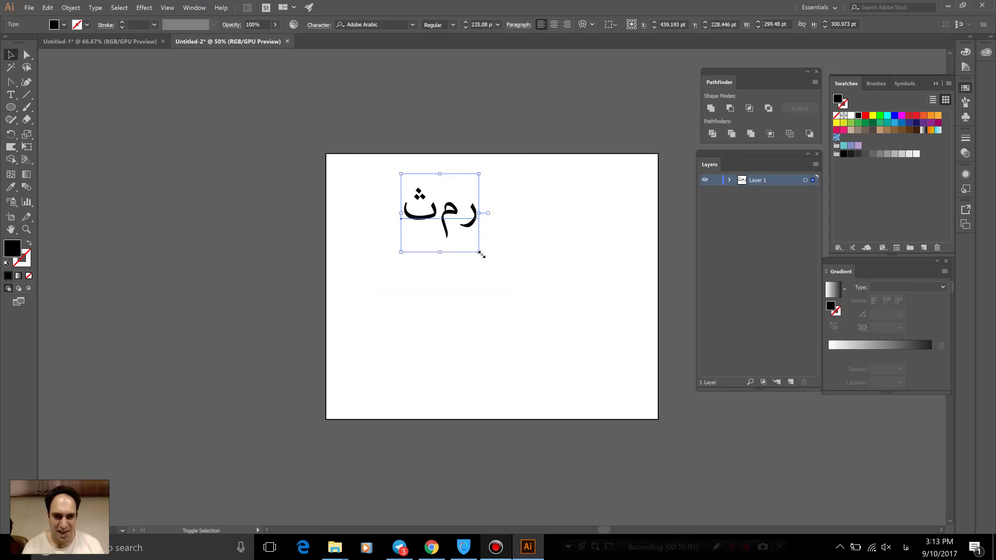
drag(479, 253, 600, 374)
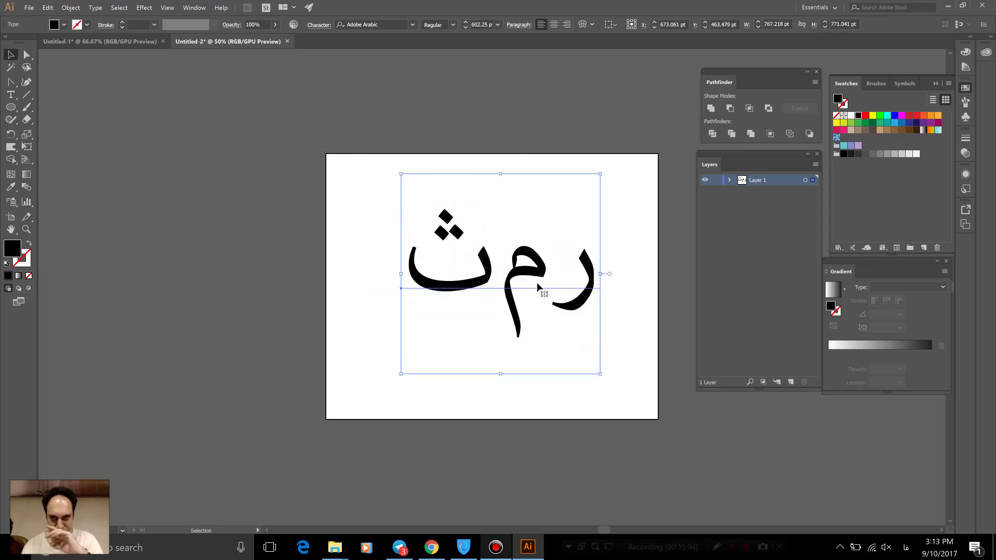
click(318, 26)
click(512, 25)
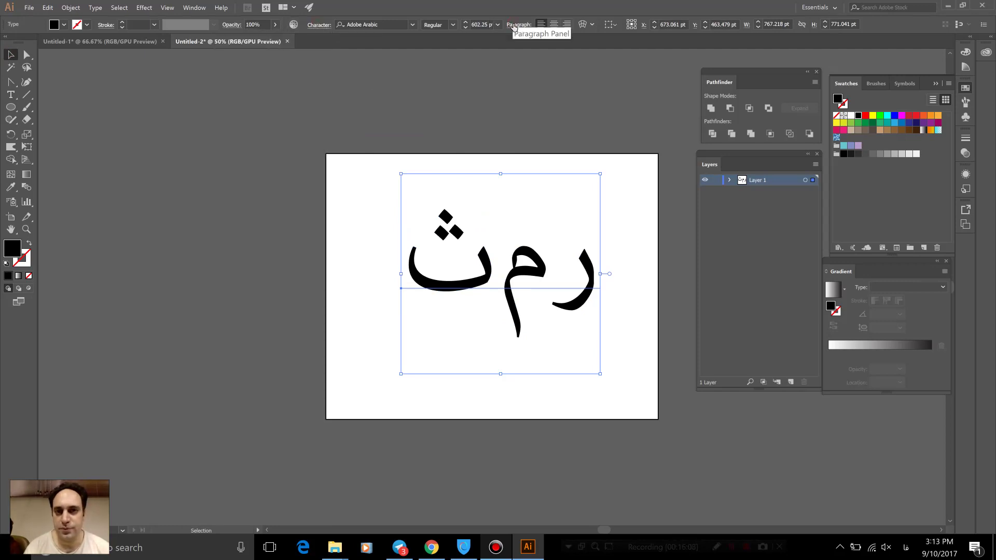
click(514, 27)
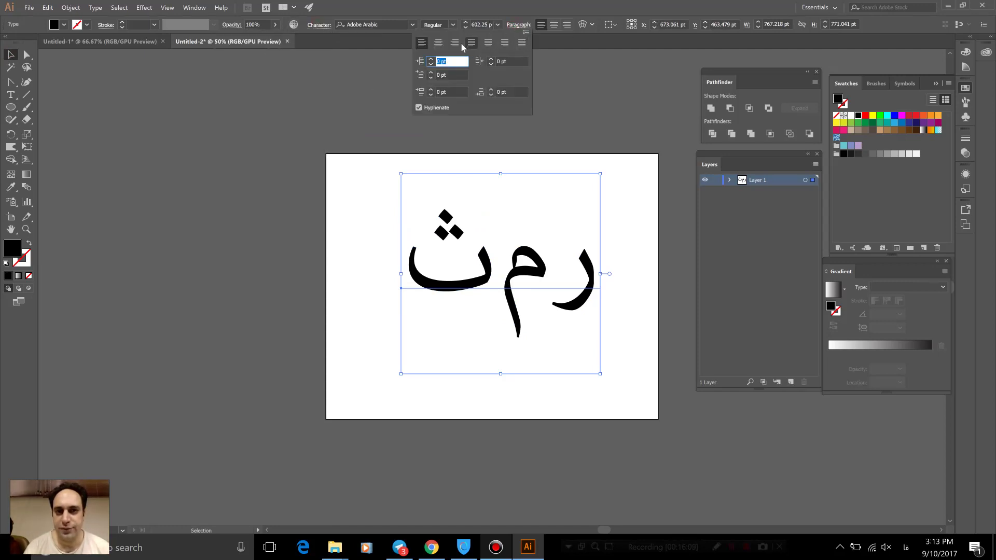
click(443, 45)
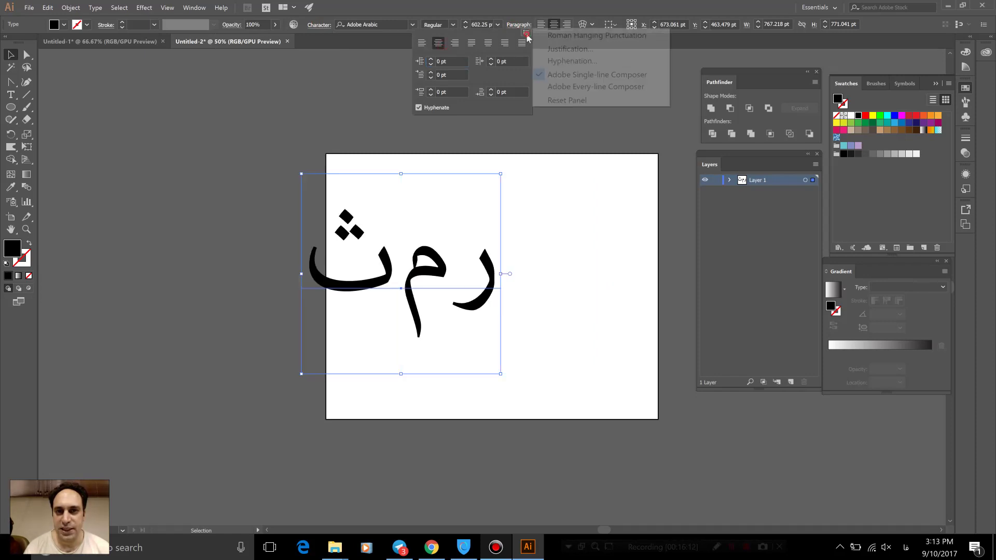
click(526, 32)
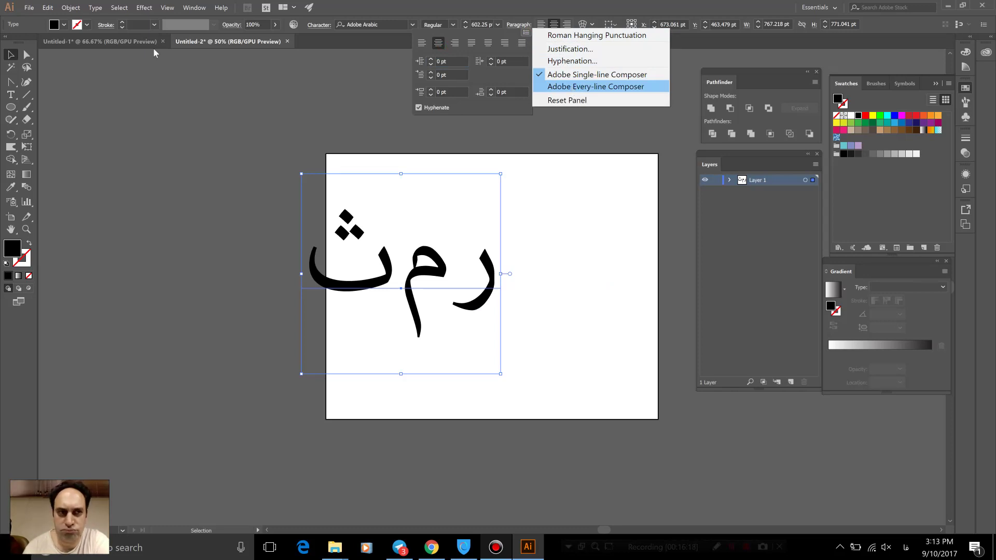
- Turn on Show Indic Options in the Type preferences
click(47, 7)
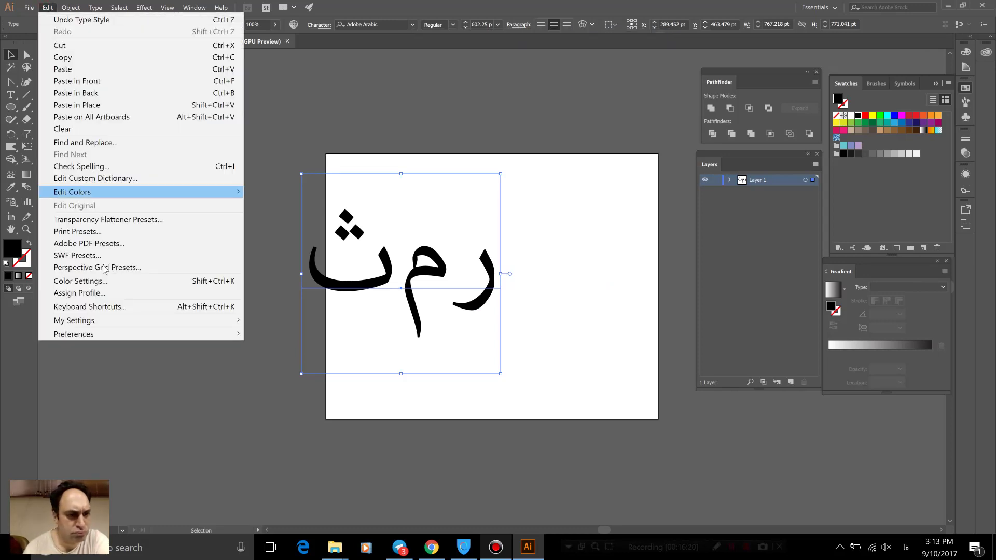
mouse_move(74, 334)
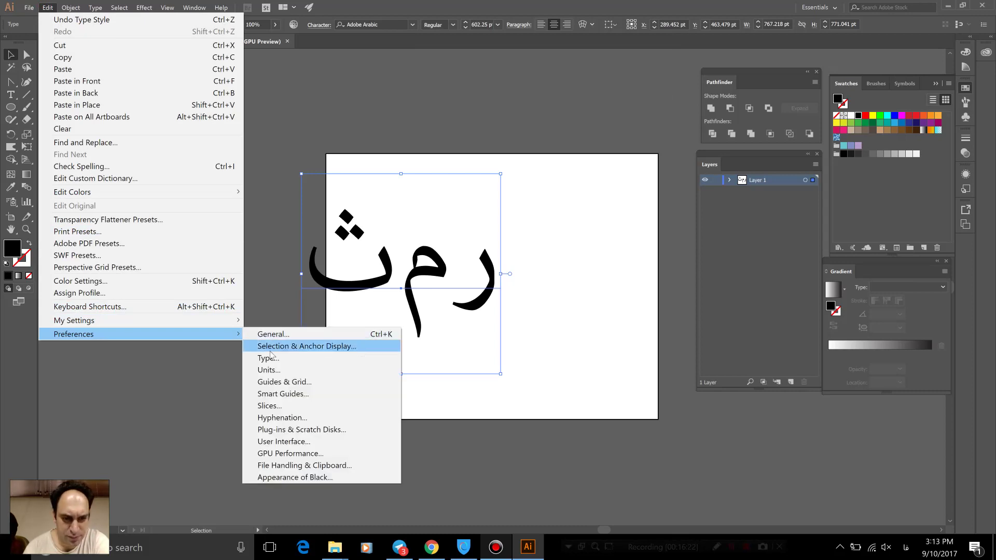
click(272, 357)
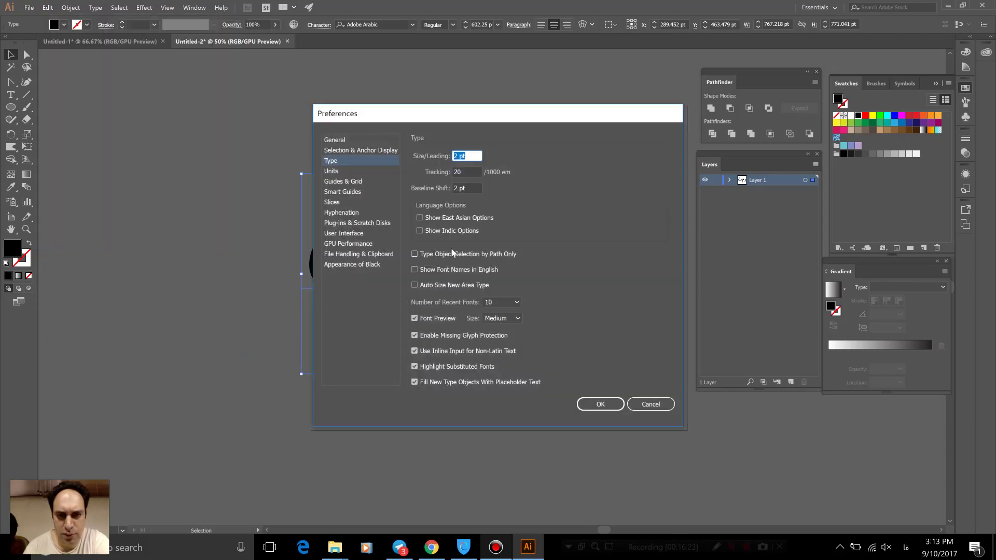
click(455, 232)
click(617, 407)
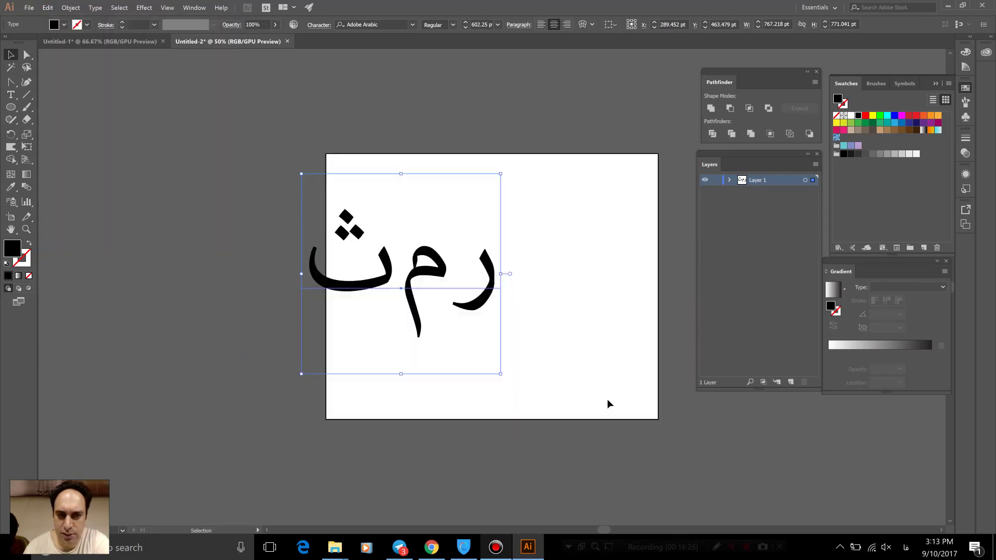
- Apply the Middle Eastern & South Asian Every-line Composer and centre ثمر on the artboard
click(518, 25)
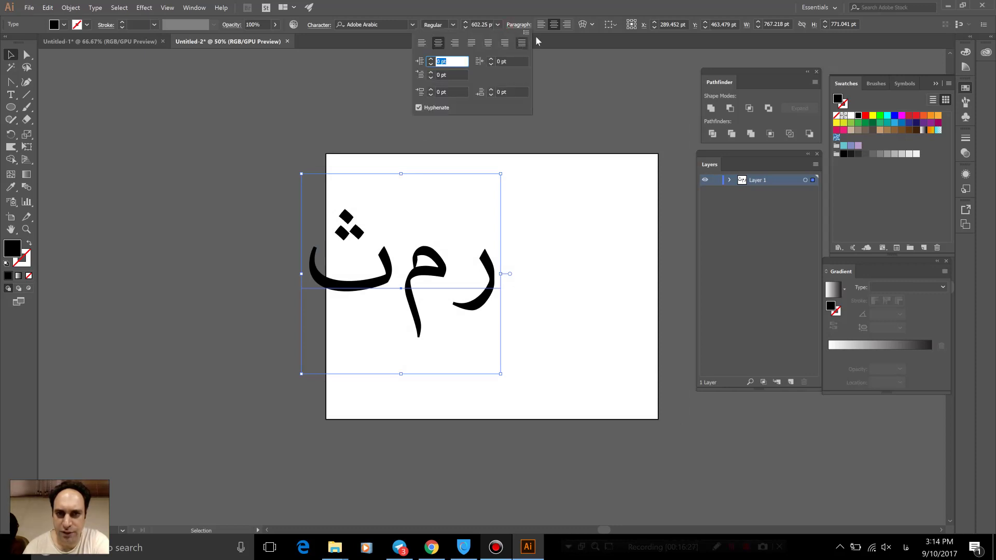
click(526, 32)
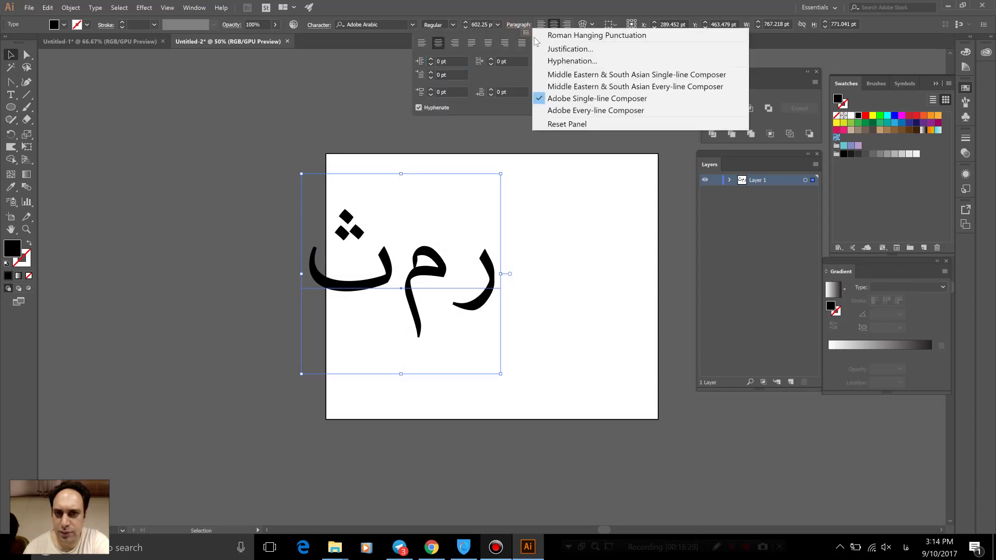
click(599, 86)
click(434, 266)
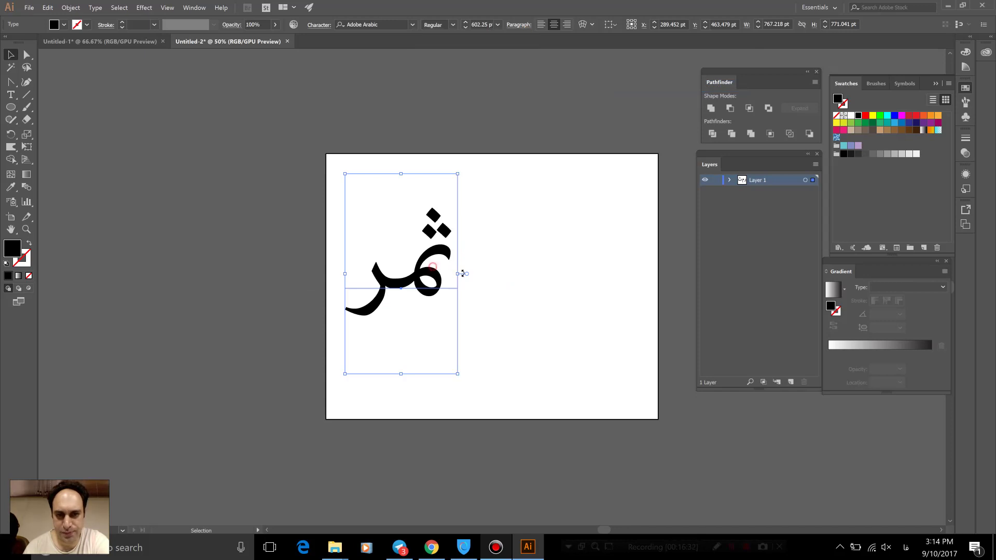
drag(439, 277, 534, 293)
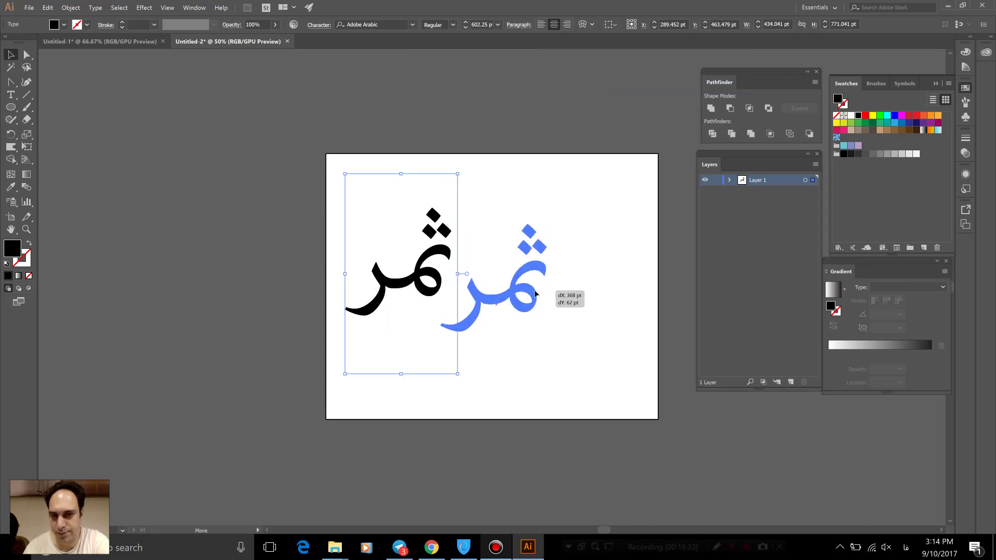
key(ctrl+equal)
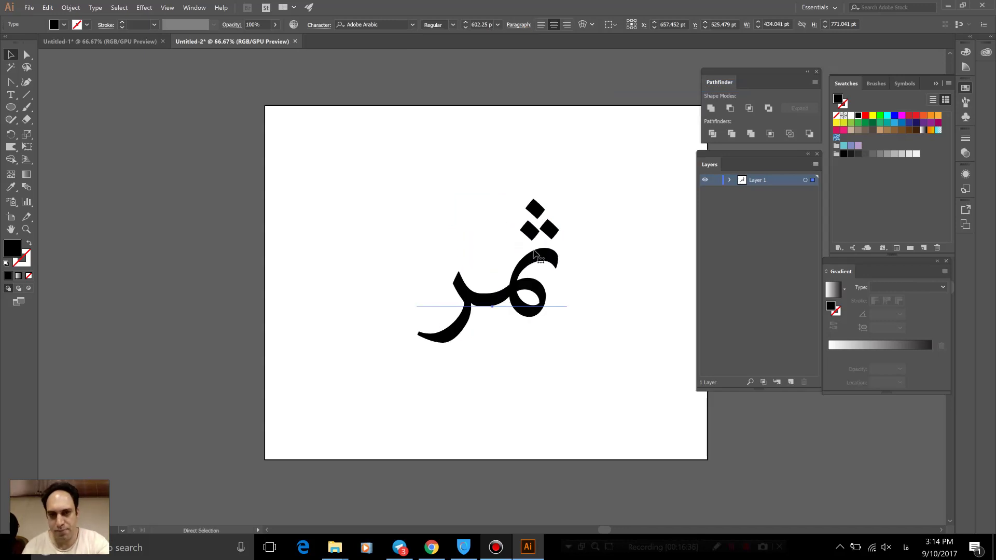
drag(492, 146, 412, 143)
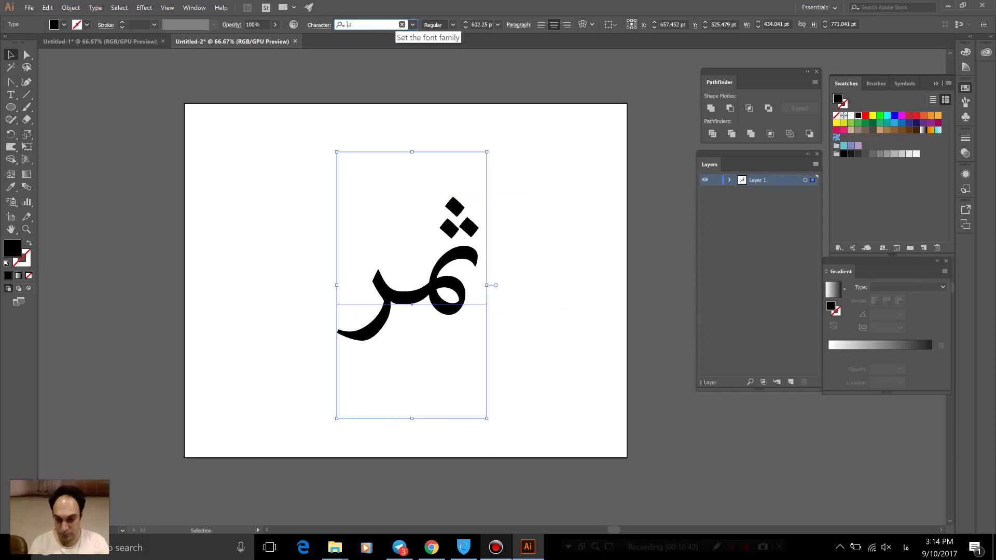
- Set ثمر in Titr Bold and scale it to about 703 pt across most of the artboard
key(alt+shift)
text(tit)
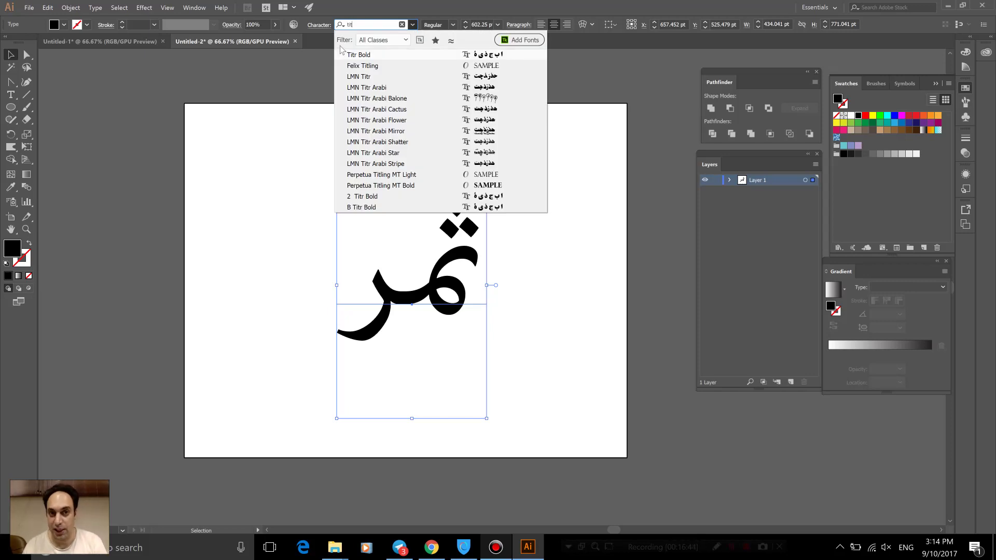
click(349, 54)
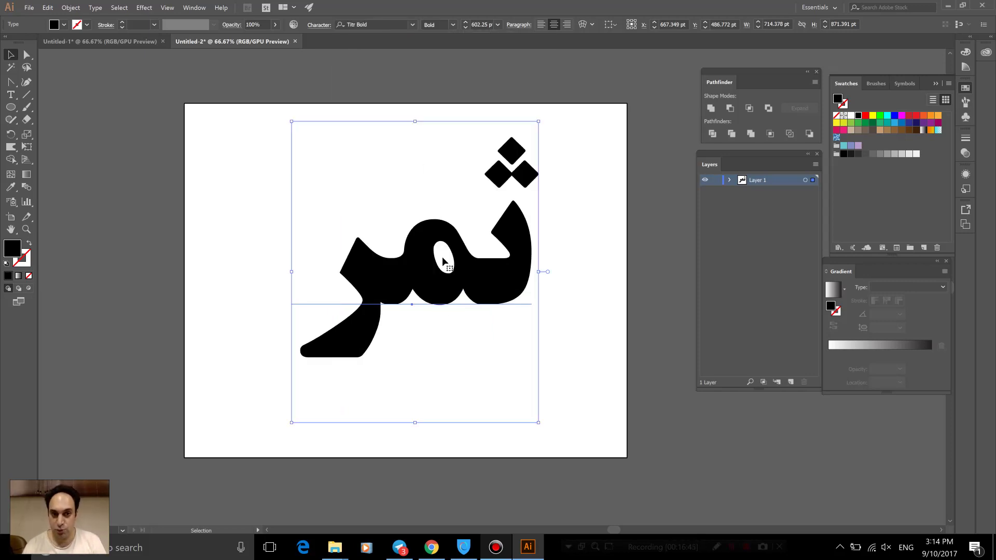
drag(442, 261, 419, 275)
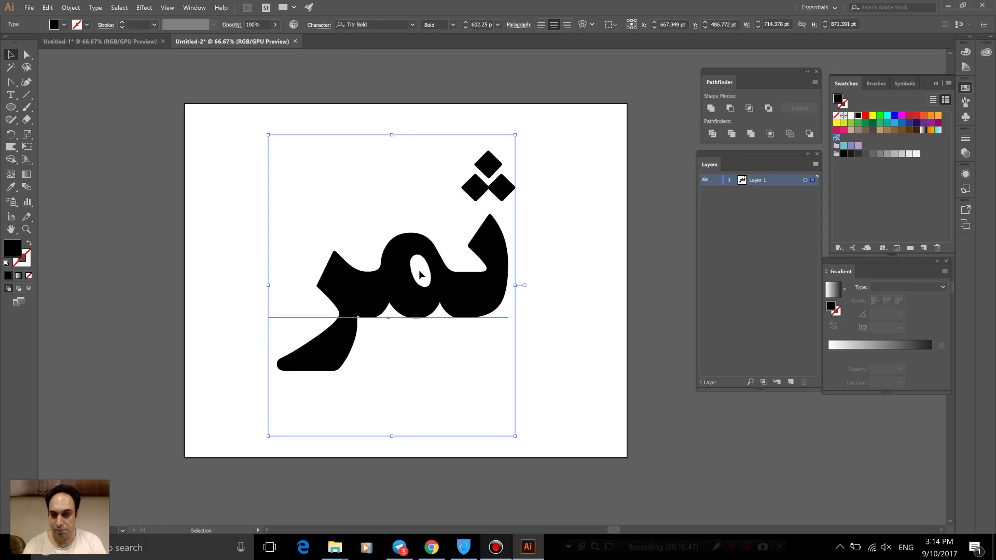
drag(421, 273, 421, 274)
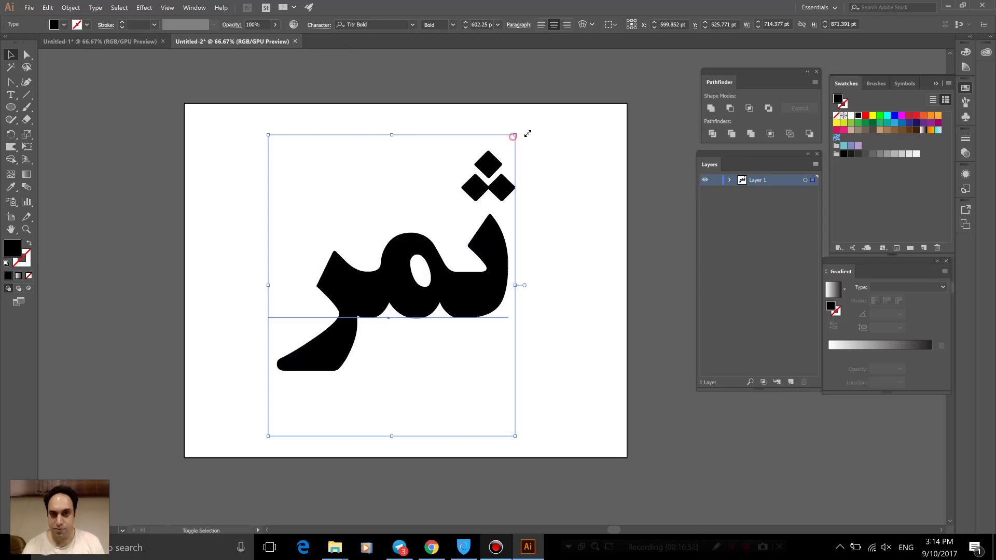
drag(528, 133, 576, 111)
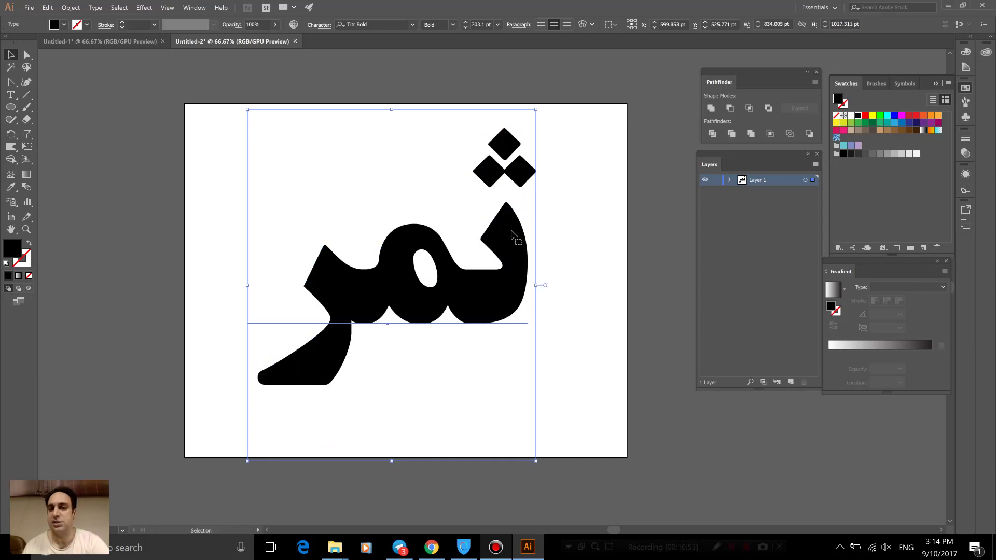
mouse_move(512, 234)
mouse_down()
mouse_move(522, 249)
mouse_move(513, 255)
mouse_up()
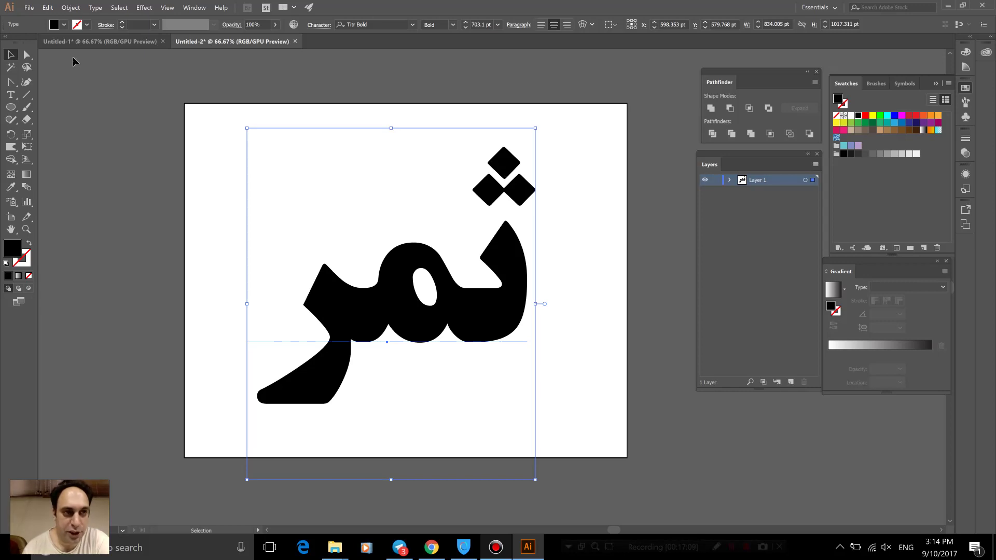
- Copy the cup group into Untitled-2 beneath ثمر and move the word higher
click(70, 41)
drag(481, 270, 400, 151)
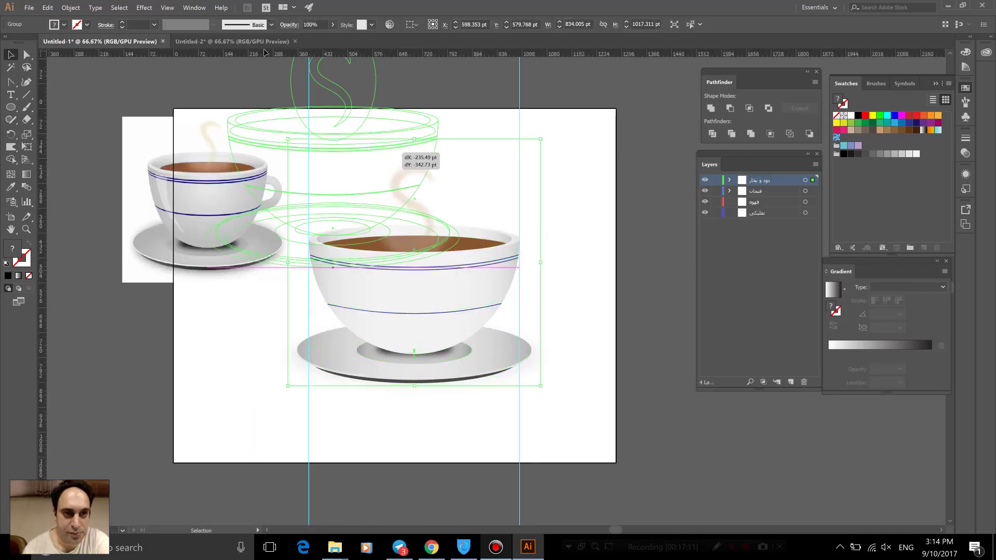
drag(264, 52, 434, 390)
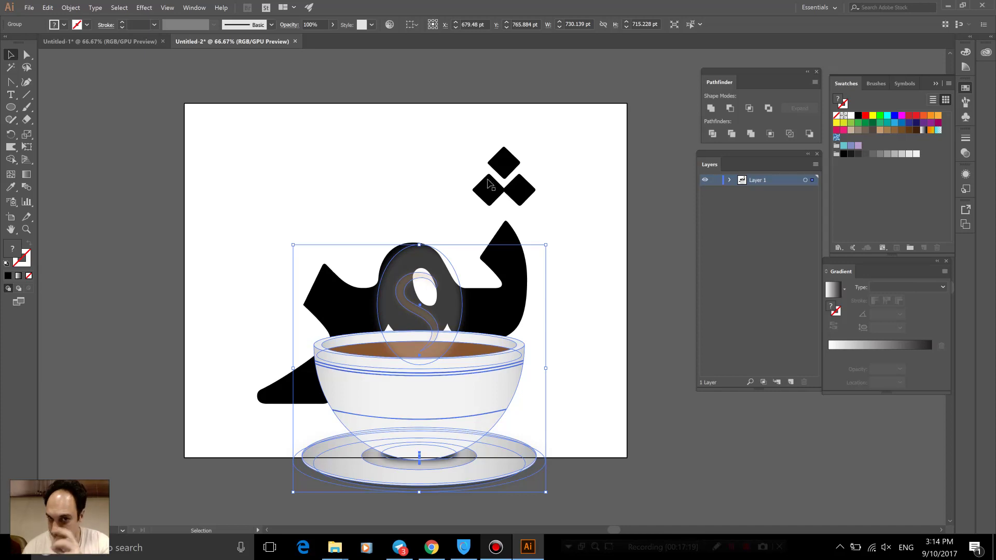
click(514, 161)
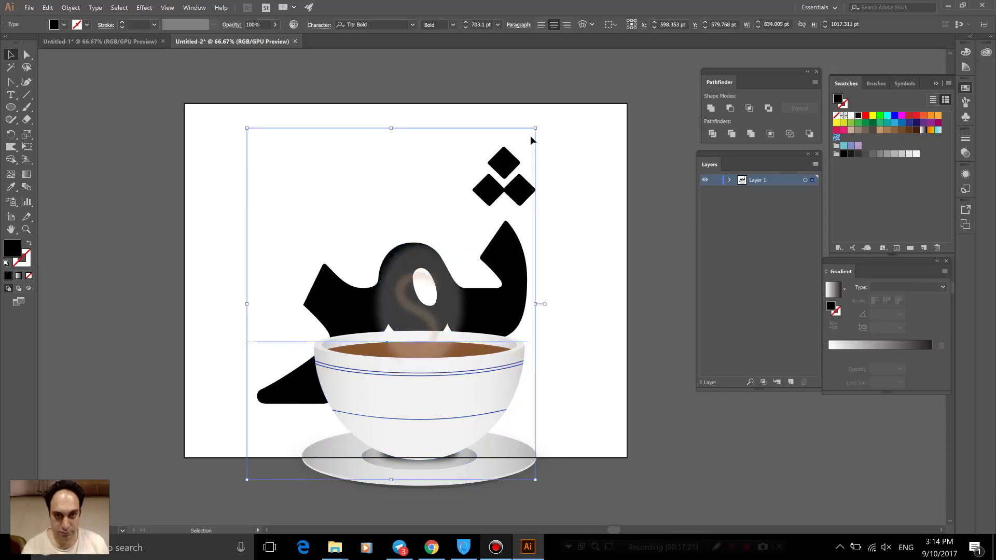
mouse_move(536, 130)
mouse_down()
mouse_move(468, 258)
mouse_move(496, 199)
mouse_move(502, 154)
mouse_move(513, 151)
mouse_up()
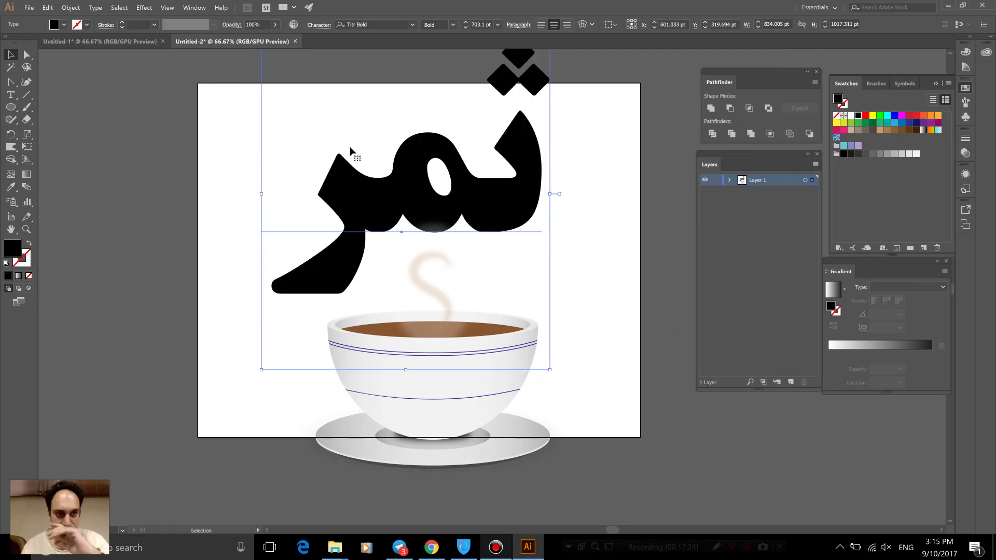
- Cut the cup out of Untitled-2 and paste it back into Untitled-1
click(440, 403)
key(ctrl+x)
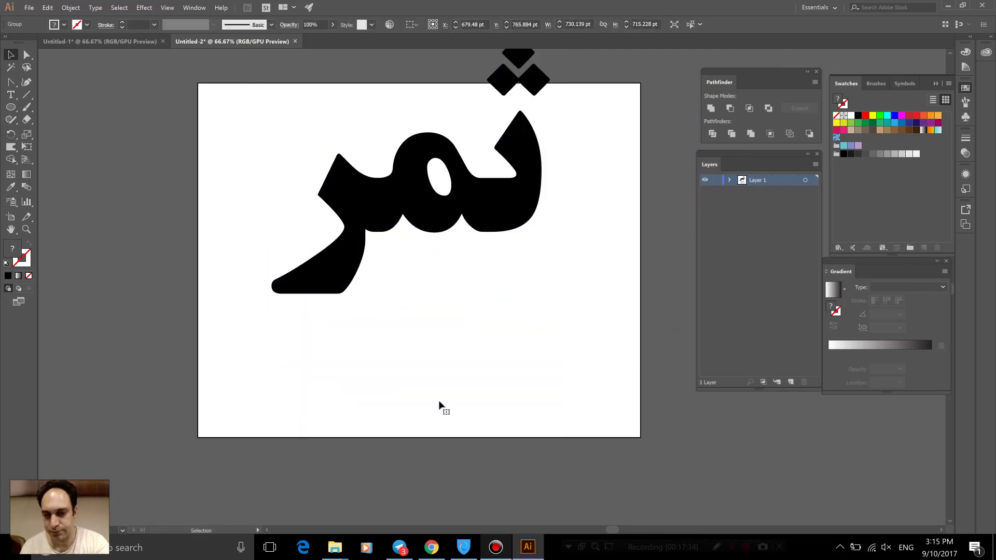
click(98, 41)
key(ctrl+v)
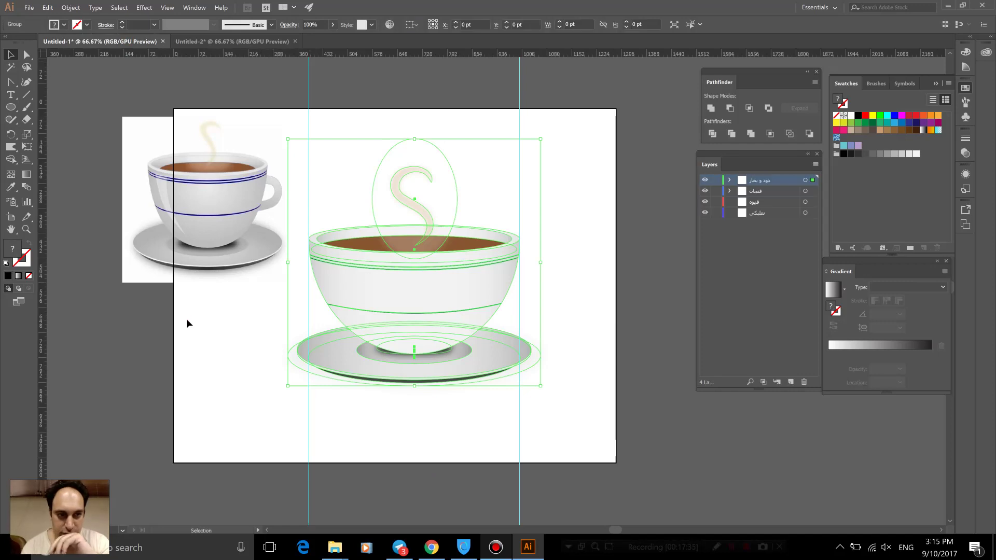
- Zoom in on the cup and draw a black triangle along the left side of its bowl
click(186, 319)
click(166, 197)
key(ctrl+plus)
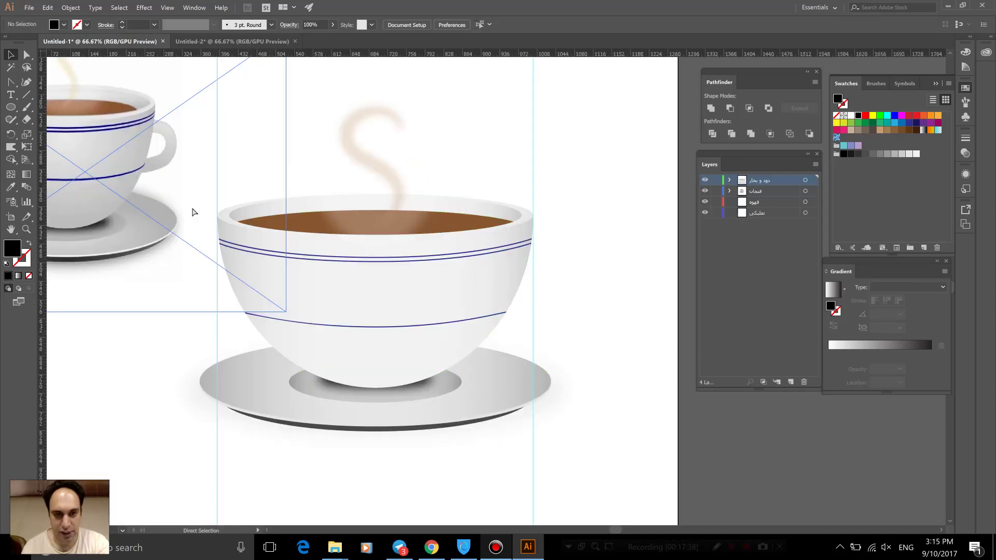
key(ctrl+plus)
drag(250, 267, 412, 226)
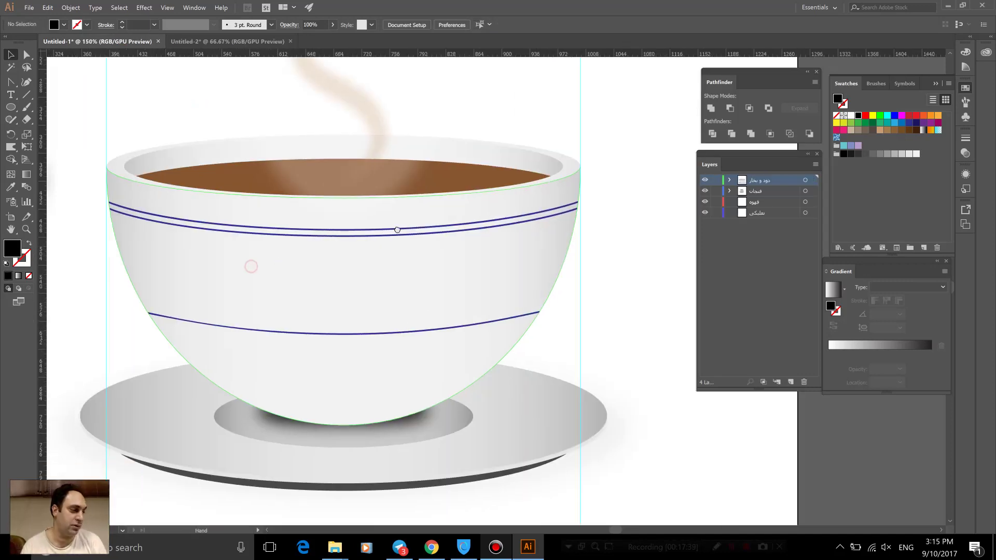
click(25, 82)
drag(14, 83, 42, 81)
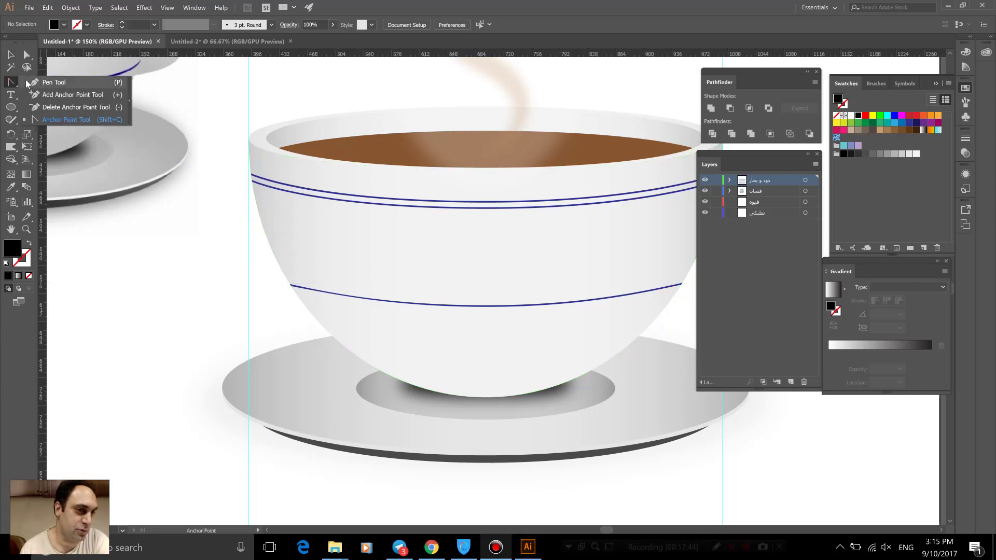
click(276, 173)
click(356, 180)
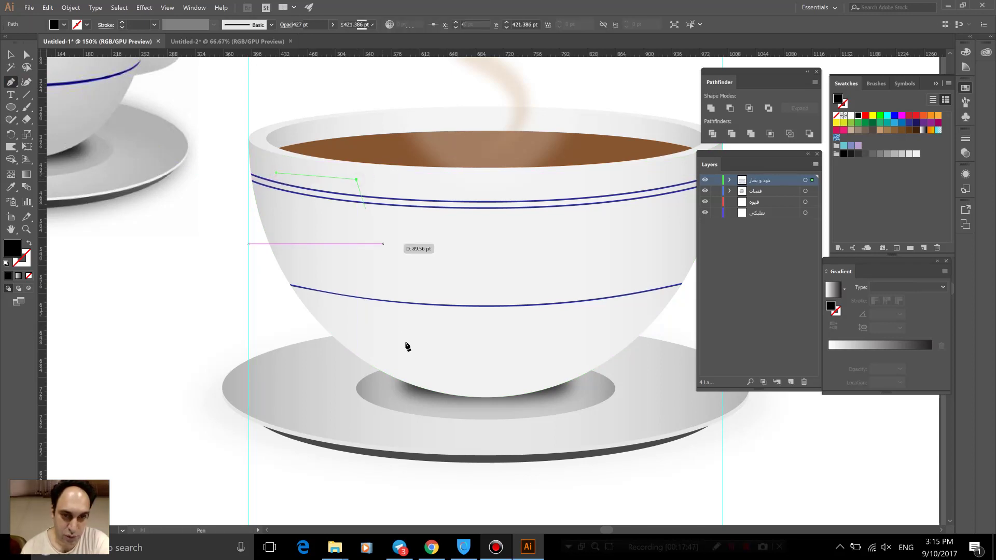
click(414, 367)
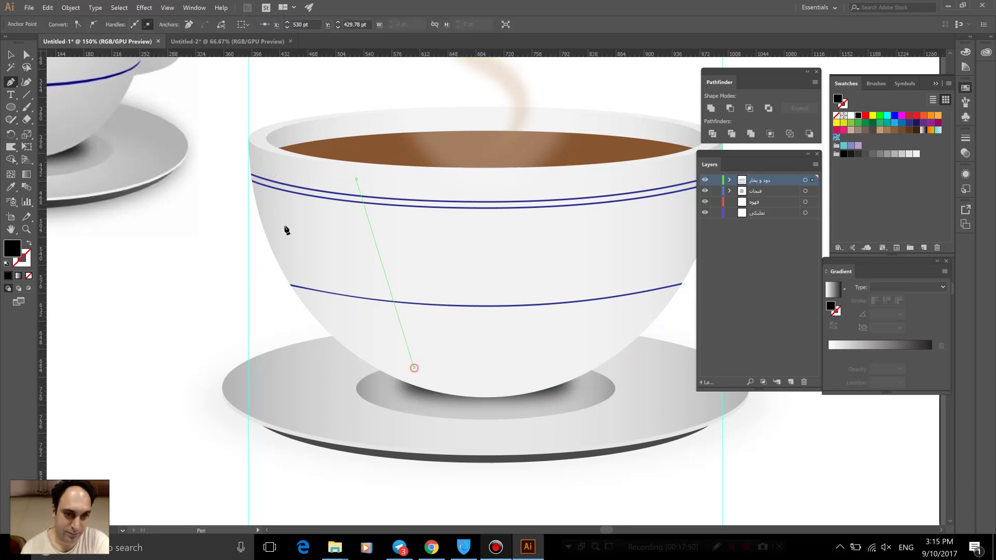
click(276, 176)
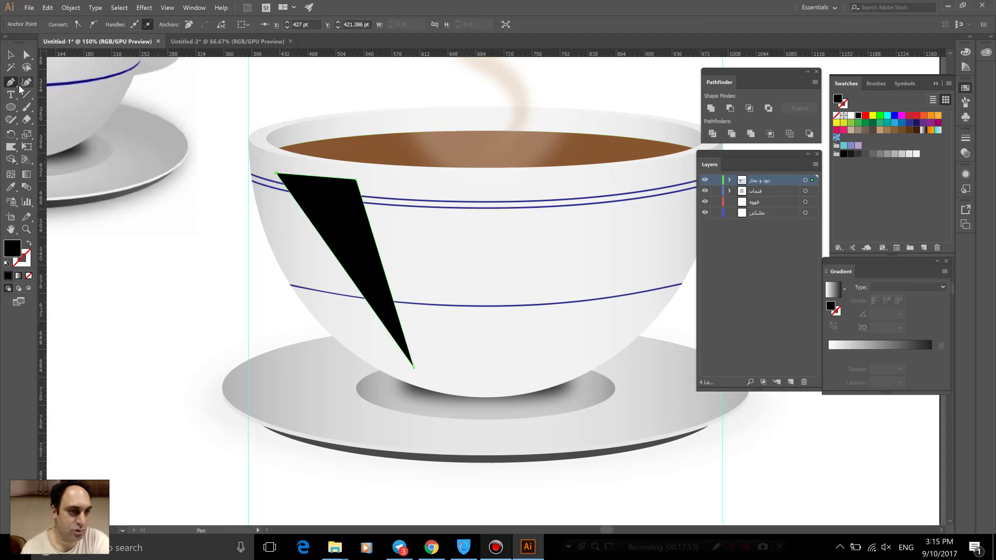
- Curve the triangle's top edge and nudge its top anchors down to follow the bowl
drag(18, 88, 62, 117)
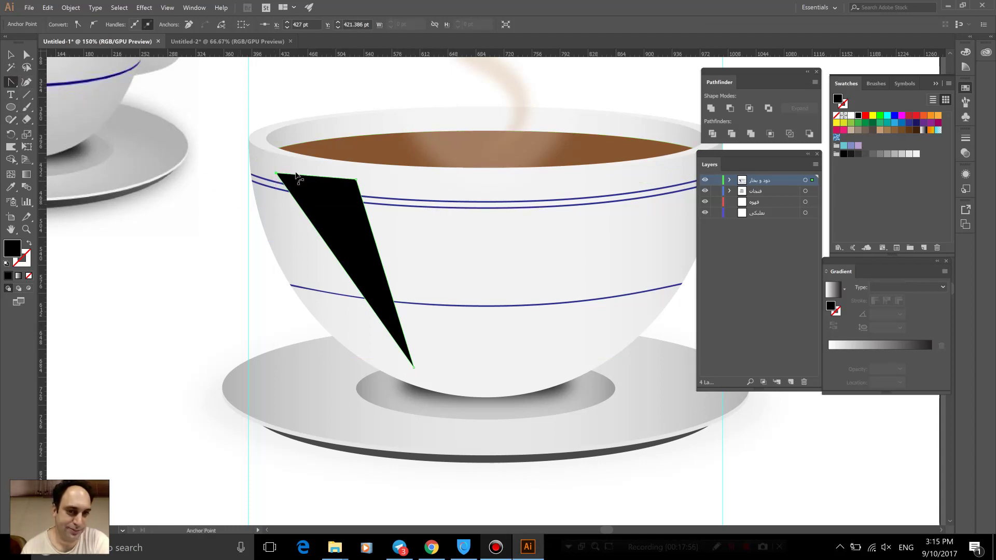
mouse_move(316, 182)
mouse_down()
mouse_move(355, 216)
mouse_move(366, 241)
mouse_move(315, 273)
mouse_up()
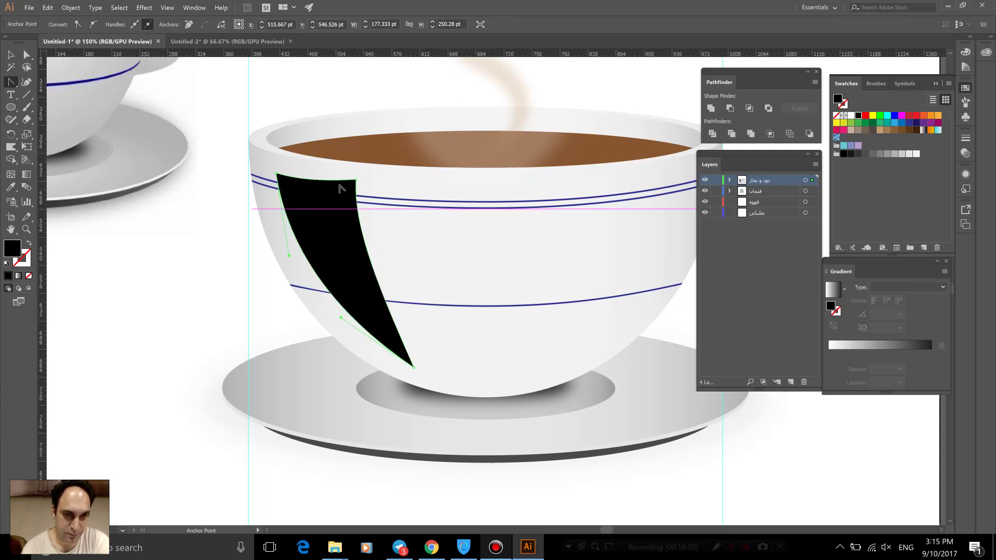
click(27, 55)
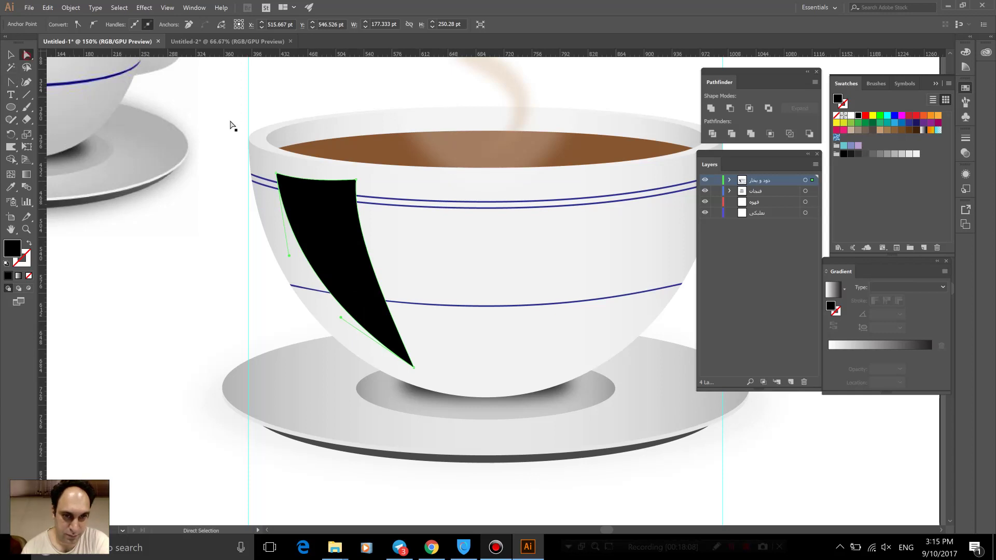
click(419, 185)
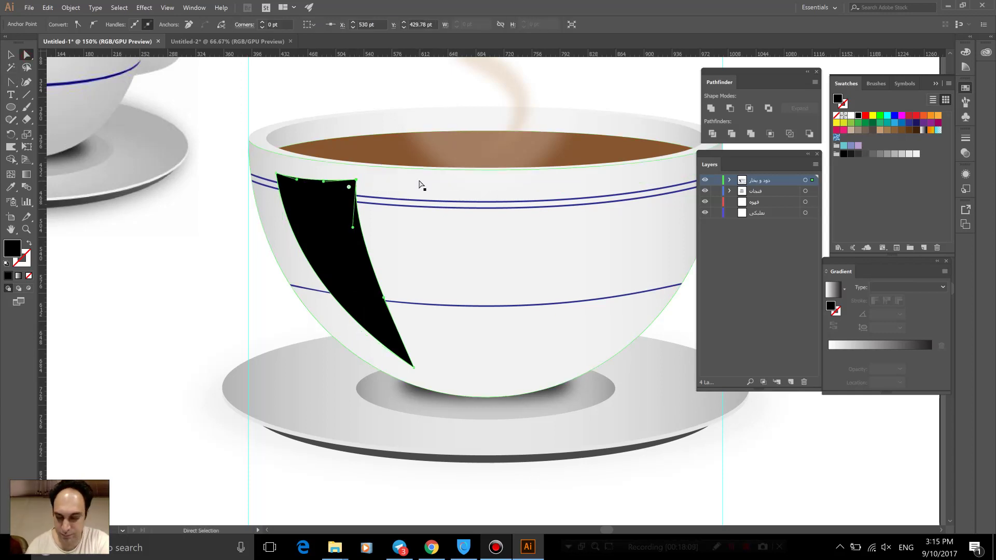
key(Down)
key(Down)
key(Down)
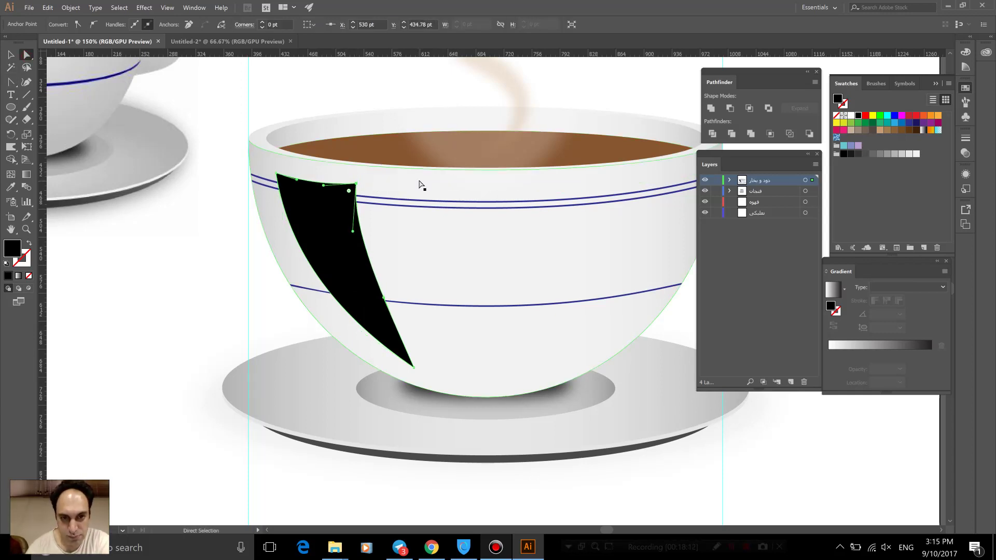
click(10, 54)
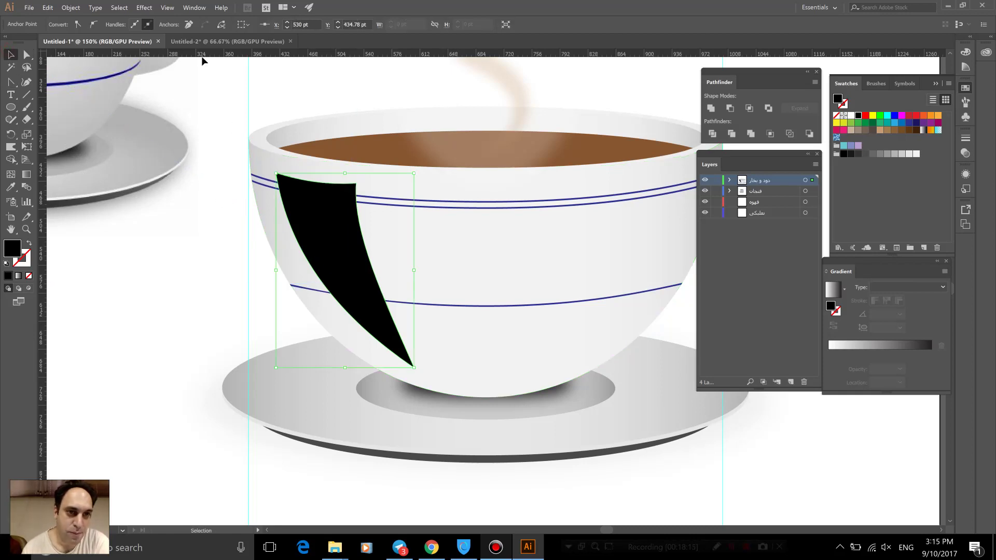
- Make the left-side shape a white highlight at 47% opacity
click(305, 188)
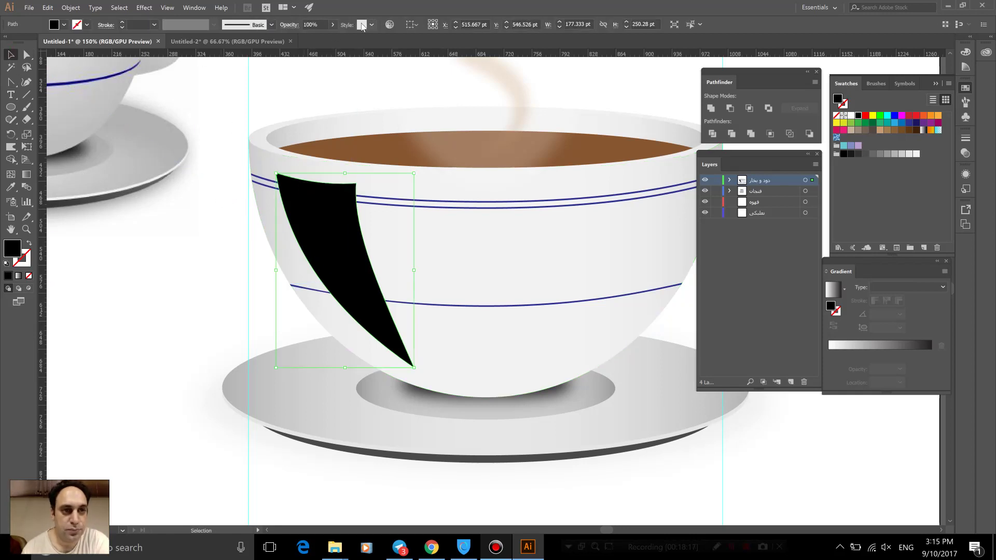
click(64, 25)
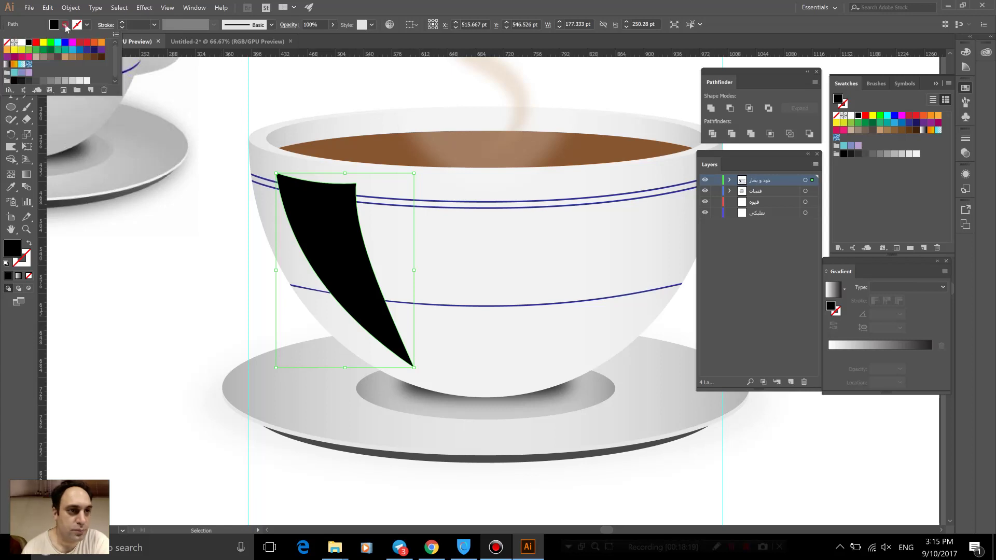
click(21, 42)
click(332, 25)
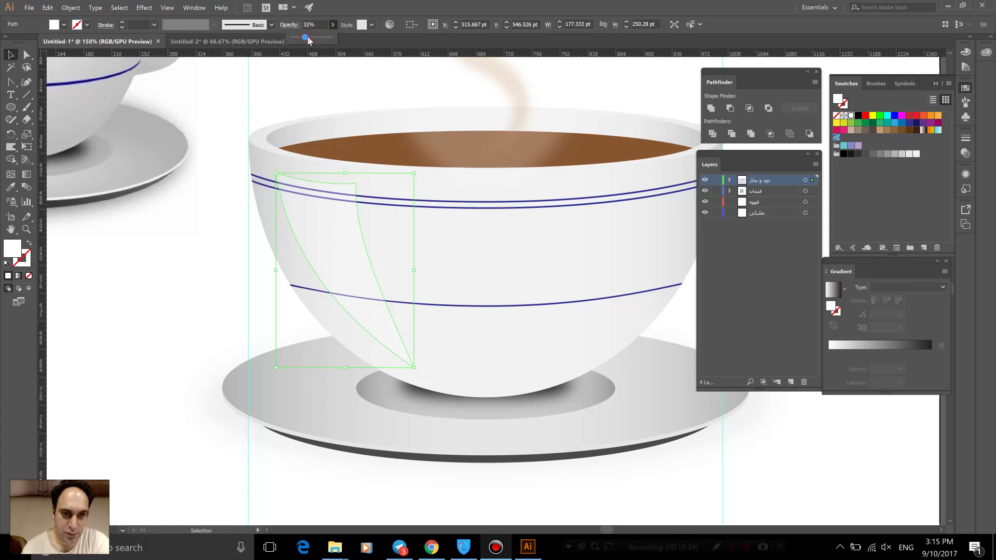
drag(309, 37, 311, 38)
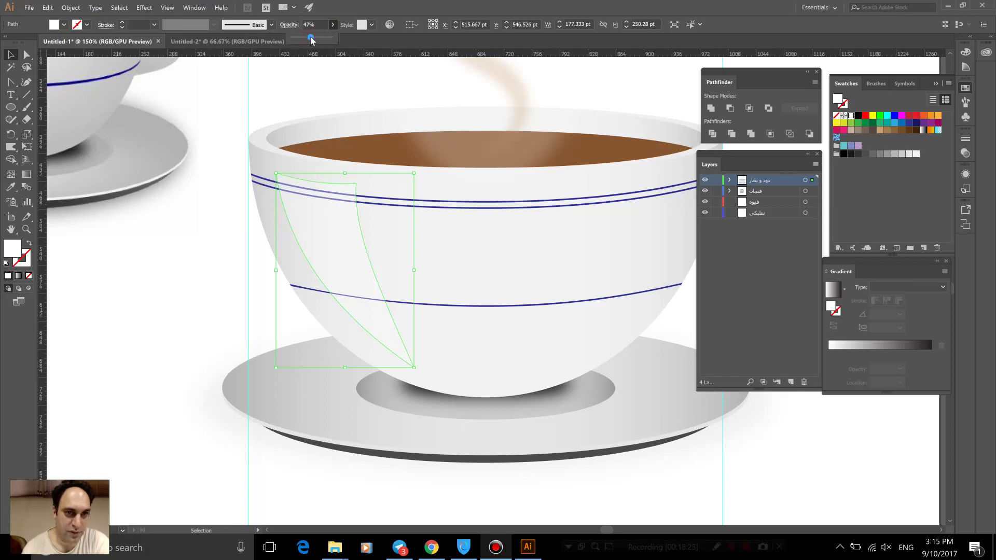
click(222, 143)
- Fit the artboard in view and bend the highlight's right edge to curve along the bowl
key(ctrl+0)
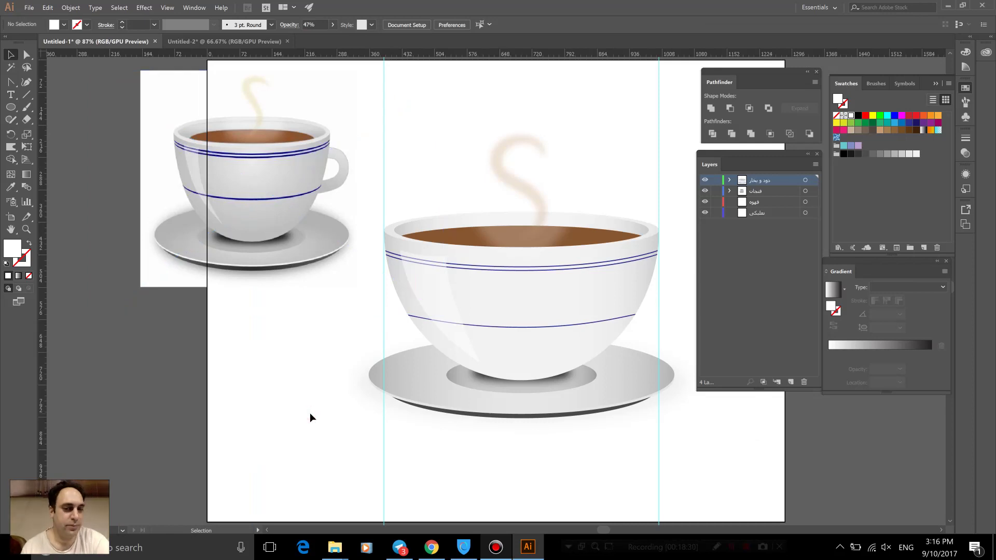
click(430, 293)
key(shift+c)
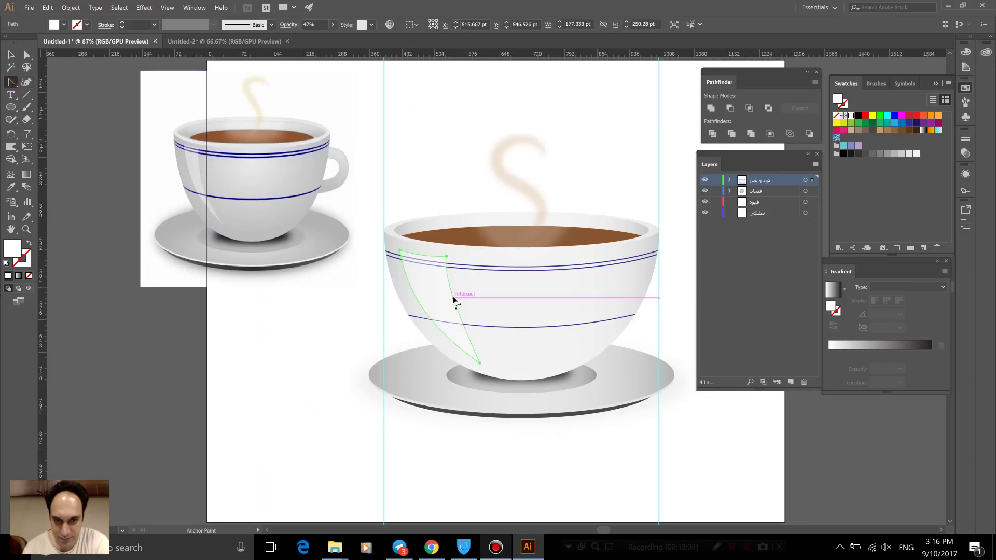
drag(452, 299, 451, 306)
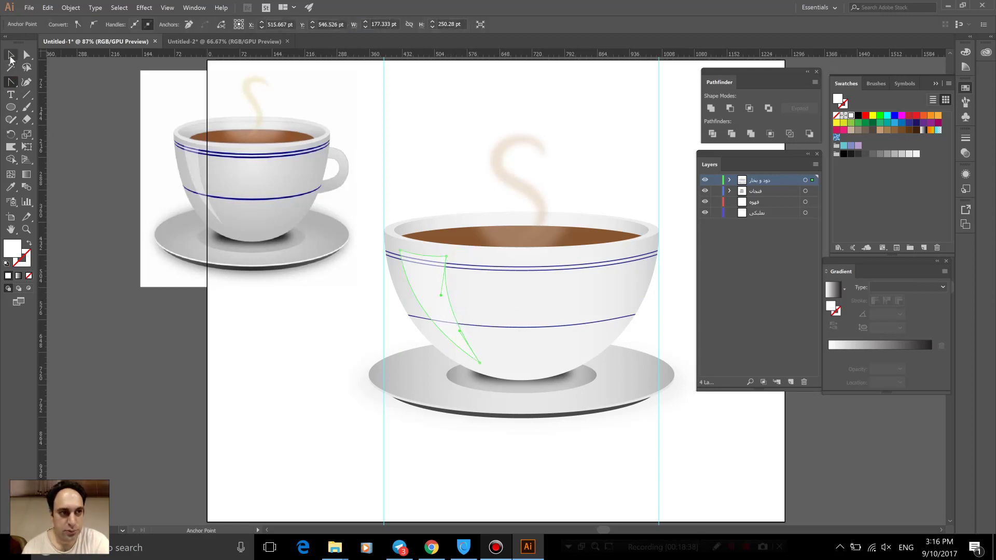
click(11, 57)
click(164, 368)
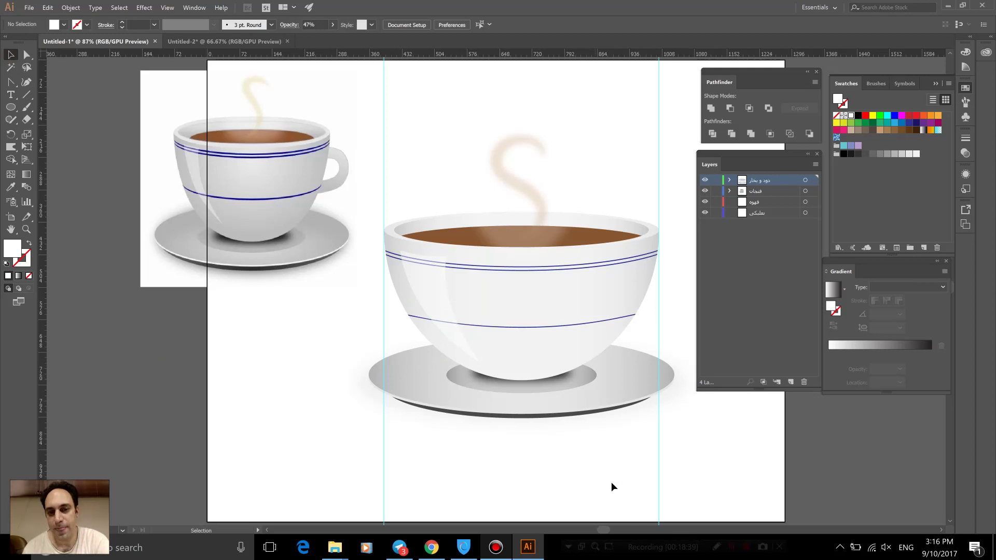
- Ungroup the cup artwork and marquee-select all its parts
click(479, 275)
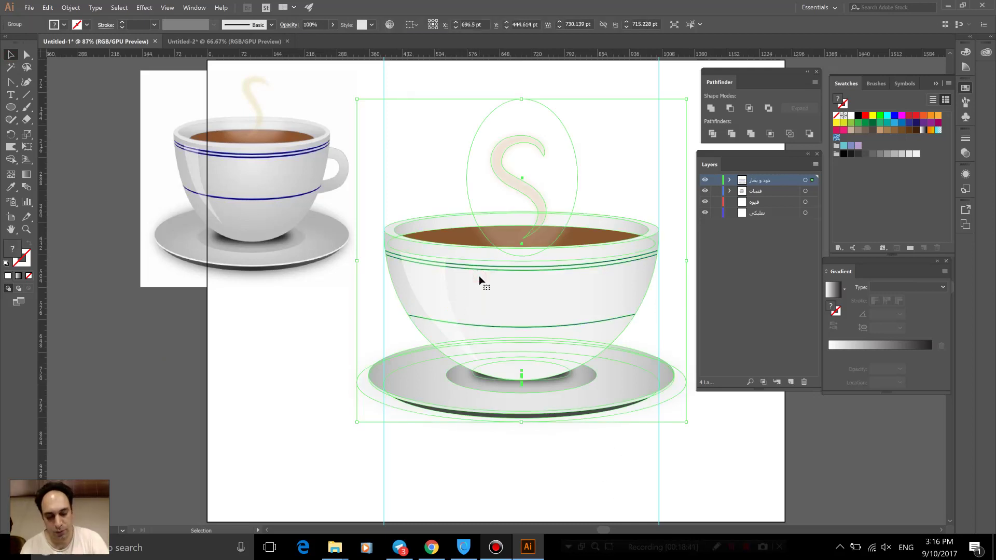
right_click(478, 276)
click(298, 247)
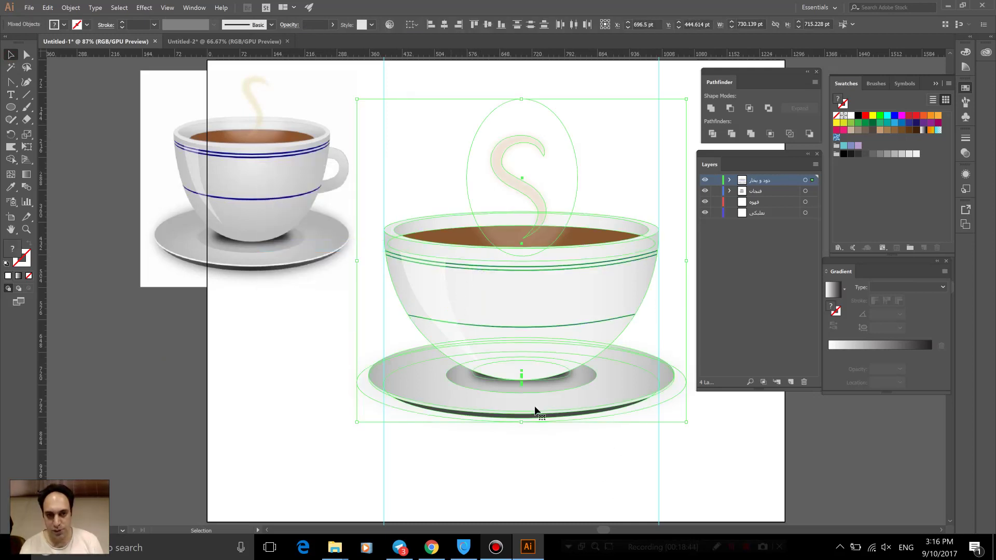
click(546, 457)
drag(548, 460, 436, 118)
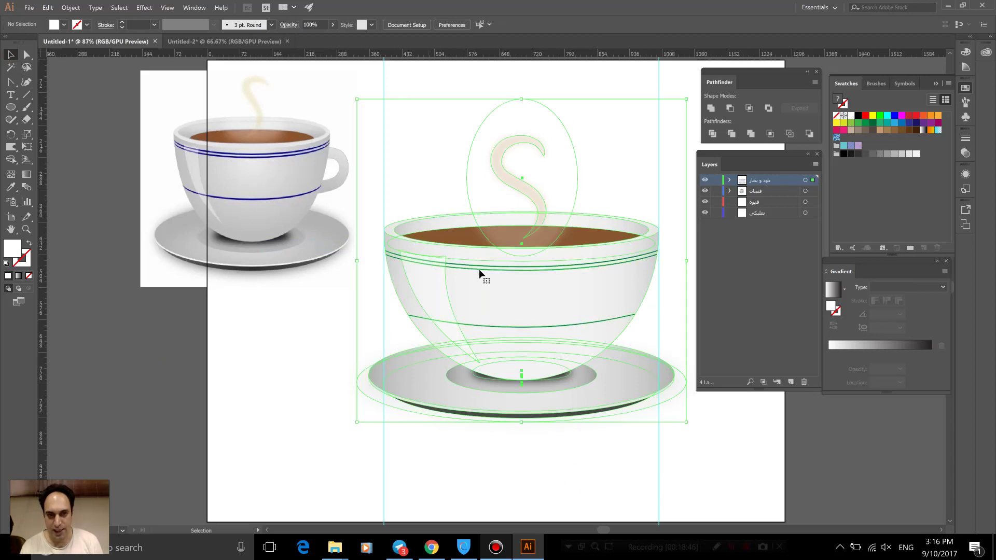
- Group the coffee cup artwork and drop it over the black word ثمر in Untitled-2
right_click(258, 179)
click(282, 238)
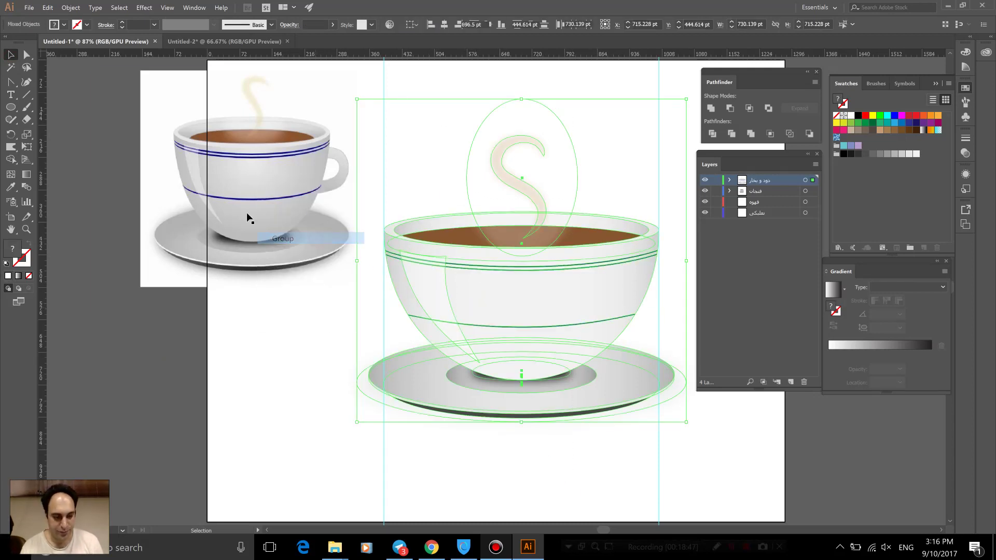
drag(195, 46, 403, 258)
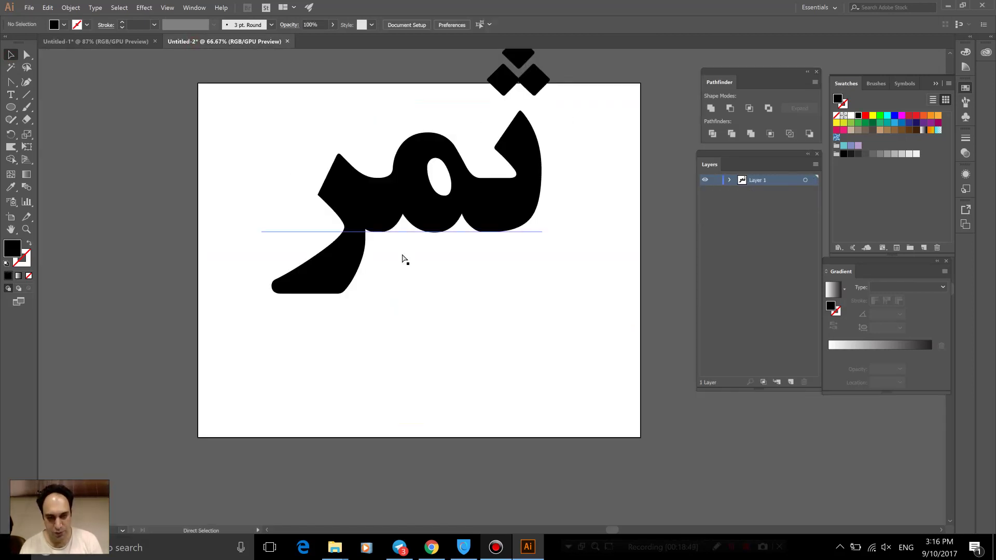
drag(530, 342, 444, 304)
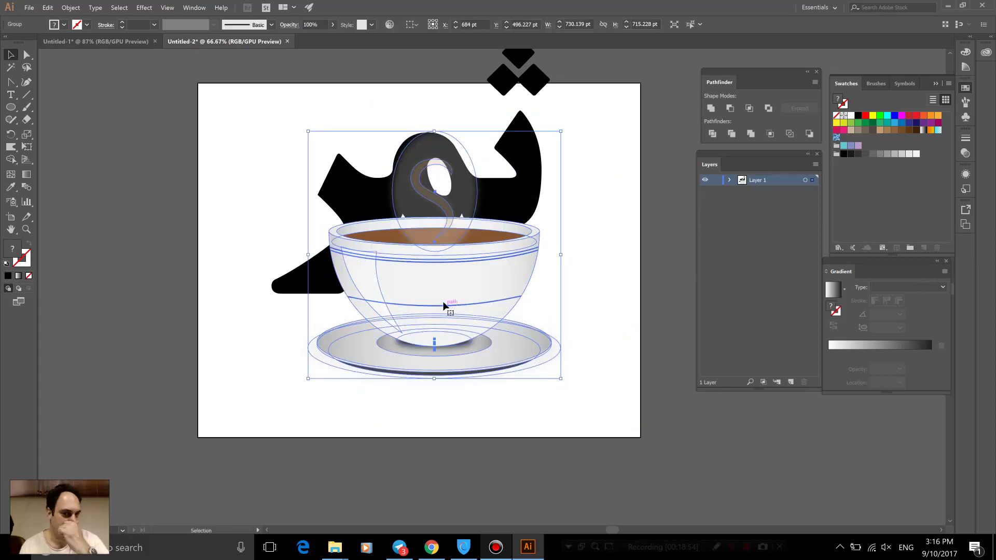
click(250, 246)
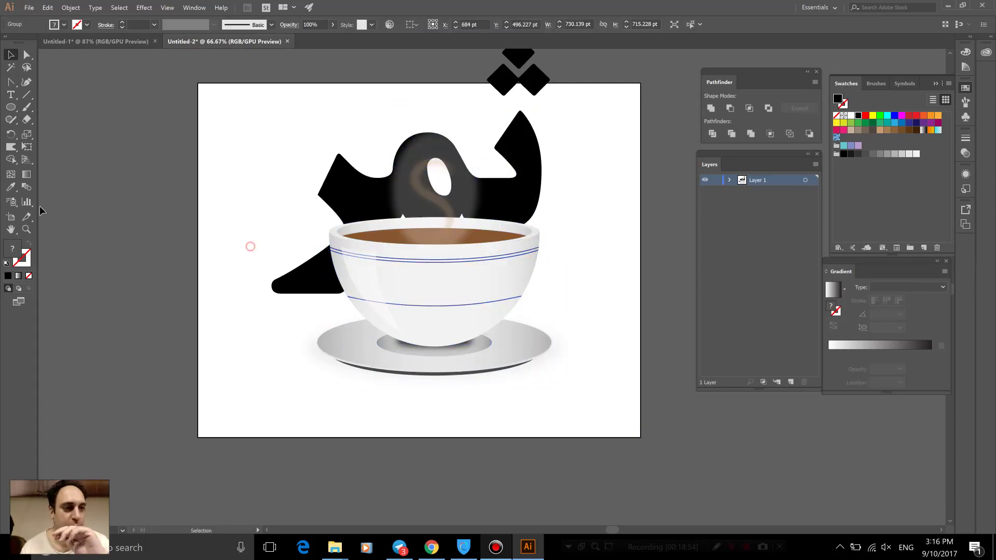
click(11, 216)
- Drag the artboard's left edge out to about 2189 pt and set ثمر in B Nazanin Bold
drag(202, 253, 51, 240)
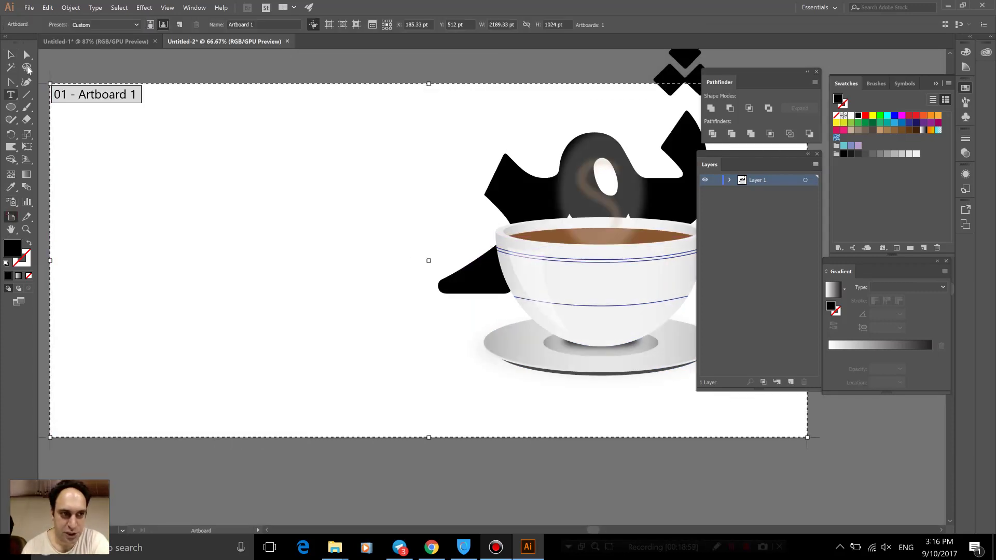
click(13, 55)
click(10, 94)
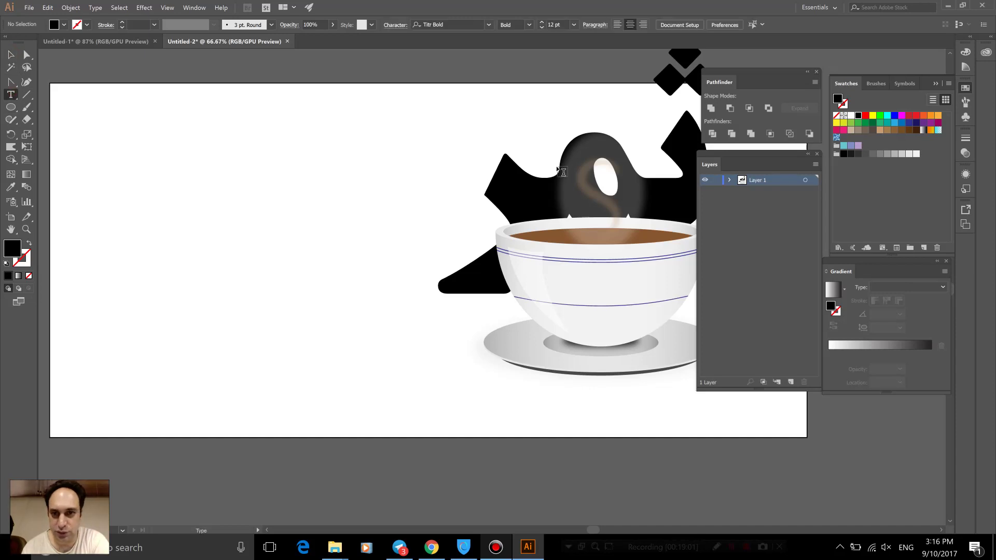
double_click(523, 167)
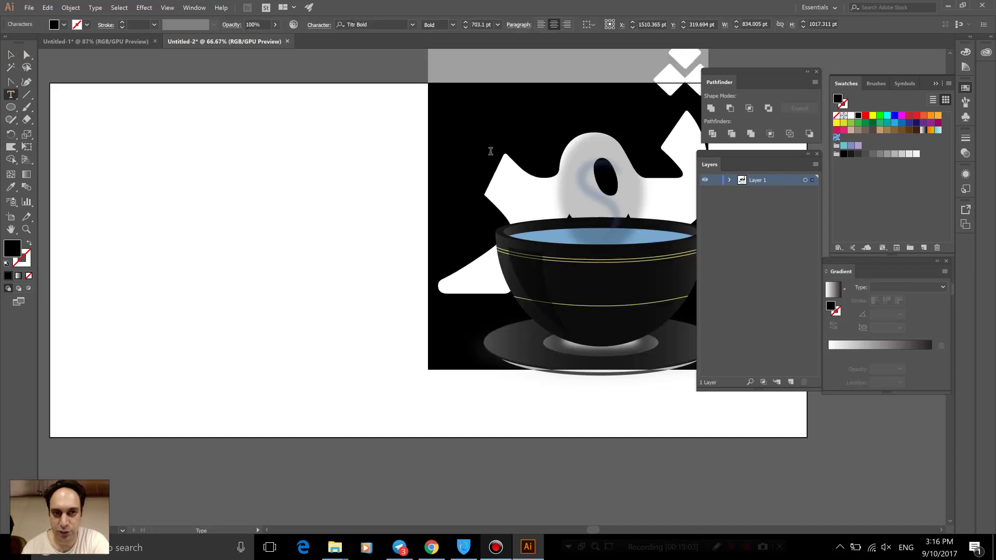
click(386, 24)
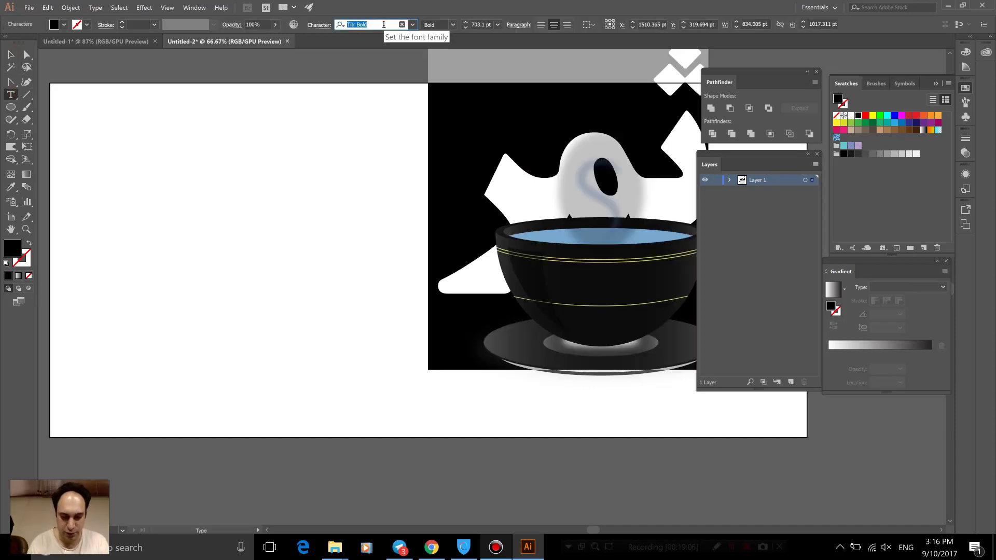
text(b naza)
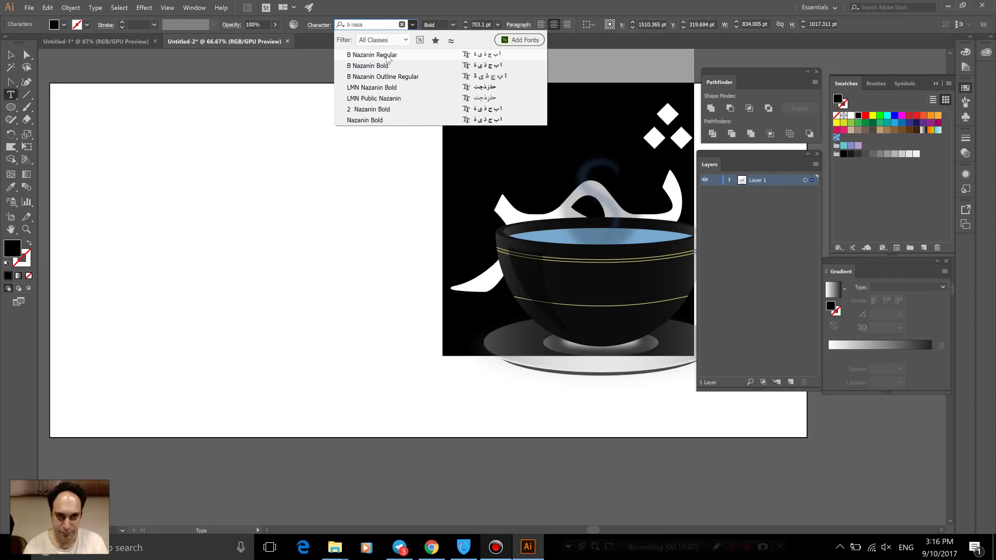
click(387, 65)
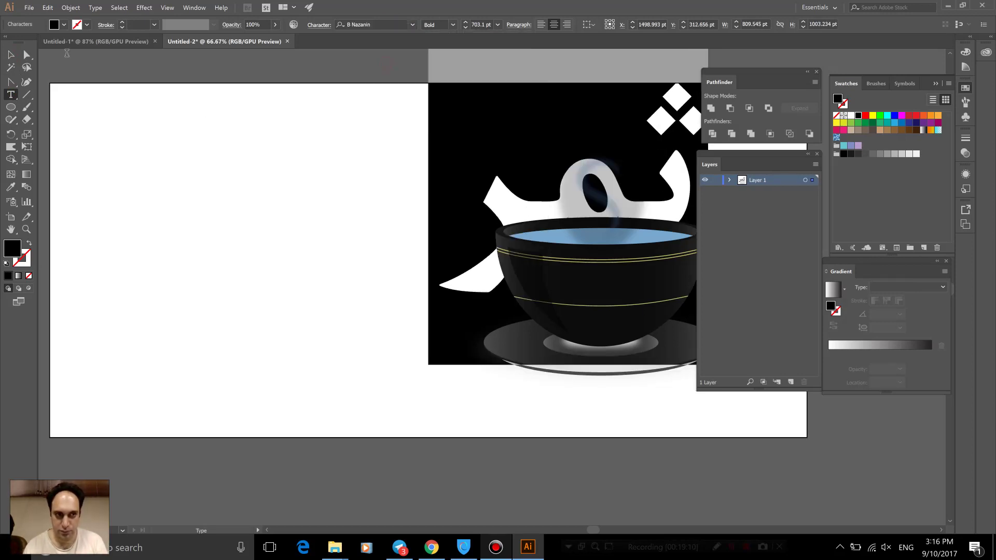
click(12, 55)
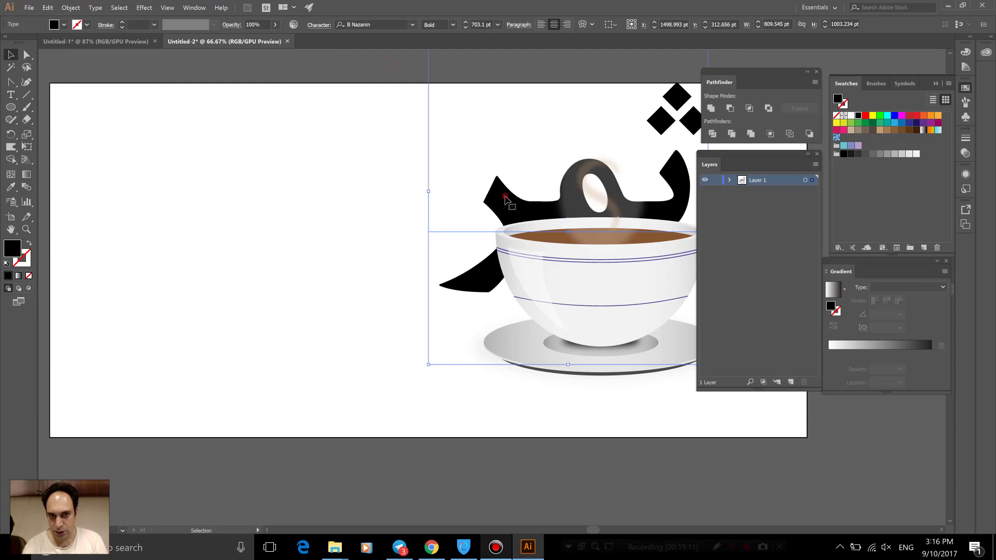
- Move ثمر left, close the Pathfinder and Layers panels, and place the cup below the word
mouse_move(505, 202)
mouse_down()
mouse_move(366, 239)
mouse_move(354, 263)
mouse_up()
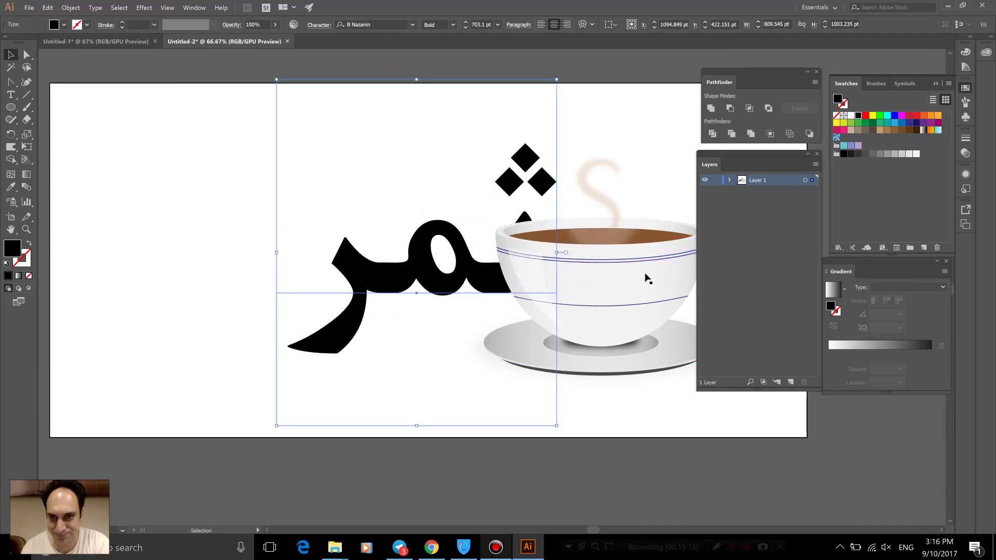
click(817, 72)
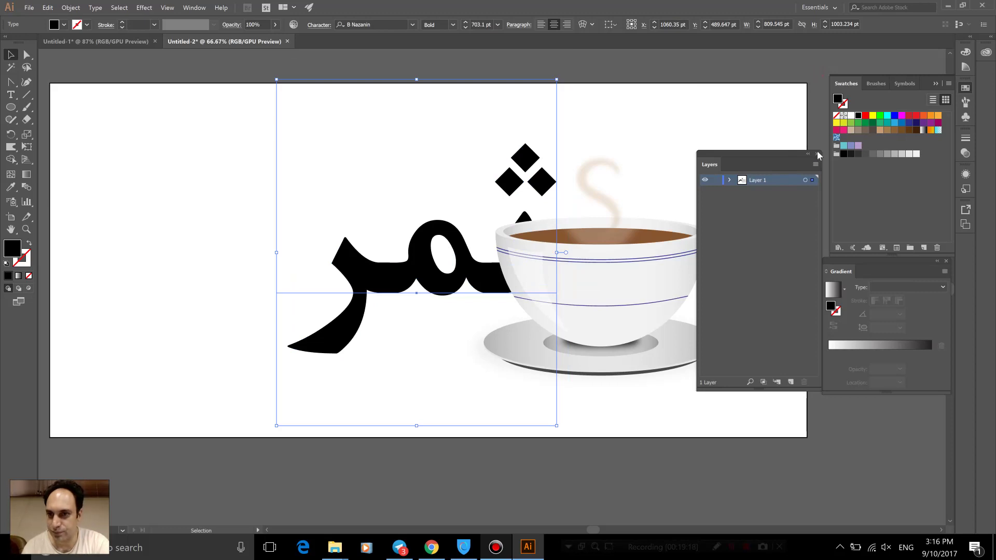
click(818, 155)
click(626, 282)
drag(662, 267, 441, 439)
- Expand the word ثمر into outlines with Object > Expand
click(509, 288)
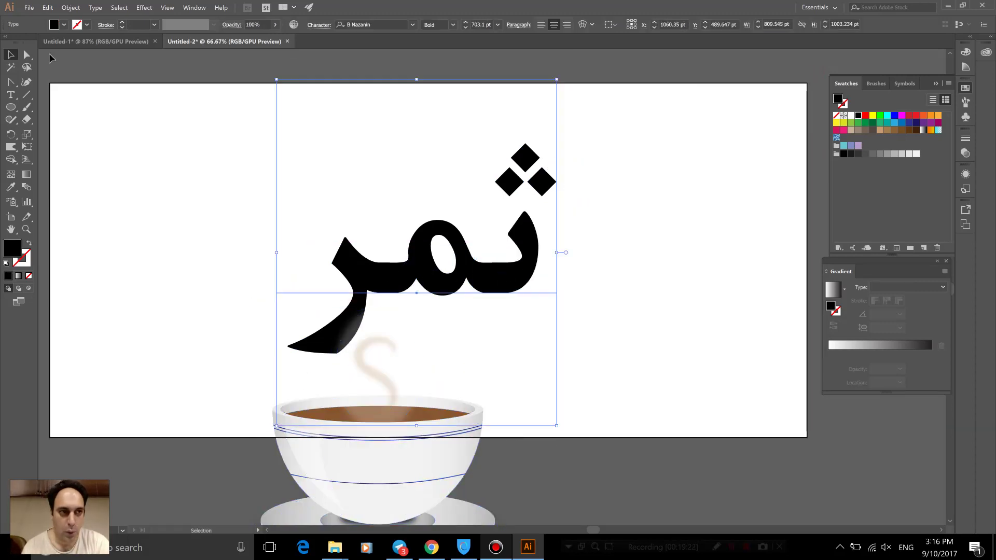
click(71, 8)
click(88, 119)
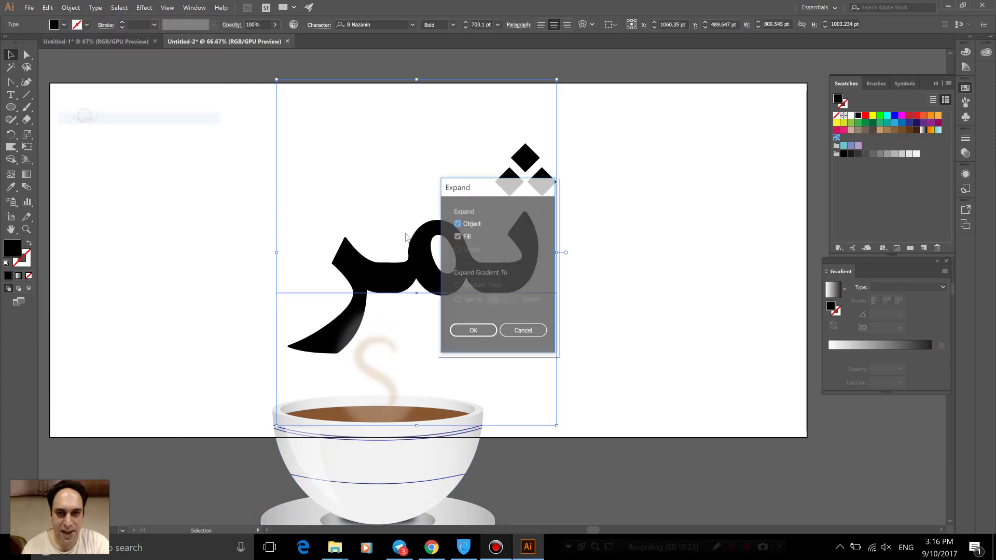
click(470, 330)
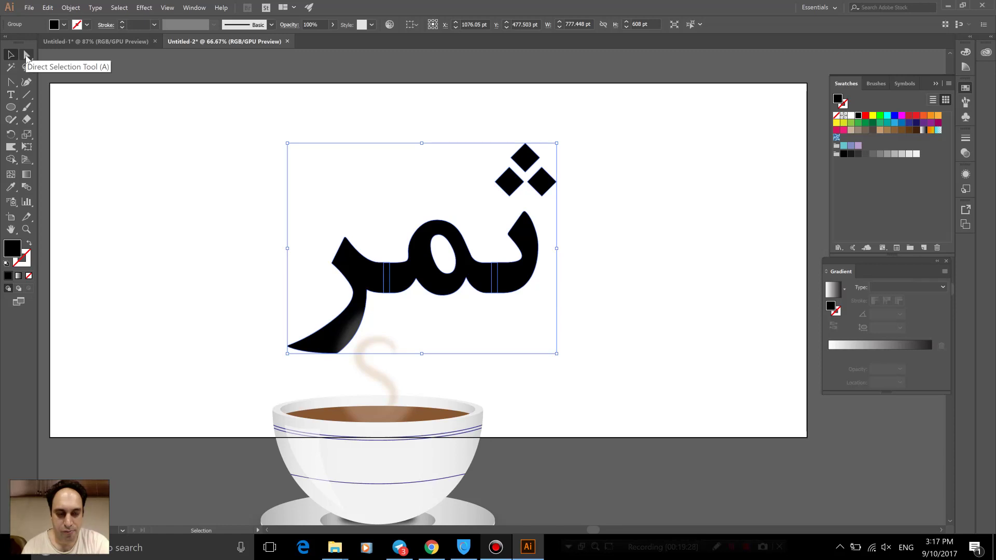
- Ungroup the outlined word and unite its pieces into one shape with Pathfinder
right_click(374, 164)
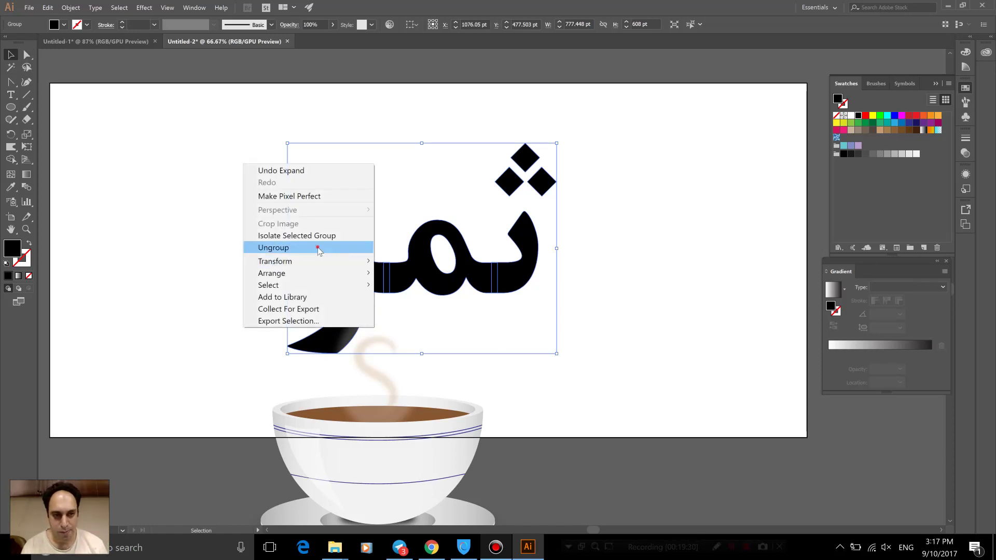
click(320, 248)
click(211, 212)
drag(197, 190, 630, 292)
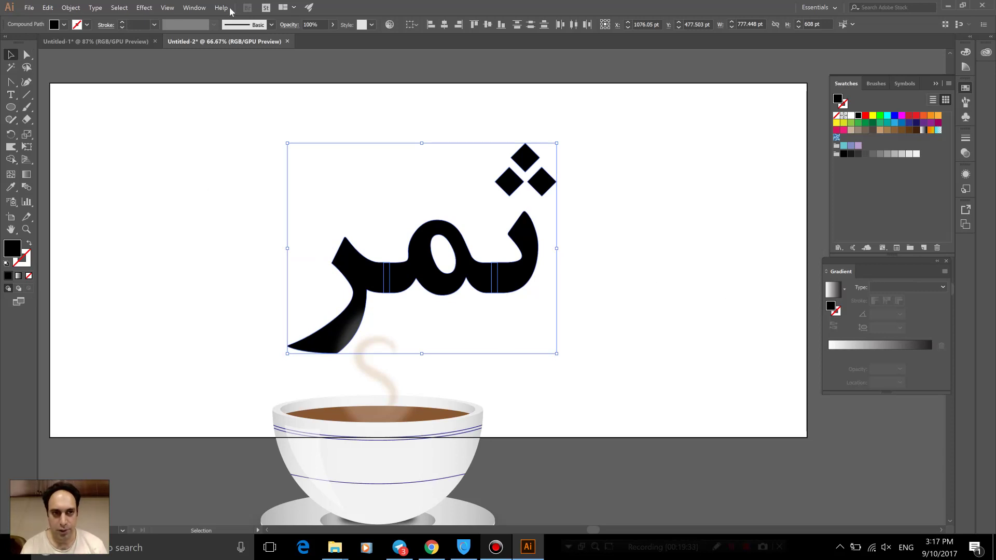
click(194, 8)
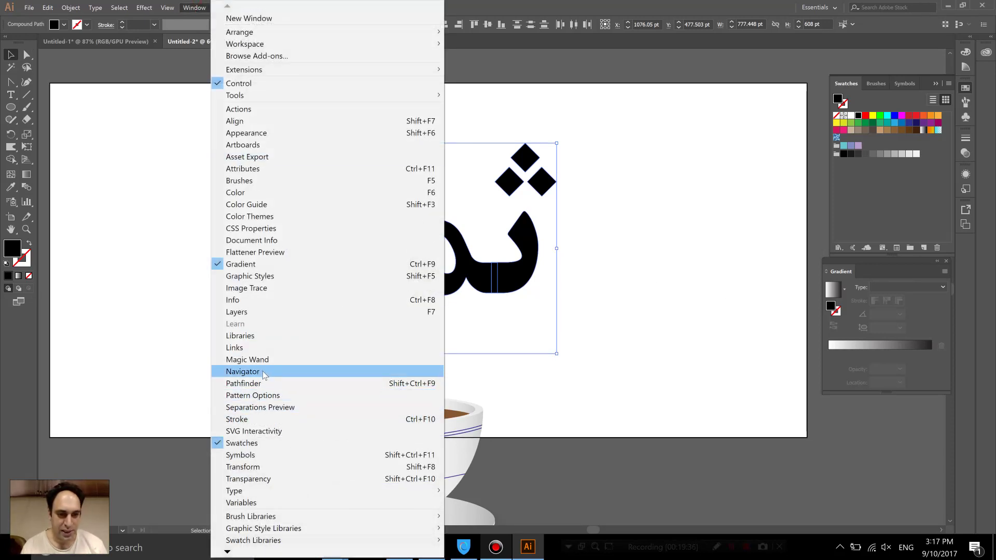
click(262, 382)
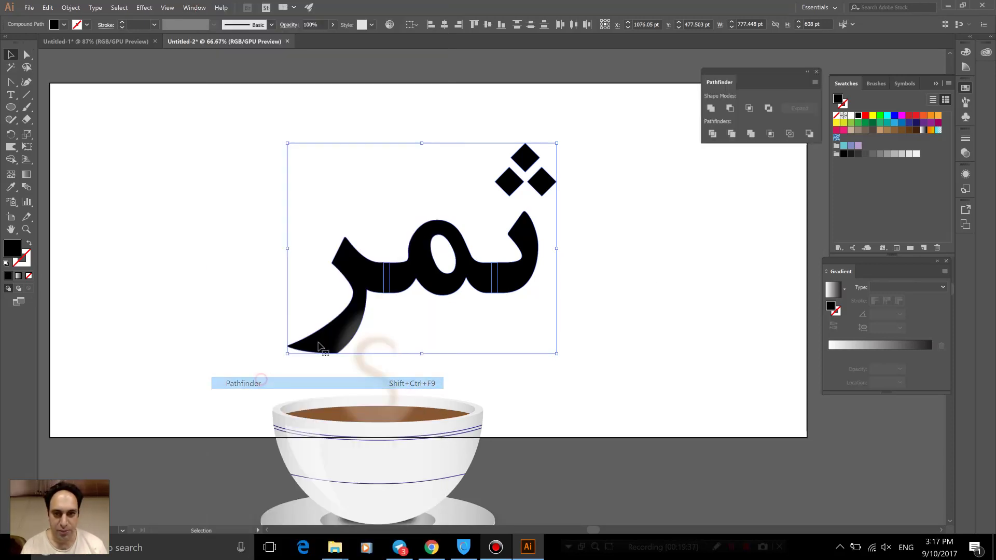
click(710, 109)
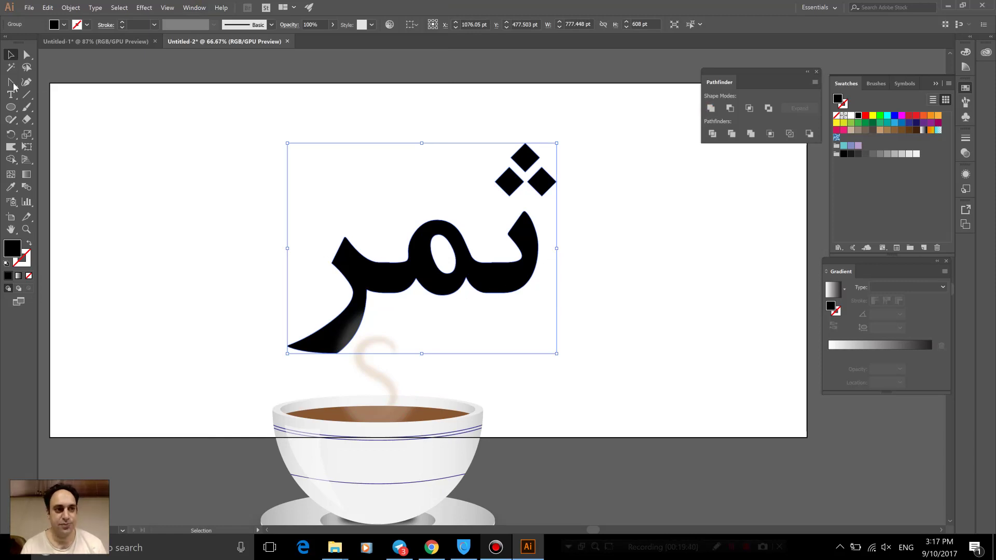
- Inspect the word's anchor points, then move the coffee cup to the lower left
click(26, 55)
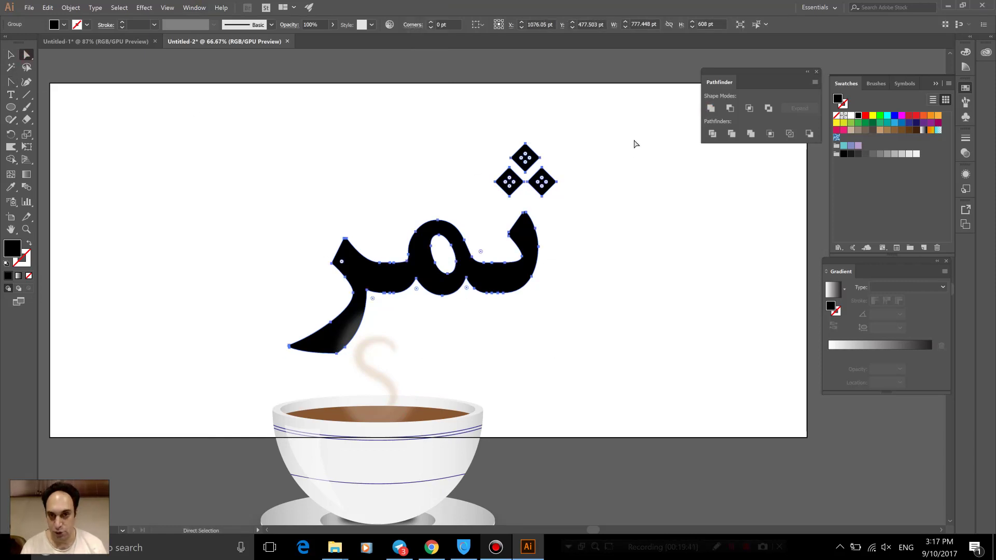
drag(613, 107, 387, 338)
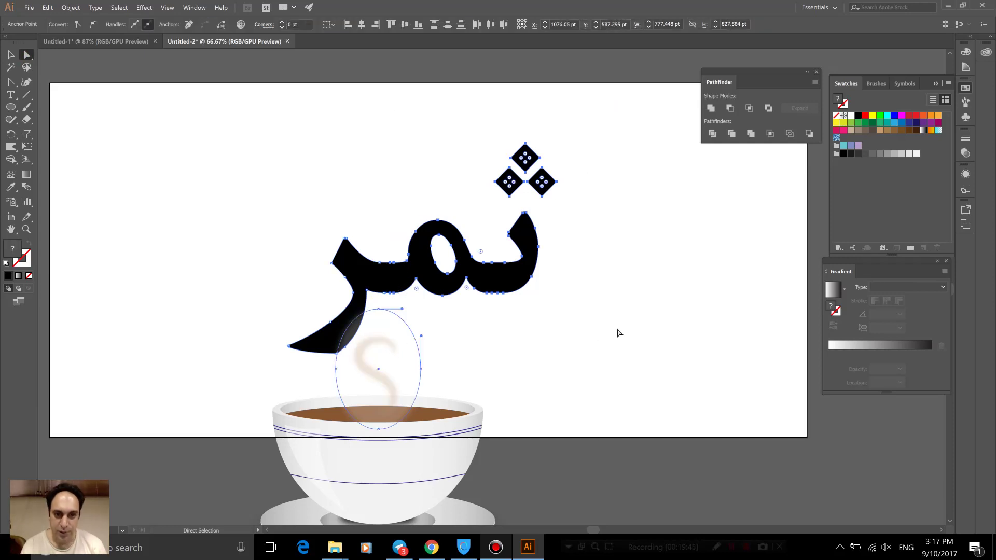
click(644, 301)
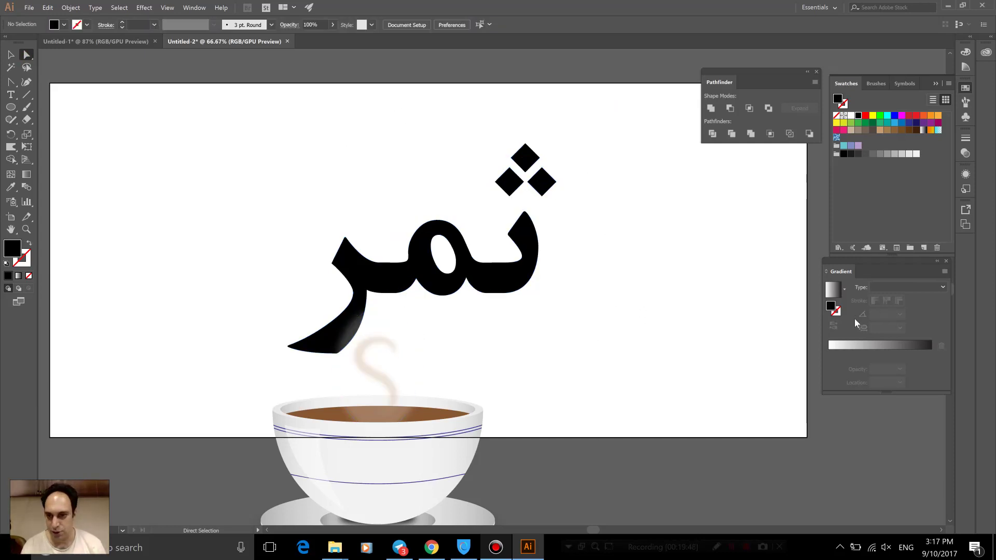
click(11, 54)
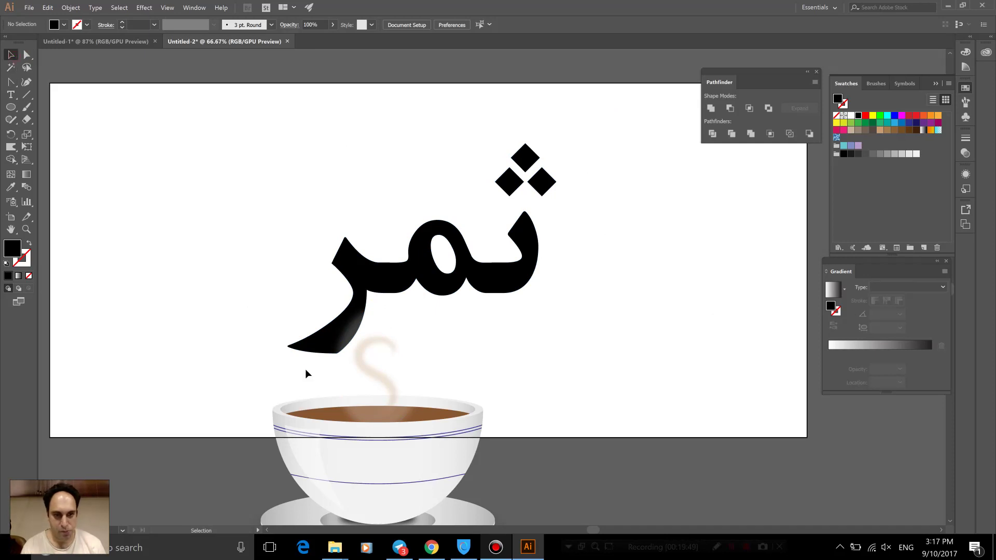
drag(402, 418, 113, 421)
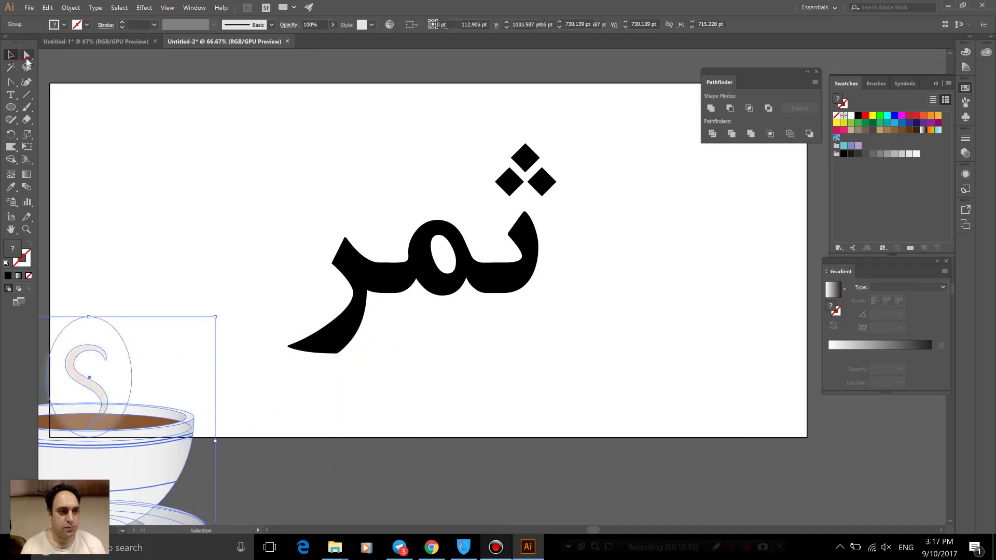
- Select the right letters' and dots' anchors and push them right with Shift+Right
click(27, 54)
mouse_move(670, 133)
mouse_down()
mouse_move(478, 360)
mouse_move(393, 380)
mouse_up()
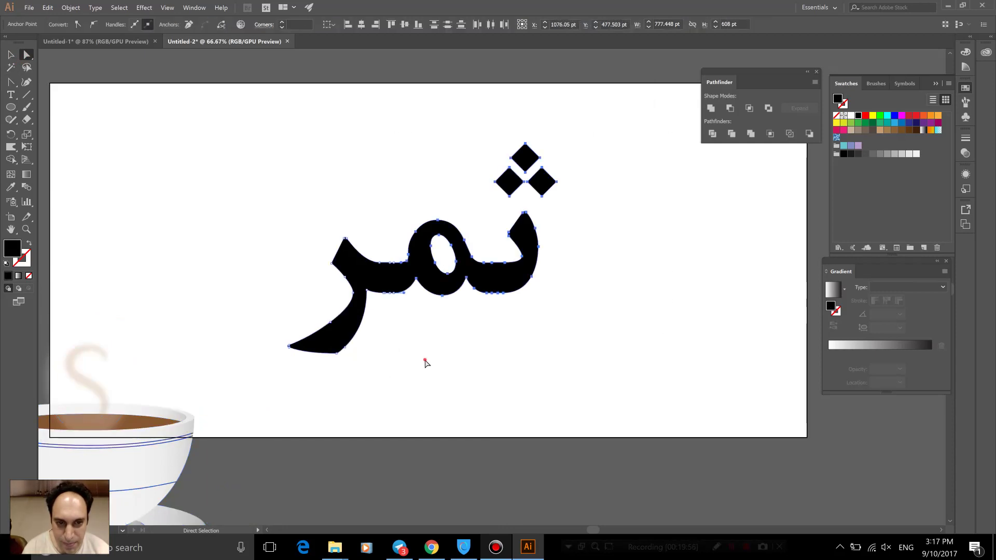
click(394, 280)
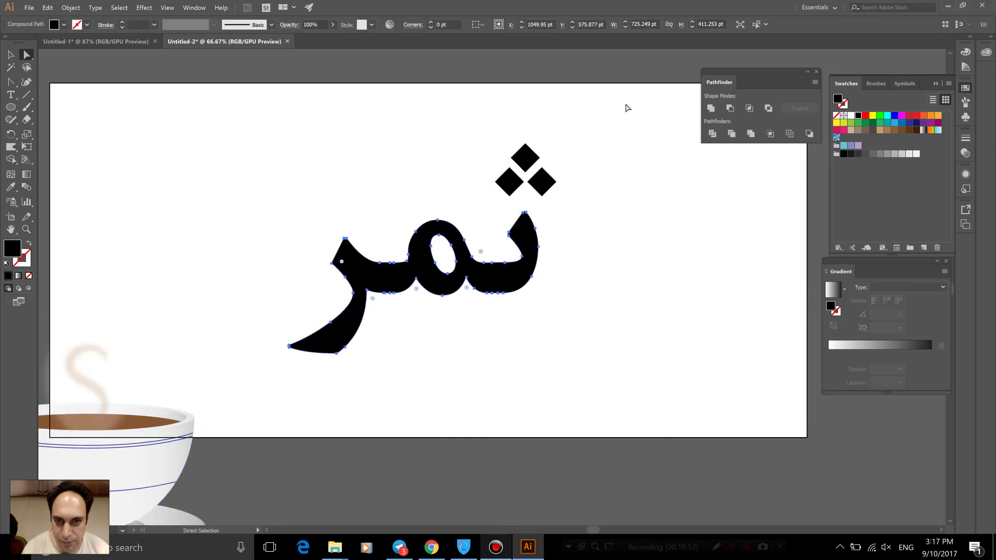
drag(626, 108, 386, 375)
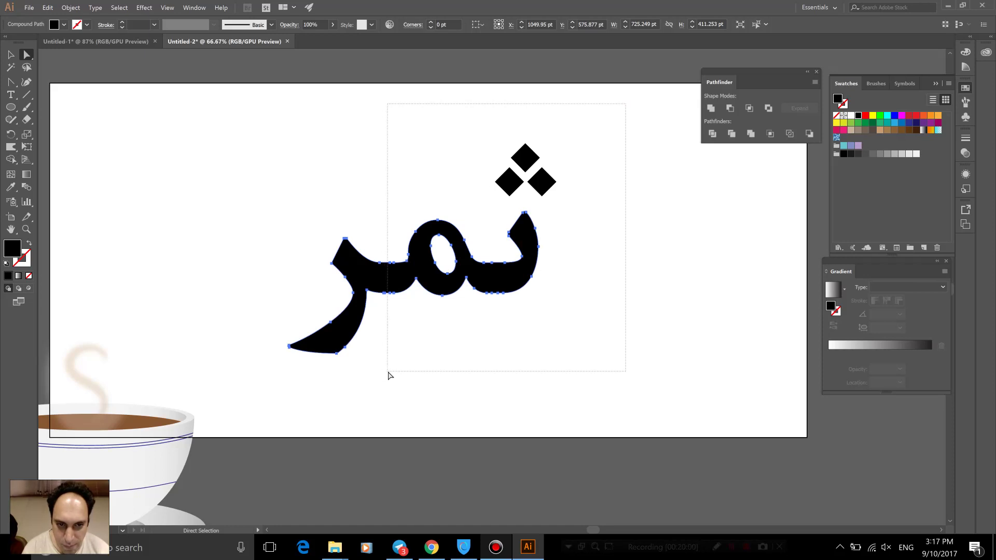
drag(386, 375, 386, 375)
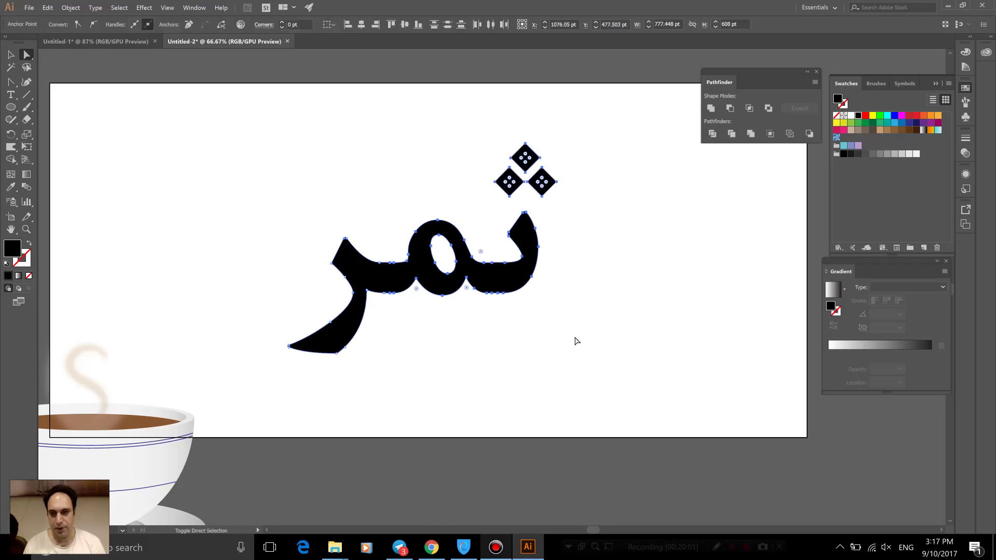
key(shift+Right)
key(shift+Right)
key(shift+Right)
key(shift+Right)
key(shift+Right)
key(shift+Right)
key(shift+Right)
key(shift+Right)
key(shift+Right)
key(shift+Right)
key(shift+Right)
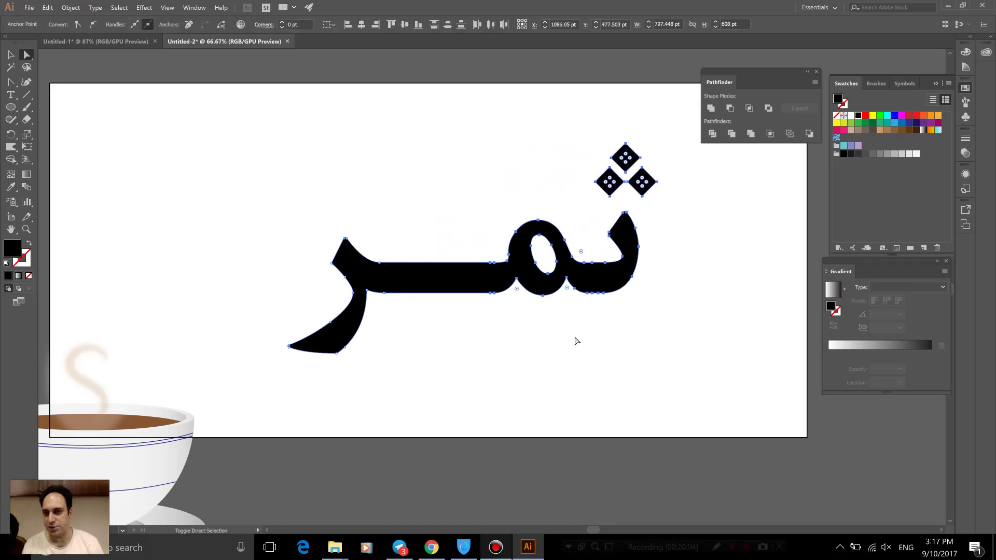
key(shift+Right)
key(shift+Right)
key(shift+Right)
key(shift+Right)
key(shift+Right)
key(shift+Right)
key(shift+Right)
key(shift+Right)
key(shift+Right)
key(shift+Right)
key(shift+Right)
key(shift+Right)
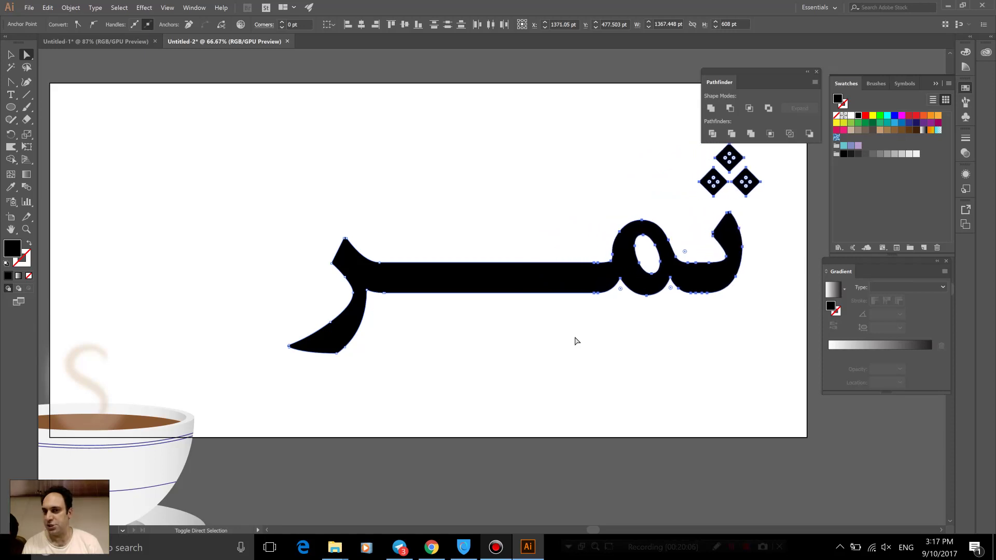
- Nudge the ر anchors left with Shift+Left to lengthen the connecting baseline
drag(229, 188, 400, 389)
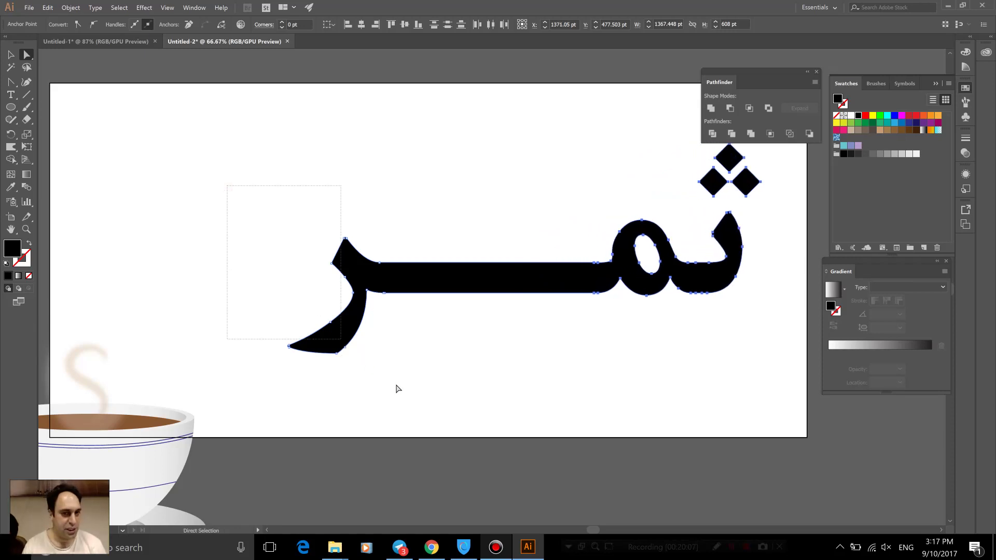
key(shift+Left)
key(shift+Left)
key(shift+Left)
key(shift+Left)
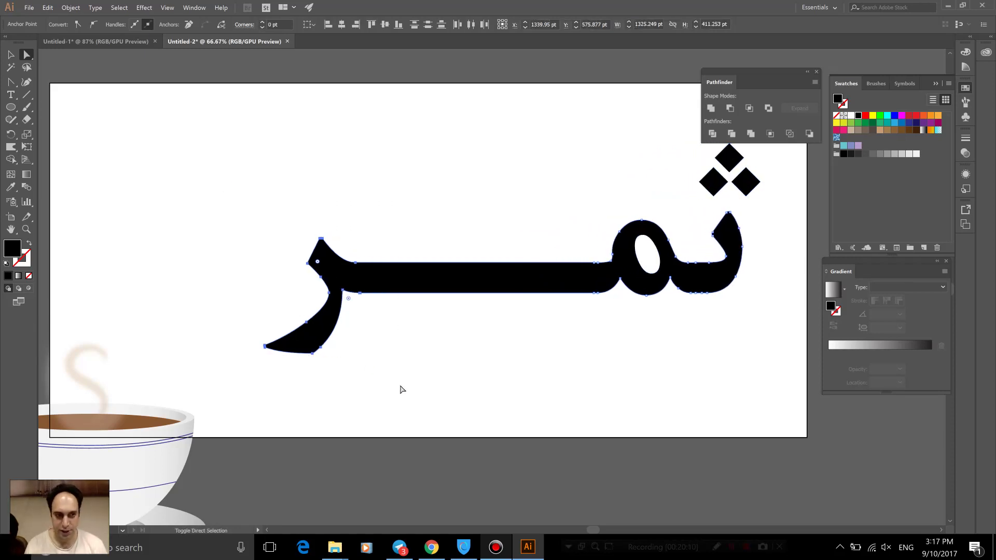
key(shift+Left)
key(shift+Left)
key(shift+Left)
key(shift+Left)
key(shift+Left)
key(shift+Left)
key(shift+Left)
key(shift+Left)
key(shift+Left)
key(shift+Left)
key(shift+Left)
key(shift+Left)
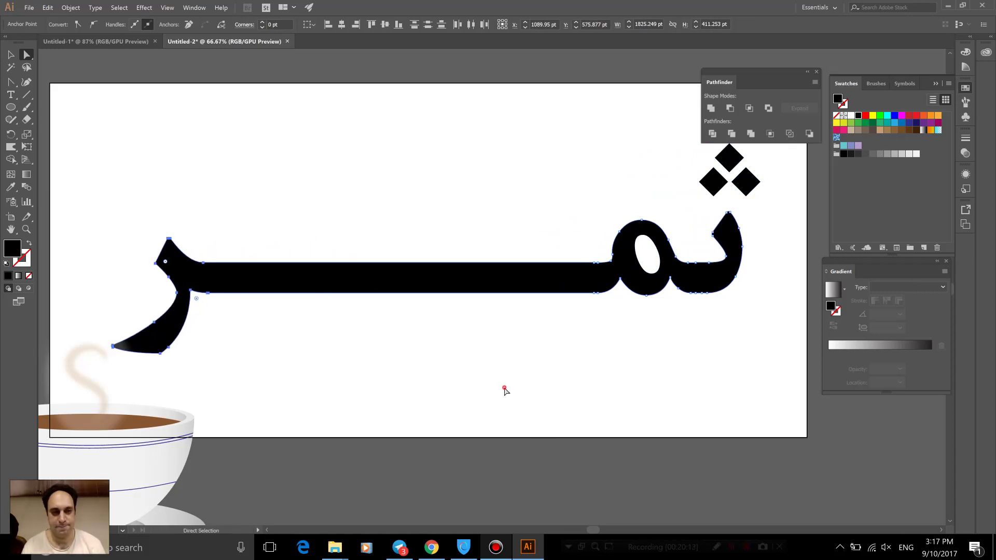
click(504, 389)
- Bring the coffee cup group to the canvas centre and scale it down
key(v)
click(151, 482)
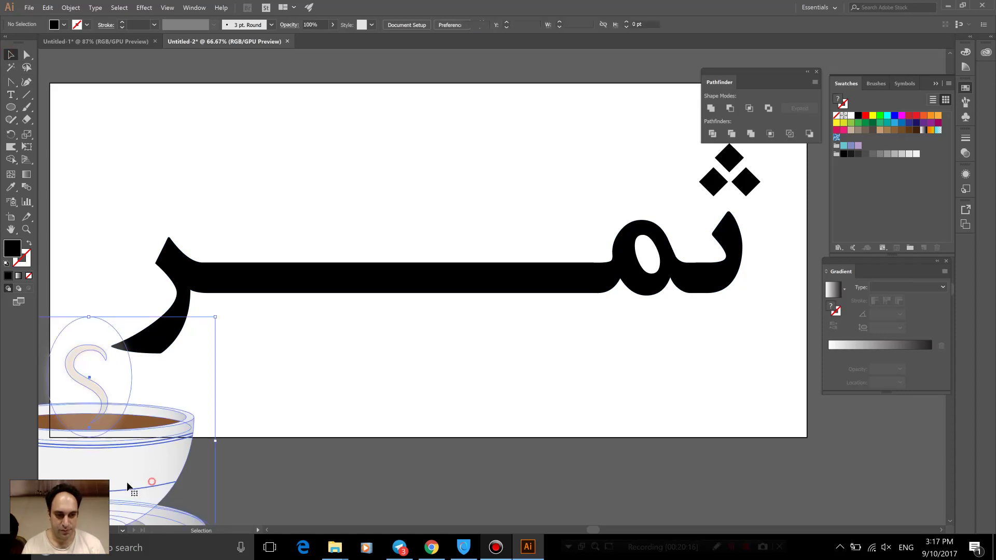
mouse_move(128, 488)
mouse_down()
mouse_move(445, 322)
mouse_move(453, 305)
mouse_move(413, 282)
mouse_up()
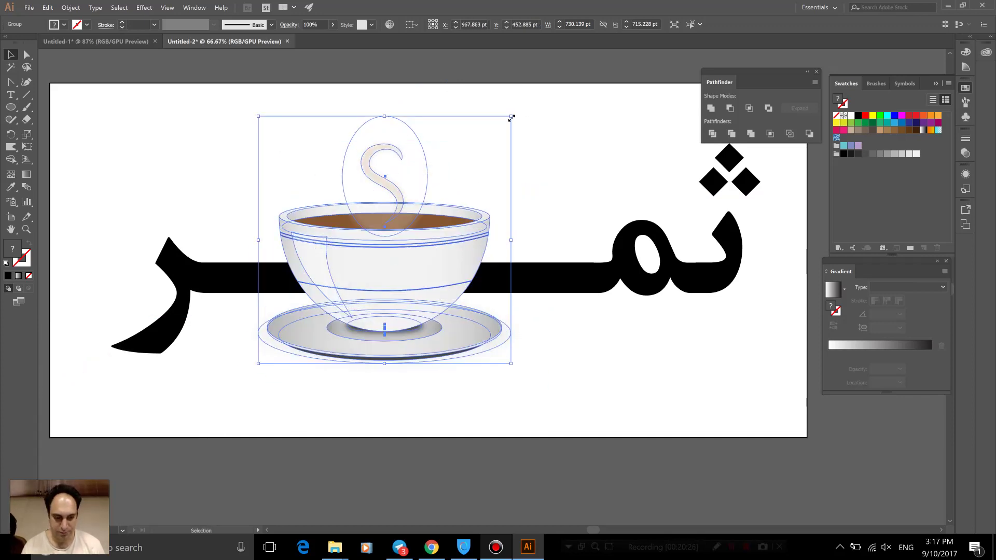
drag(511, 118, 490, 138)
drag(435, 244, 451, 261)
- Position the smaller cup on the stretched baseline between ر and م
click(570, 205)
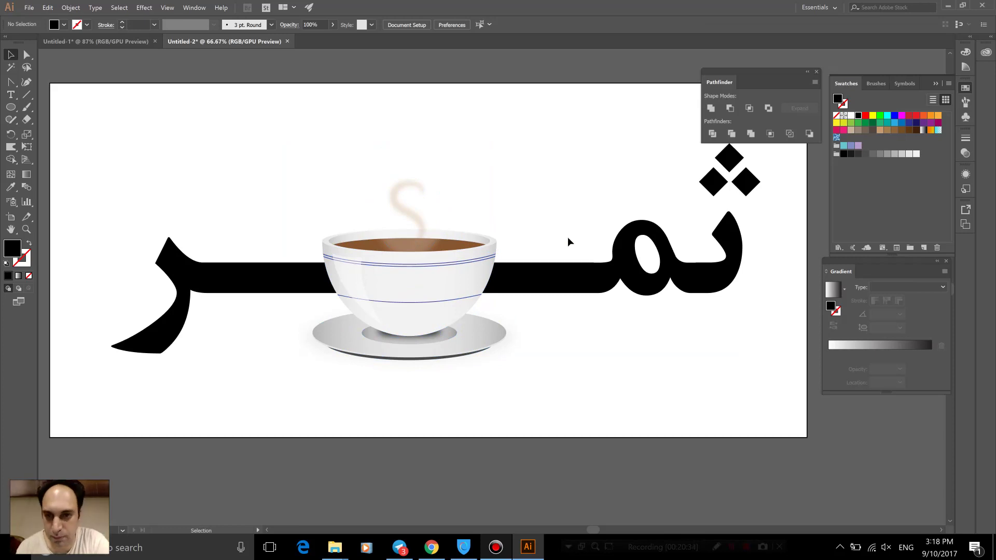
mouse_move(451, 278)
mouse_down()
mouse_move(648, 271)
mouse_move(488, 274)
mouse_move(432, 286)
mouse_move(493, 285)
mouse_move(337, 186)
mouse_move(423, 269)
mouse_move(424, 291)
mouse_up()
click(467, 199)
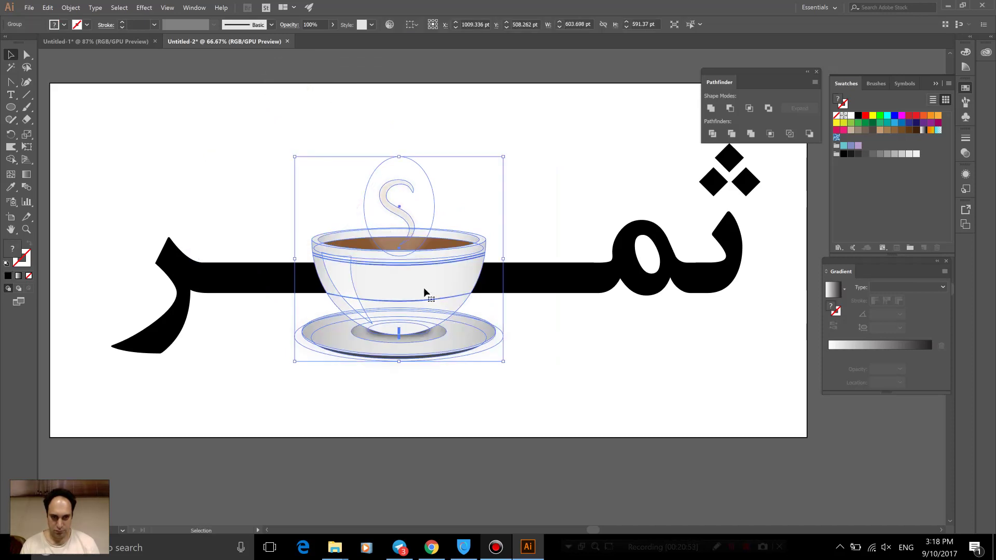
click(560, 299)
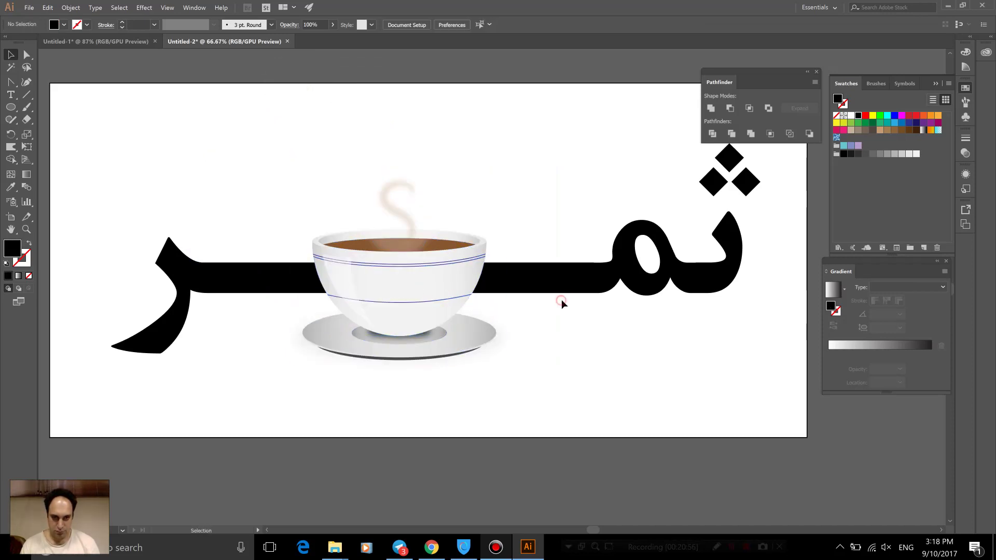
click(521, 284)
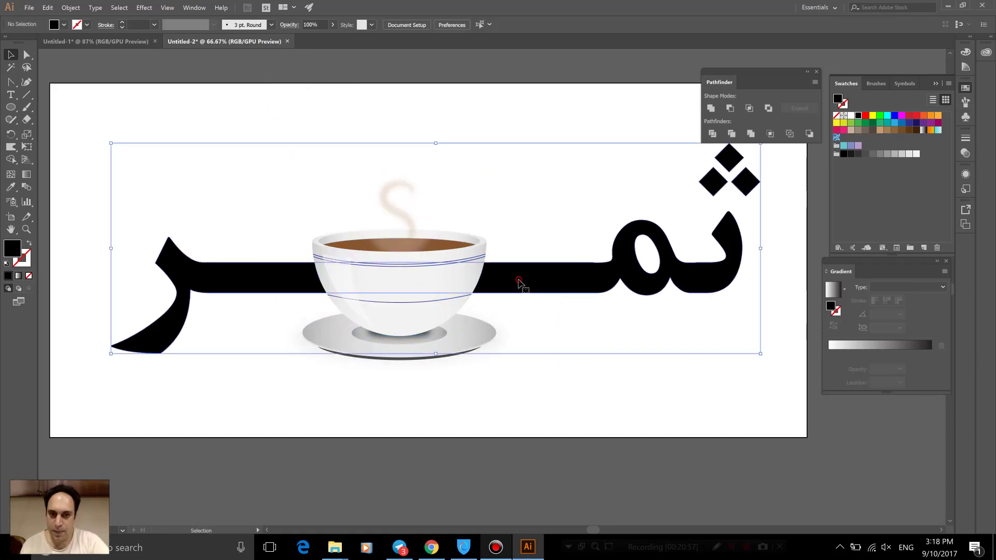
- Set the Eraser size to 363 pt and erase the black bar behind the cup
click(27, 119)
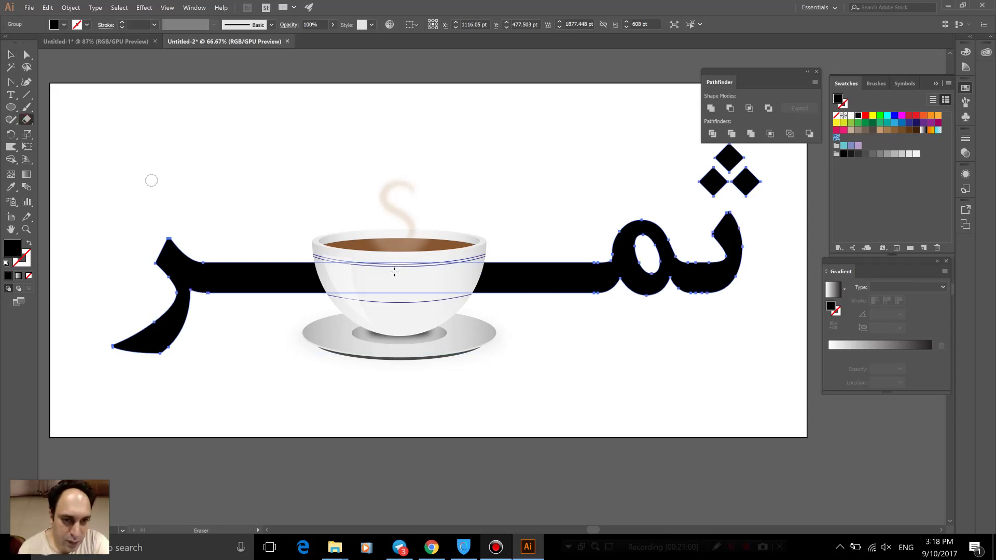
double_click(27, 119)
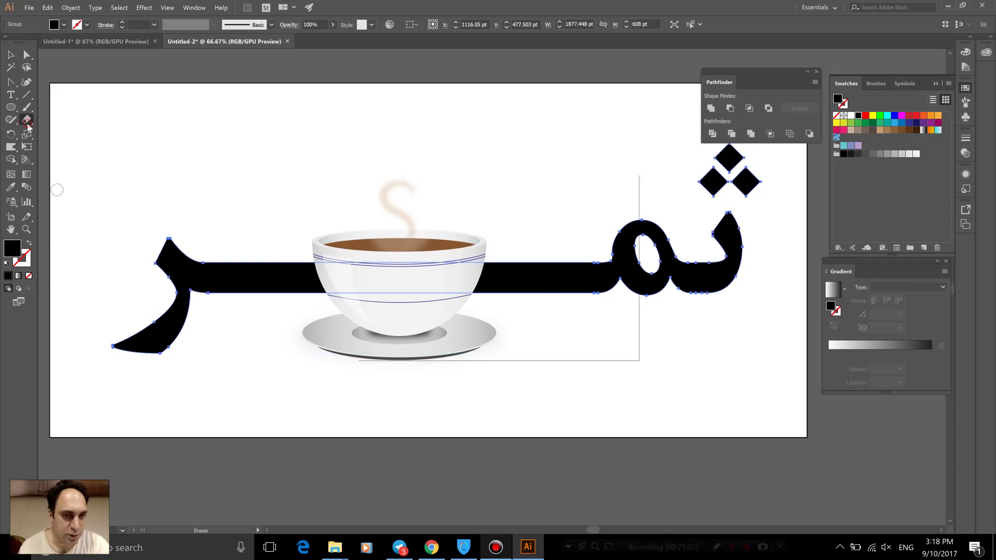
drag(415, 310, 441, 311)
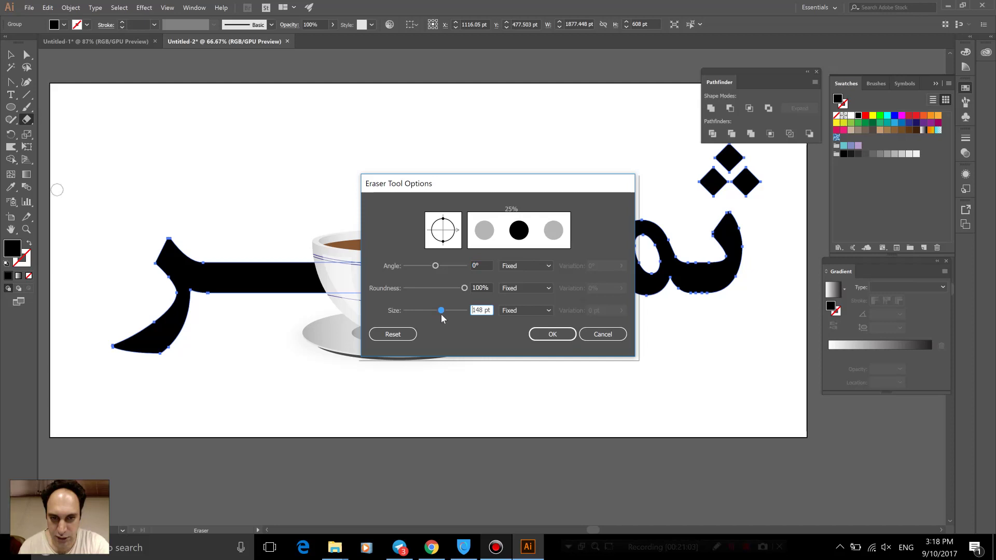
click(564, 339)
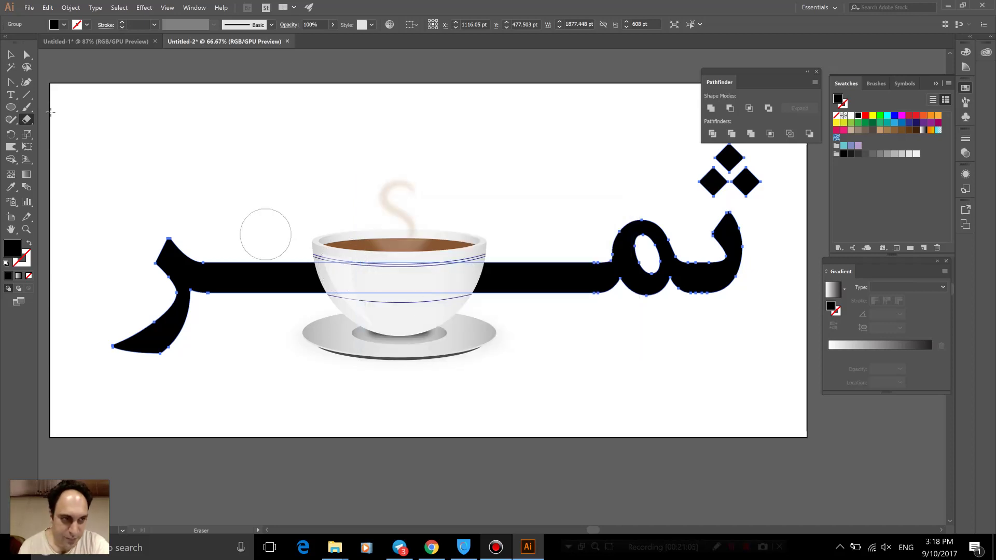
double_click(26, 119)
drag(442, 310, 456, 310)
click(552, 334)
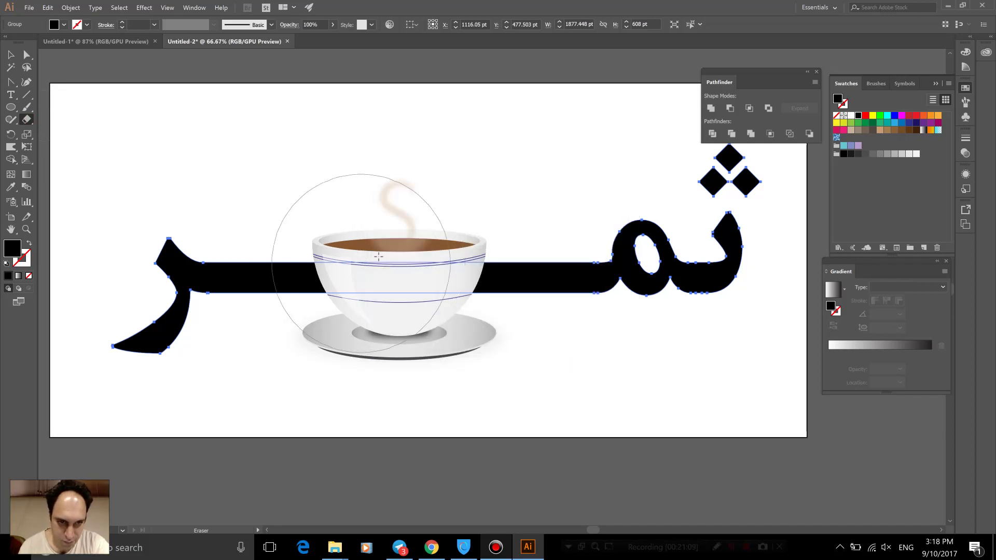
click(400, 248)
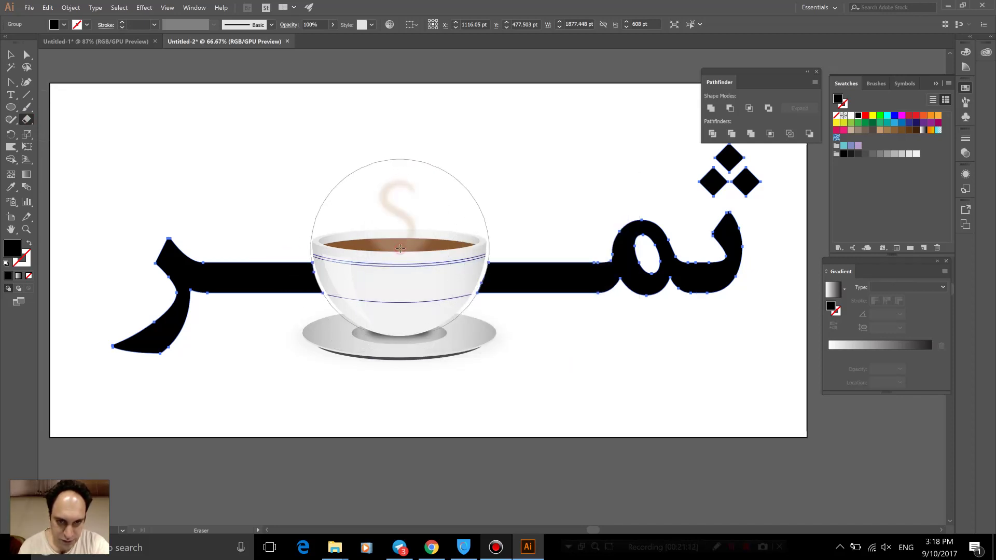
key(v)
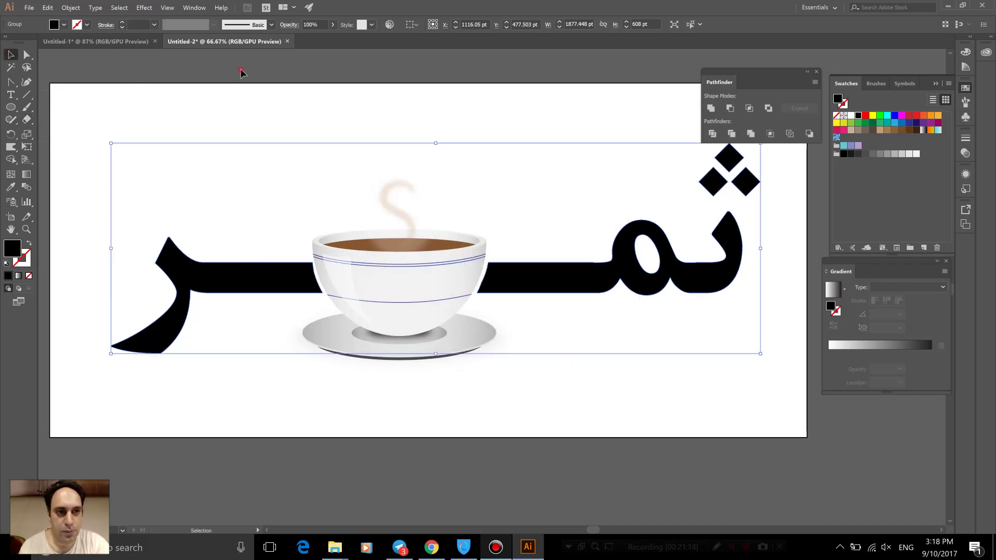
click(242, 73)
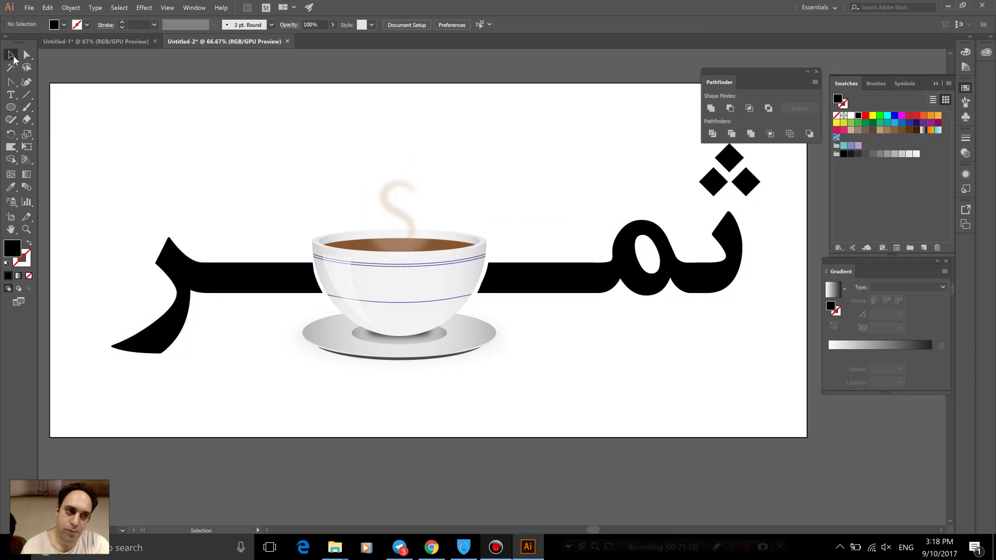
- Draw an artboard-sized tan rectangle and send it to the back
click(10, 105)
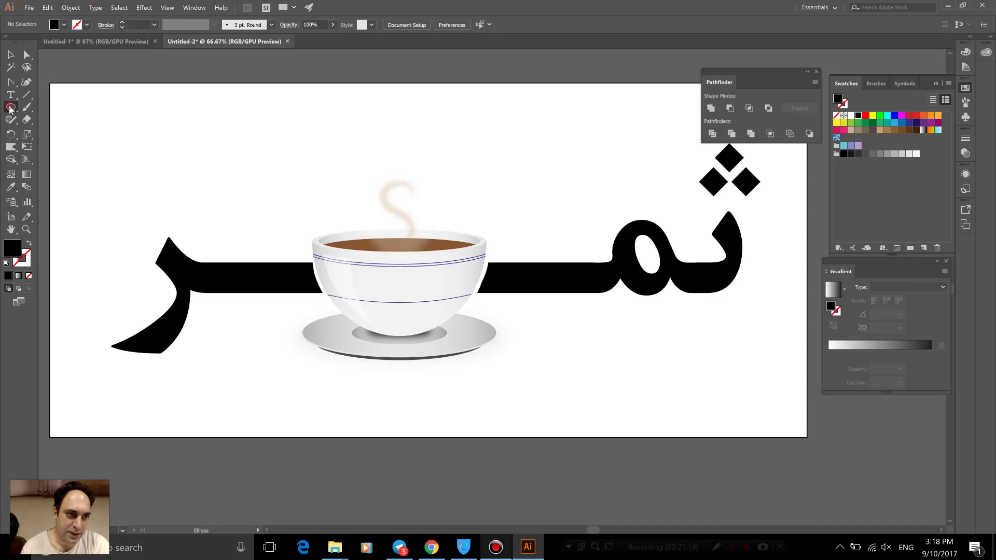
key(m)
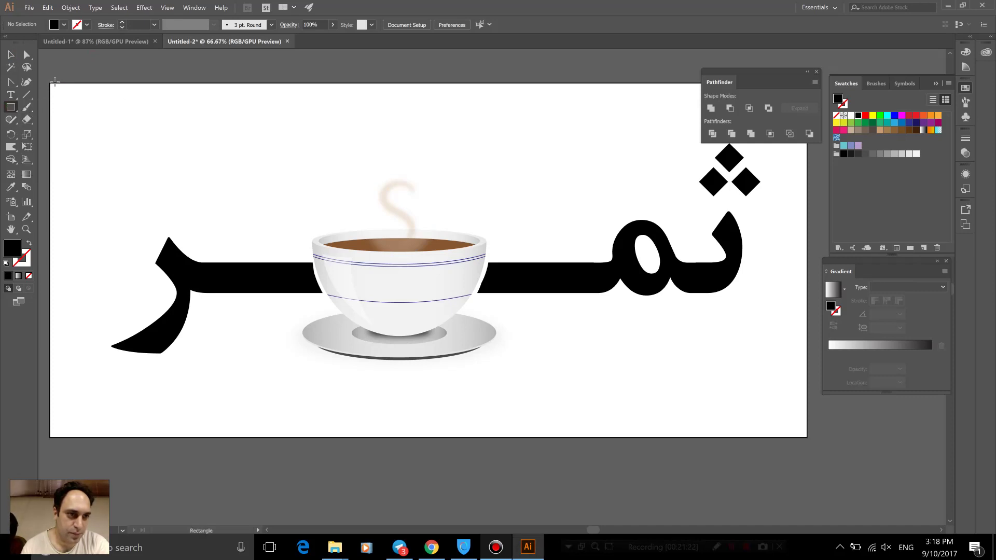
mouse_move(50, 83)
mouse_down()
mouse_move(409, 241)
mouse_move(810, 437)
mouse_up()
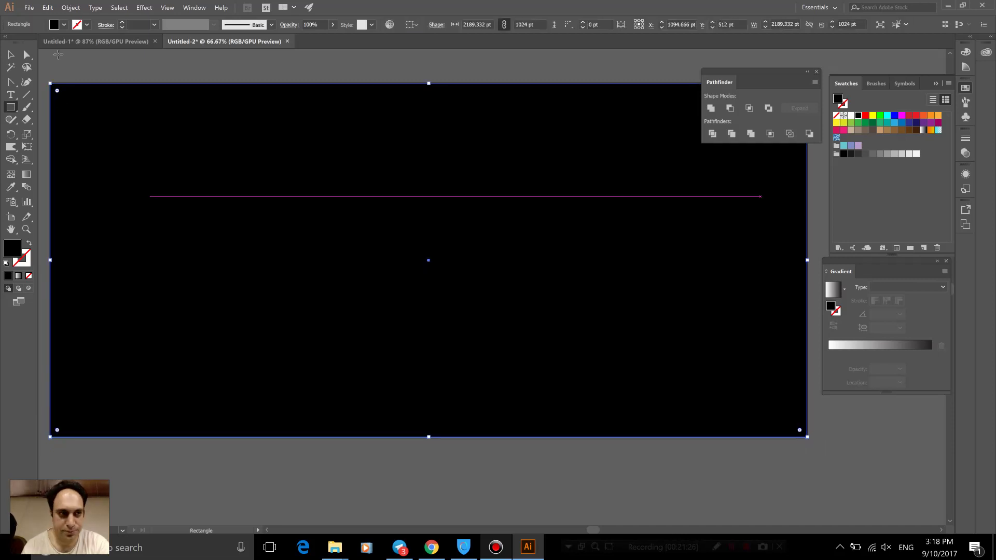
key(v)
click(63, 25)
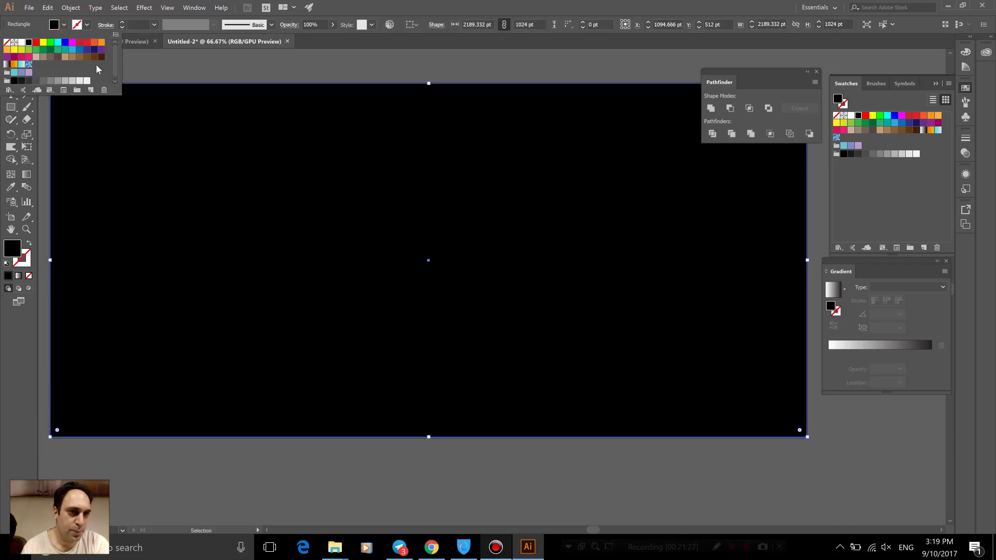
click(69, 60)
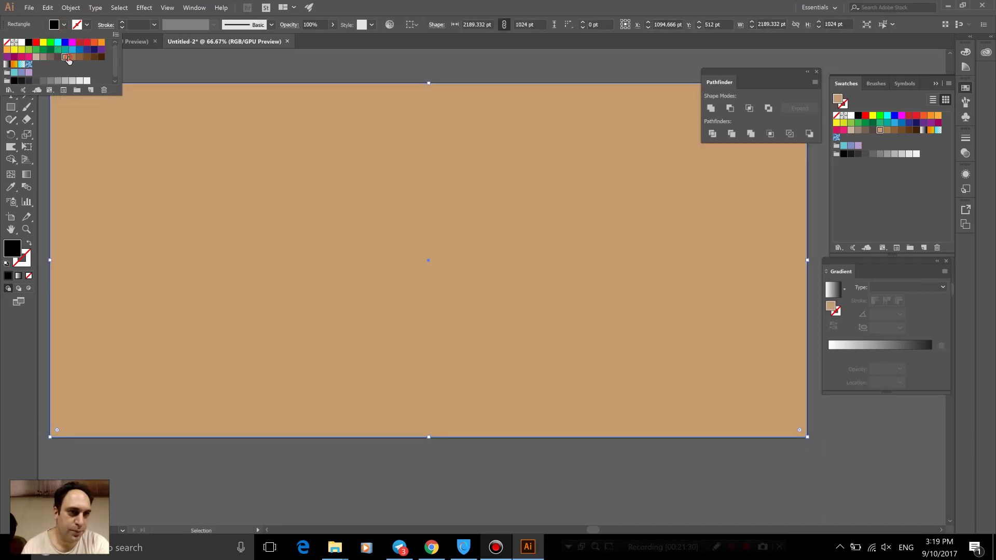
click(157, 139)
right_click(157, 138)
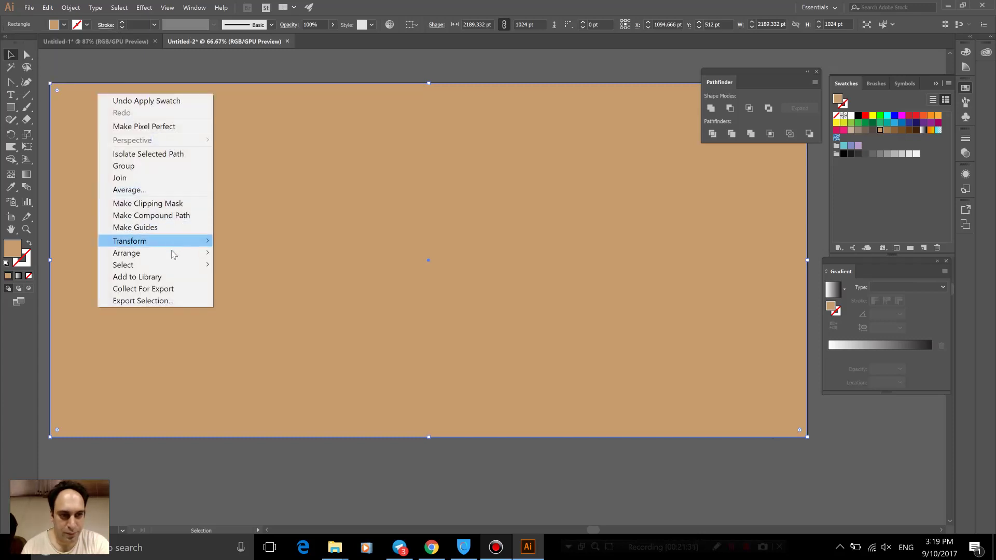
click(285, 288)
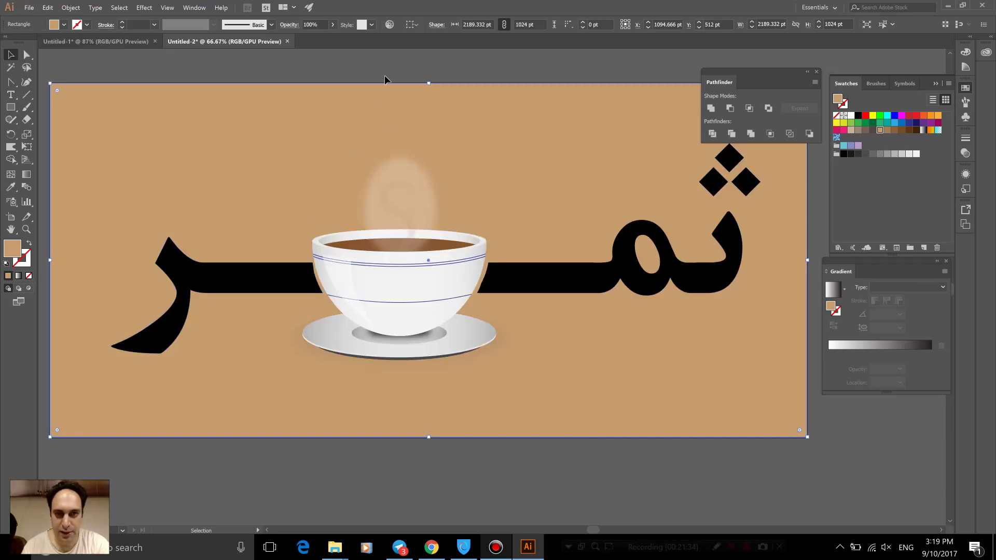
- Recolour the ثمر lettering from black to a dark-brown fill swatch
click(610, 259)
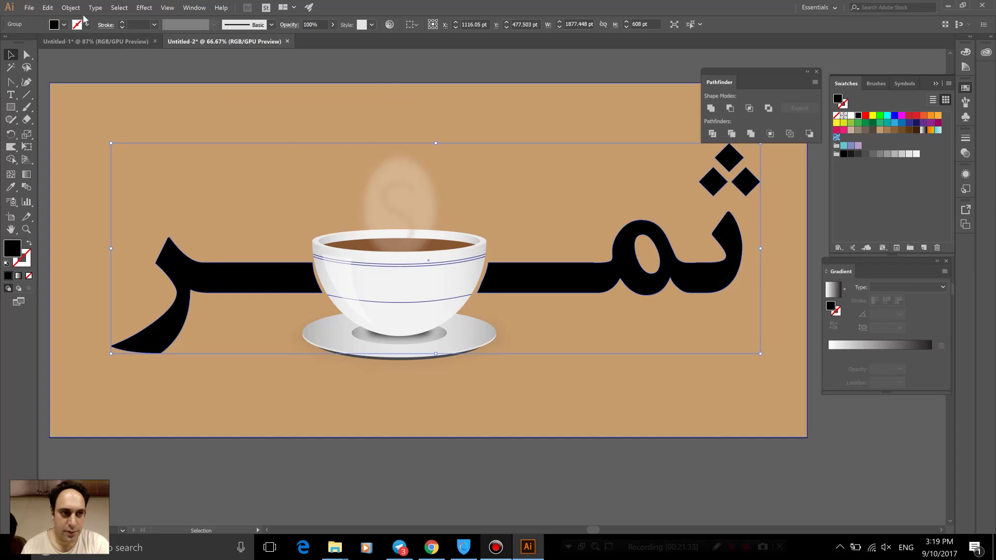
click(64, 25)
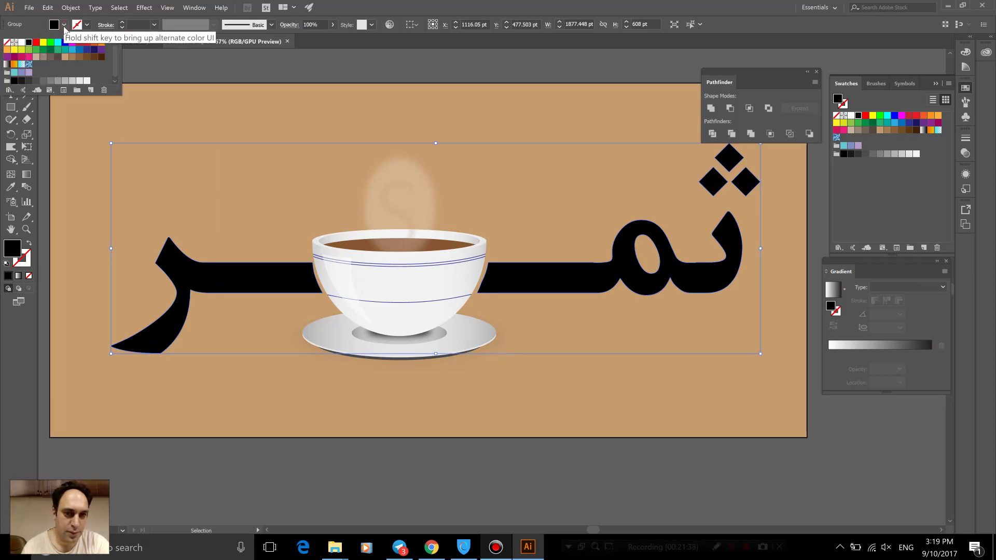
click(102, 56)
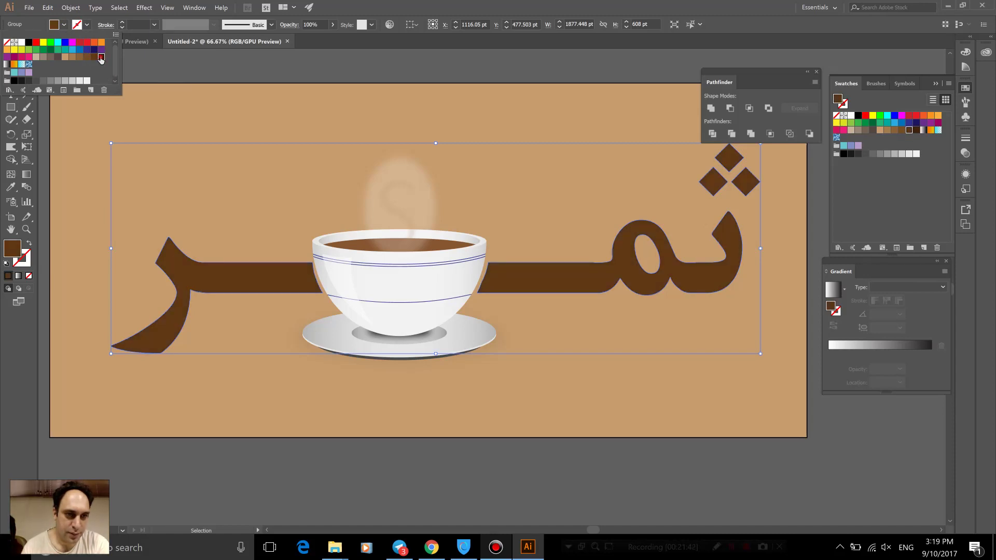
click(227, 71)
click(321, 140)
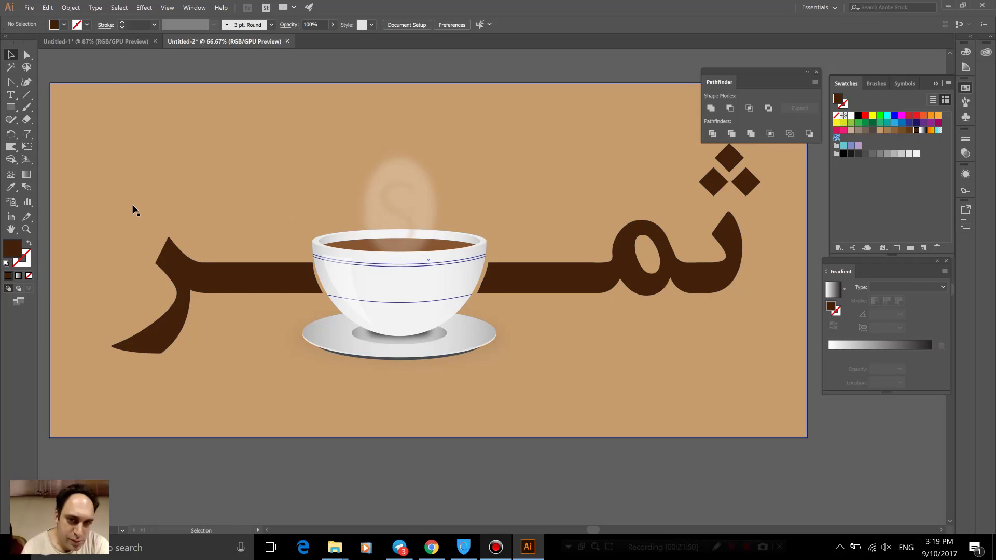
- Ungroup the coffee cup and steam artwork
click(397, 209)
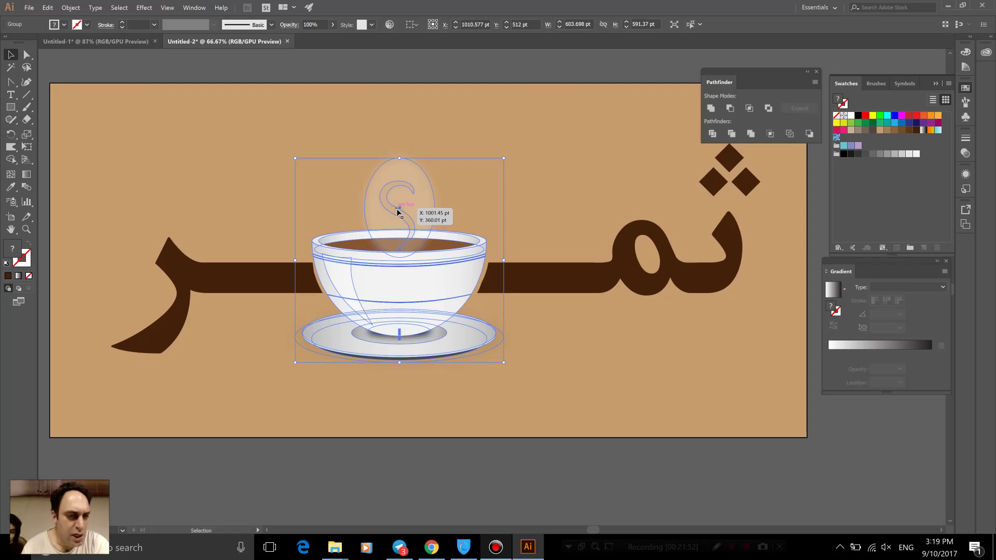
right_click(397, 213)
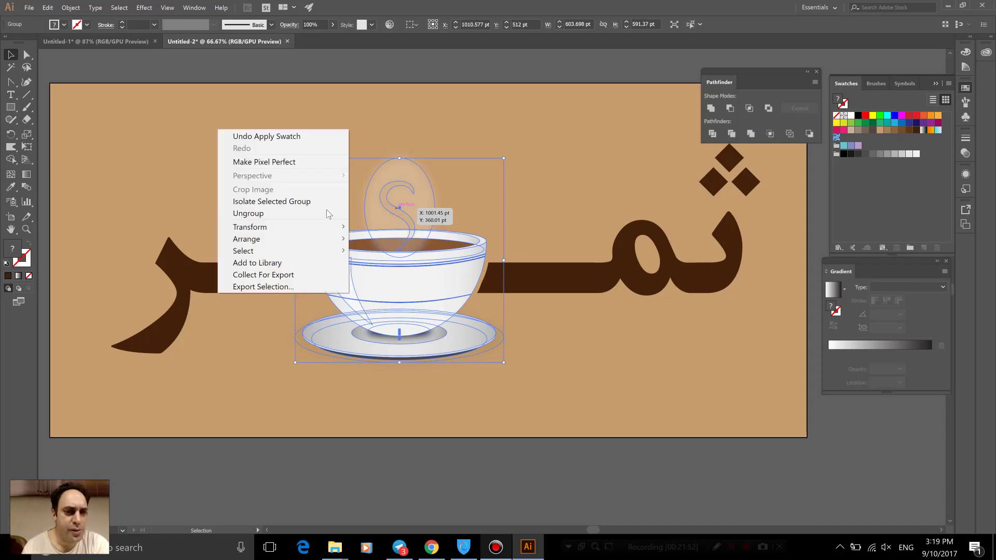
click(398, 71)
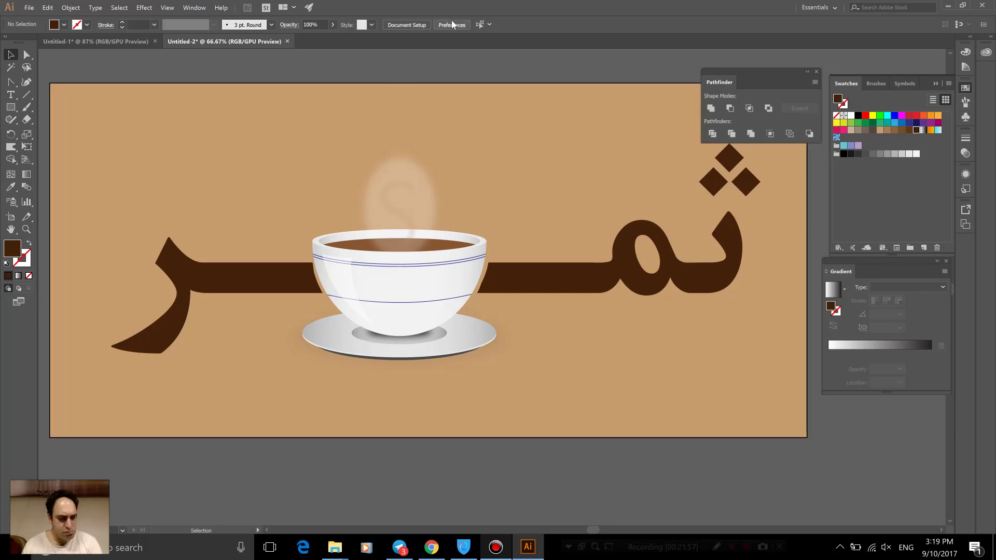
click(390, 215)
right_click(390, 215)
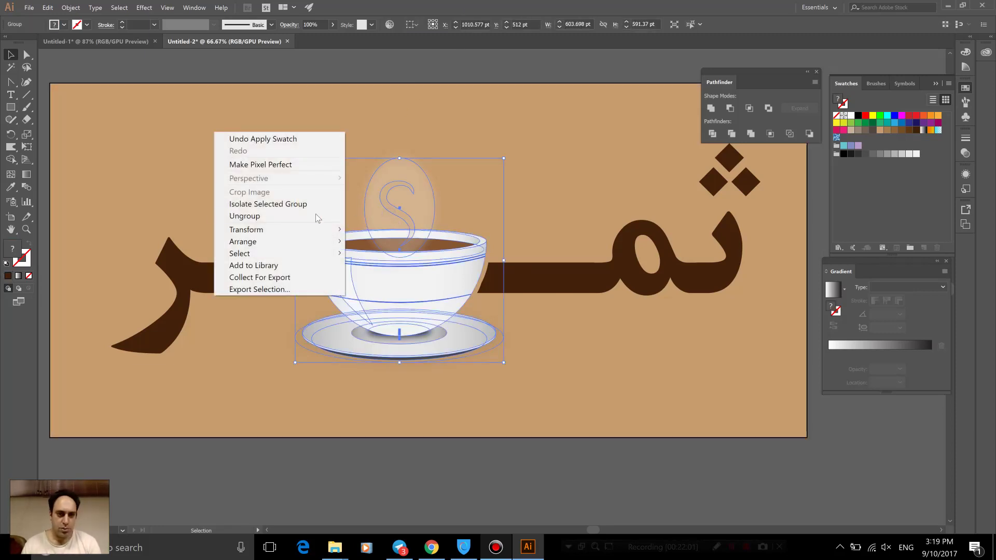
click(303, 216)
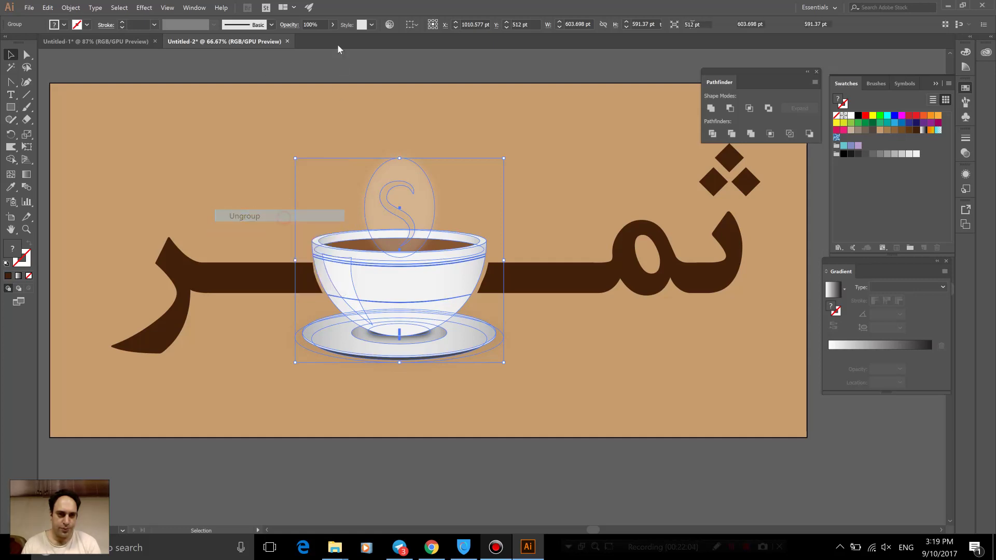
click(340, 58)
- Raise the S-shaped steam swirl's opacity from 30% to about 47%
click(399, 213)
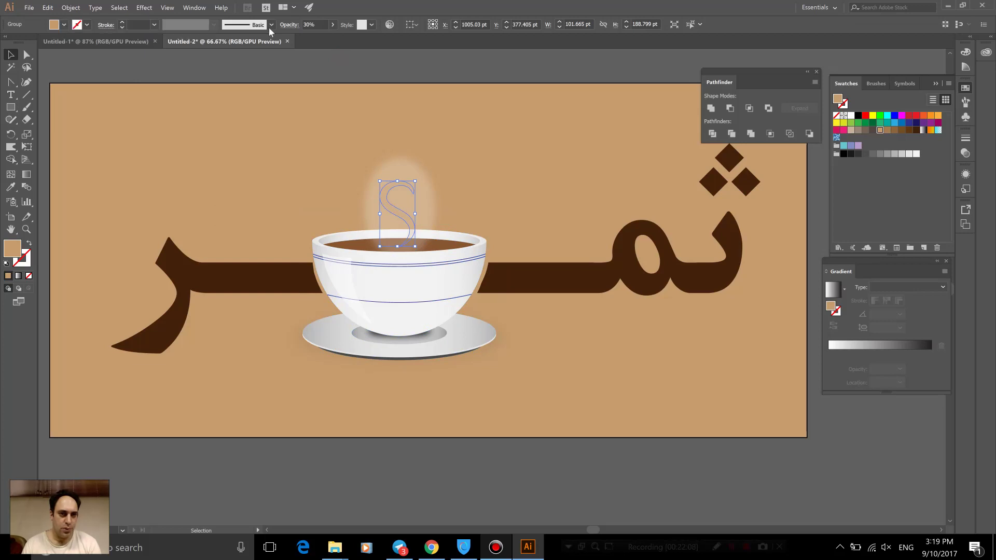
click(333, 25)
drag(304, 37, 310, 38)
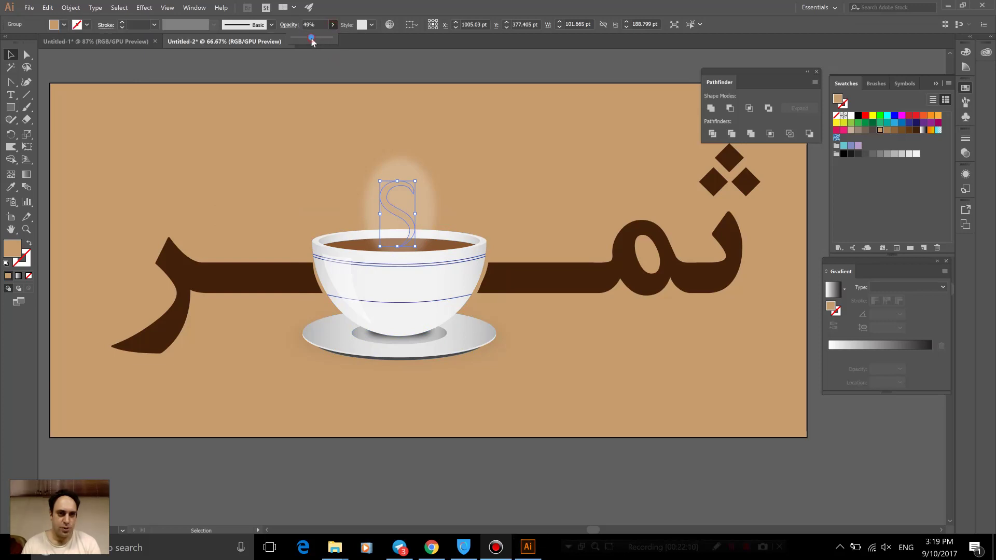
click(322, 78)
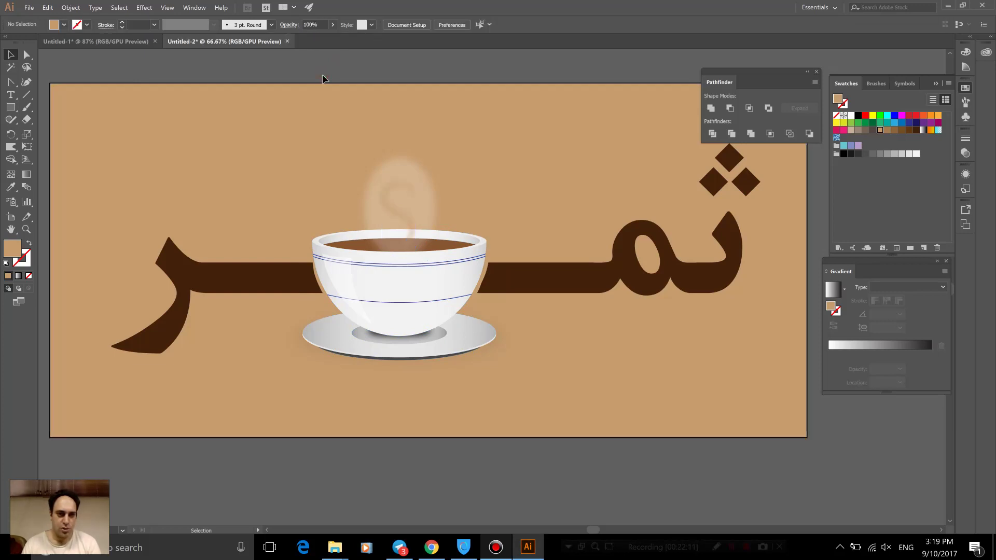
- Give the steam ellipse a linear gradient ending in white at 0% opacity
click(393, 173)
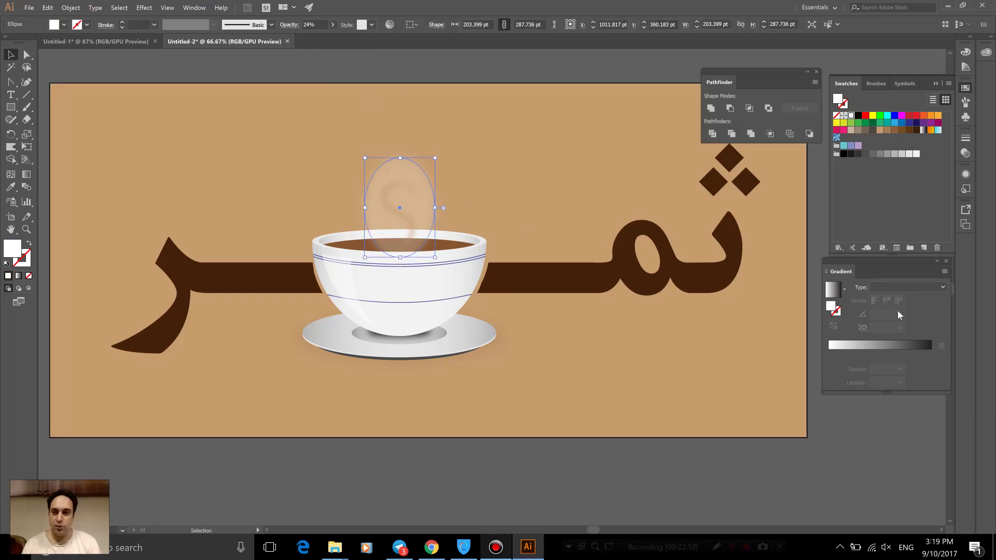
click(833, 292)
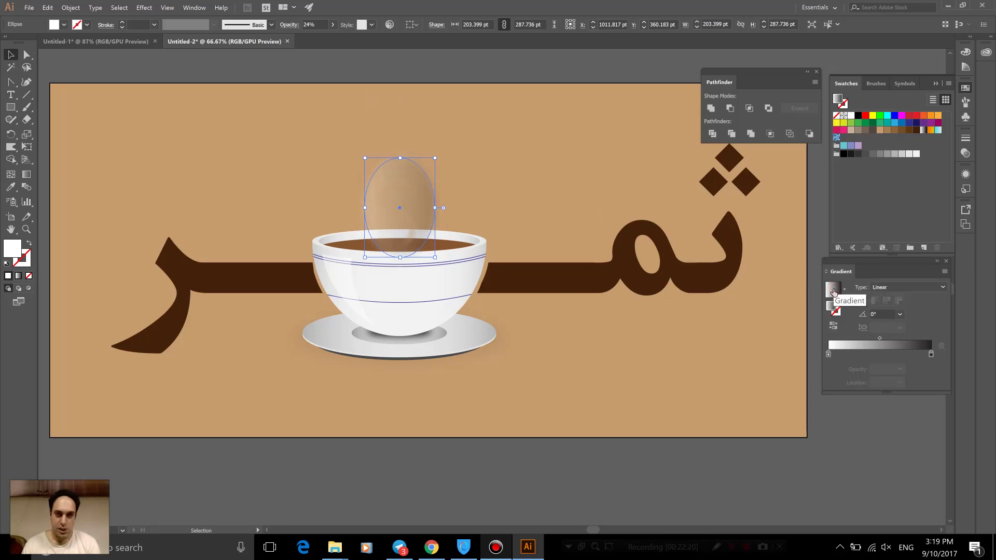
double_click(931, 354)
click(811, 387)
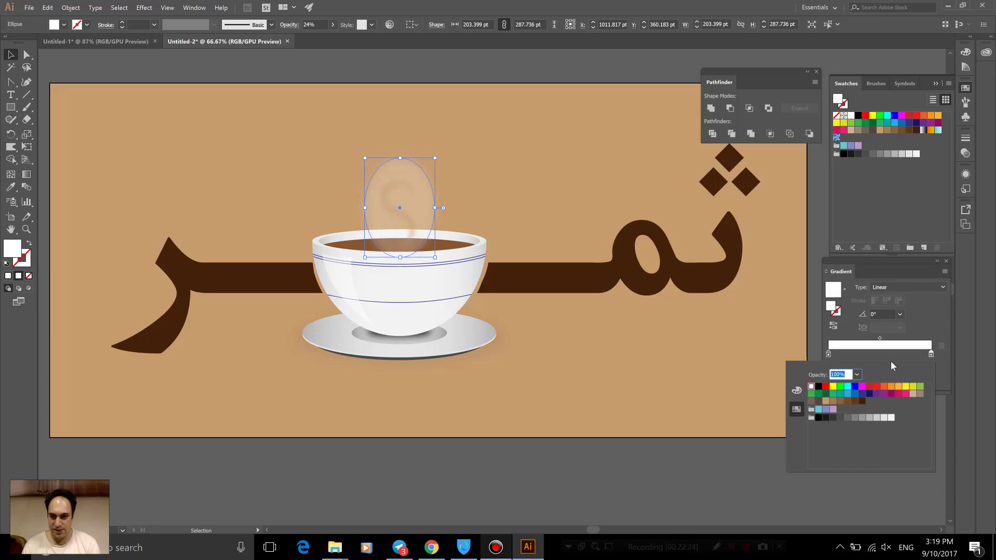
click(934, 321)
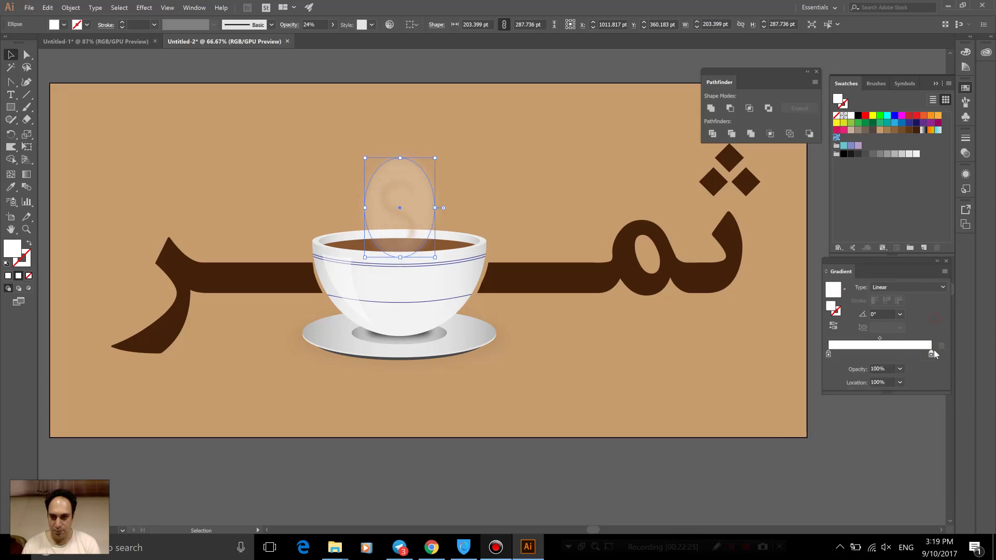
click(900, 369)
click(906, 392)
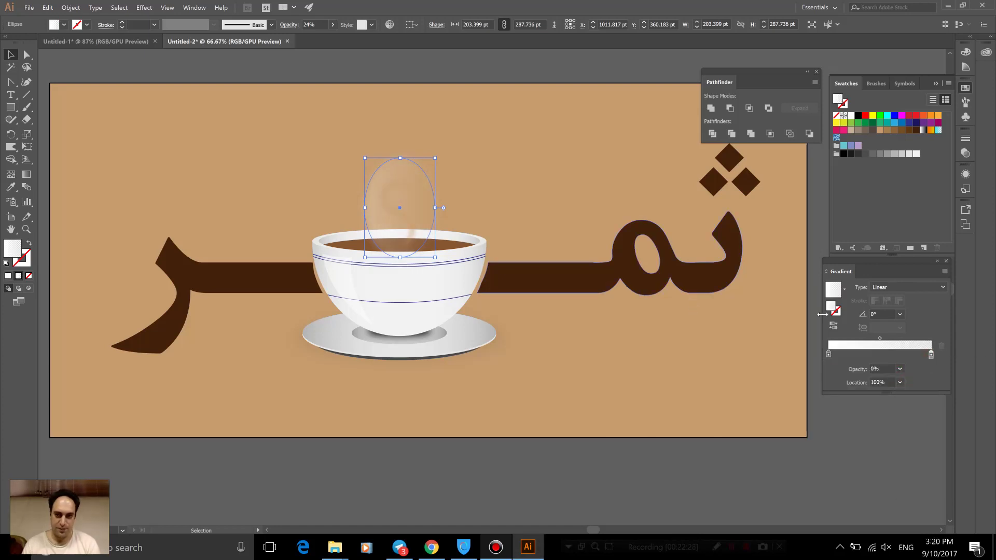
- Set the steam gradient angle to 90° and its midpoint to about 50.74%
click(863, 317)
text(90)
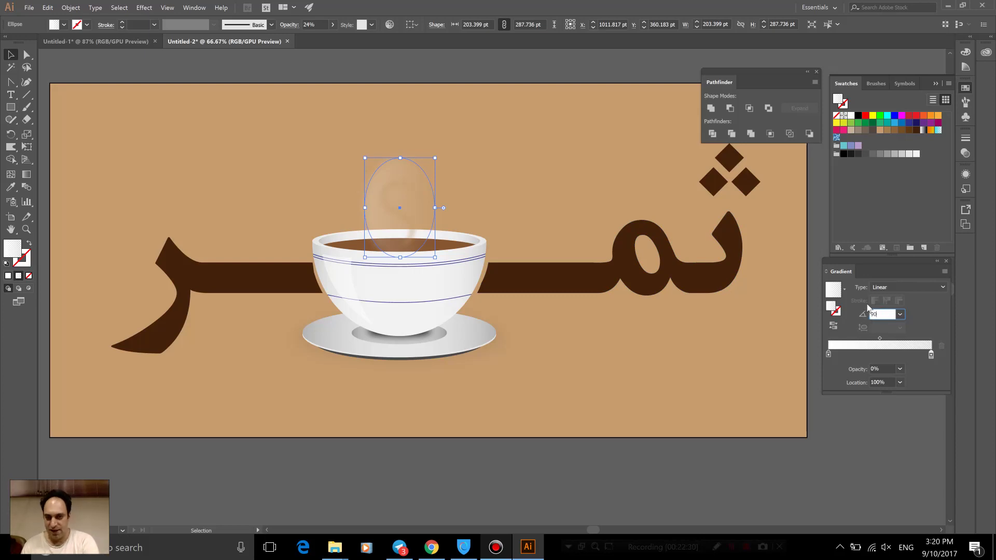
key(Return)
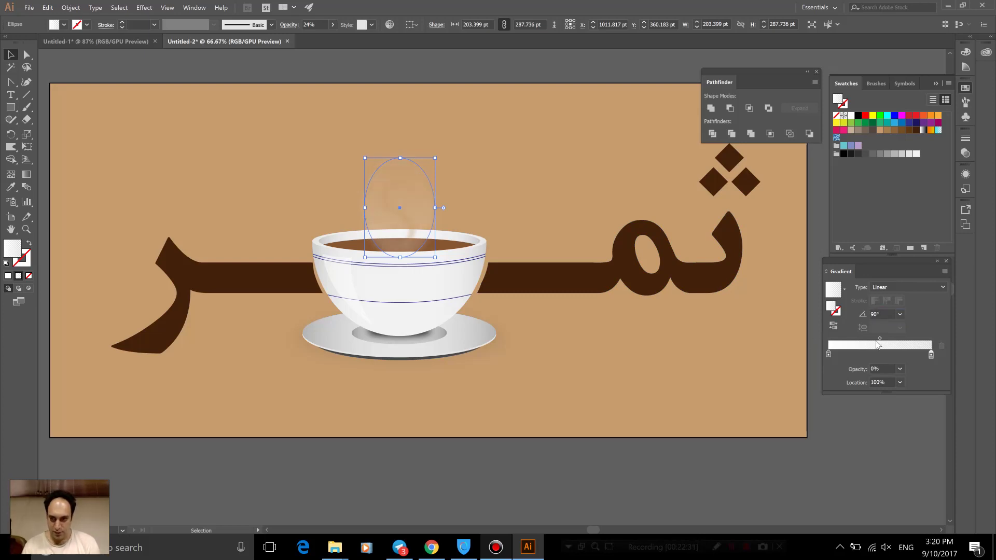
drag(883, 339, 900, 339)
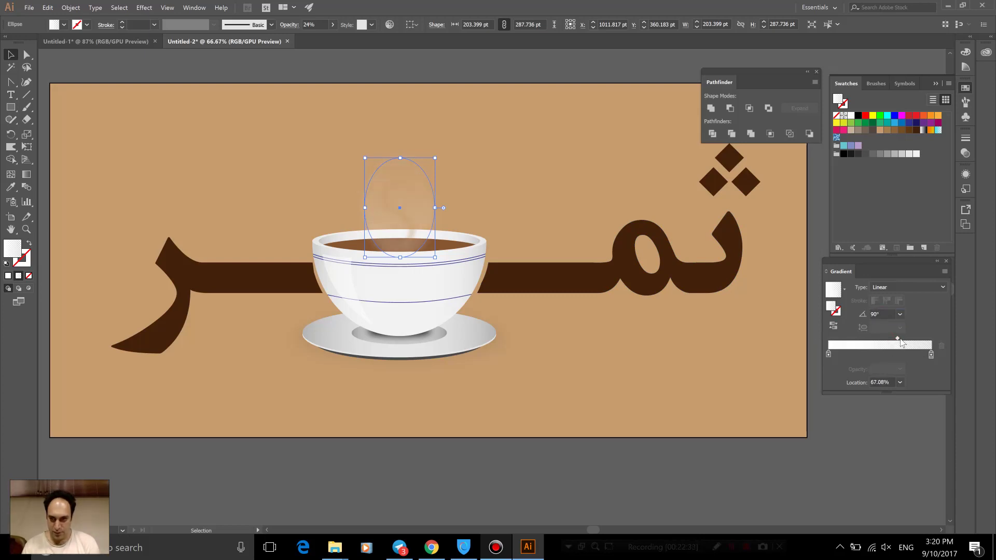
click(715, 450)
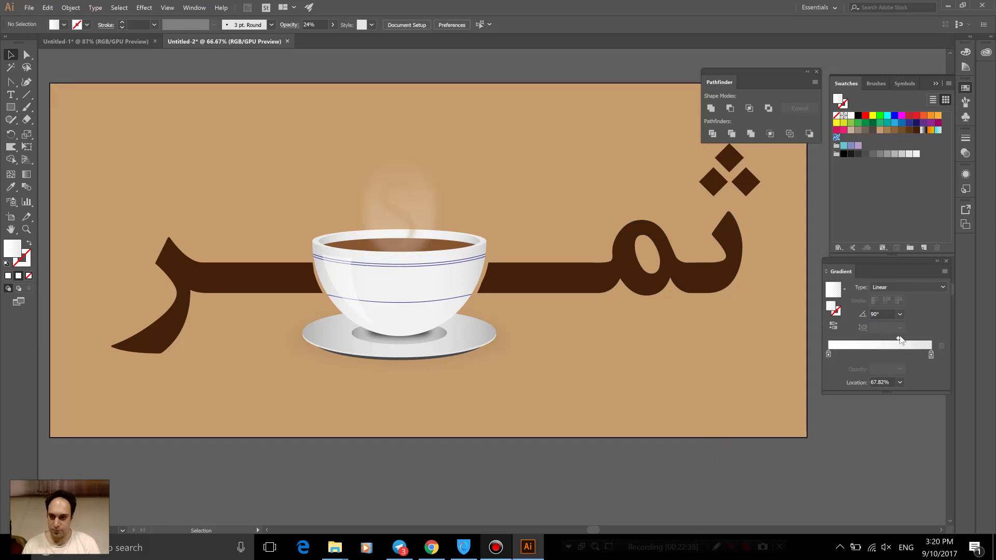
click(418, 206)
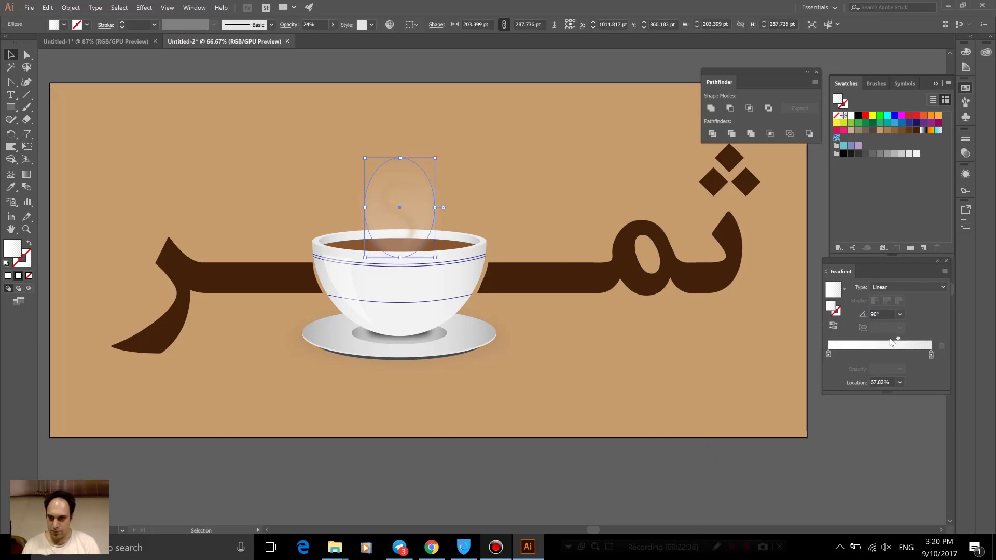
drag(897, 340, 884, 341)
click(602, 458)
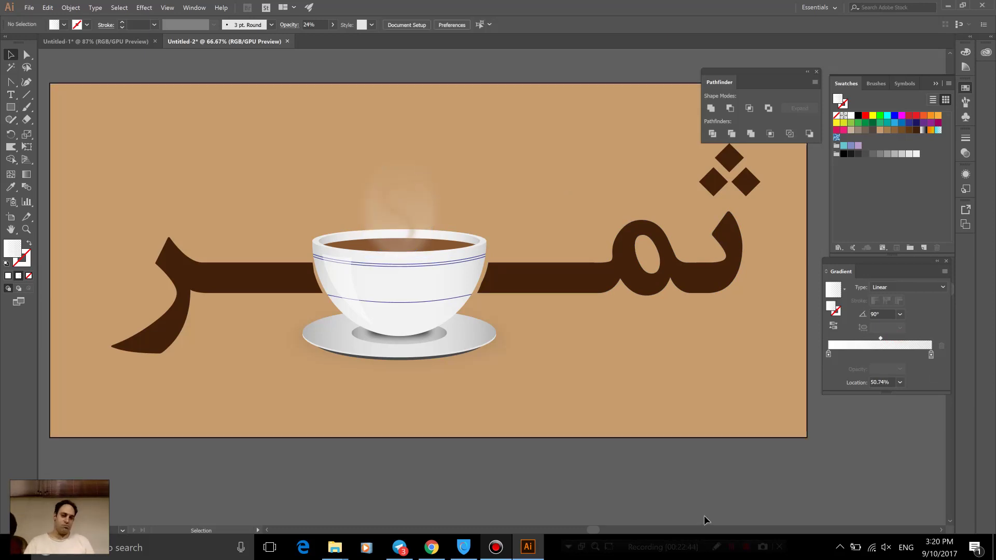
- View the finished artwork full screen with panels hidden
key(shift+Tab)
key(f)
key(f)
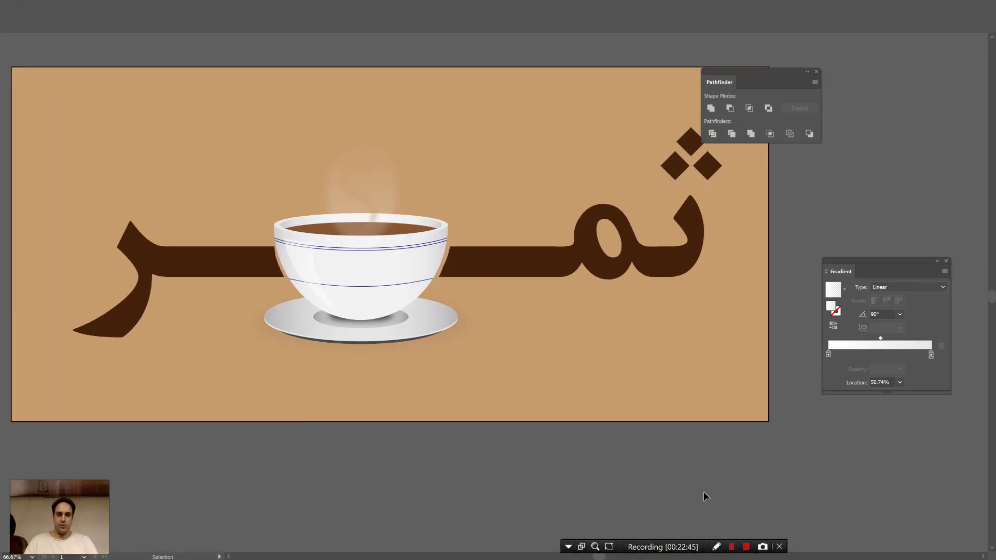
key(Tab)
drag(552, 285, 644, 325)
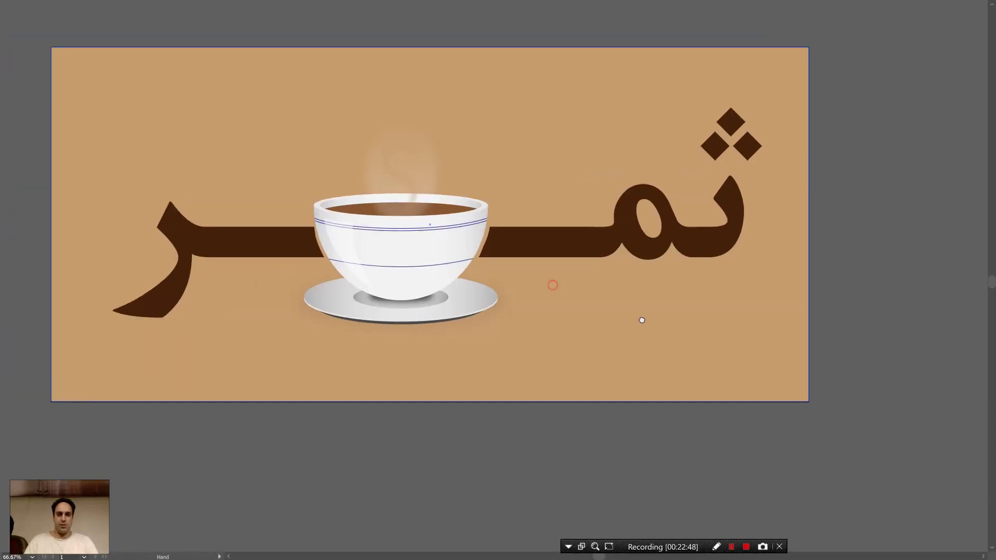